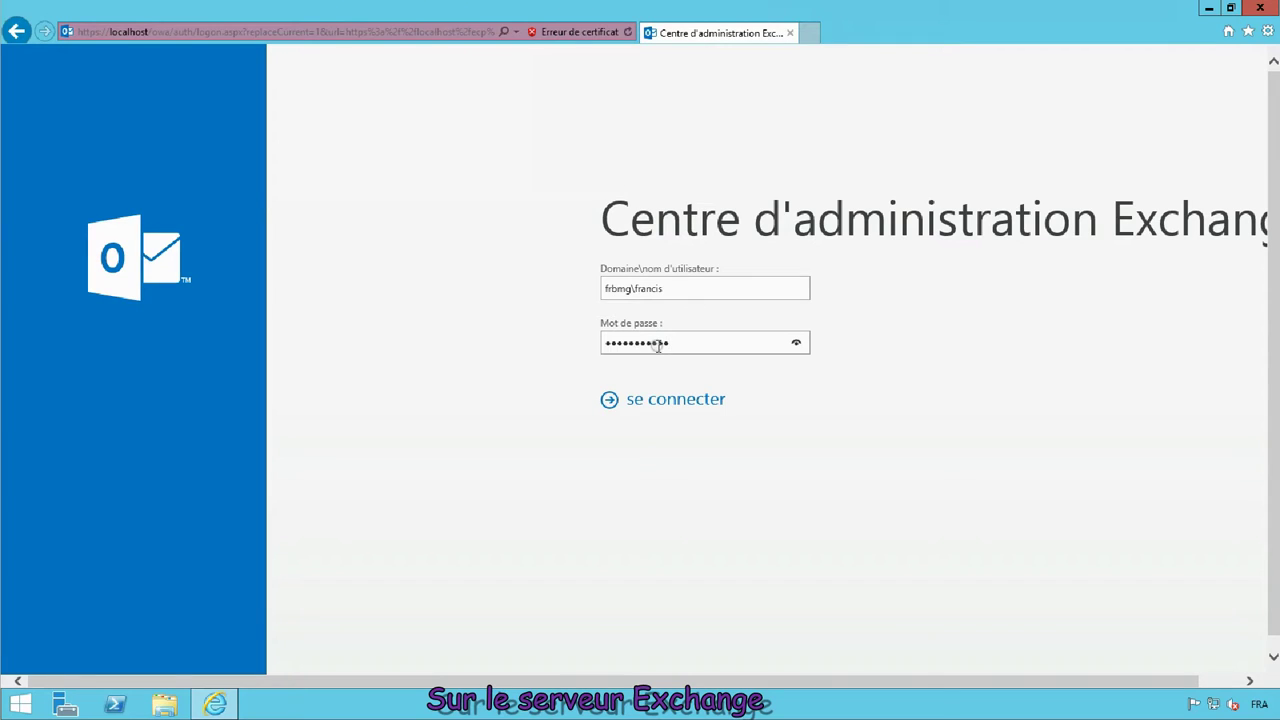
Sign in to the Exchange admin center and open the accepted domains of the mail flow section.
{"action": "left_click", "coordinate": [634, 404]}
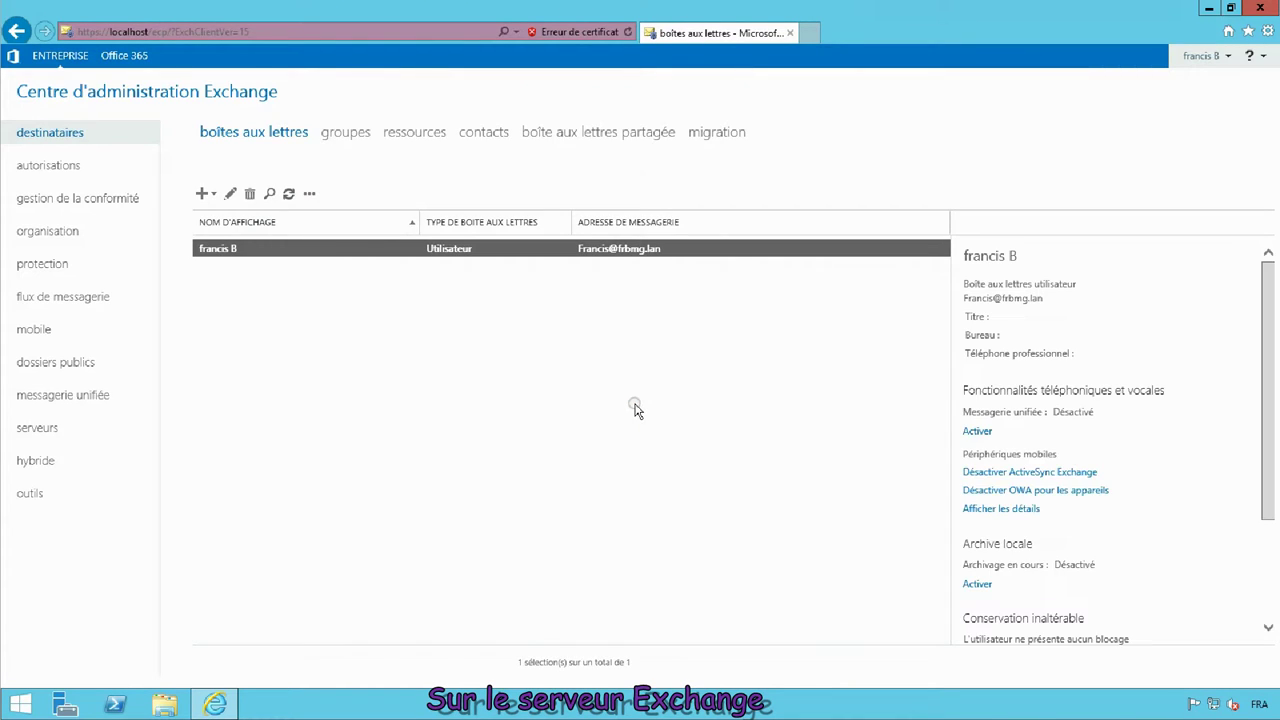
{"action": "left_click", "coordinate": [81, 297]}
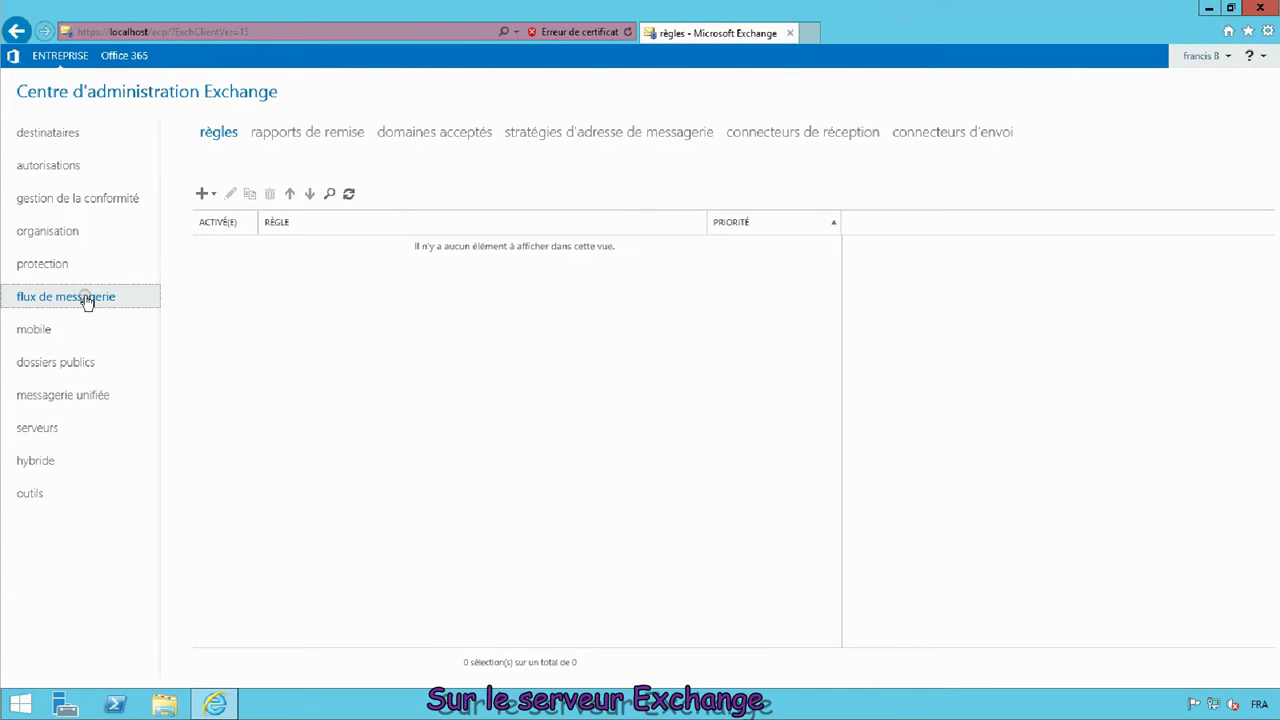
{"action": "left_click", "coordinate": [418, 134]}
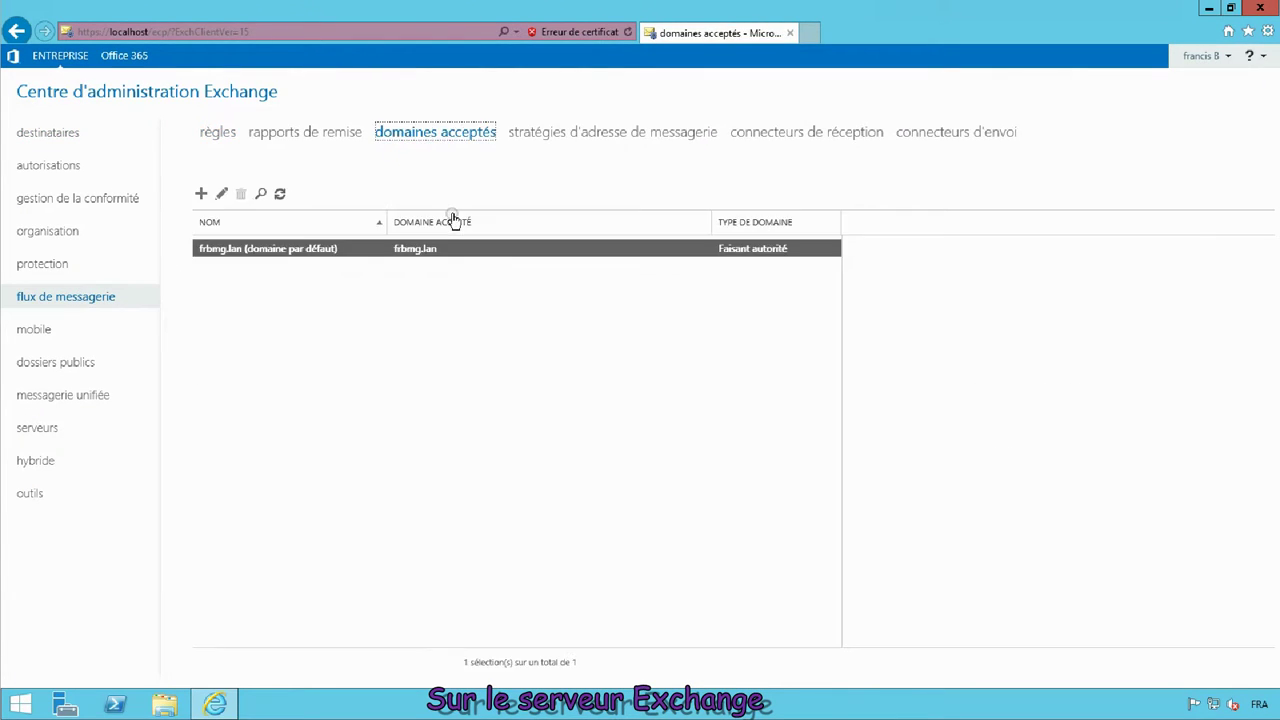
Create and save an accepted domain, using frbmg.com as both its name and its domain.
{"action": "left_click", "coordinate": [203, 194]}
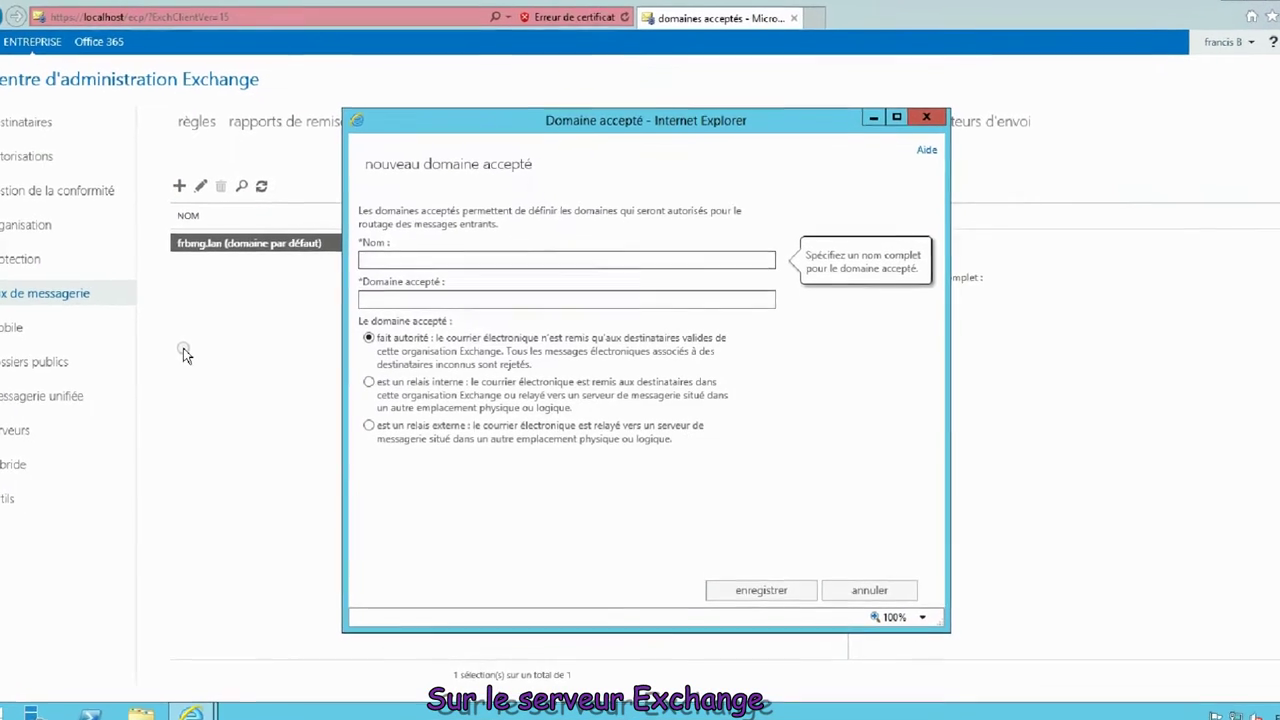
{"action": "left_click", "coordinate": [444, 260]}
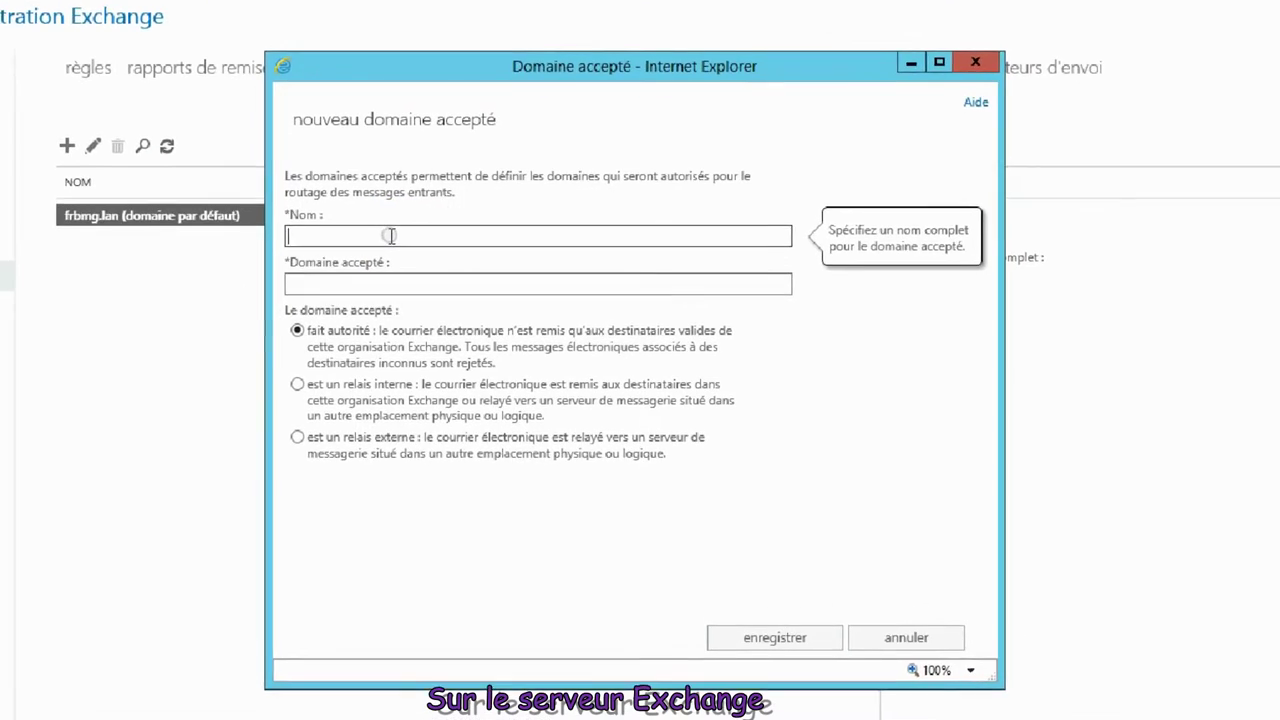
{"action": "type", "text": "frbmg.com"}
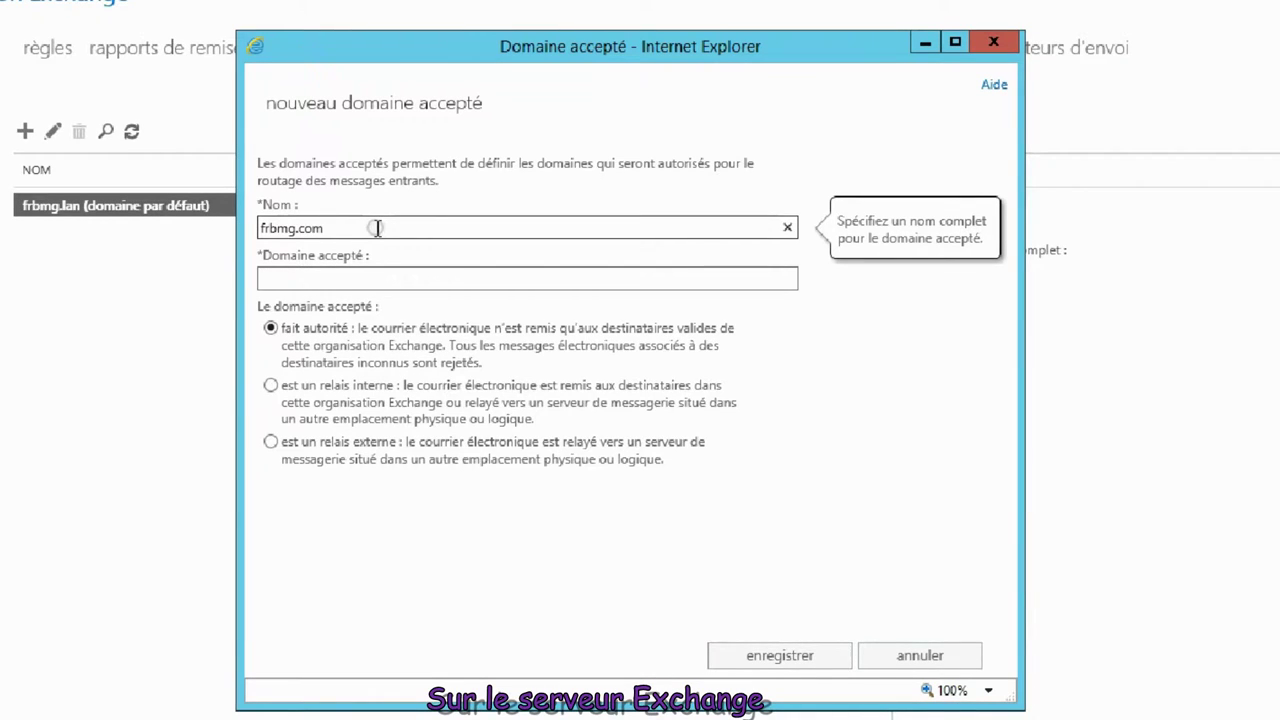
{"action": "left_click_drag", "start_coordinate": [377, 228], "coordinate": [228, 233]}
{"action": "key", "text": "ctrl+c"}
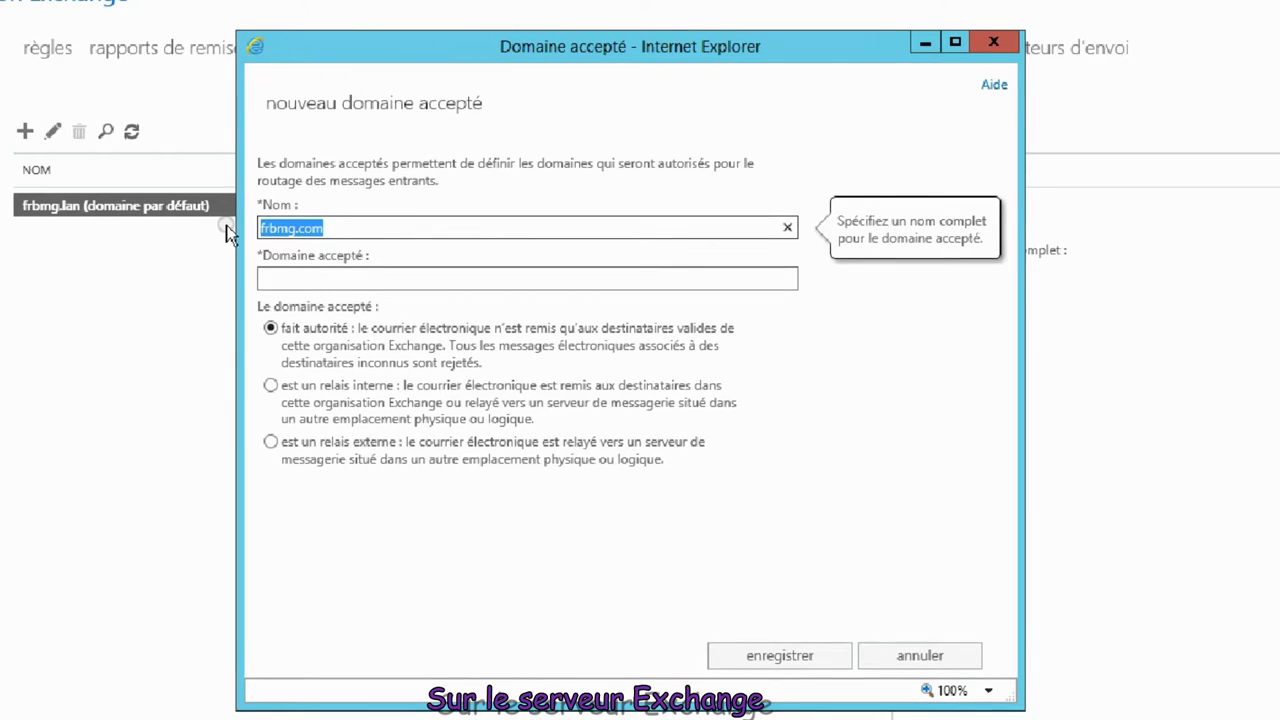
{"action": "left_click", "coordinate": [271, 279]}
{"action": "key", "text": "ctrl+v"}
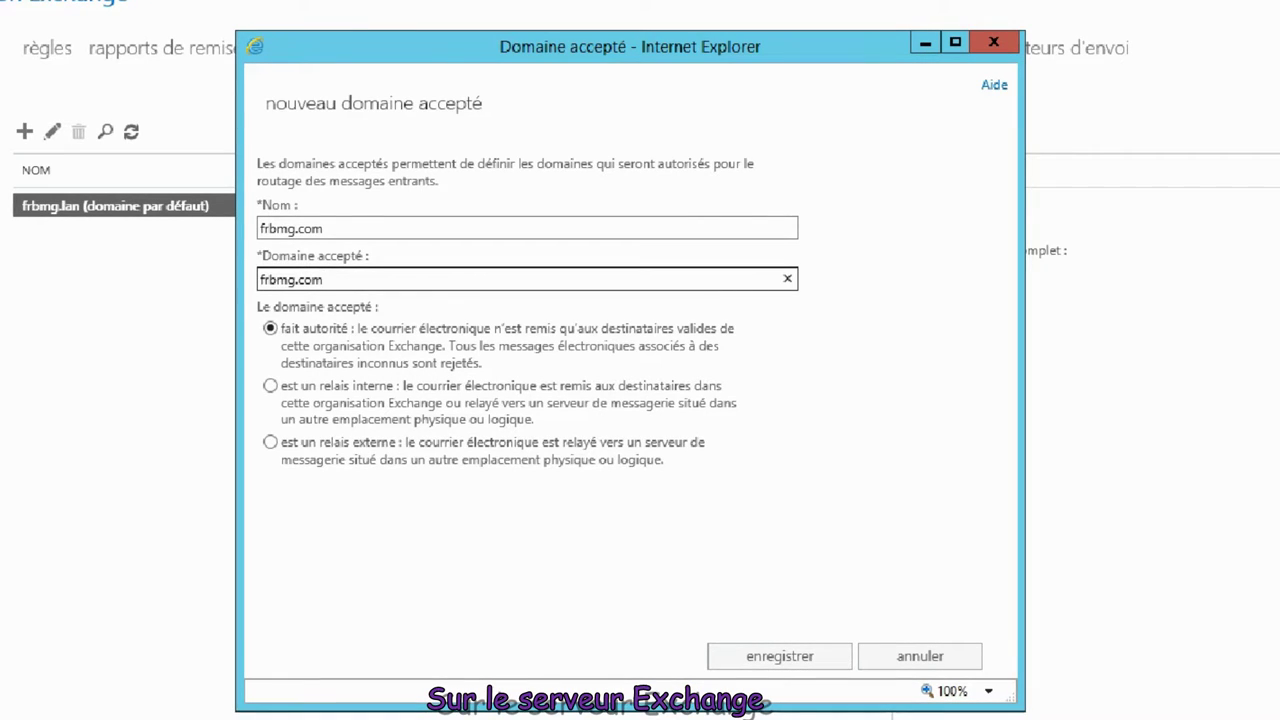
{"action": "left_click", "coordinate": [779, 658]}
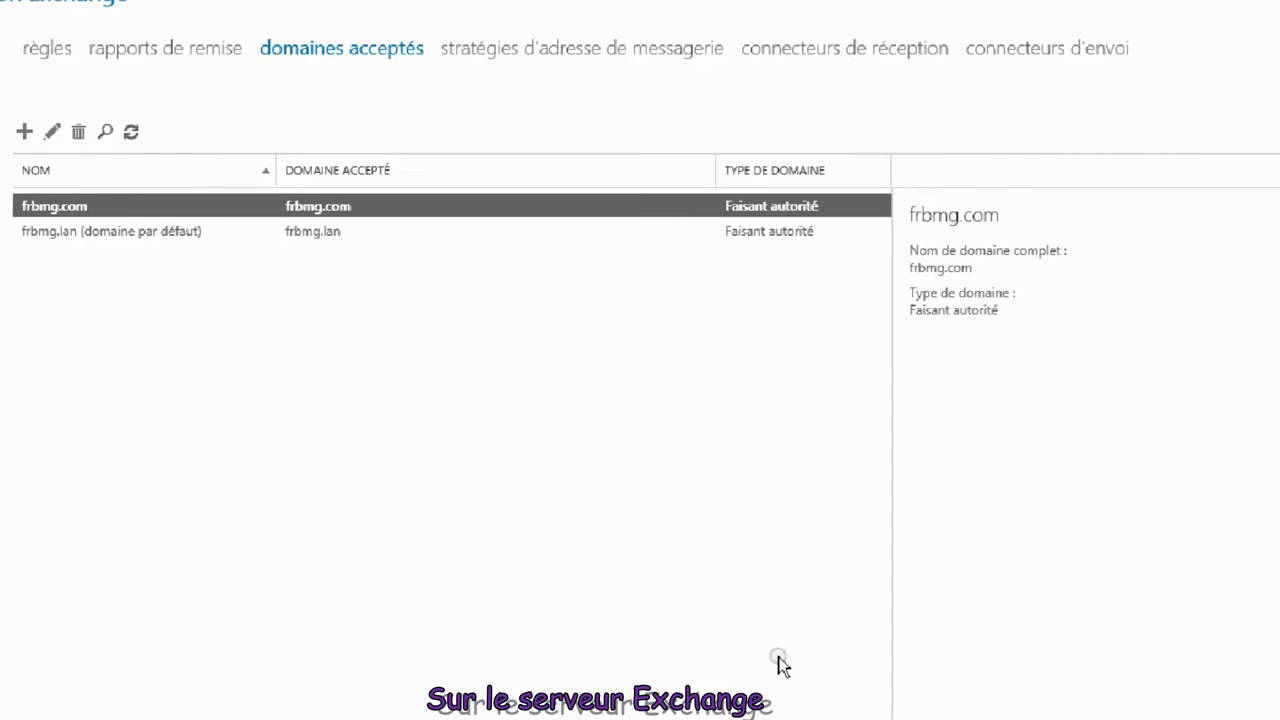
Create and save an accepted domain named "frbmg.com pour la france" for the domain fr.frbmg.com.
{"action": "left_click", "coordinate": [25, 133]}
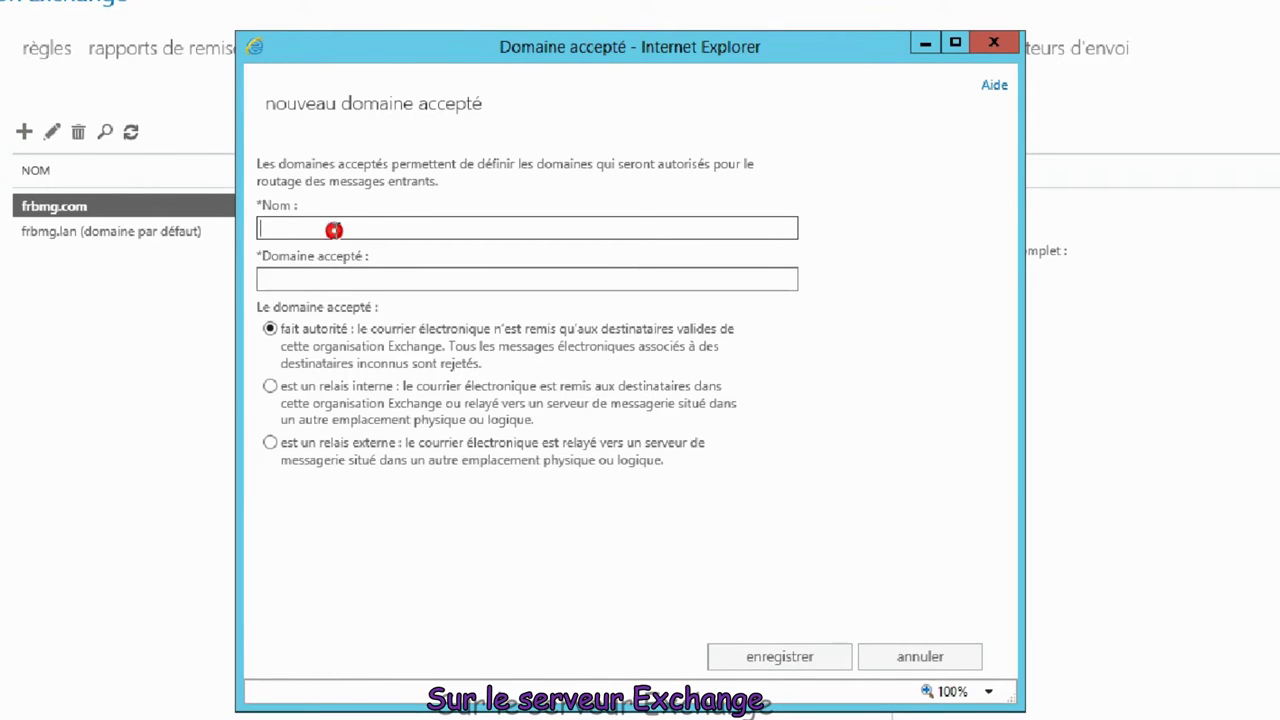
{"action": "left_click", "coordinate": [334, 230]}
{"action": "key", "text": "ctrl+v"}
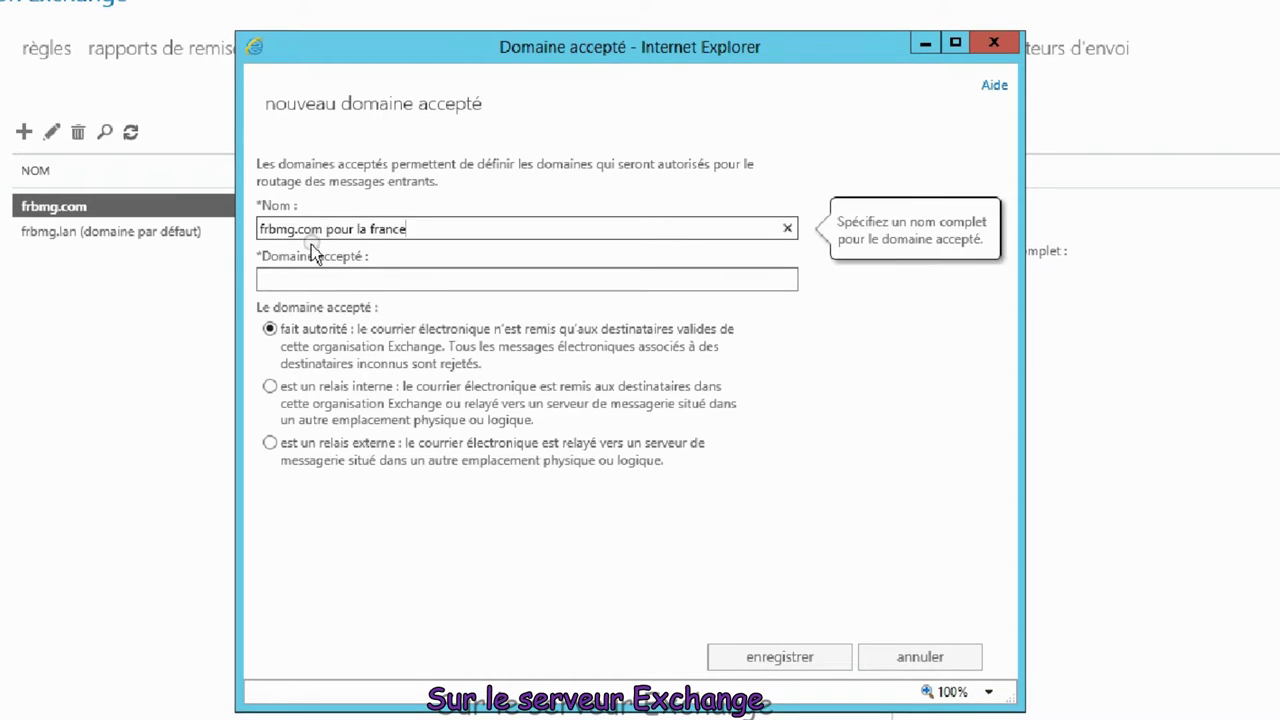
{"action": "left_click", "coordinate": [287, 279]}
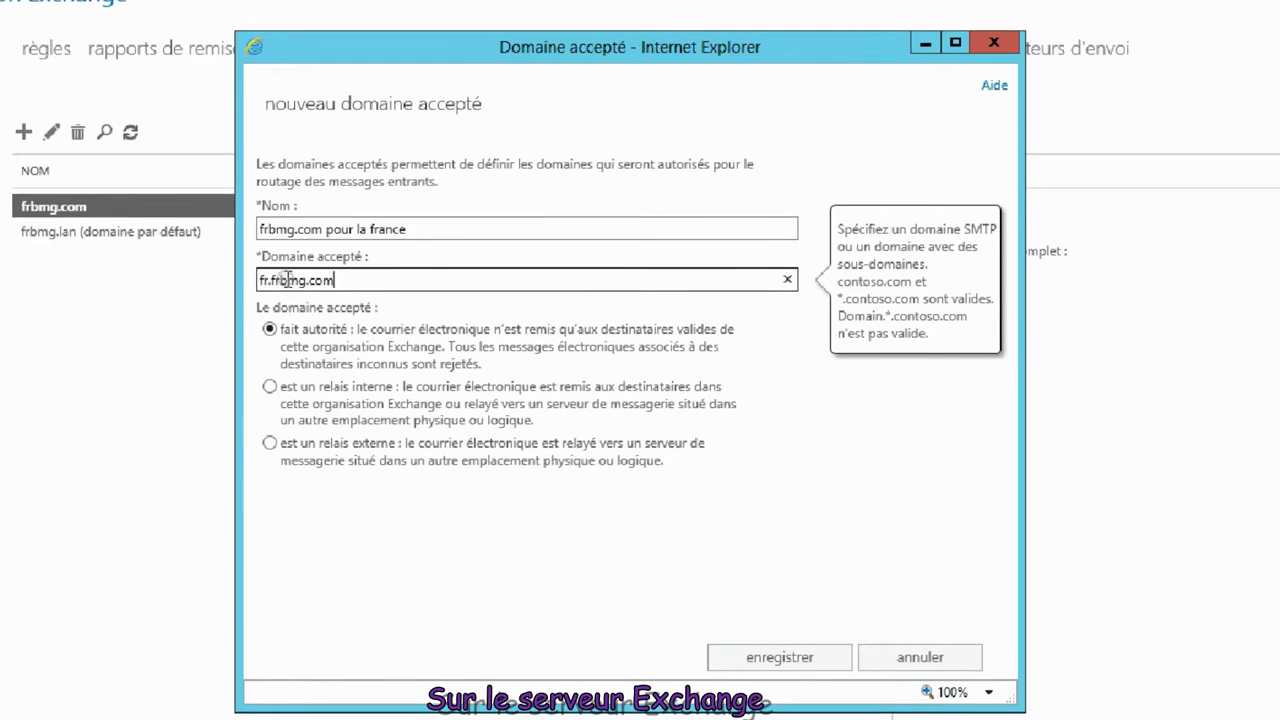
{"action": "left_click", "coordinate": [782, 662]}
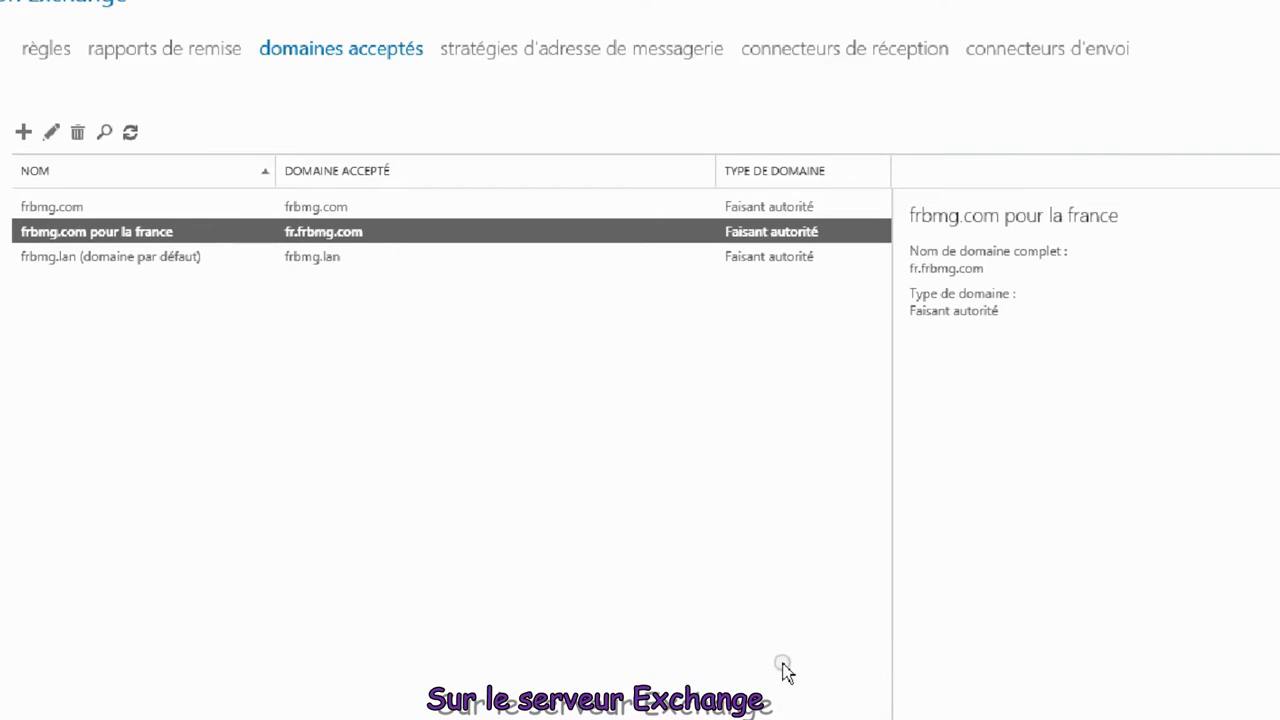
Create and save an accepted domain named "frbmg pour le canada" for the domain CA.frbmg.com.
{"action": "left_click", "coordinate": [23, 132]}
{"action": "left_click", "coordinate": [403, 228]}
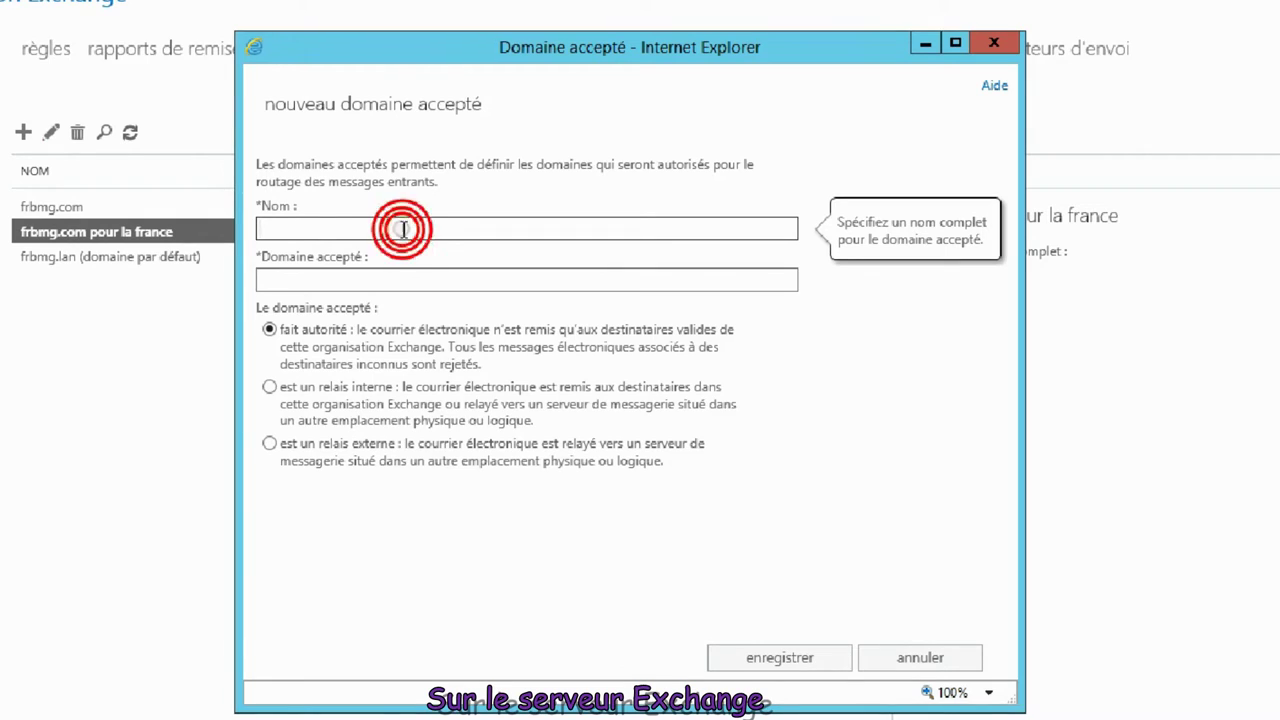
{"action": "key", "text": "ctrl+v"}
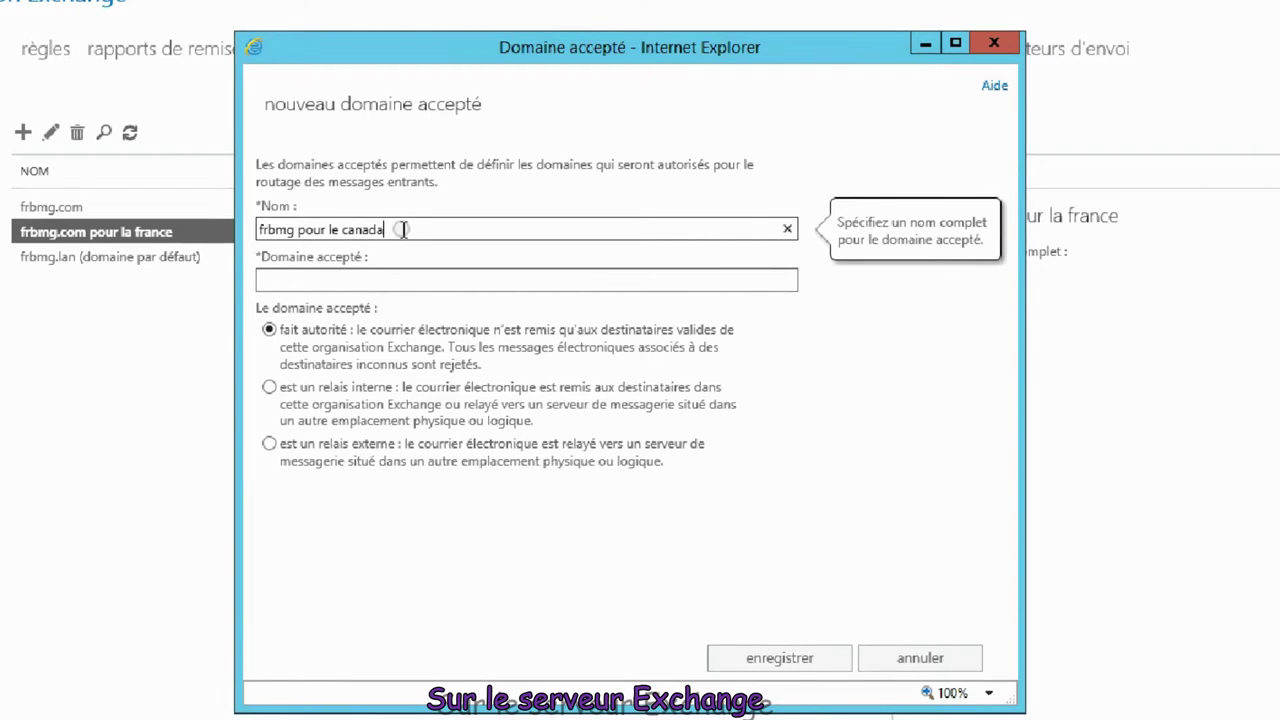
{"action": "left_click", "coordinate": [362, 281]}
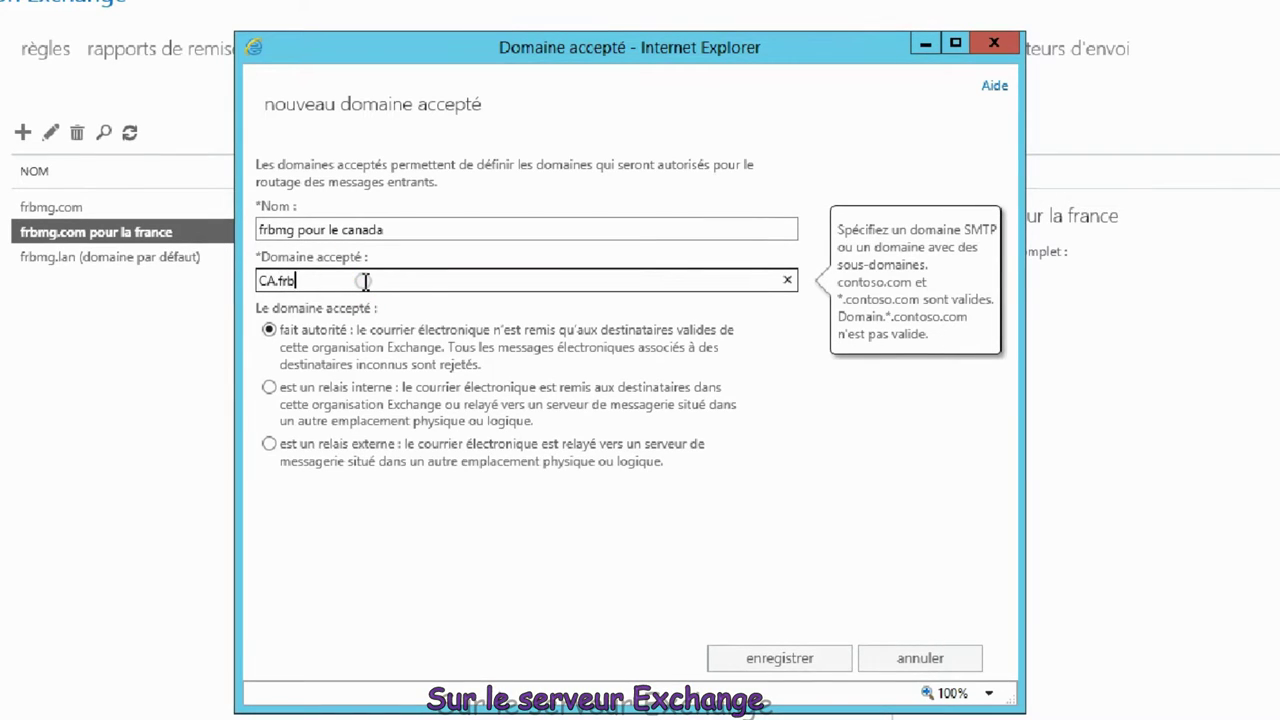
{"action": "type", "text": "CA.frbmg.com"}
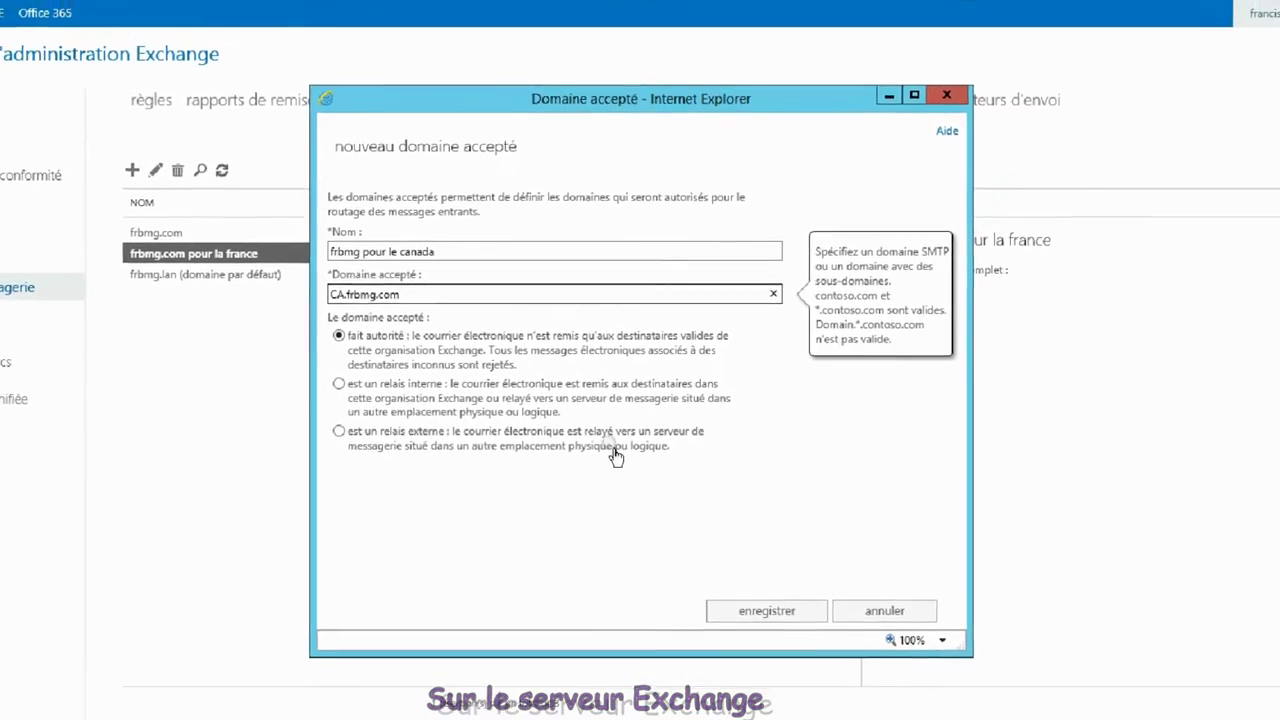
{"action": "left_click", "coordinate": [788, 611]}
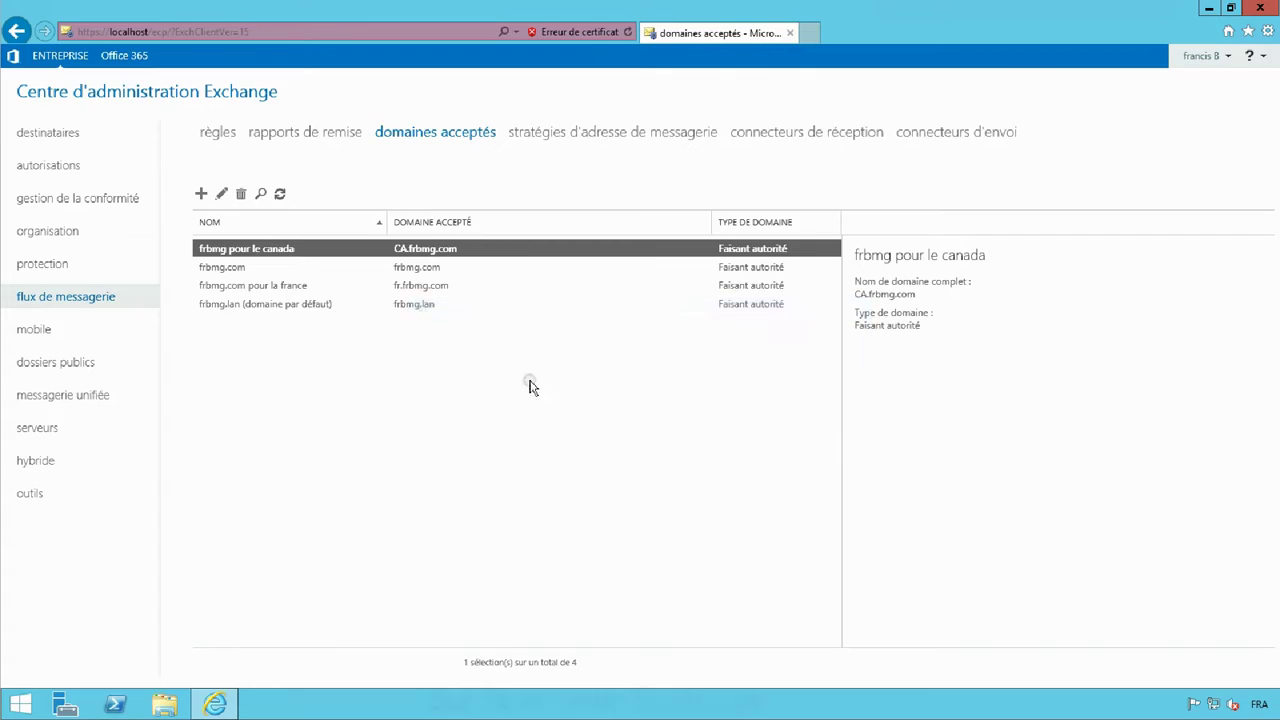
Start a new email address policy and name it "Pour la France".
{"action": "left_click", "coordinate": [553, 136]}
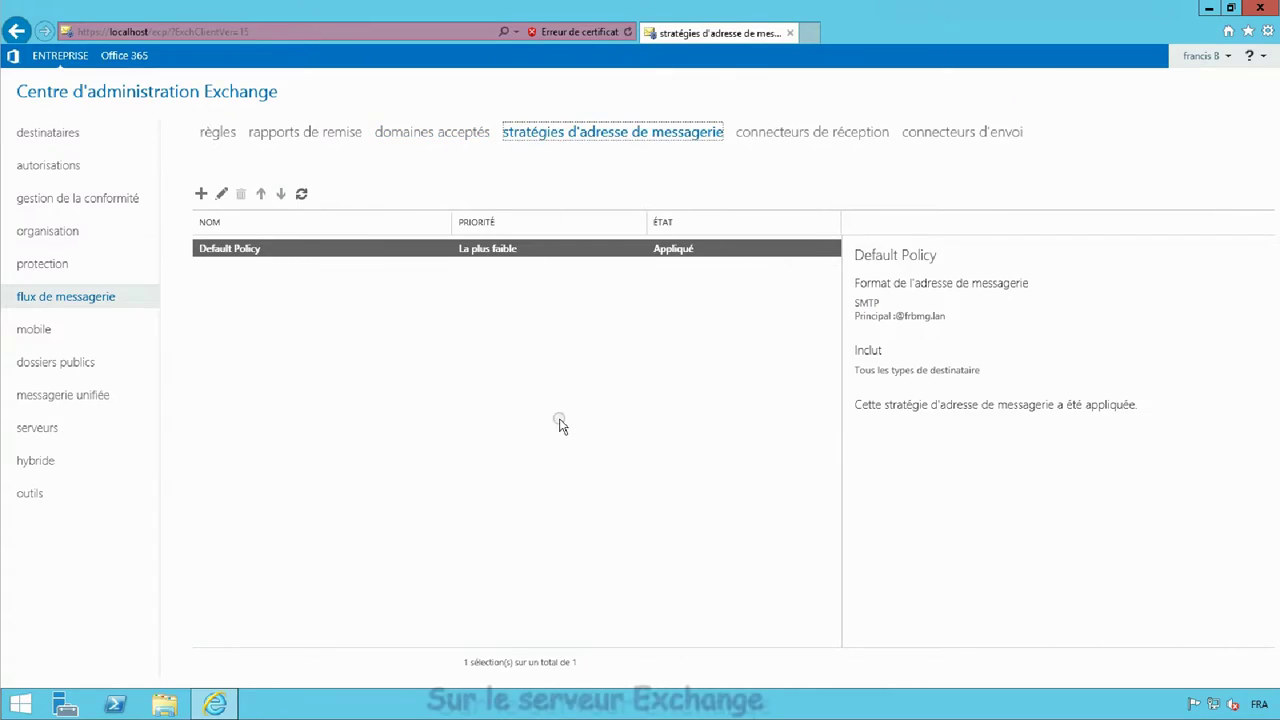
{"action": "left_click", "coordinate": [201, 194]}
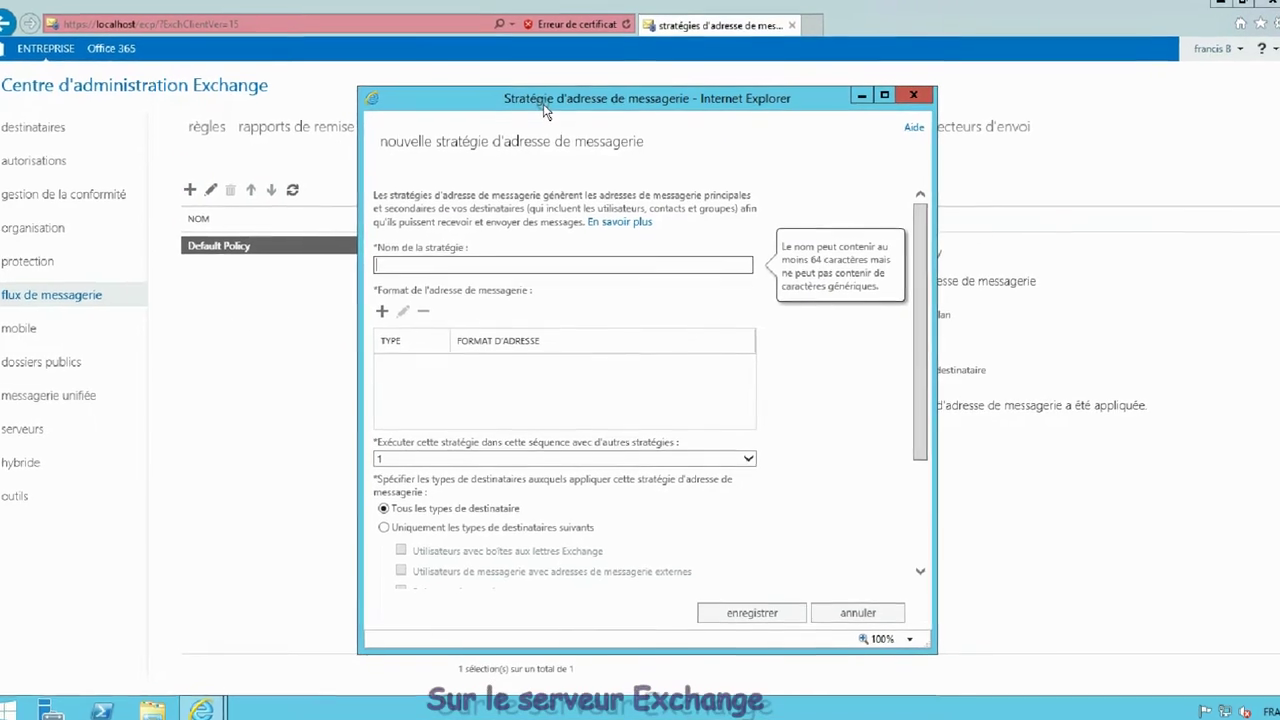
{"action": "left_click", "coordinate": [430, 201]}
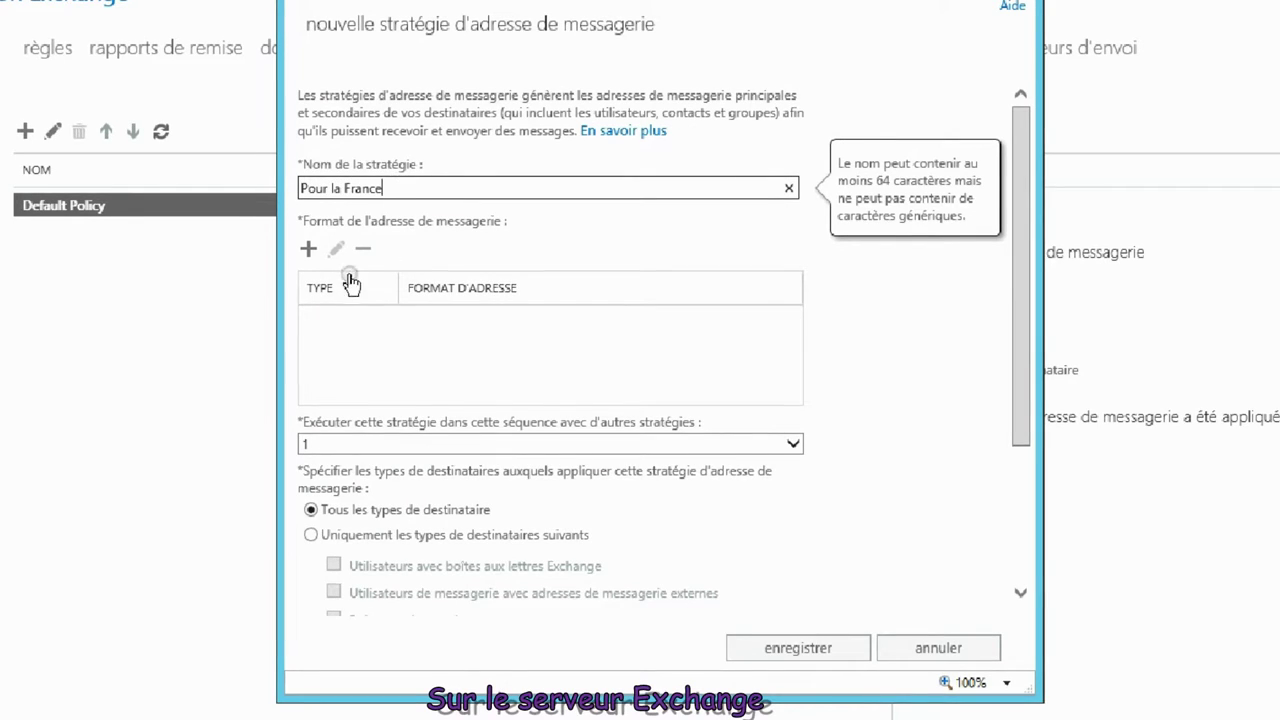
Add an address format to the policy using the accepted domain frbmg.com and the first-initial-plus-surname pattern.
{"action": "left_click", "coordinate": [308, 257]}
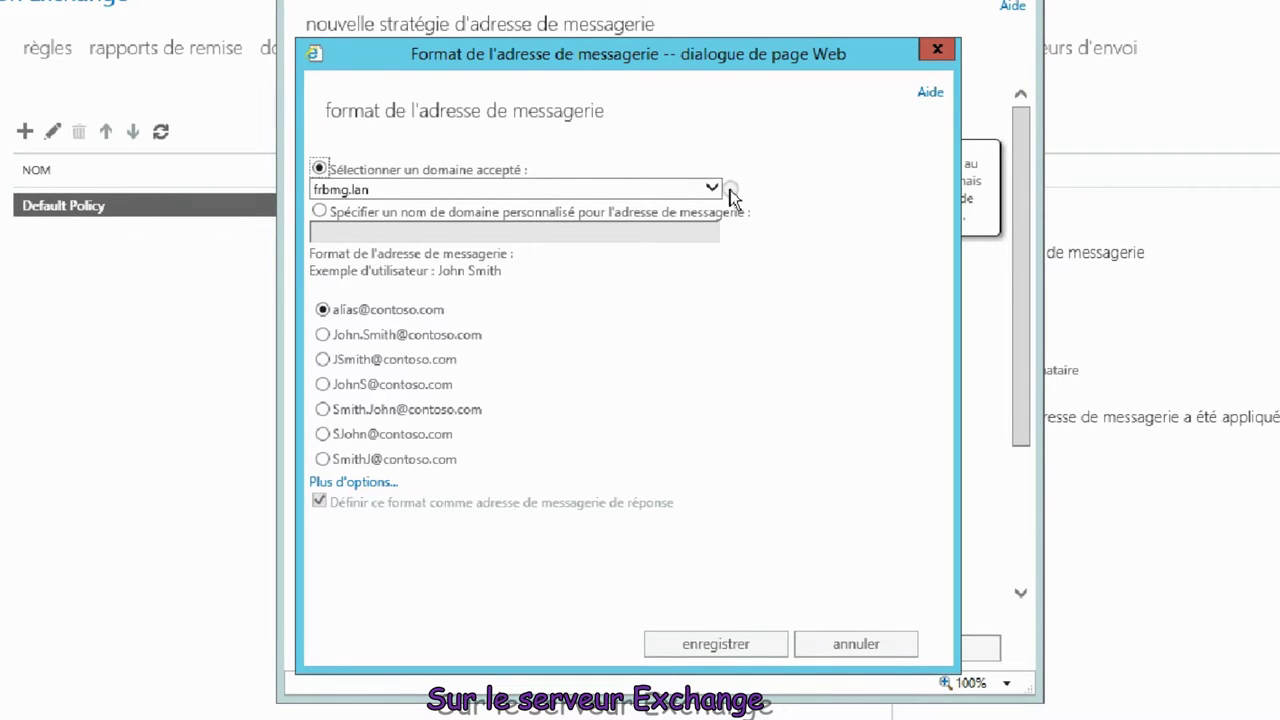
{"action": "left_click", "coordinate": [620, 190]}
{"action": "left_click", "coordinate": [344, 207]}
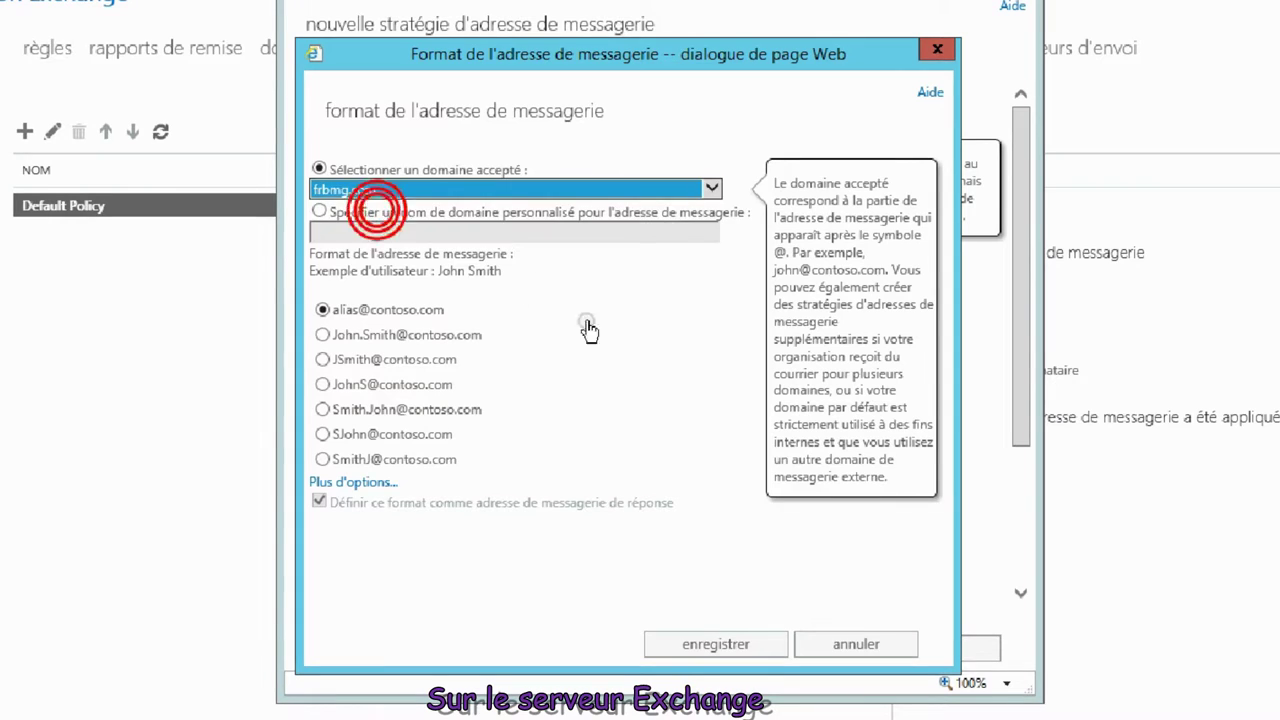
{"action": "left_click", "coordinate": [321, 362]}
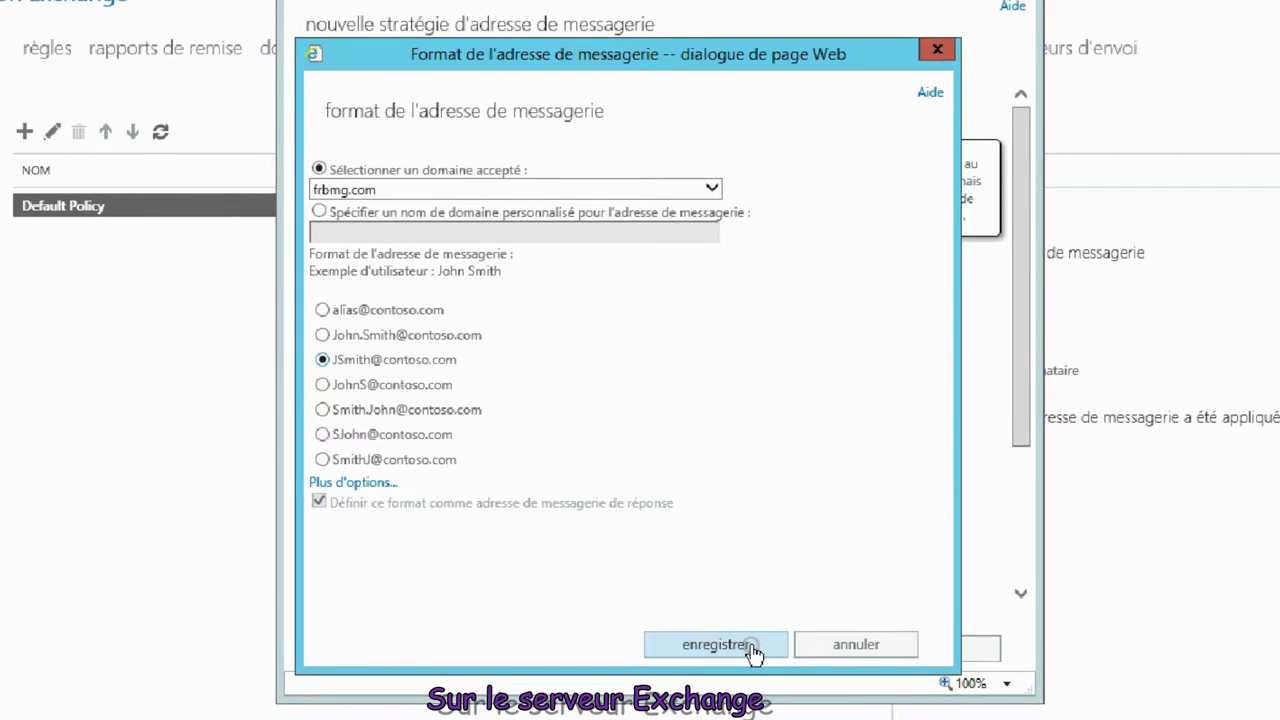
{"action": "left_click", "coordinate": [714, 644]}
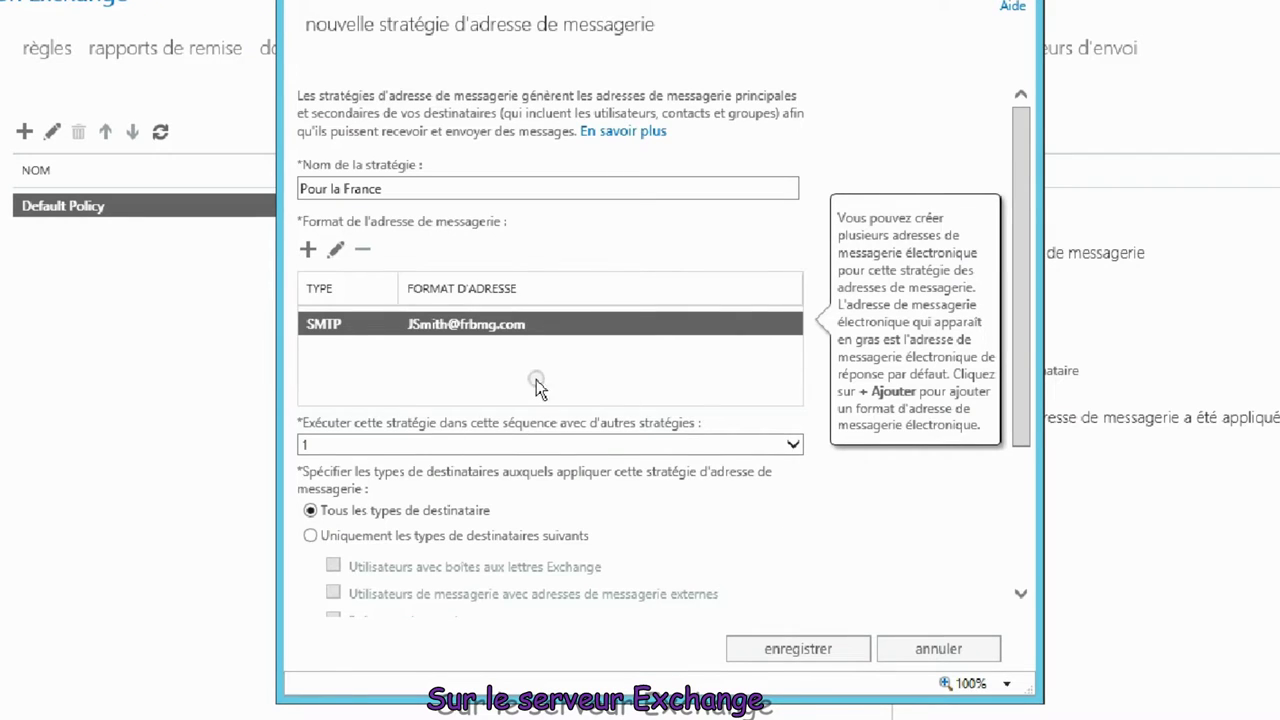
Add a second address format with the accepted domain fr.frbmg.com and the first-initial-plus-surname pattern.
{"action": "left_click", "coordinate": [307, 249]}
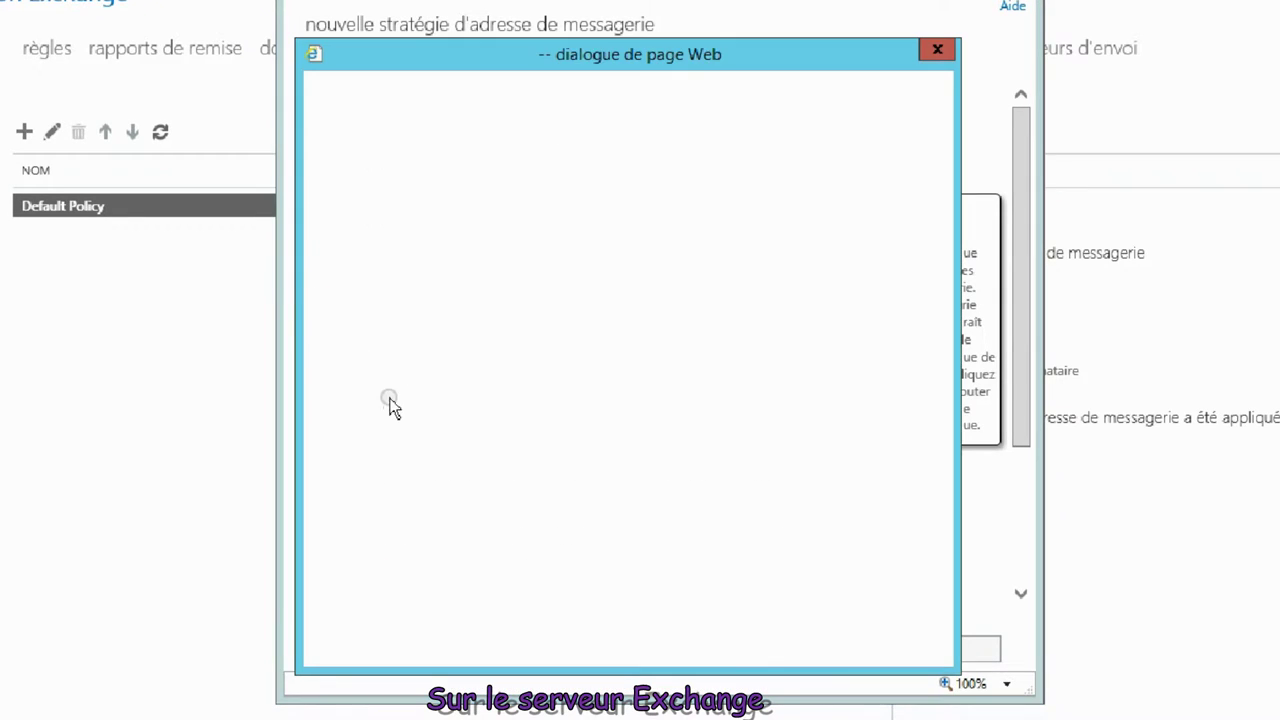
{"action": "left_click", "coordinate": [340, 189]}
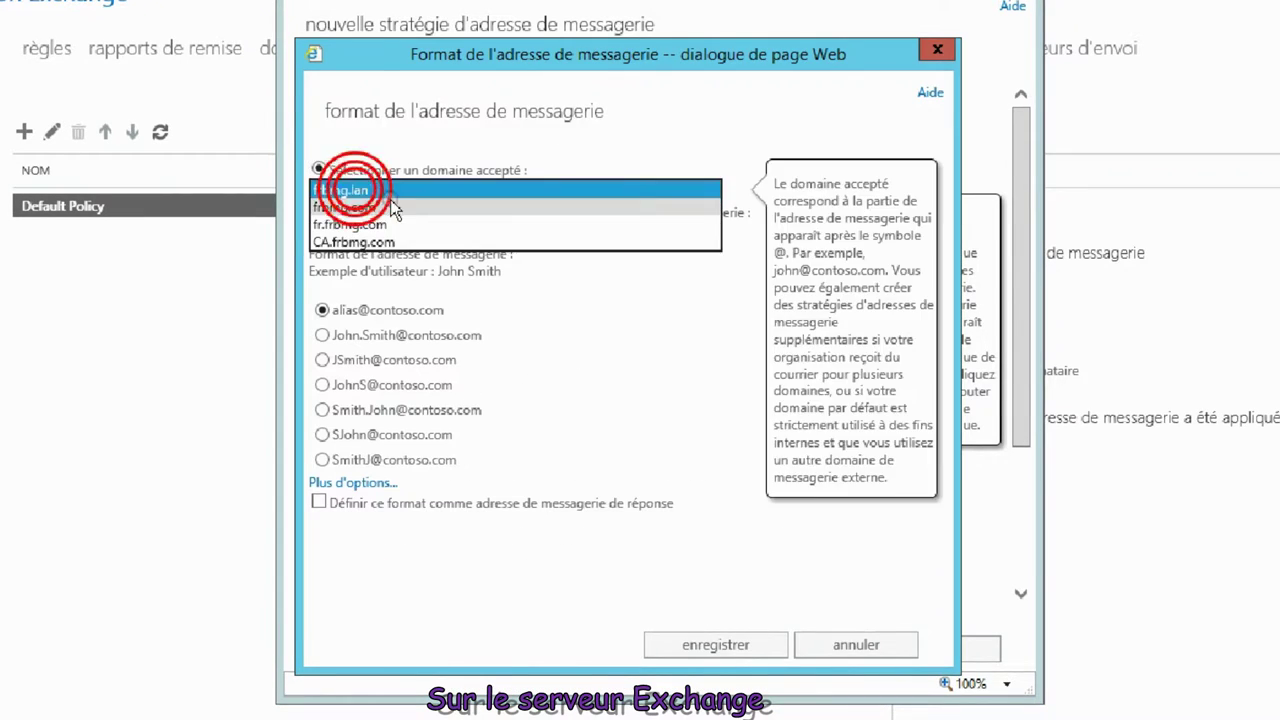
{"action": "left_click", "coordinate": [380, 226]}
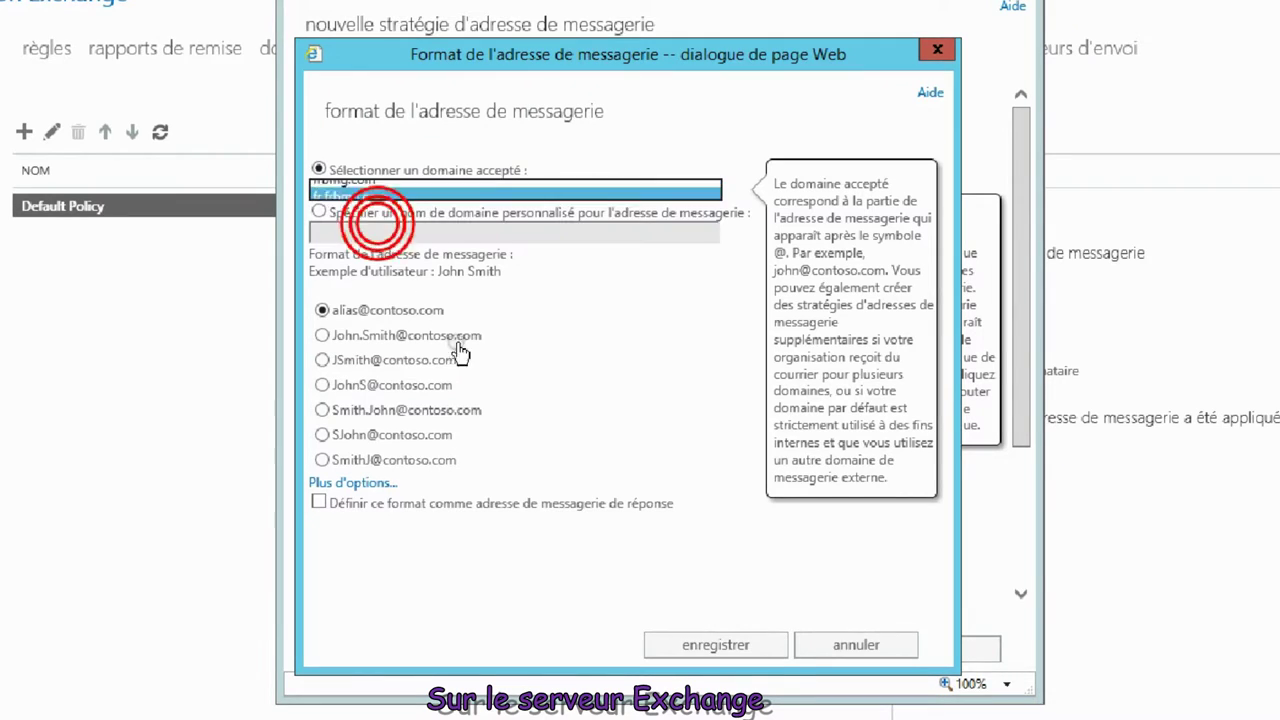
{"action": "left_click", "coordinate": [321, 360]}
{"action": "left_click", "coordinate": [688, 645]}
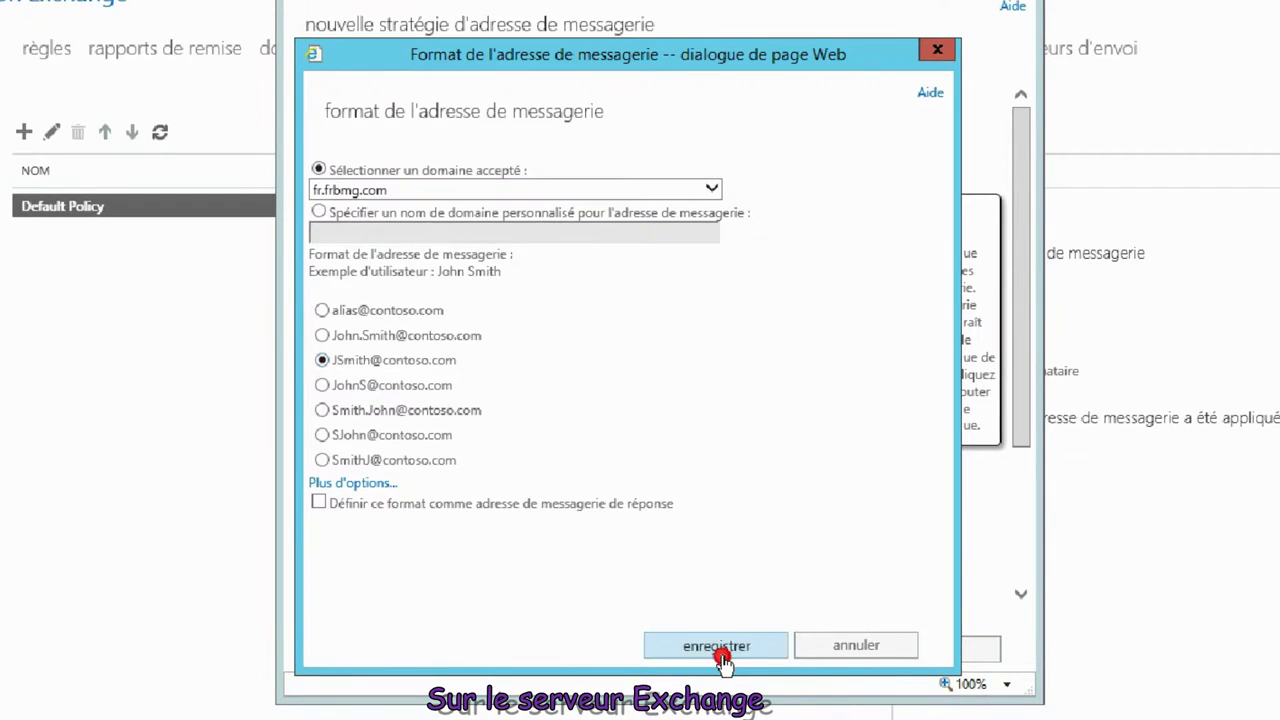
Add a recipient-container rule that limits the policy to the organizational unit frbmg.lan/laboratoire/France.
{"action": "scroll", "coordinate": [834, 539], "scroll_direction": "down", "scroll_amount": 3}
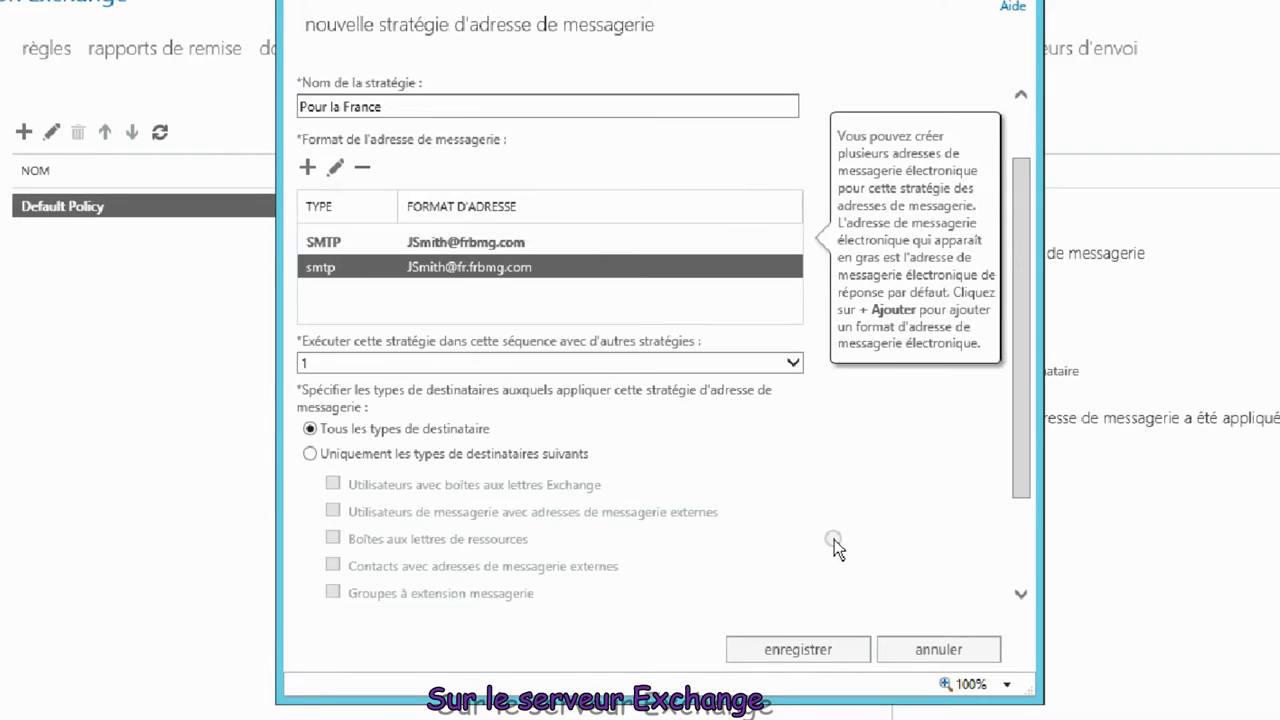
{"action": "scroll", "coordinate": [834, 539], "scroll_direction": "down", "scroll_amount": 1}
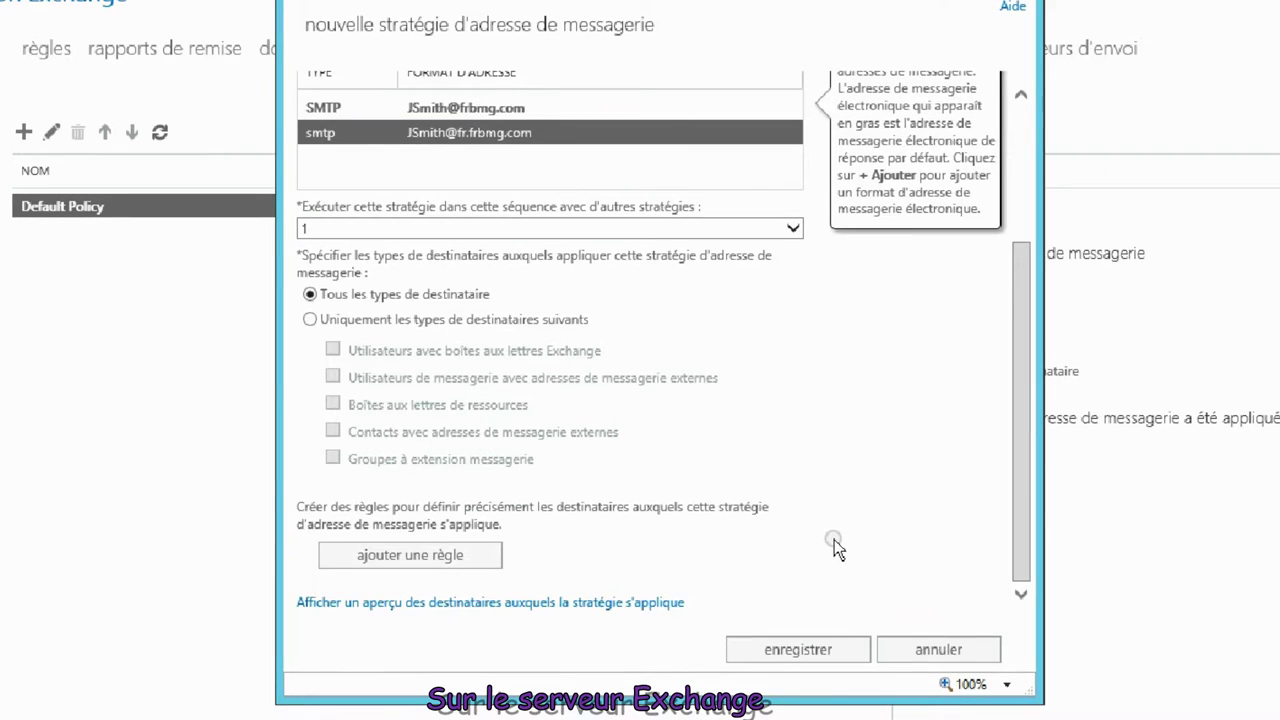
{"action": "left_click", "coordinate": [429, 556]}
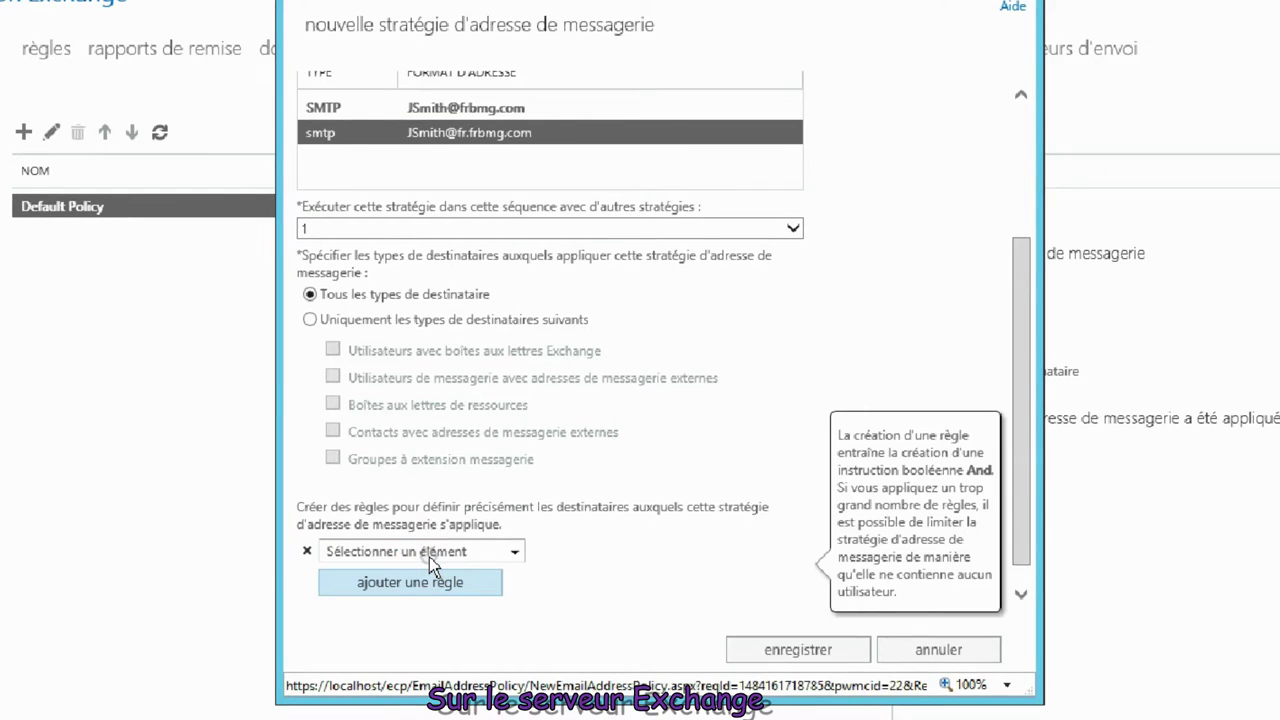
{"action": "left_click", "coordinate": [514, 552]}
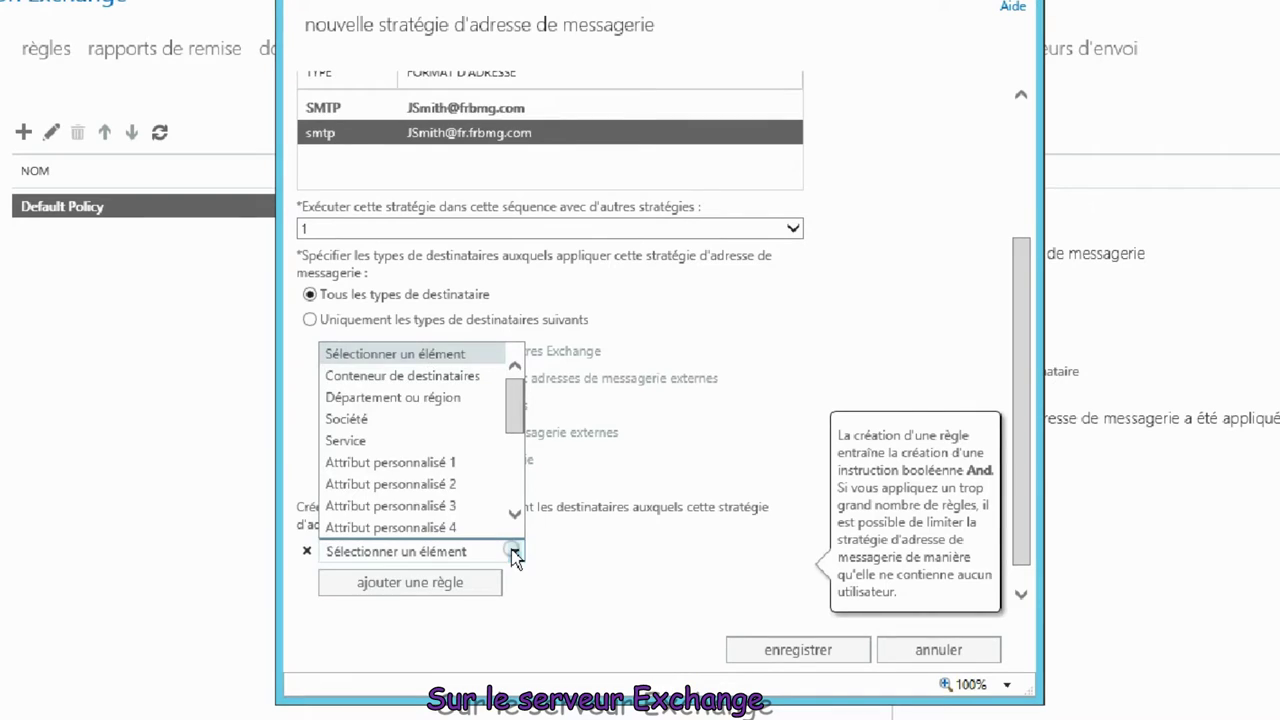
{"action": "left_click", "coordinate": [392, 376]}
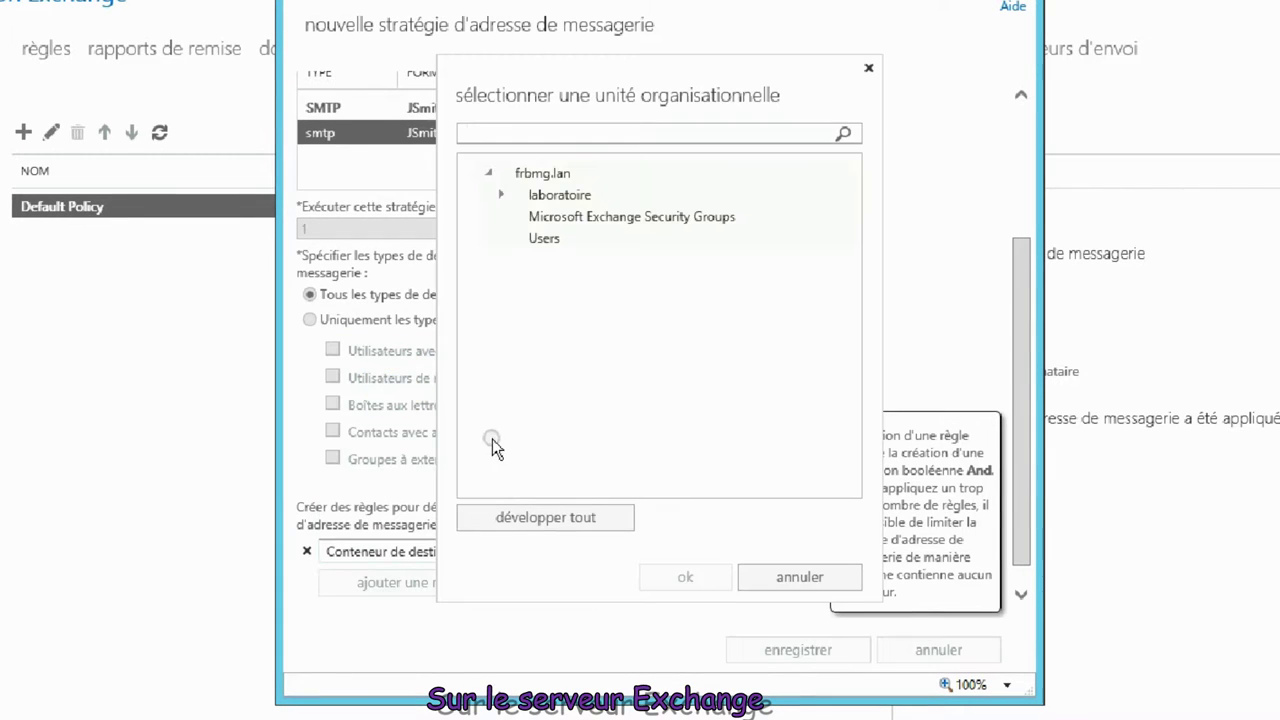
{"action": "left_click", "coordinate": [500, 194]}
{"action": "left_click", "coordinate": [568, 260]}
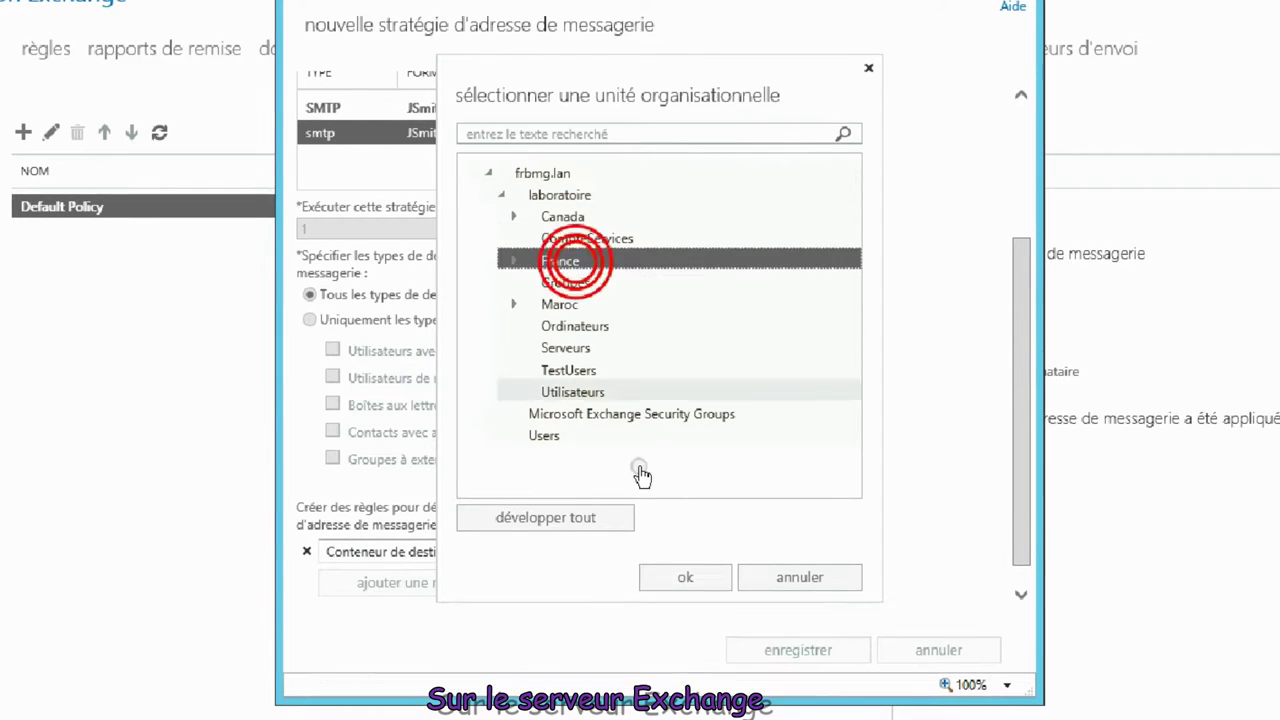
{"action": "left_click", "coordinate": [685, 578]}
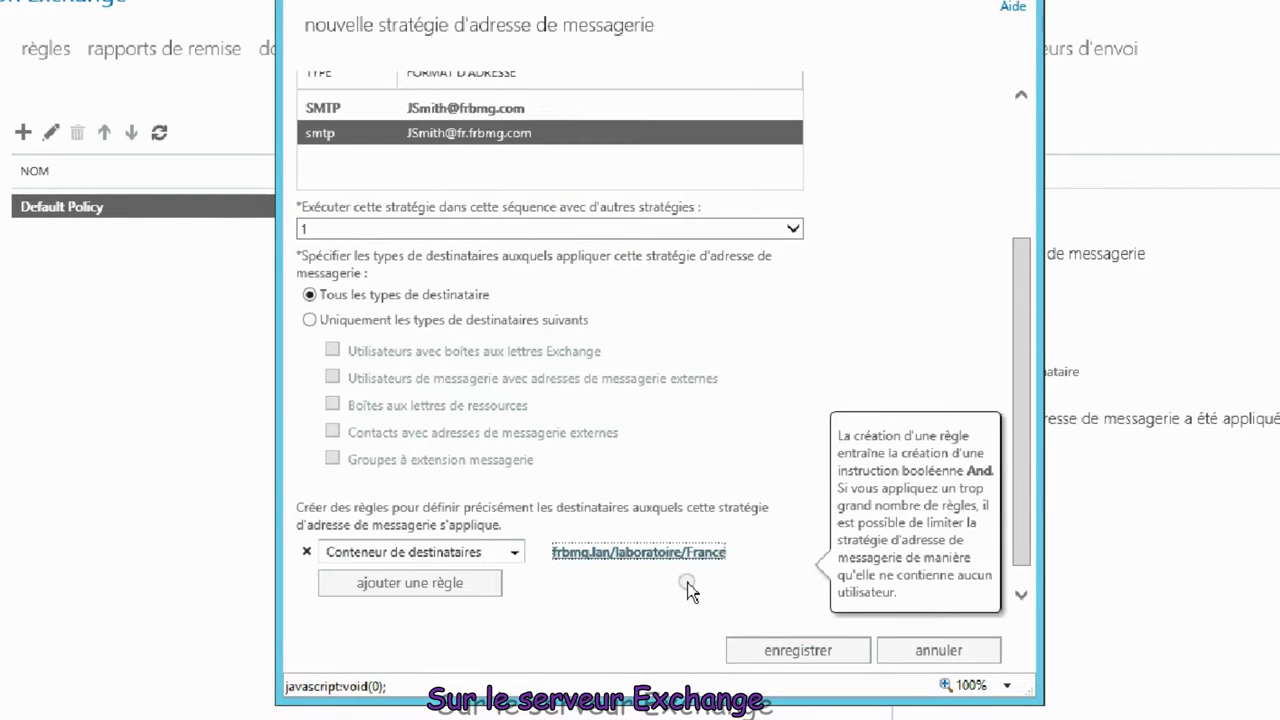
Save the "Pour la France" policy, acknowledging the activation warning, and apply it to its recipients.
{"action": "scroll", "coordinate": [777, 250], "scroll_direction": "up", "scroll_amount": 2}
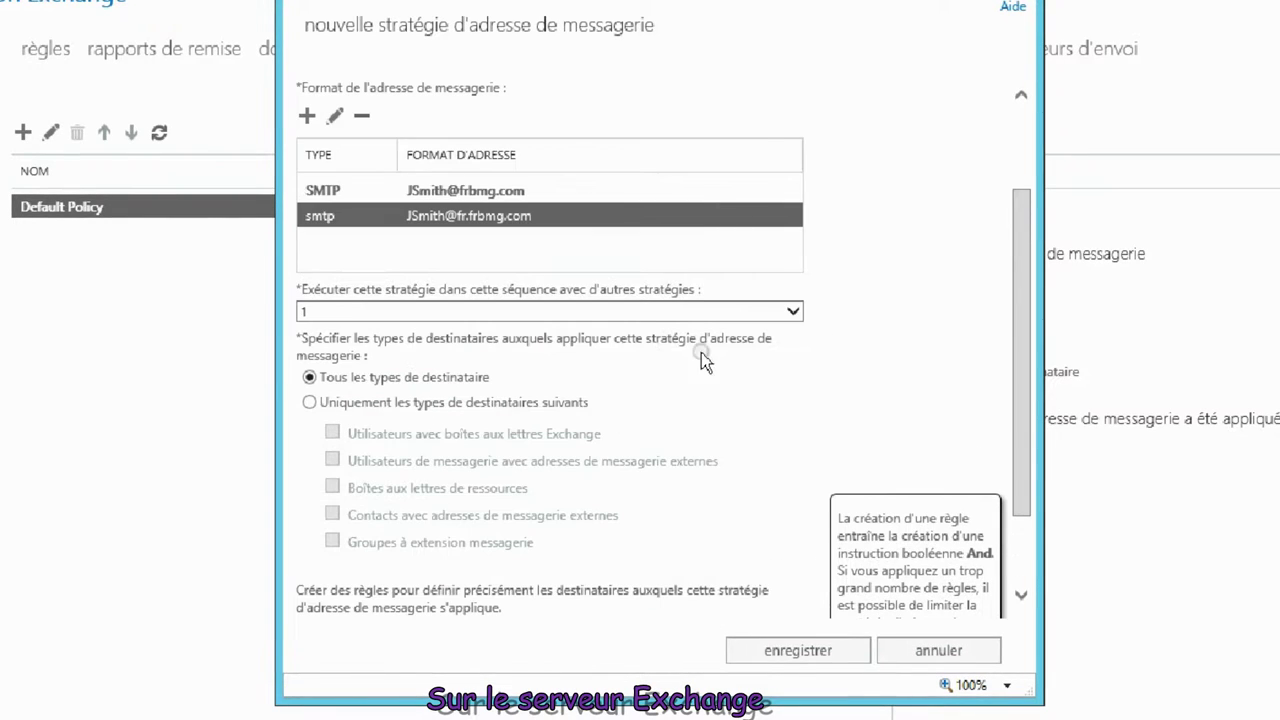
{"action": "left_click", "coordinate": [795, 655]}
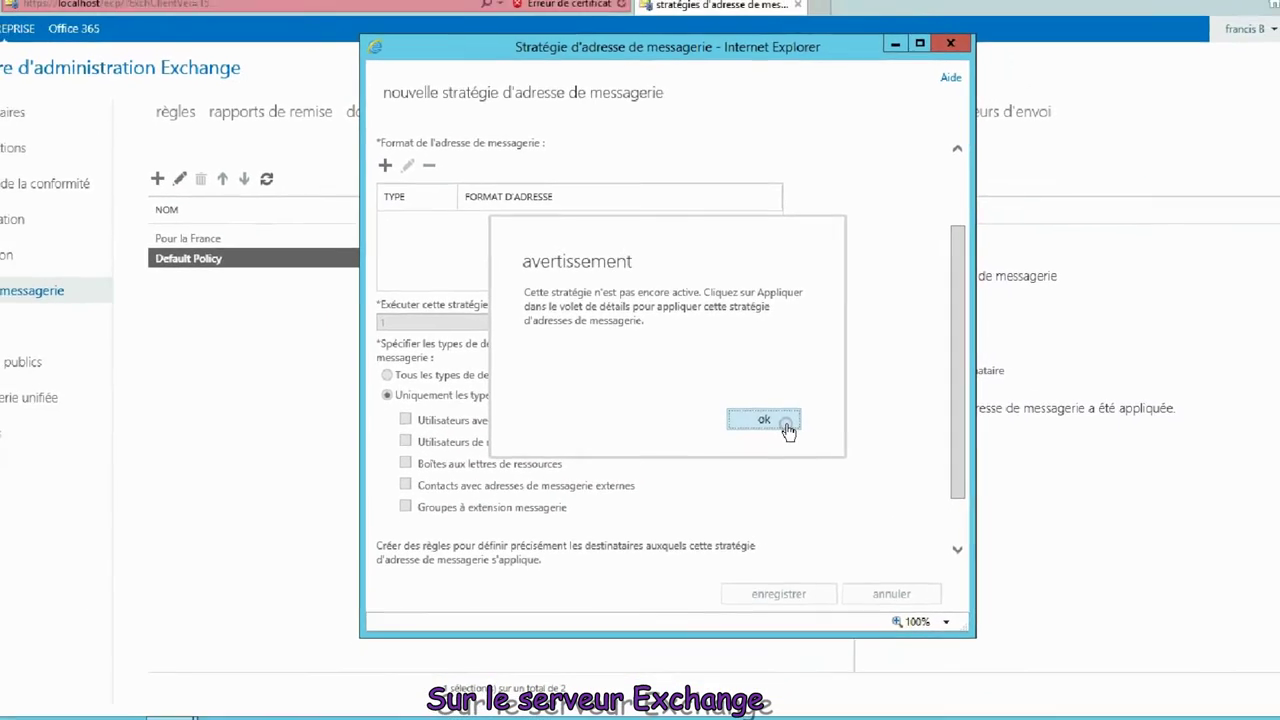
{"action": "left_click", "coordinate": [787, 425]}
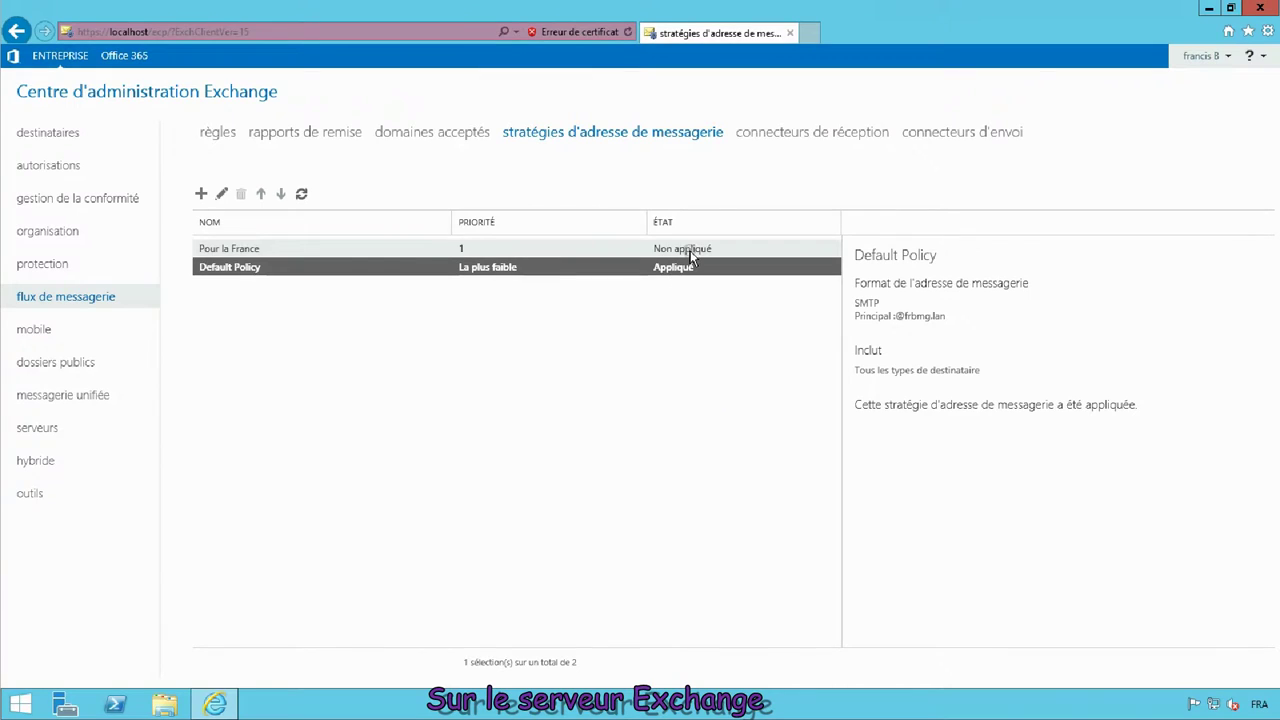
{"action": "left_click", "coordinate": [689, 250]}
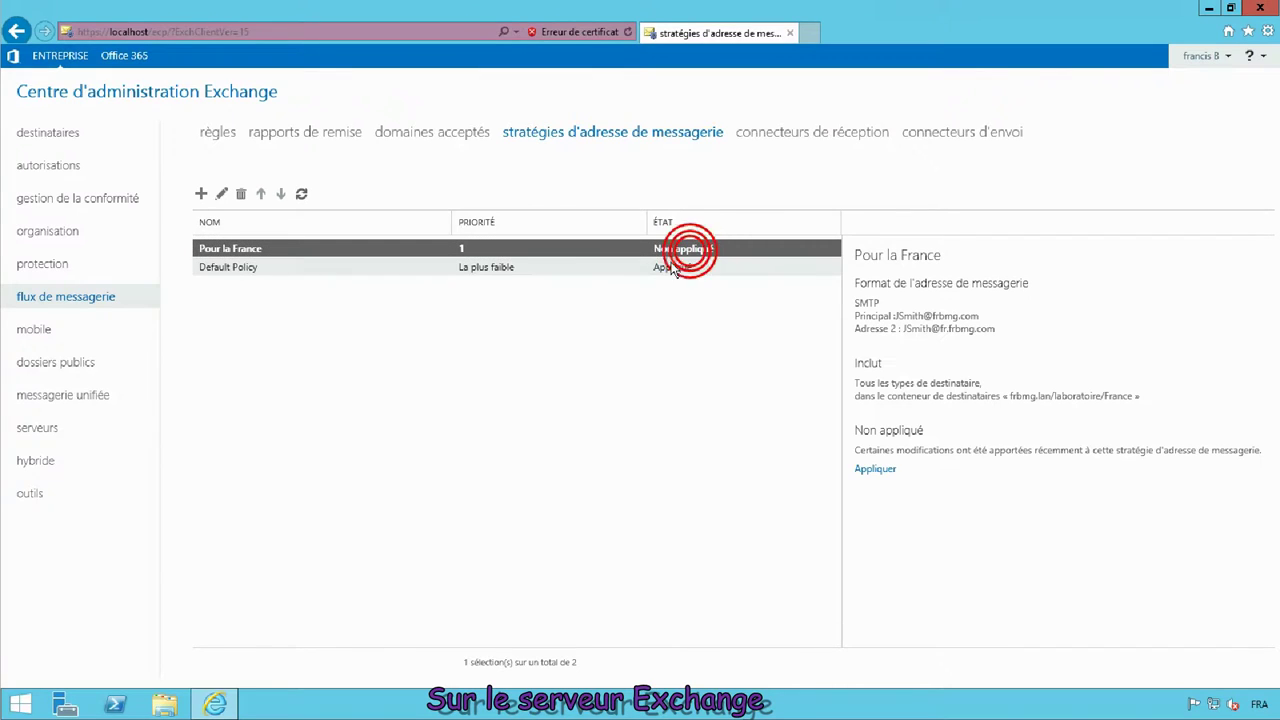
{"action": "left_click", "coordinate": [876, 469]}
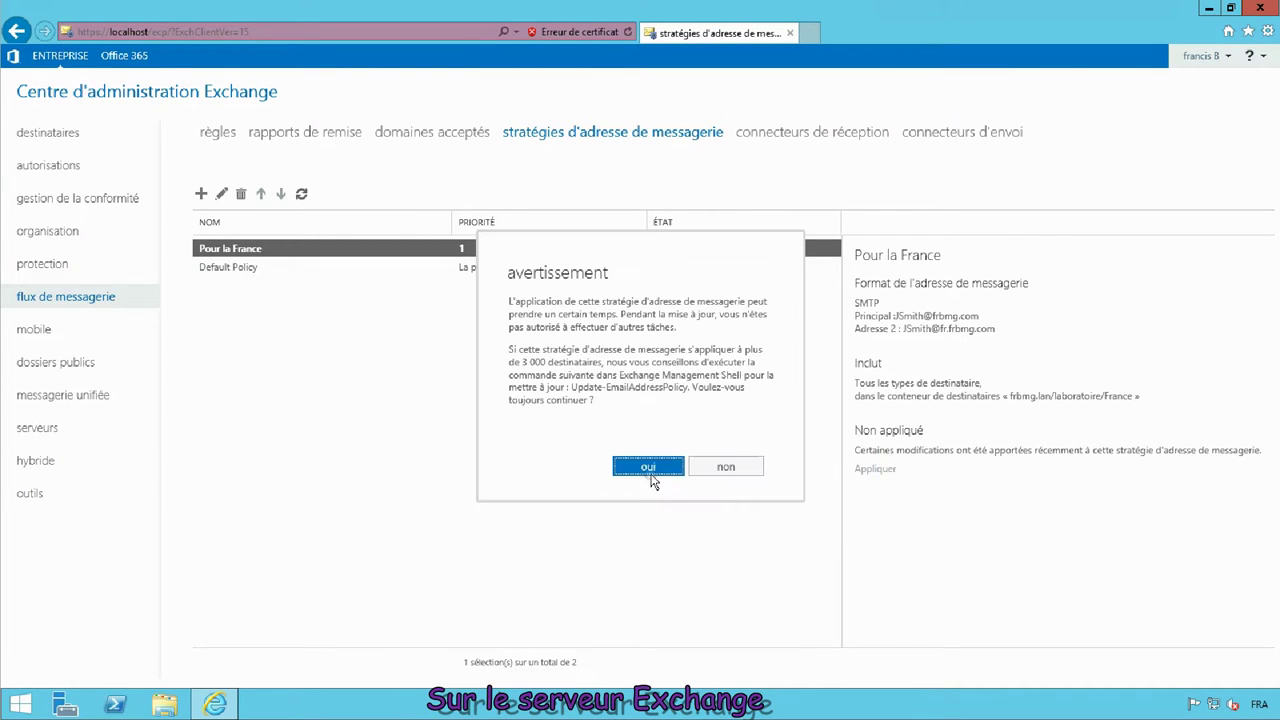
{"action": "left_click", "coordinate": [650, 470]}
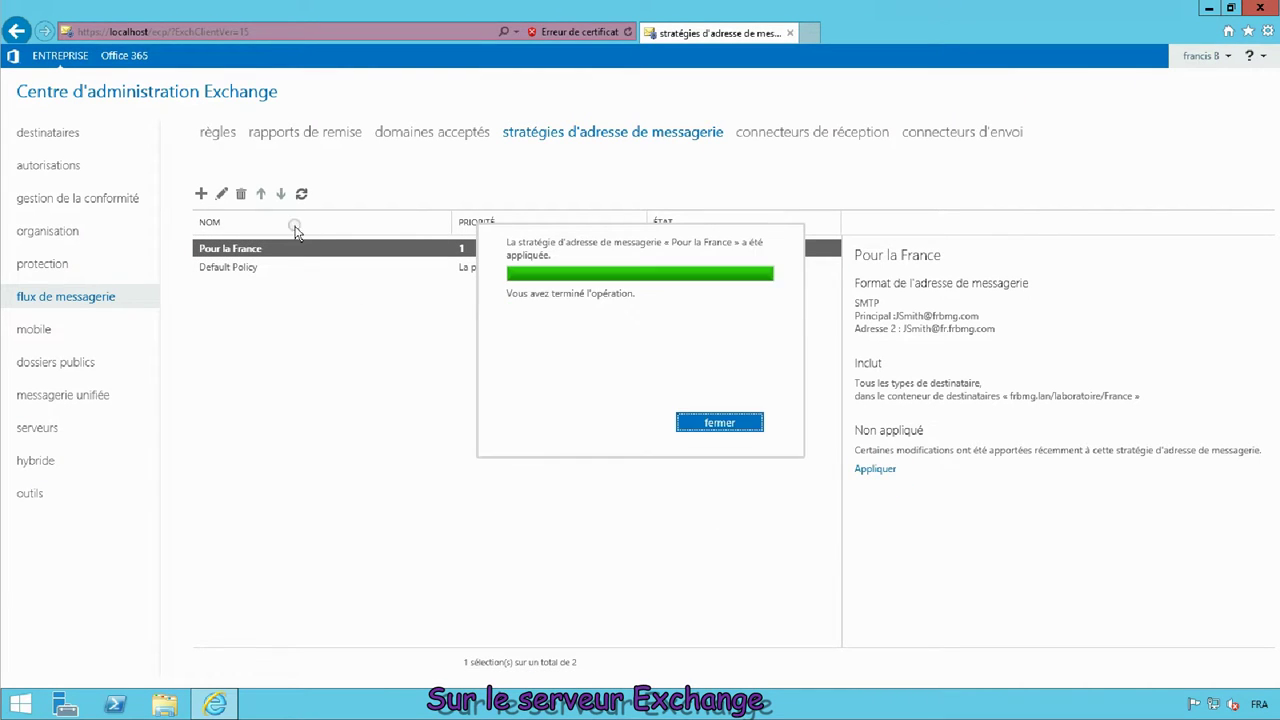
{"action": "left_click", "coordinate": [716, 424]}
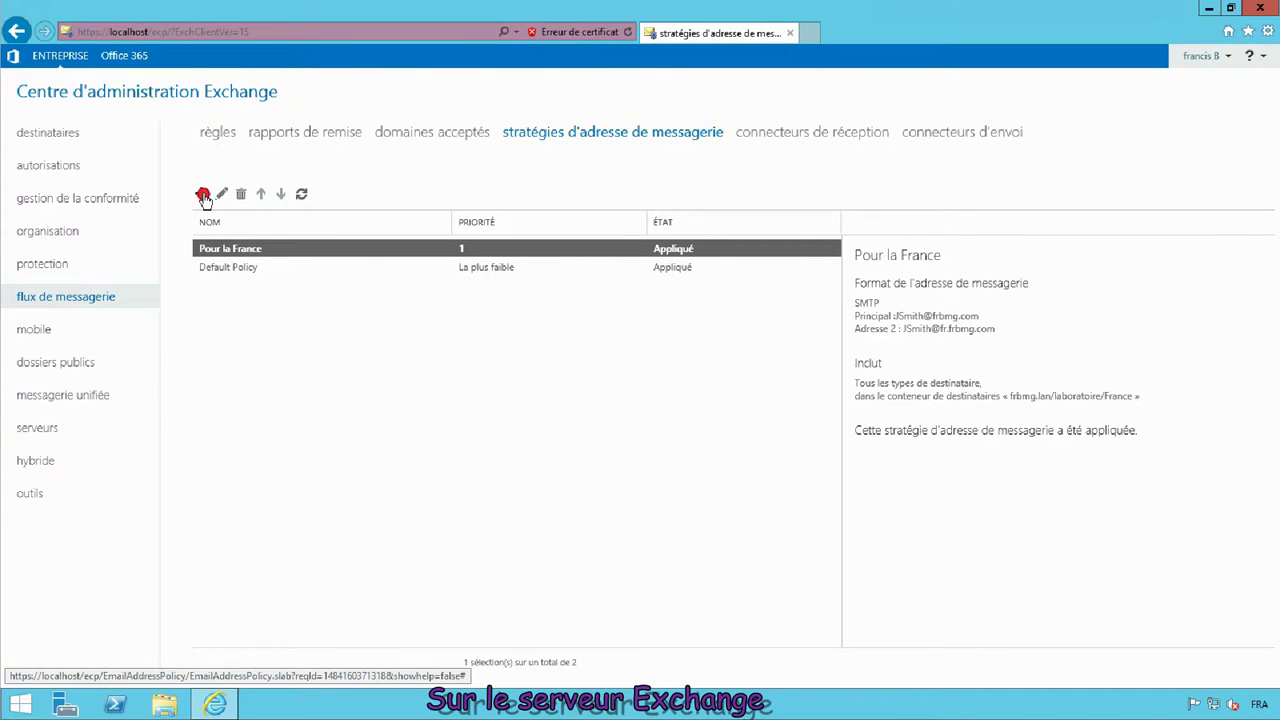
Start another email address policy and name it "Pour le Canada".
{"action": "left_click", "coordinate": [203, 194]}
{"action": "left_click", "coordinate": [591, 266]}
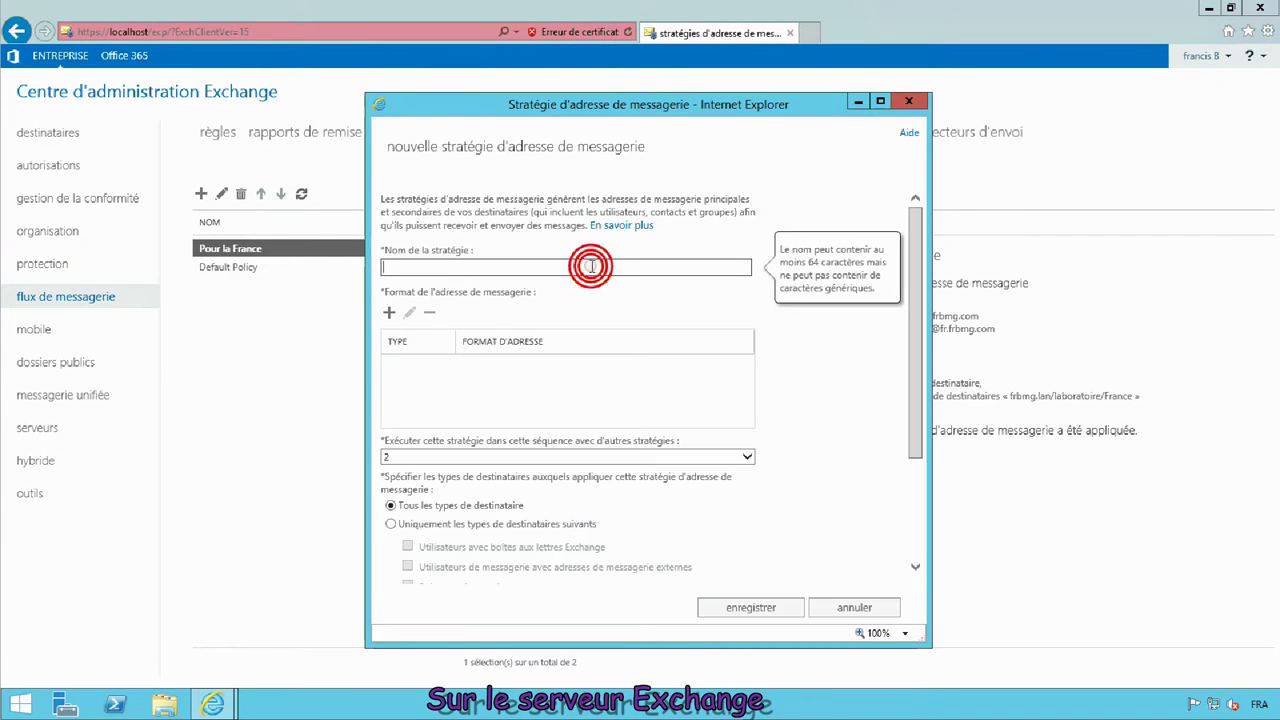
{"action": "type", "text": "Pour le Canada"}
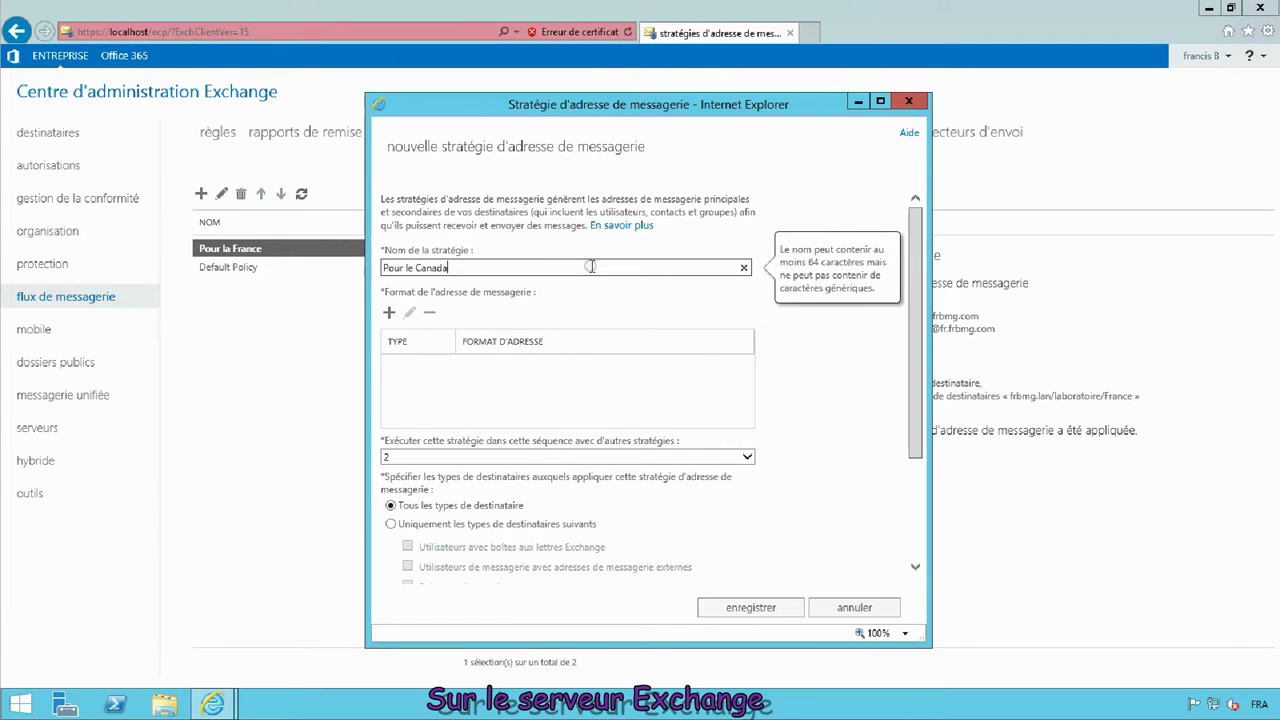
Add an address format to the Canada policy with the accepted domain frbmg.com and the first-initial-plus-surname pattern.
{"action": "left_click", "coordinate": [389, 313]}
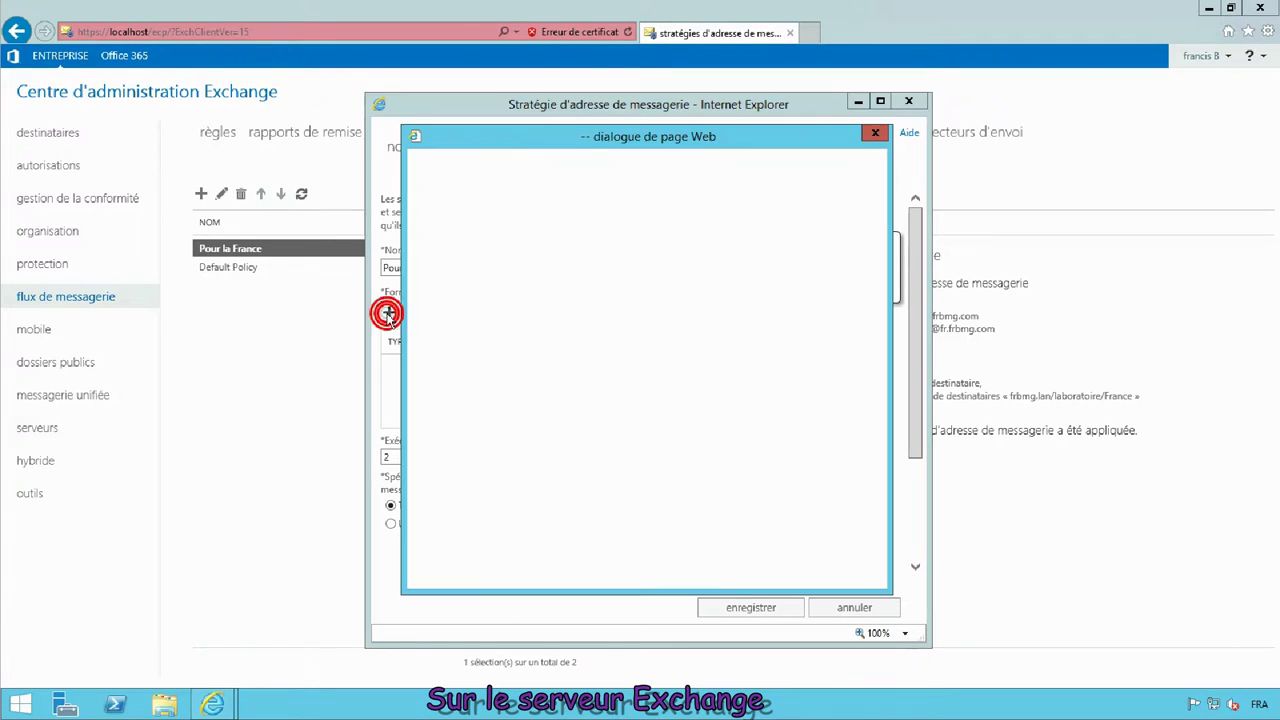
{"action": "left_click", "coordinate": [708, 237]}
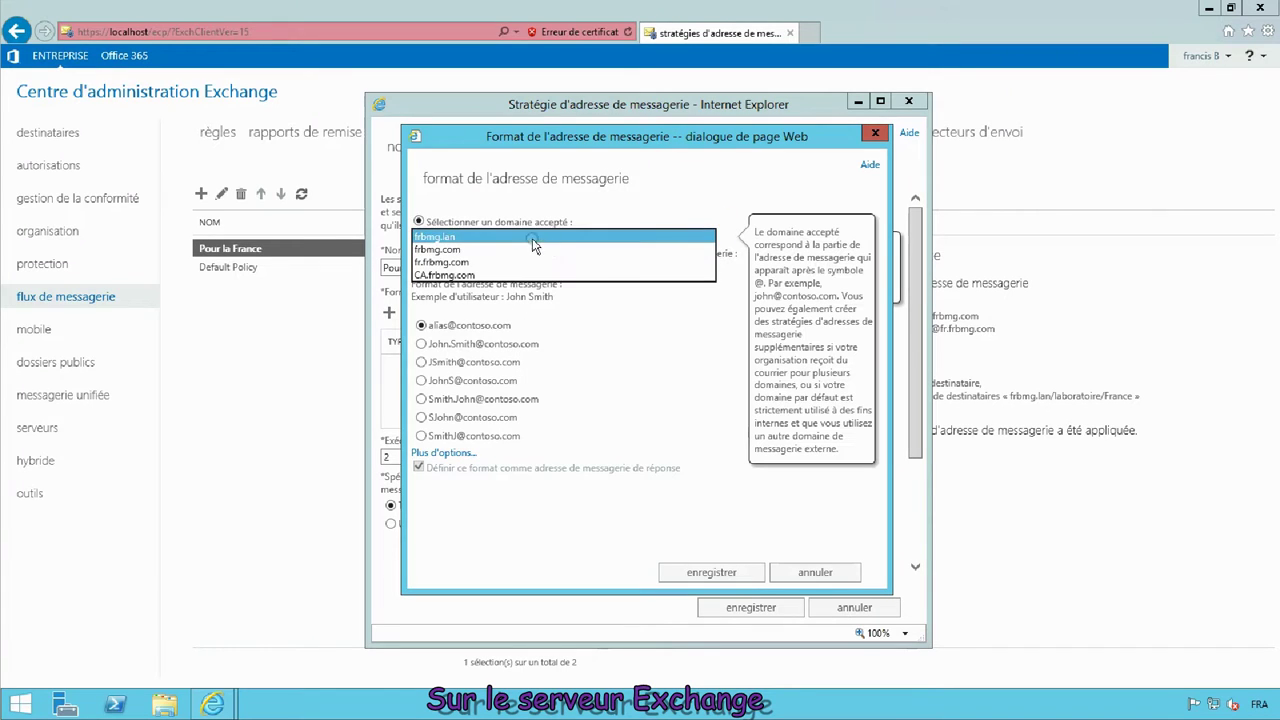
{"action": "left_click", "coordinate": [466, 254]}
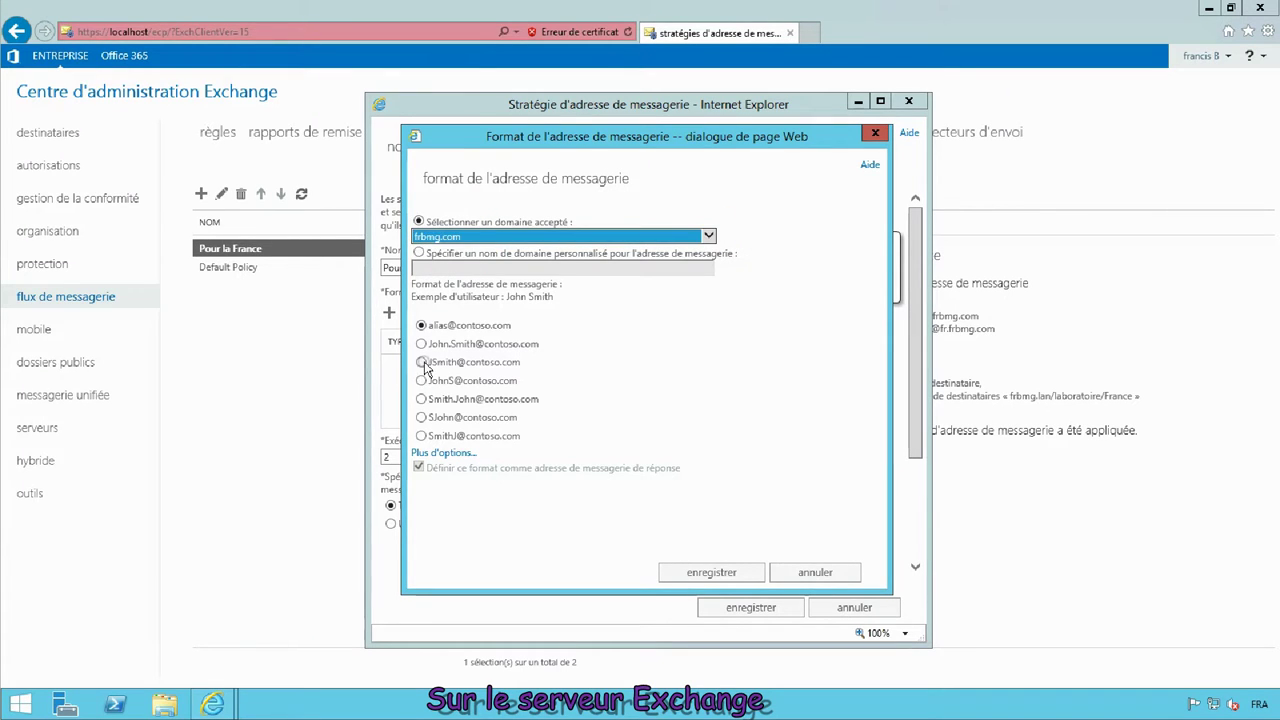
{"action": "left_click", "coordinate": [421, 362]}
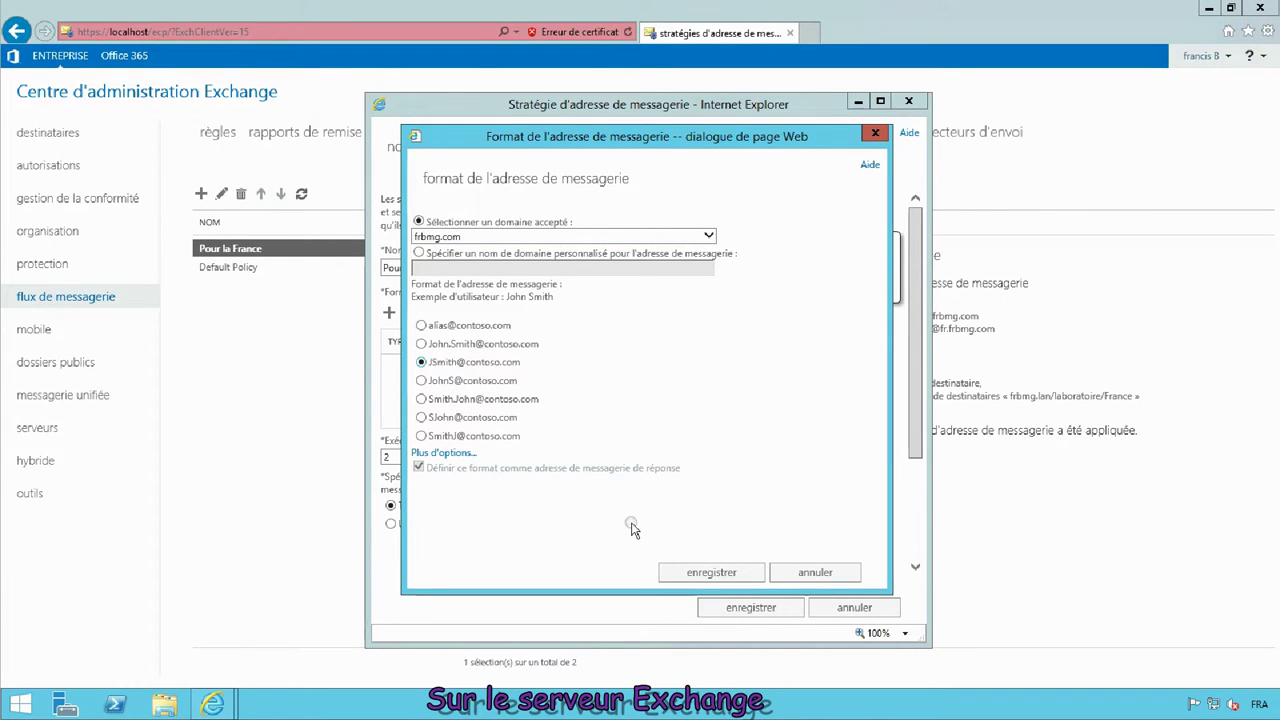
{"action": "left_click", "coordinate": [711, 572]}
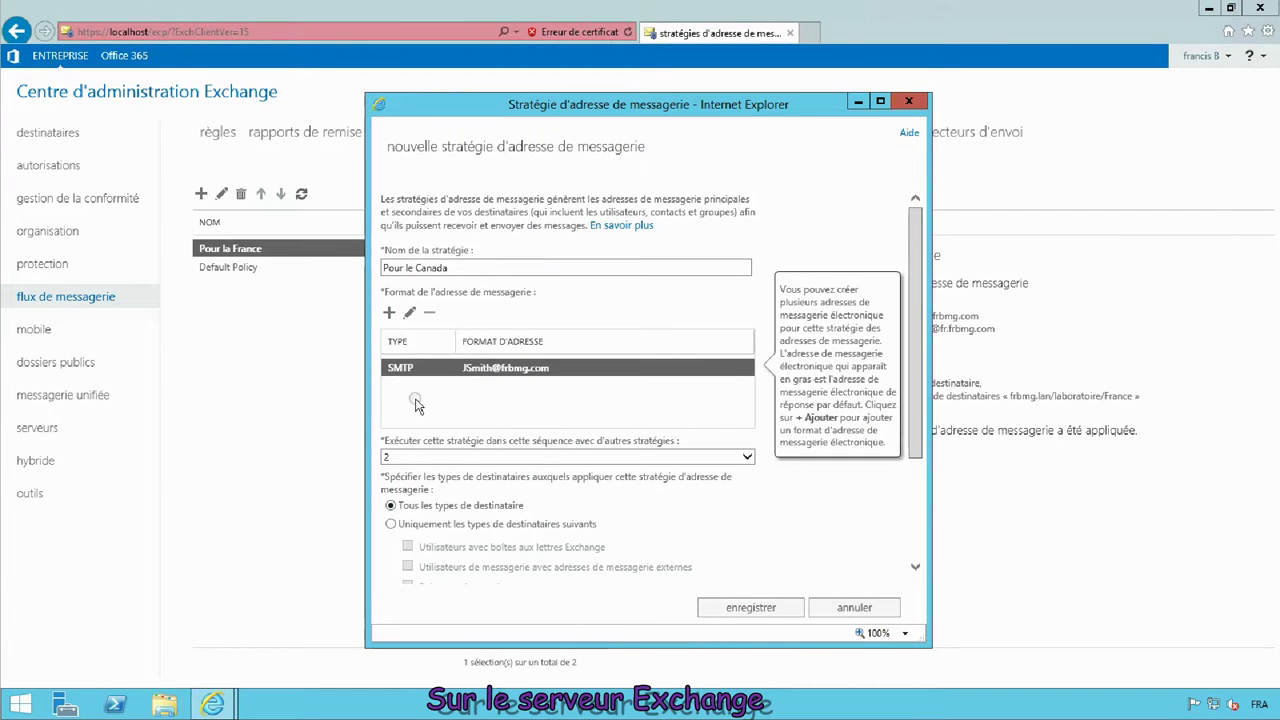
Add a second address format with the accepted domain CA.frbmg.com and the first-initial-plus-surname pattern, and save the Canada policy.
{"action": "left_click", "coordinate": [389, 313]}
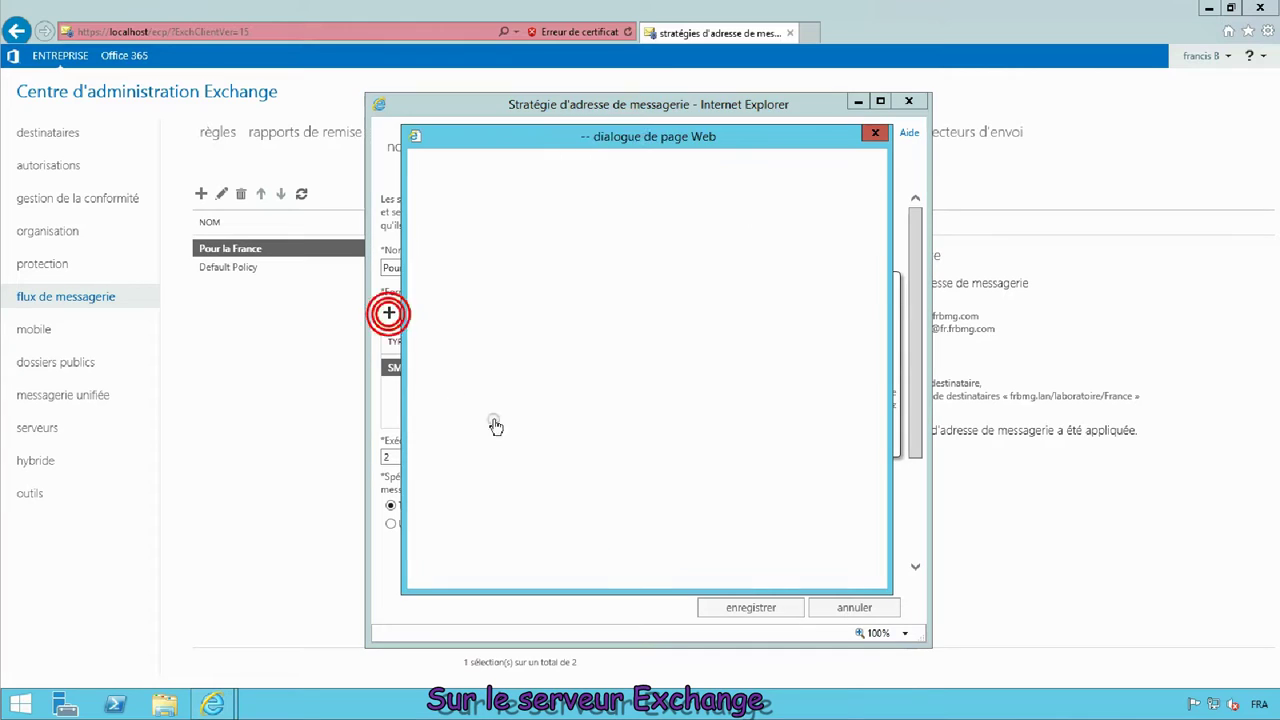
{"action": "left_click", "coordinate": [681, 237]}
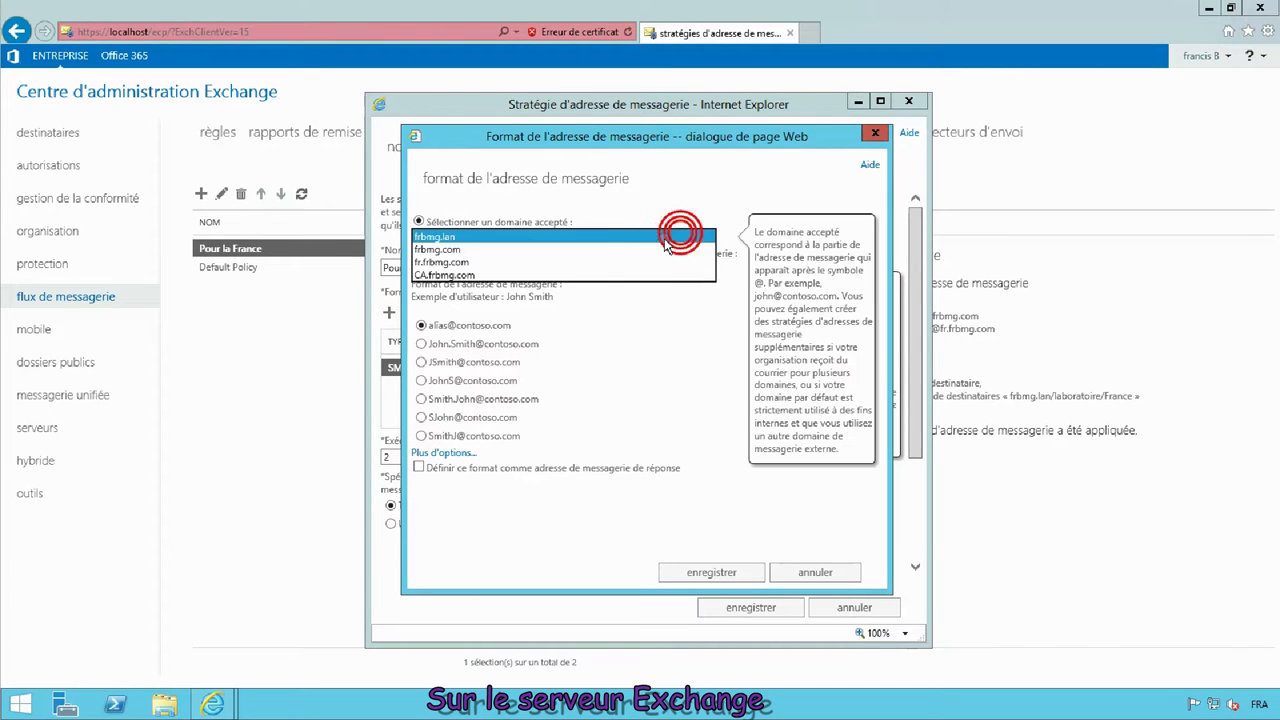
{"action": "left_click", "coordinate": [442, 276]}
{"action": "left_click", "coordinate": [421, 362]}
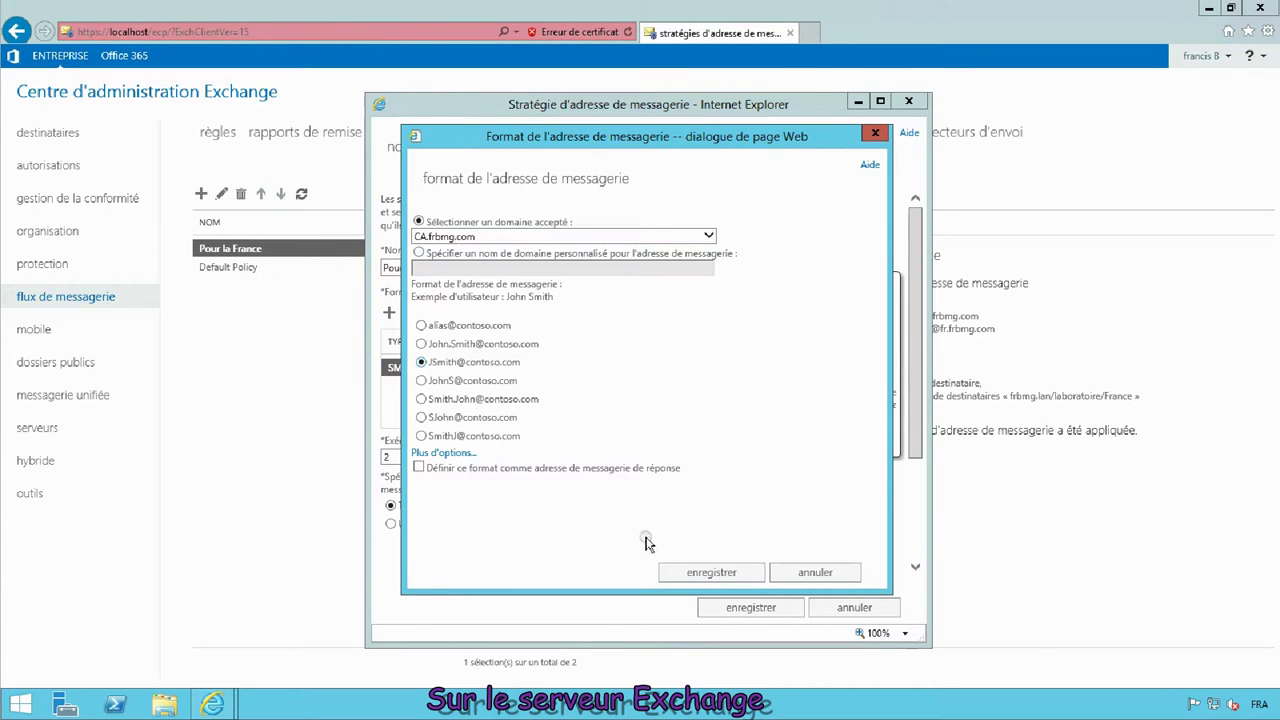
{"action": "left_click", "coordinate": [706, 572]}
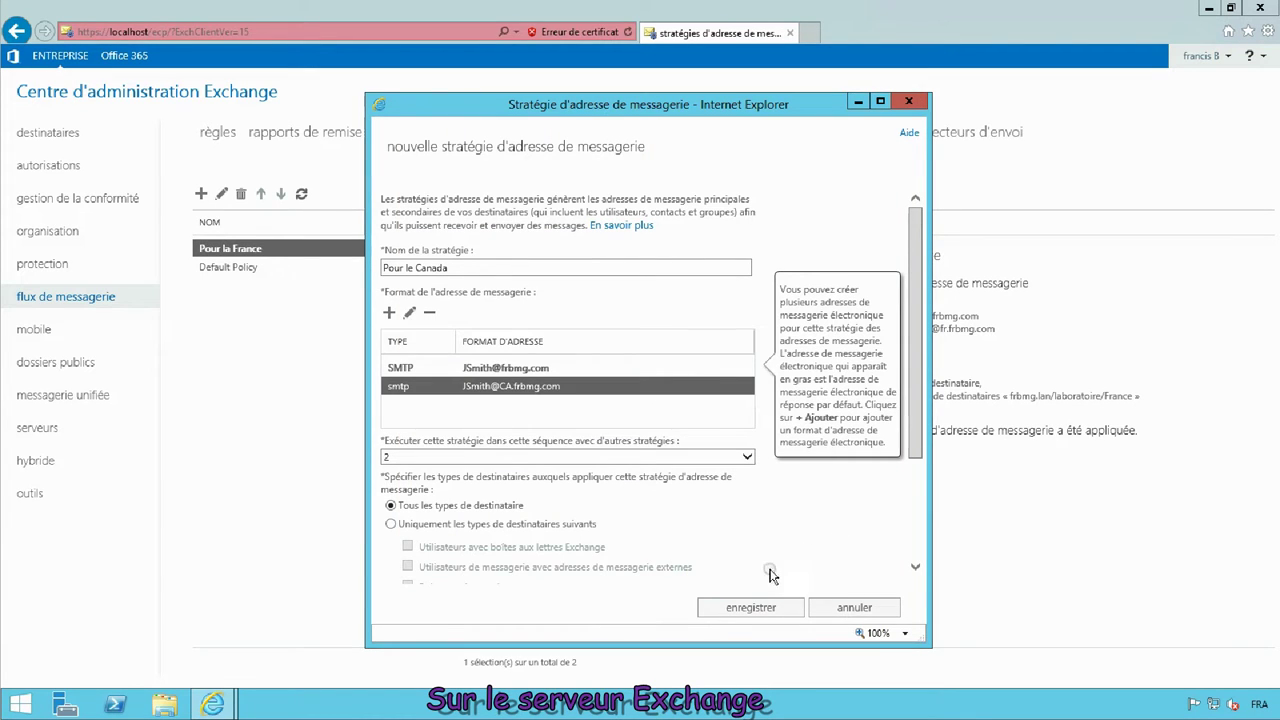
{"action": "left_click", "coordinate": [755, 612]}
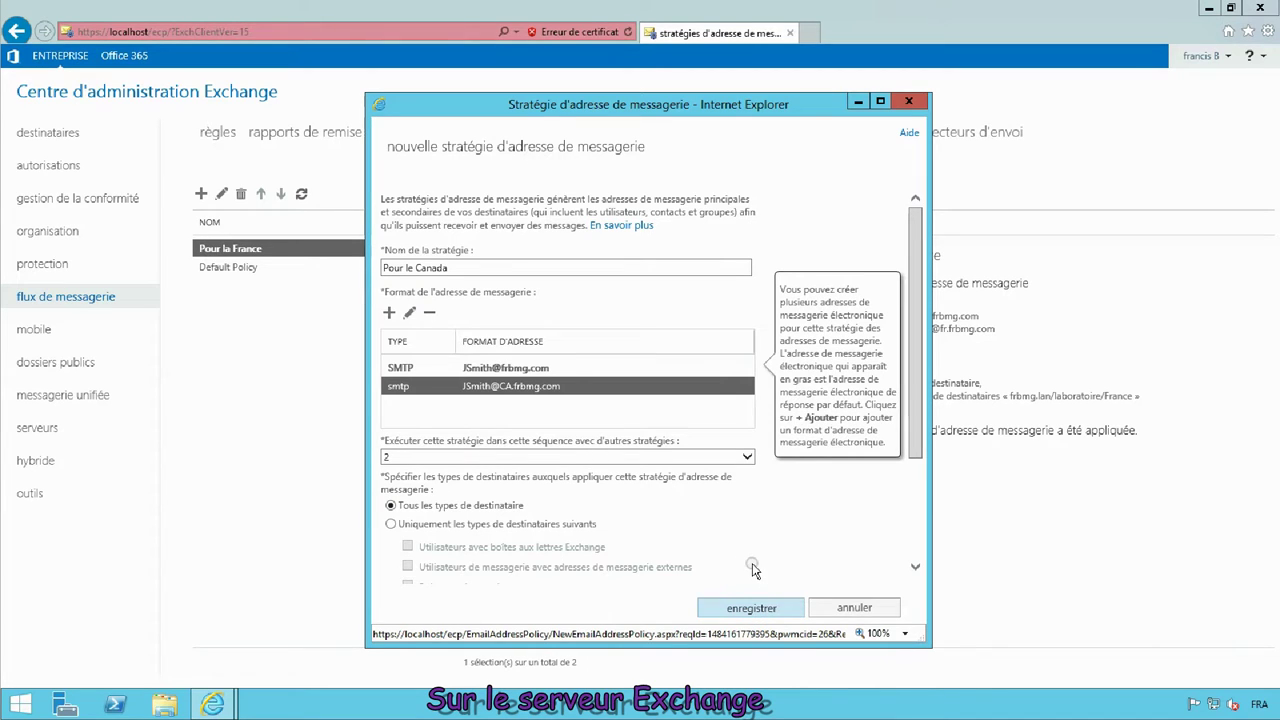
{"action": "left_click", "coordinate": [733, 449]}
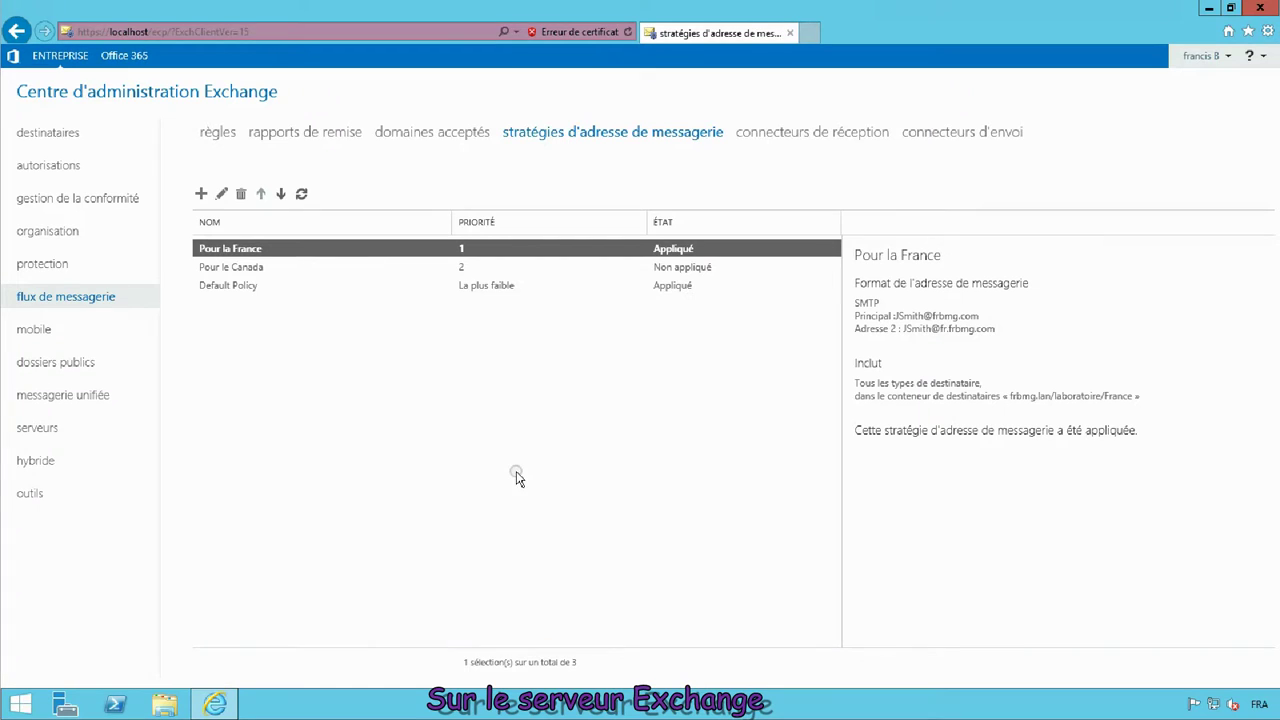
Edit the "Pour le Canada" policy and add a recipient container rule for the organizational unit frbmg.lan/laboratoire/Canada.
{"action": "left_click", "coordinate": [245, 268]}
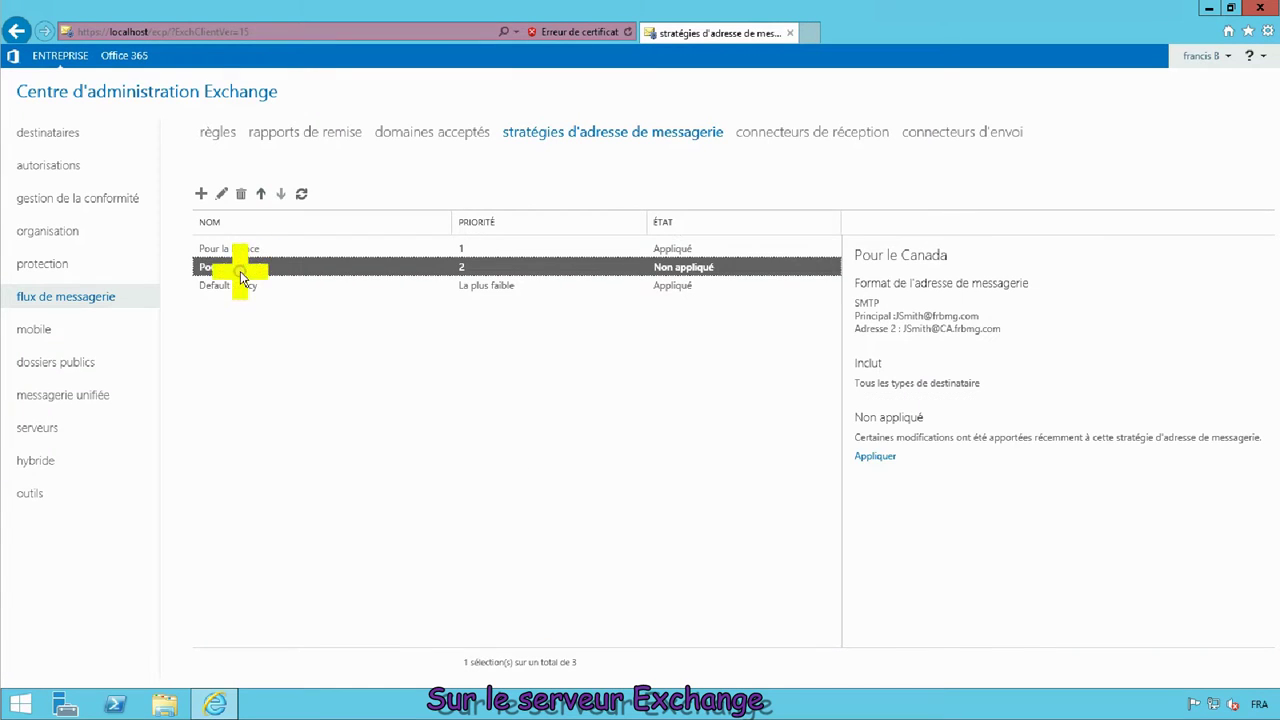
{"action": "left_click", "coordinate": [221, 193]}
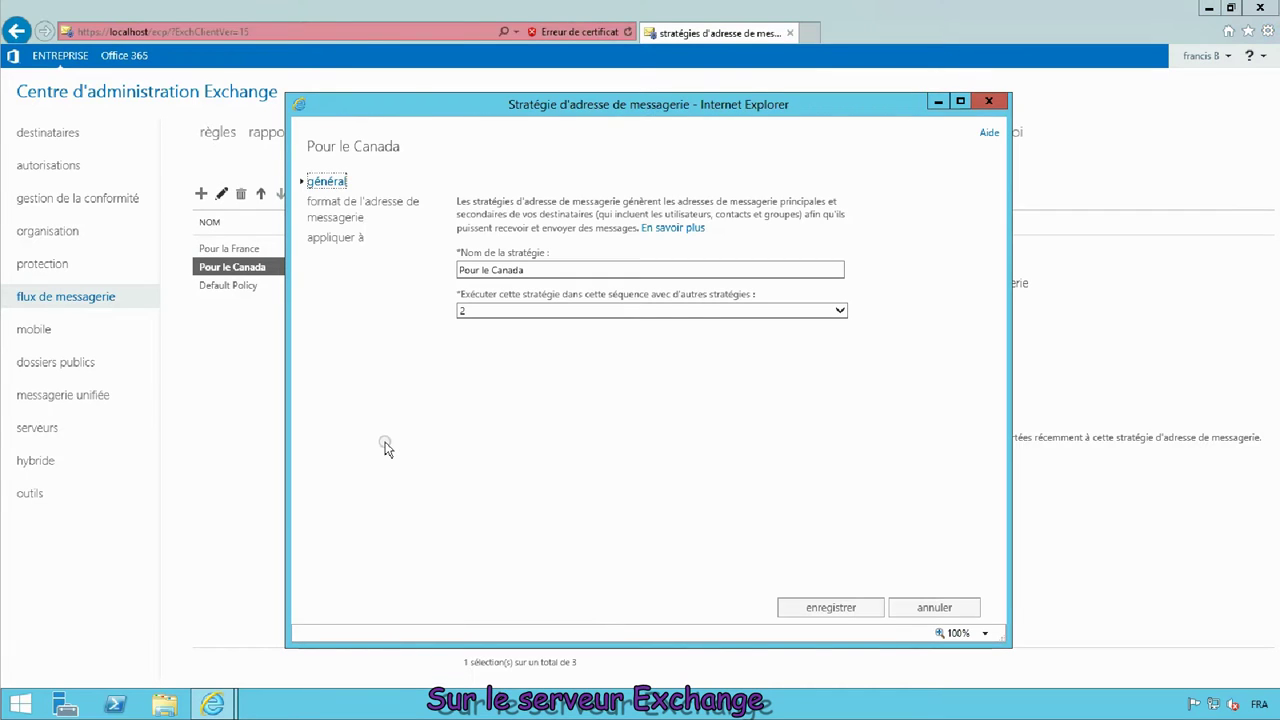
{"action": "left_click", "coordinate": [341, 207]}
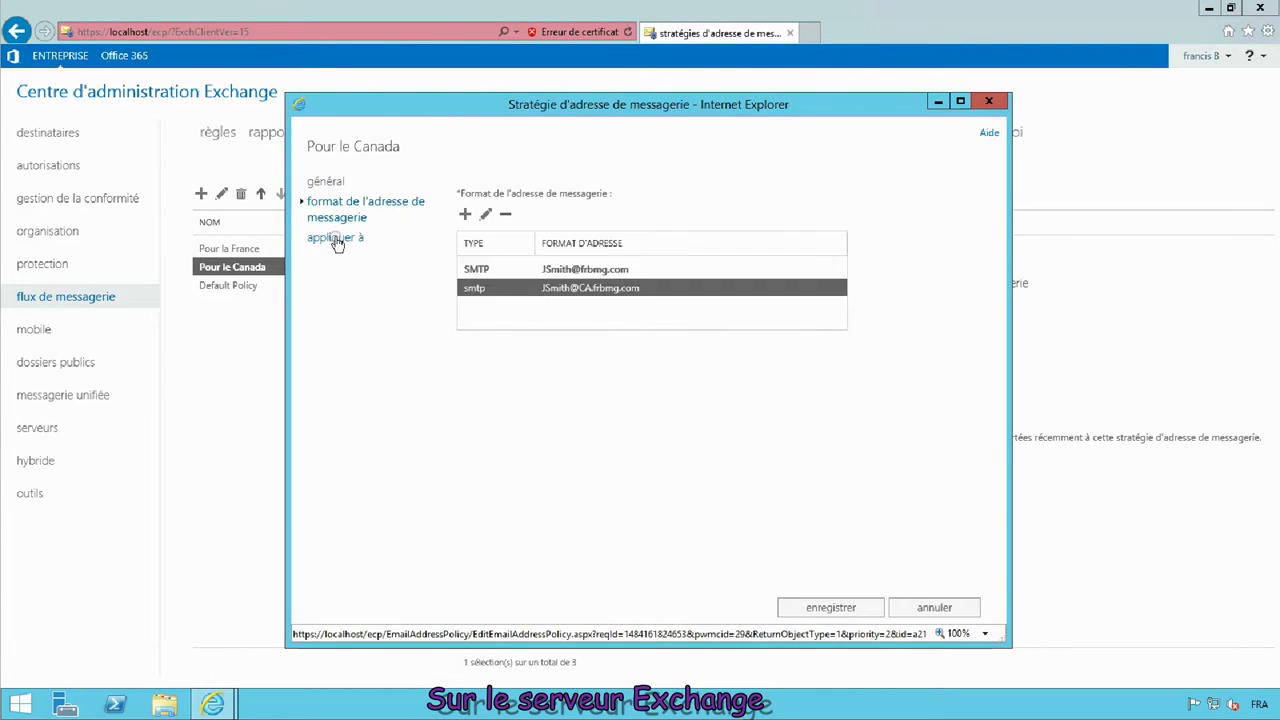
{"action": "left_click", "coordinate": [336, 240]}
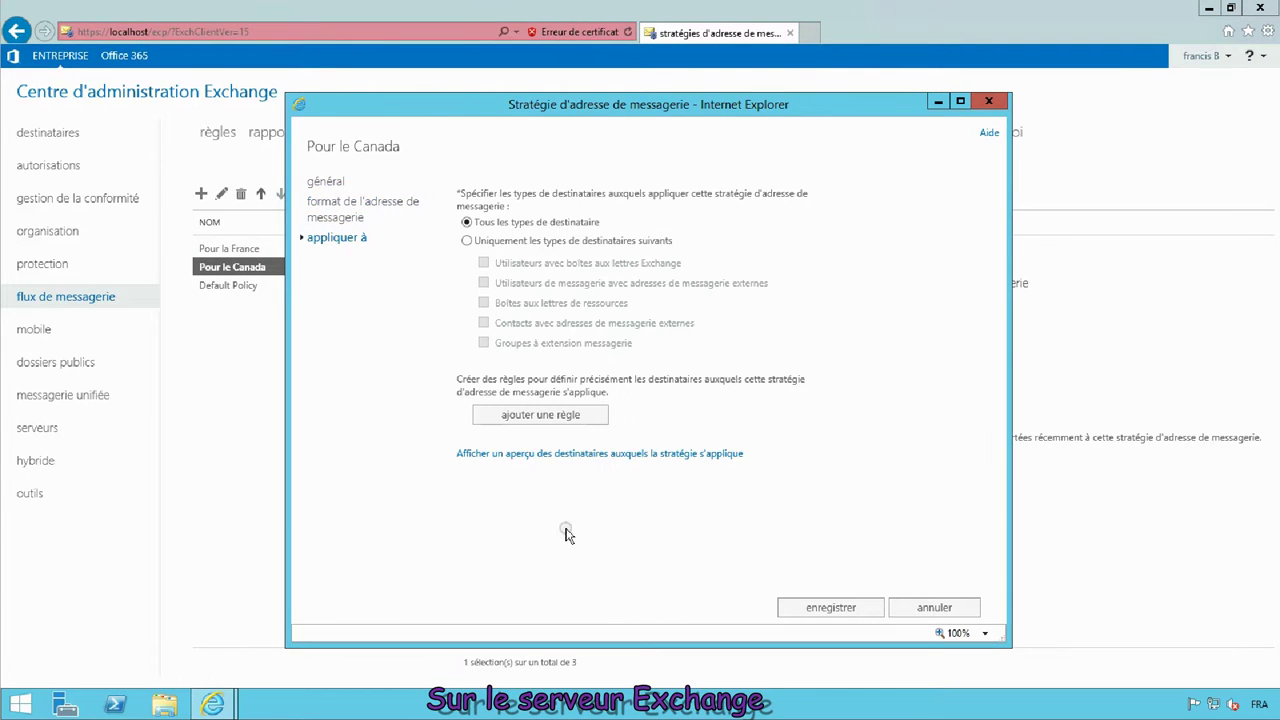
{"action": "left_click", "coordinate": [545, 415]}
{"action": "left_click", "coordinate": [616, 412]}
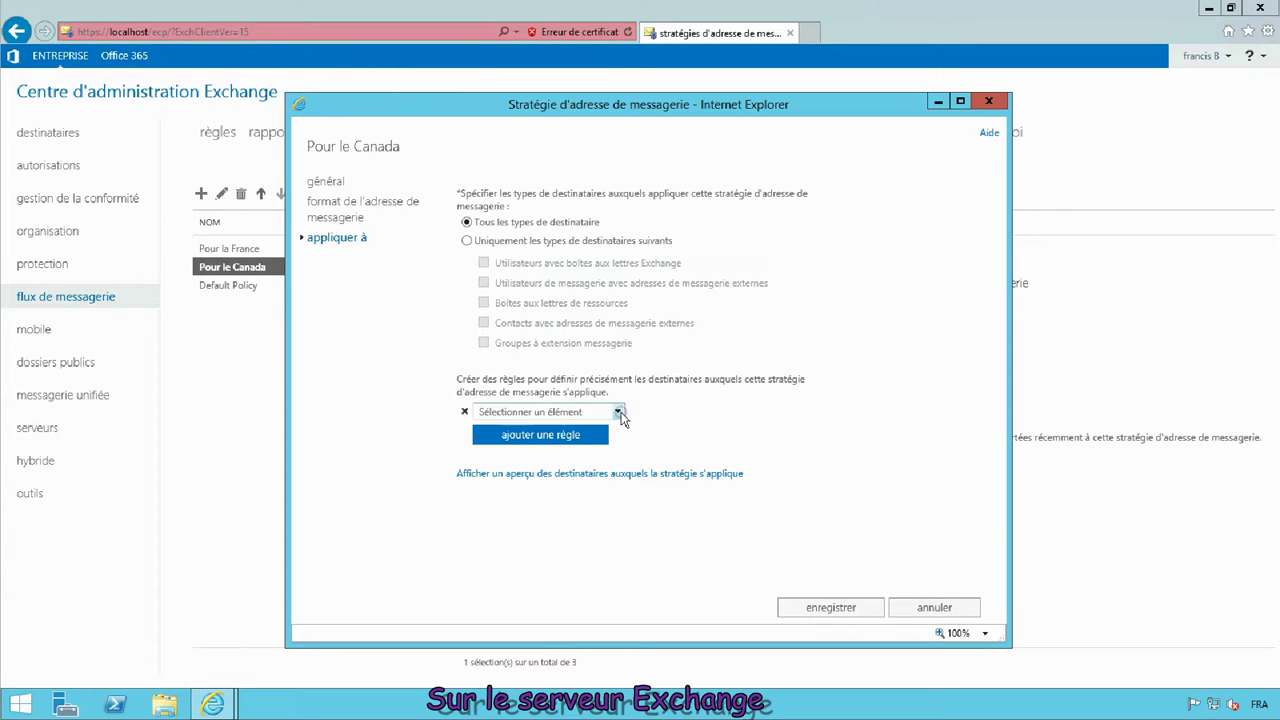
{"action": "left_click", "coordinate": [492, 446]}
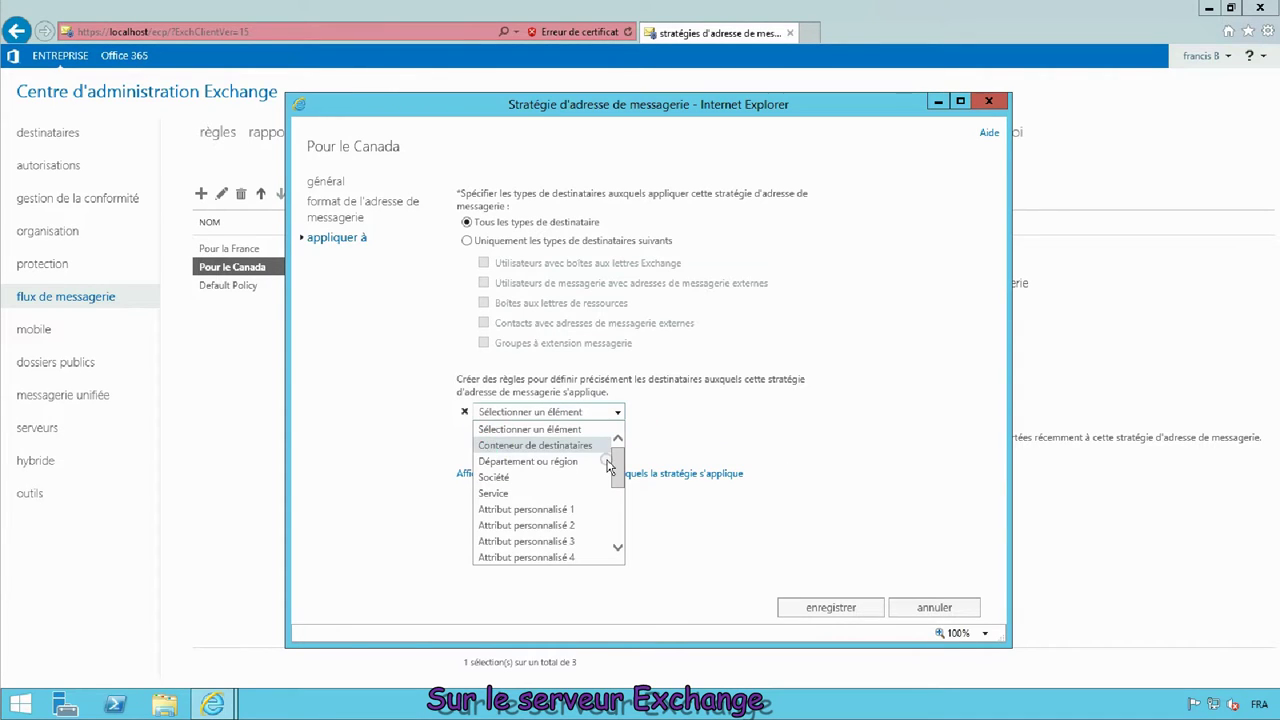
{"action": "left_click", "coordinate": [530, 276]}
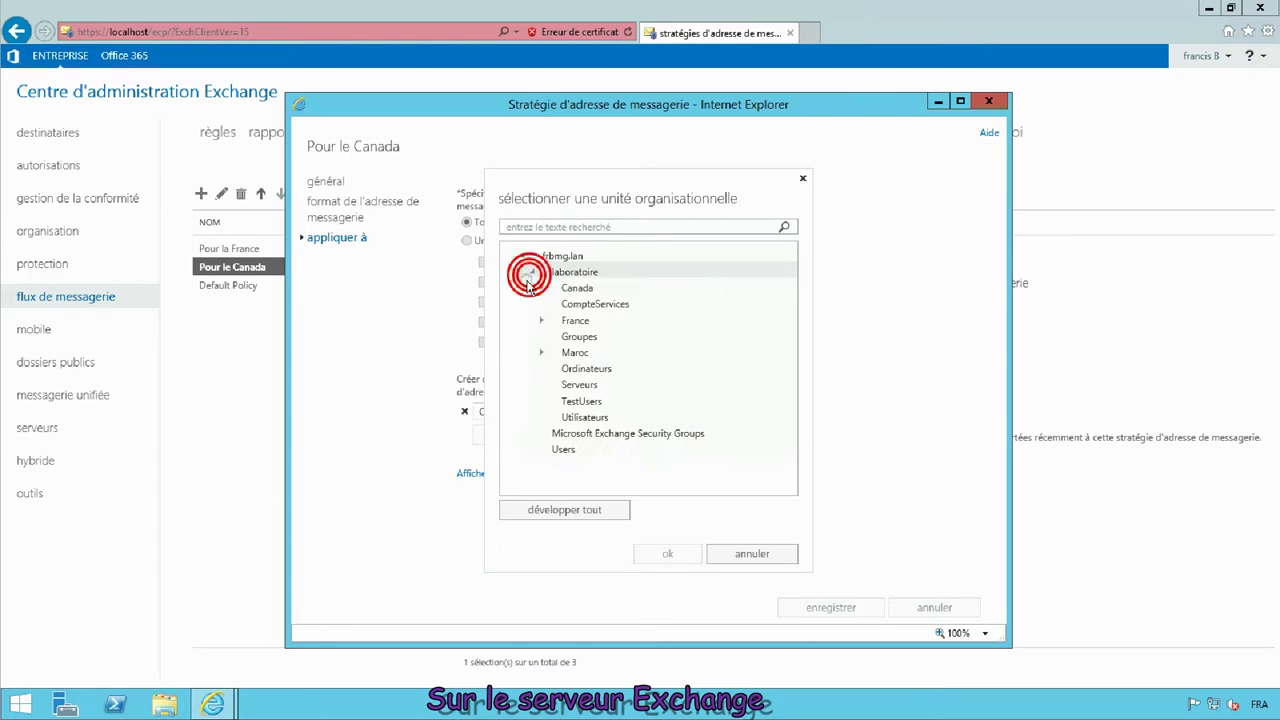
{"action": "left_click", "coordinate": [566, 288]}
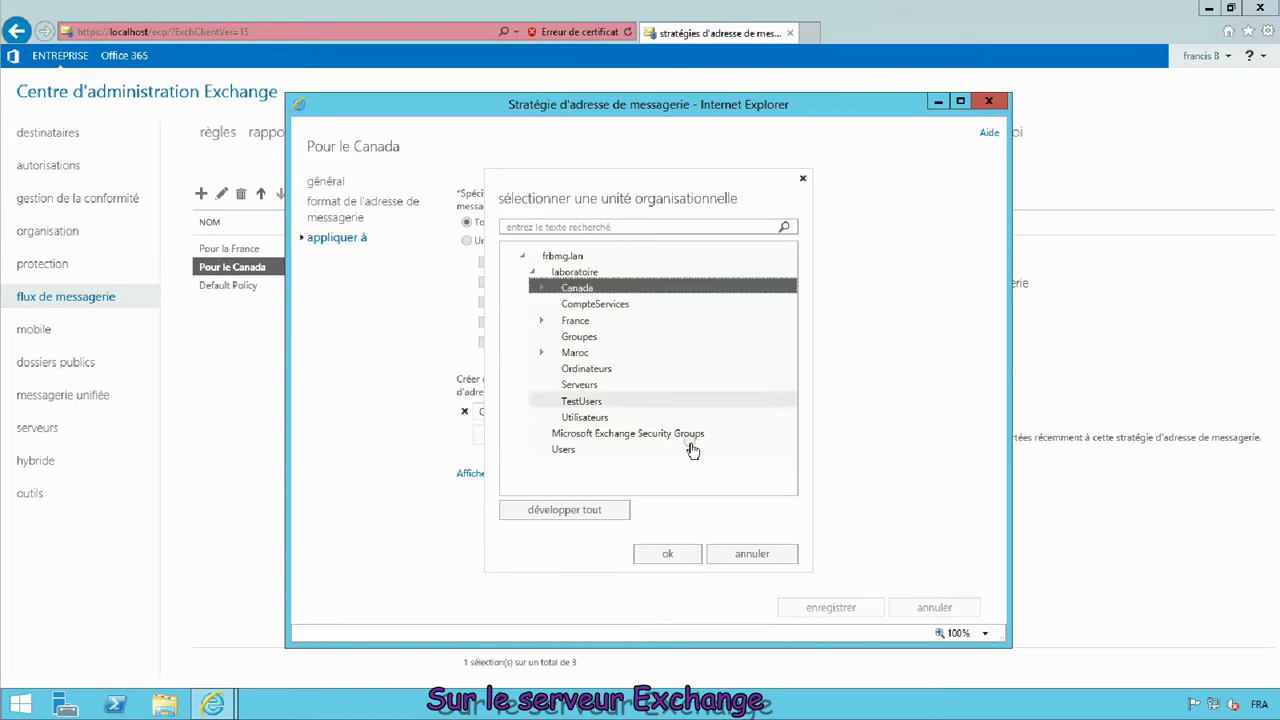
{"action": "left_click", "coordinate": [672, 555]}
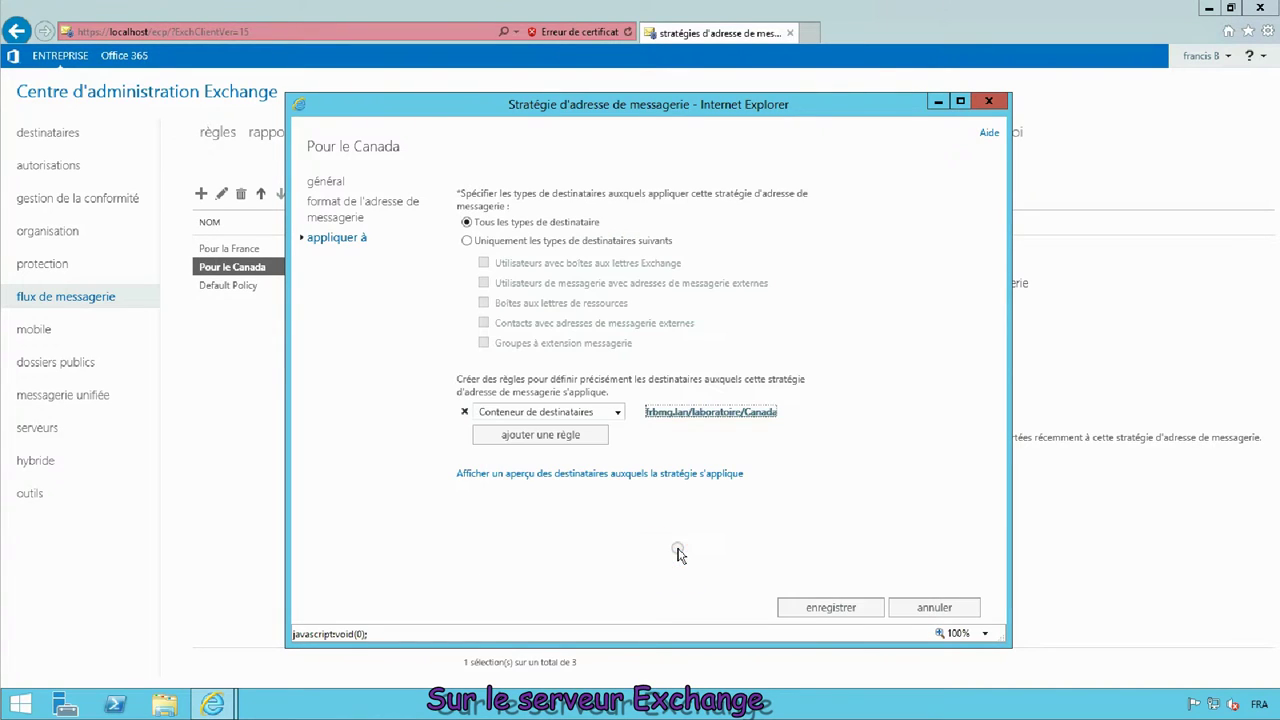
Save the "Pour le Canada" policy, acknowledging the warning, and apply it to its recipients.
{"action": "left_click", "coordinate": [833, 608]}
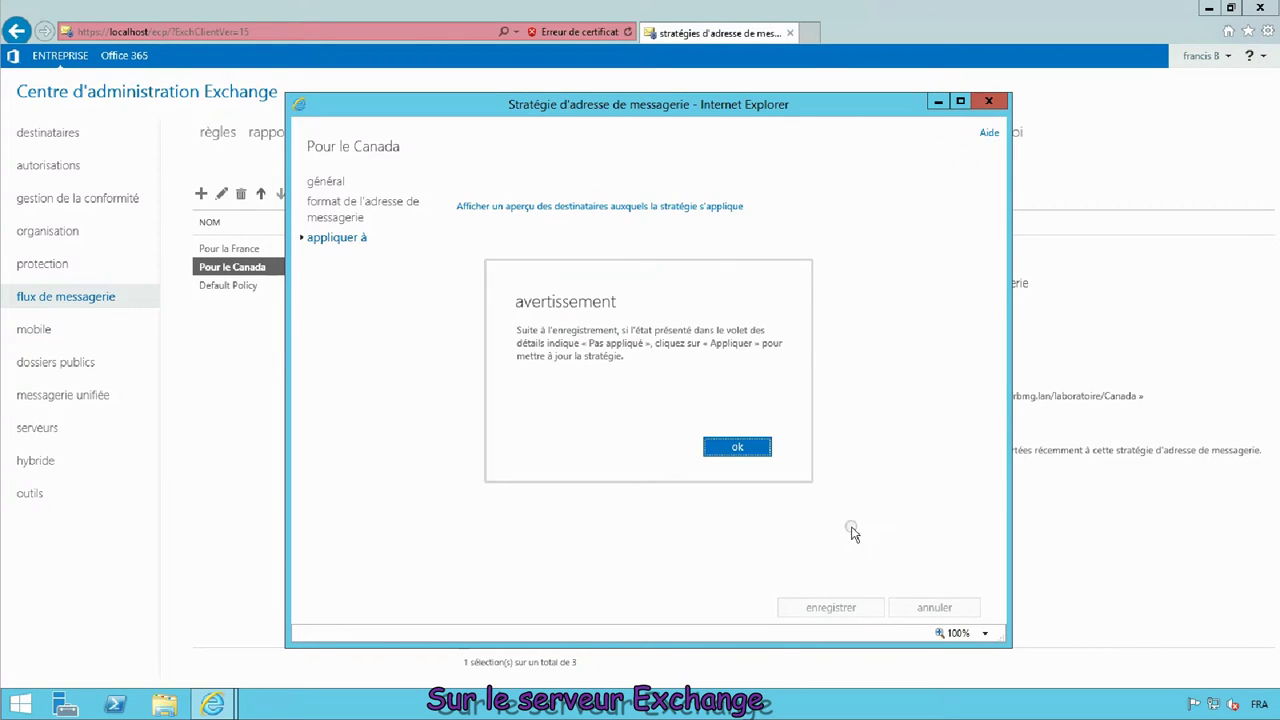
{"action": "left_click", "coordinate": [737, 447]}
{"action": "left_click", "coordinate": [693, 268]}
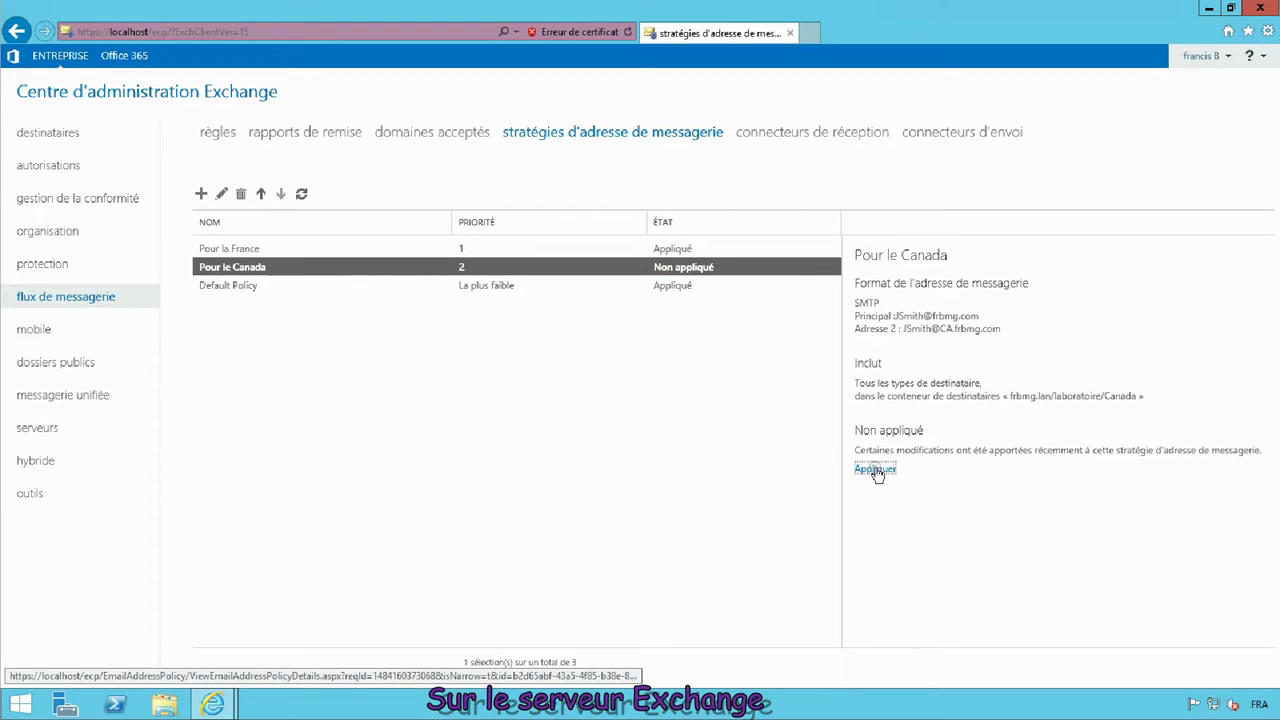
{"action": "left_click", "coordinate": [876, 469]}
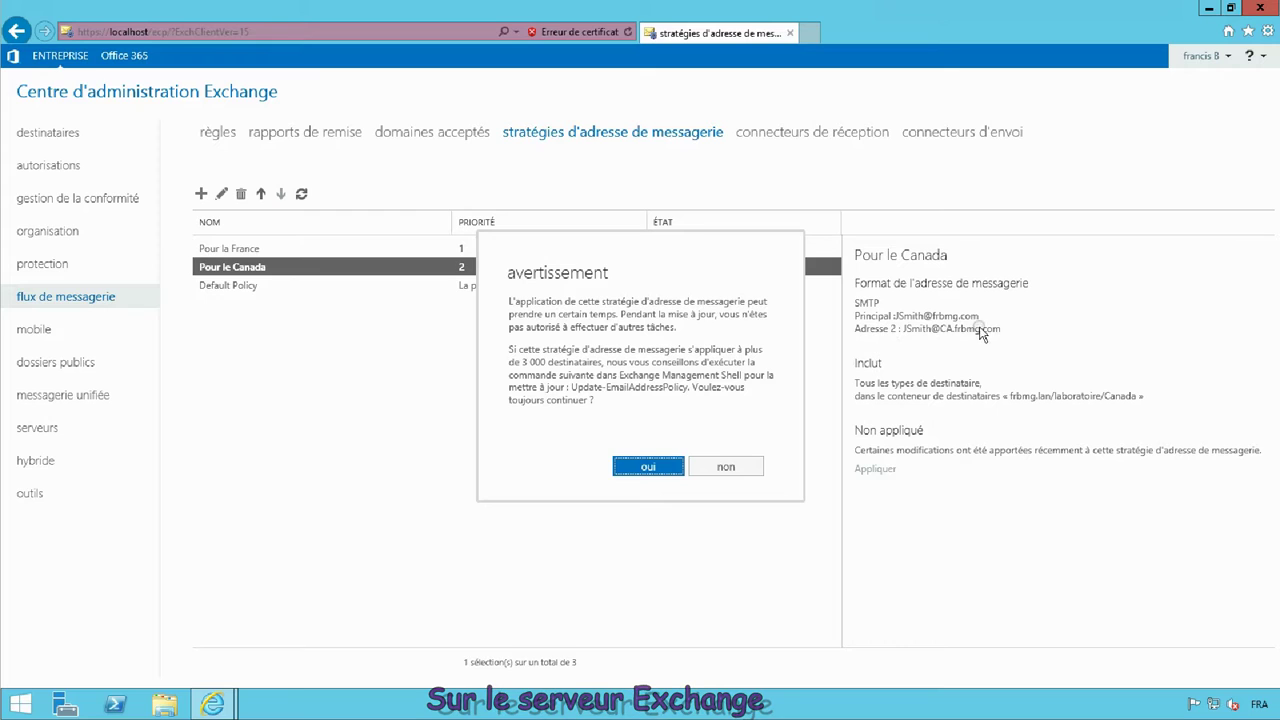
{"action": "left_click", "coordinate": [641, 466]}
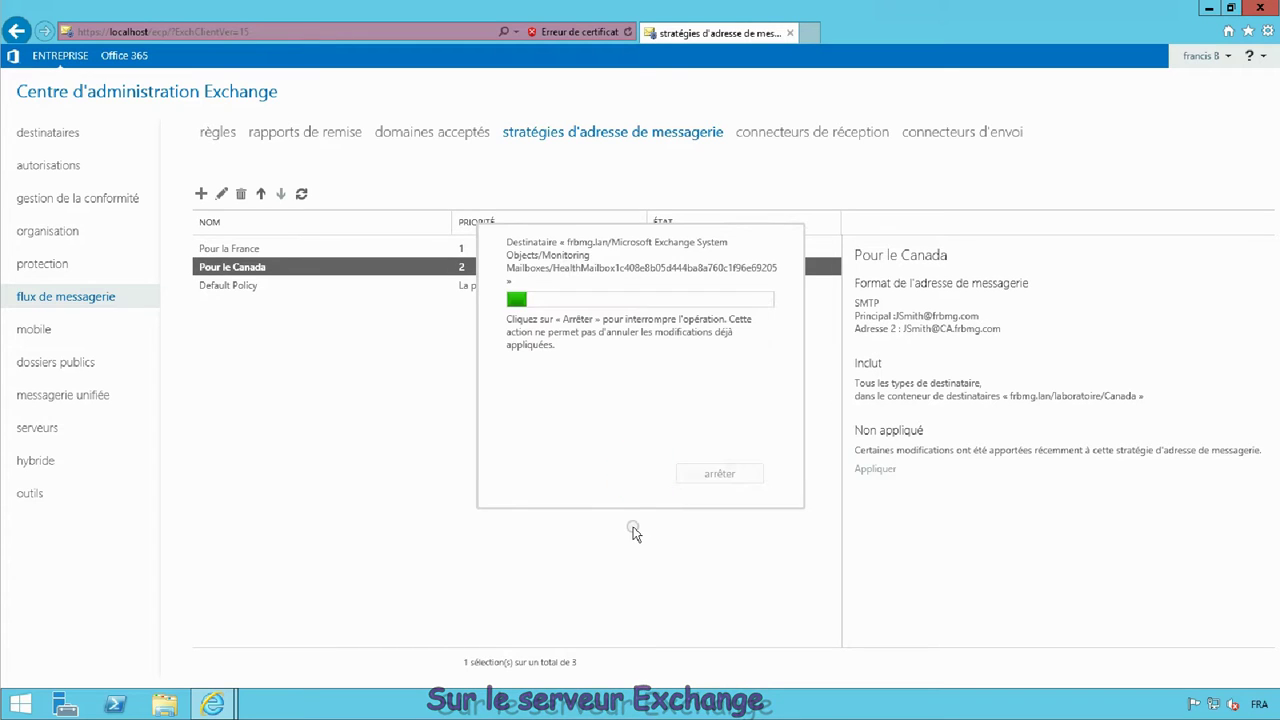
{"action": "left_click", "coordinate": [712, 423]}
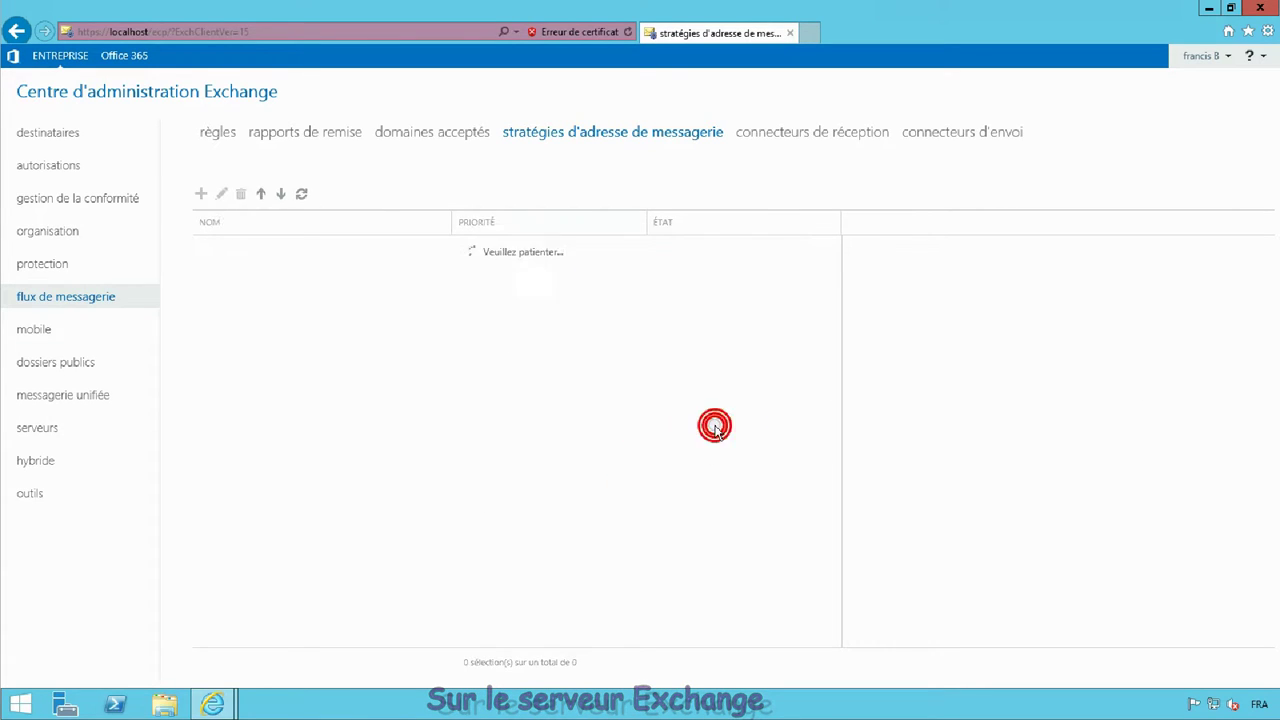
{"action": "left_click", "coordinate": [460, 250]}
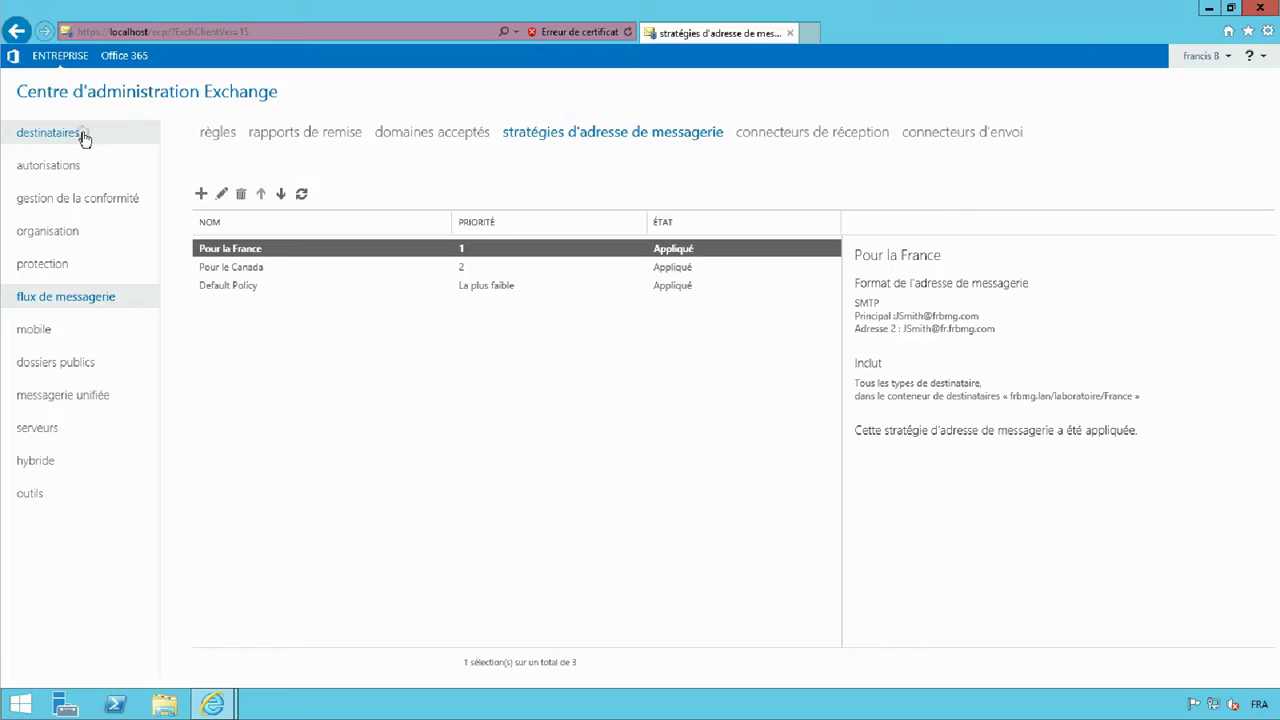
Create a user mailbox for the first listed existing user from the France organizational unit, leaving the alias empty.
{"action": "left_click", "coordinate": [84, 138]}
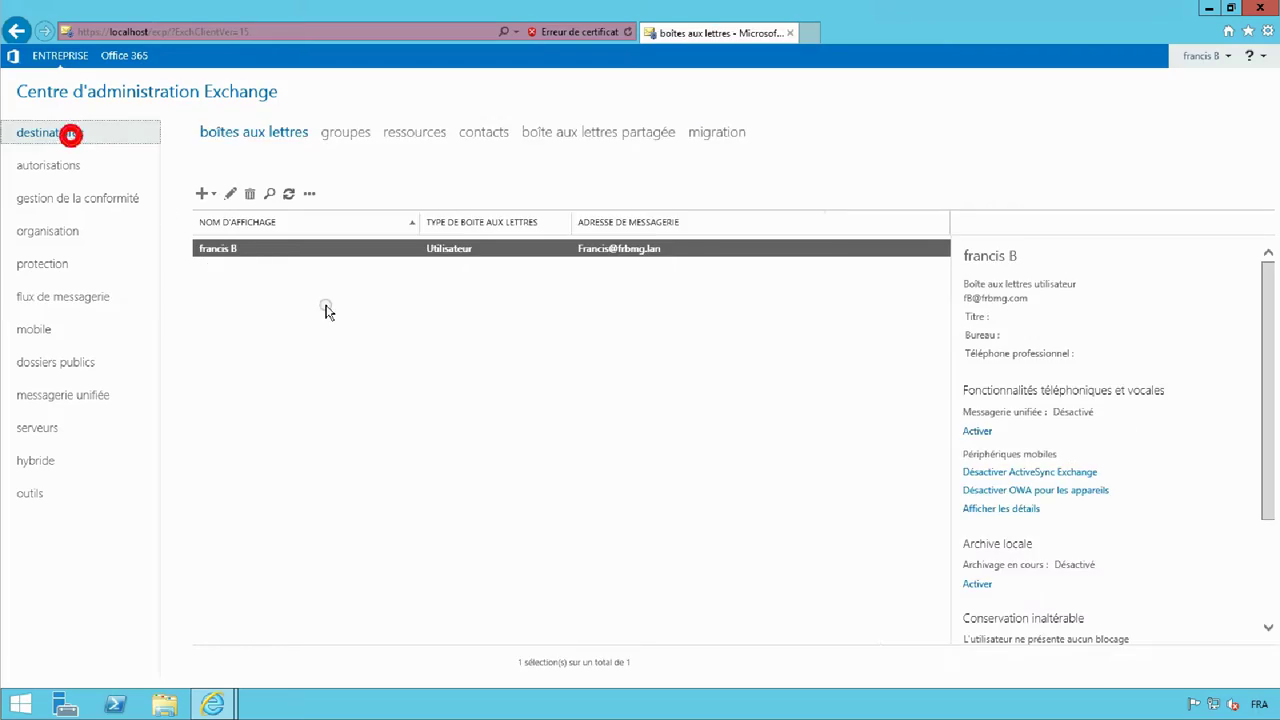
{"action": "left_click", "coordinate": [309, 394]}
{"action": "left_click", "coordinate": [204, 196]}
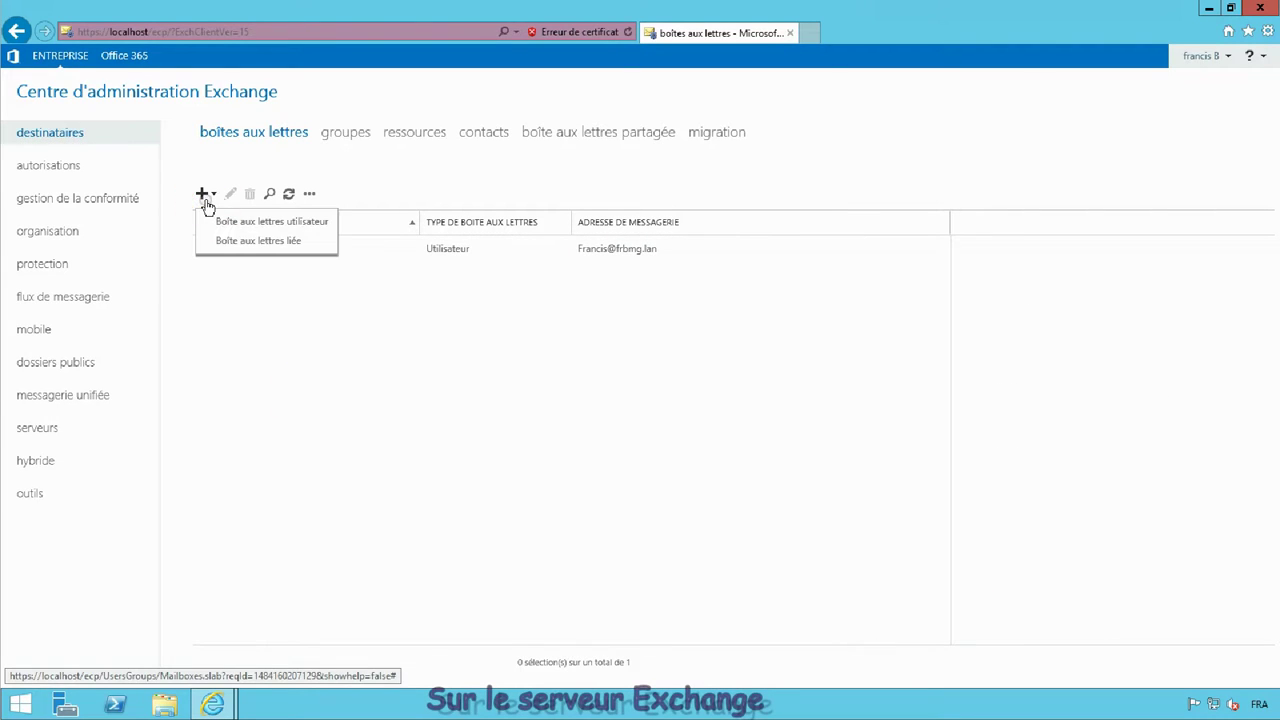
{"action": "left_click", "coordinate": [252, 221]}
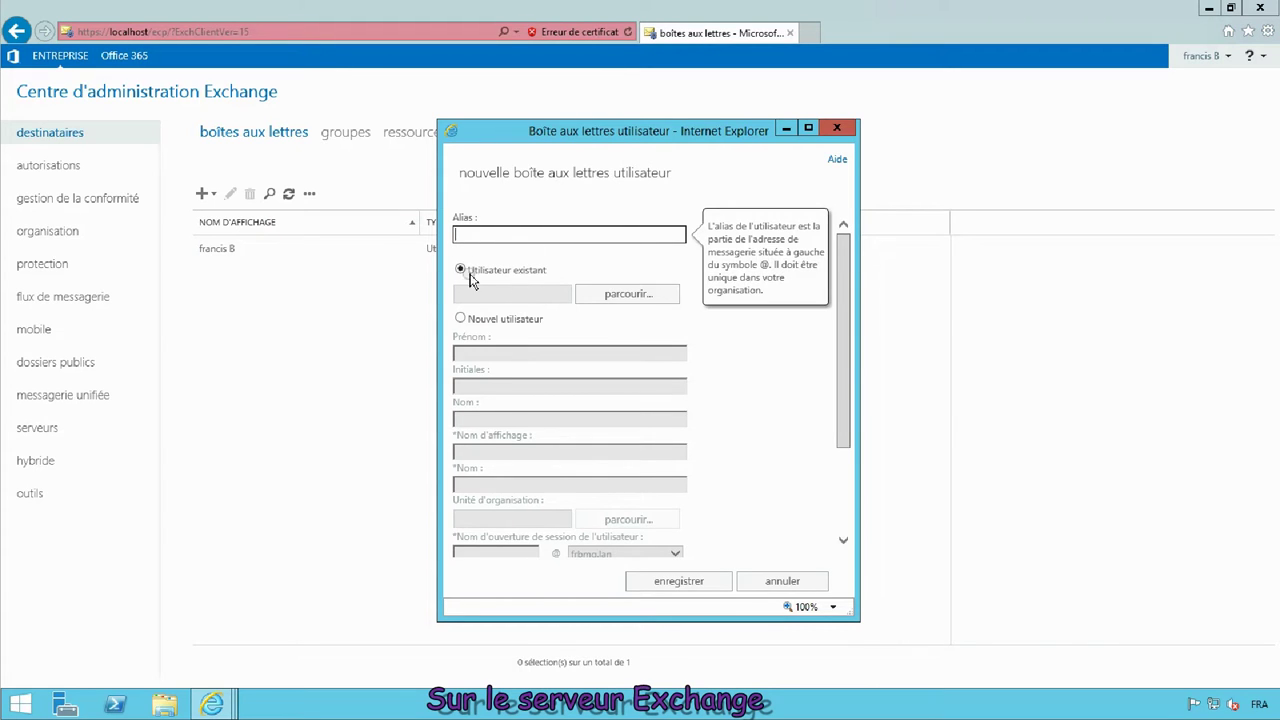
{"action": "left_click", "coordinate": [645, 294]}
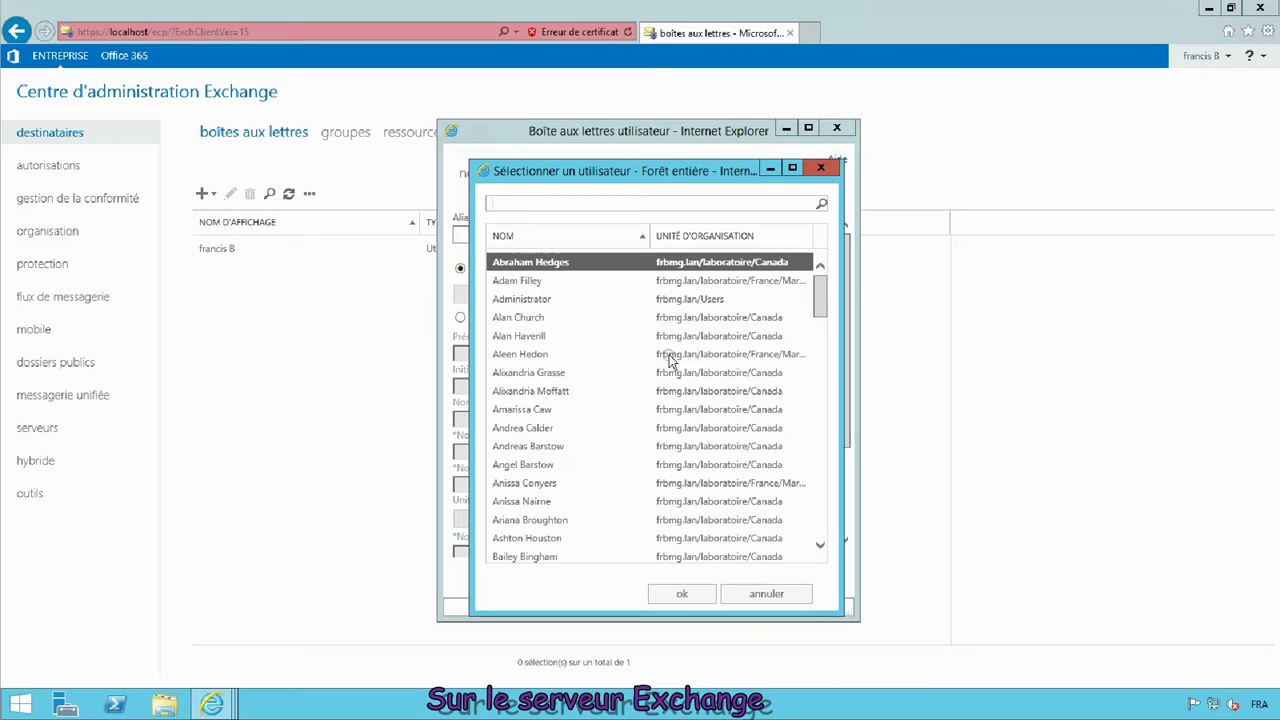
{"action": "left_click", "coordinate": [750, 281]}
{"action": "left_click", "coordinate": [683, 590]}
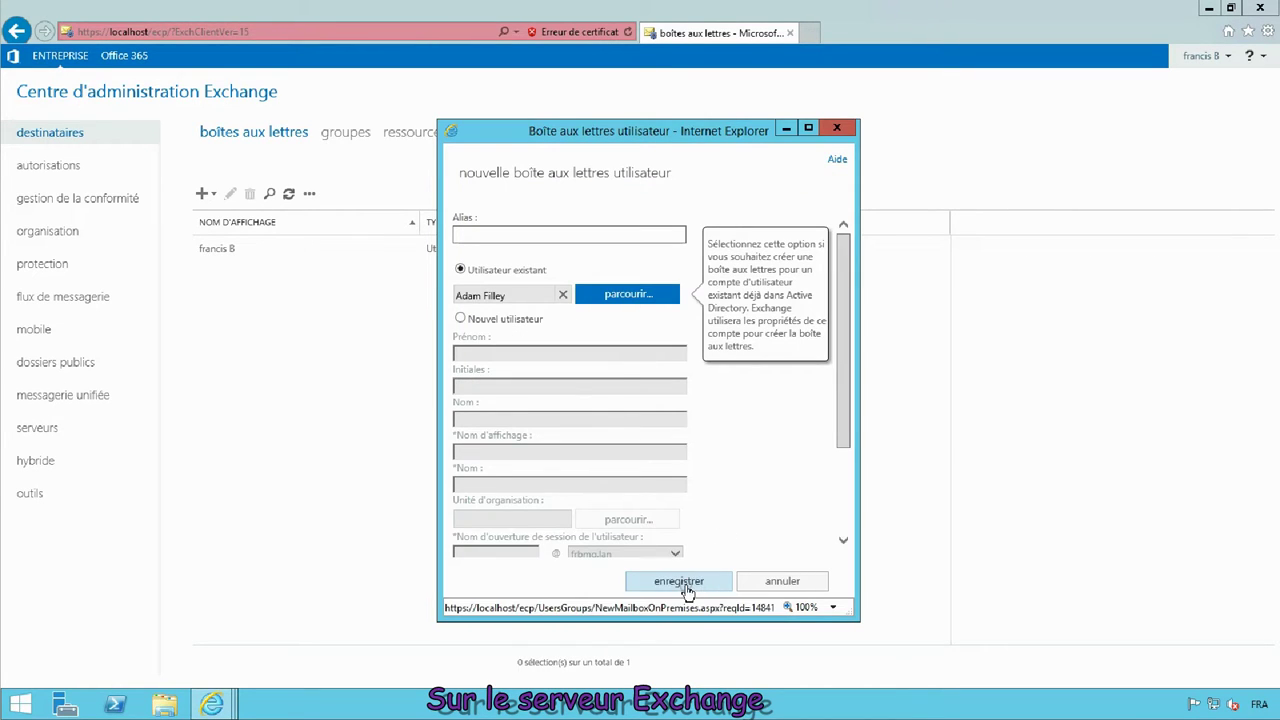
{"action": "left_click", "coordinate": [700, 580]}
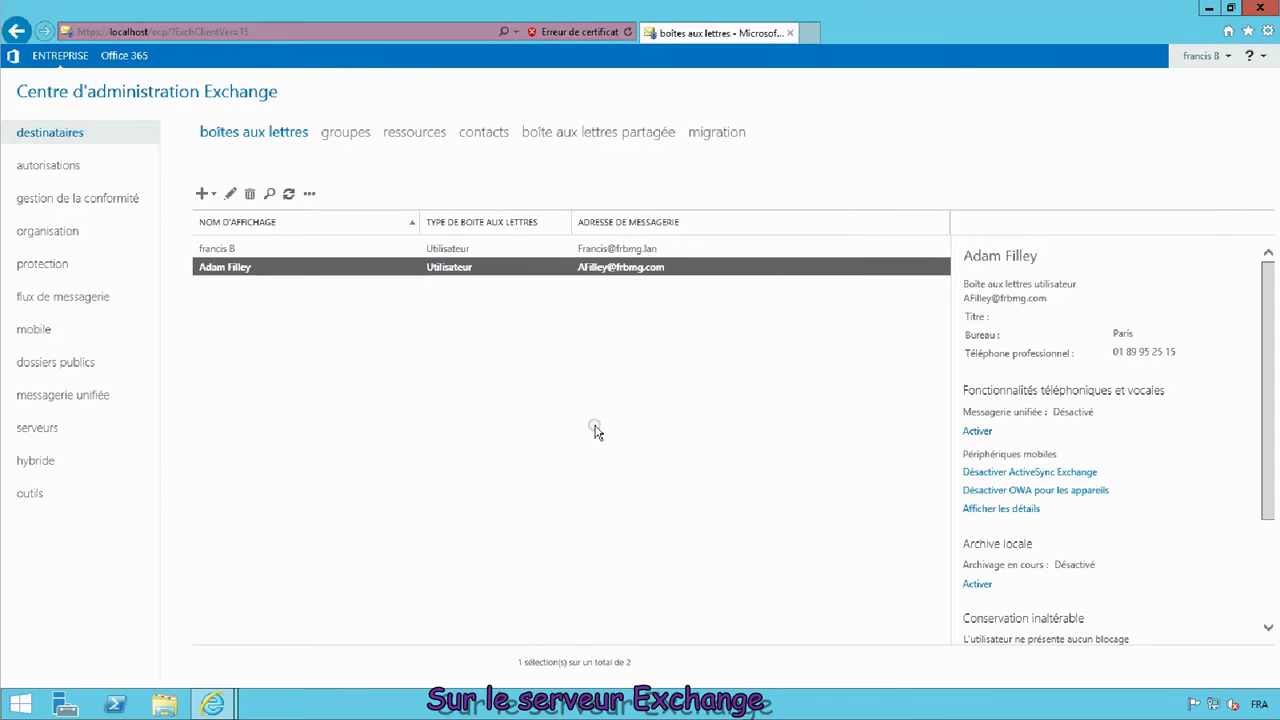
Check the email addresses assigned to the new France user's mailbox and close its properties.
{"action": "left_click", "coordinate": [281, 270]}
{"action": "left_click", "coordinate": [231, 194]}
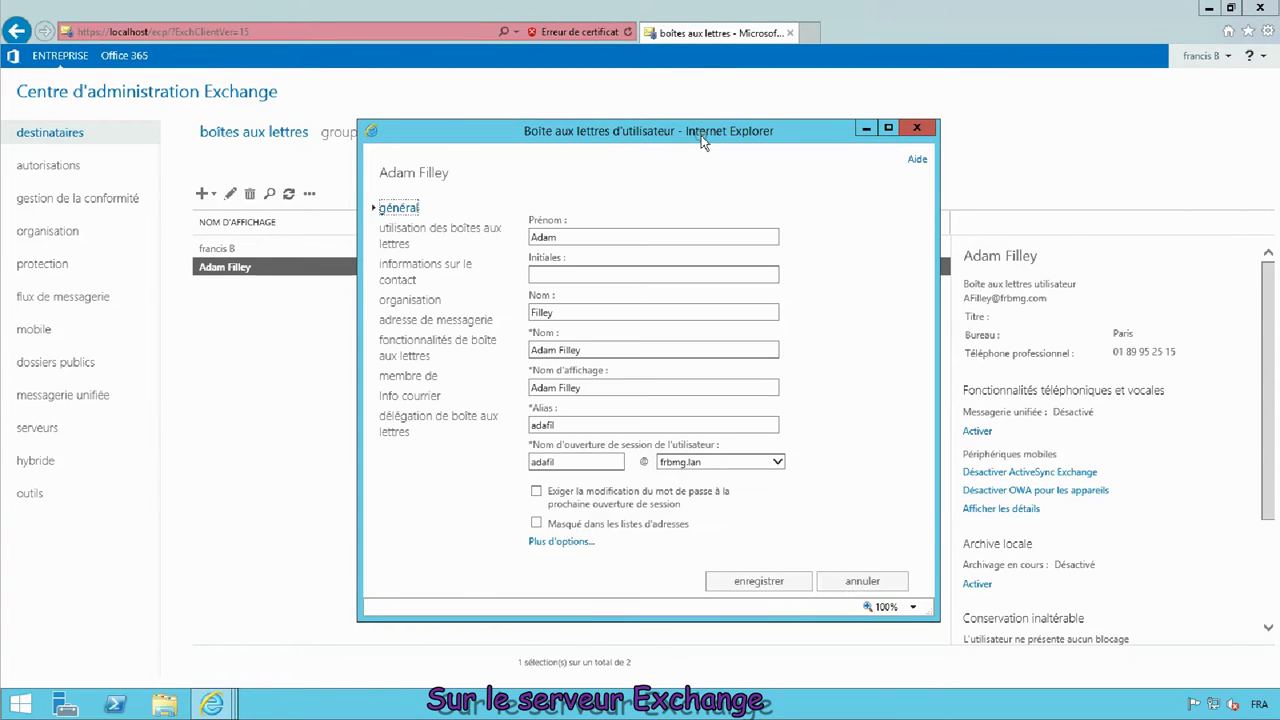
{"action": "left_click", "coordinate": [425, 320]}
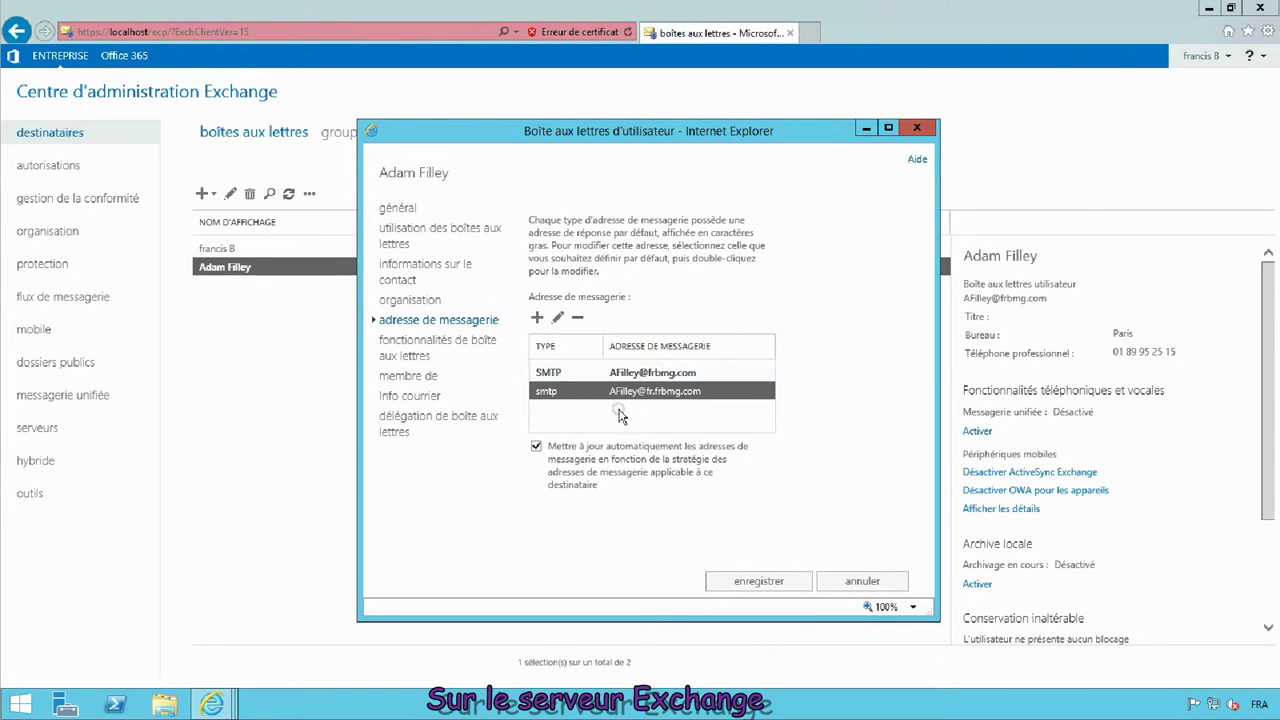
{"action": "left_click", "coordinate": [768, 582]}
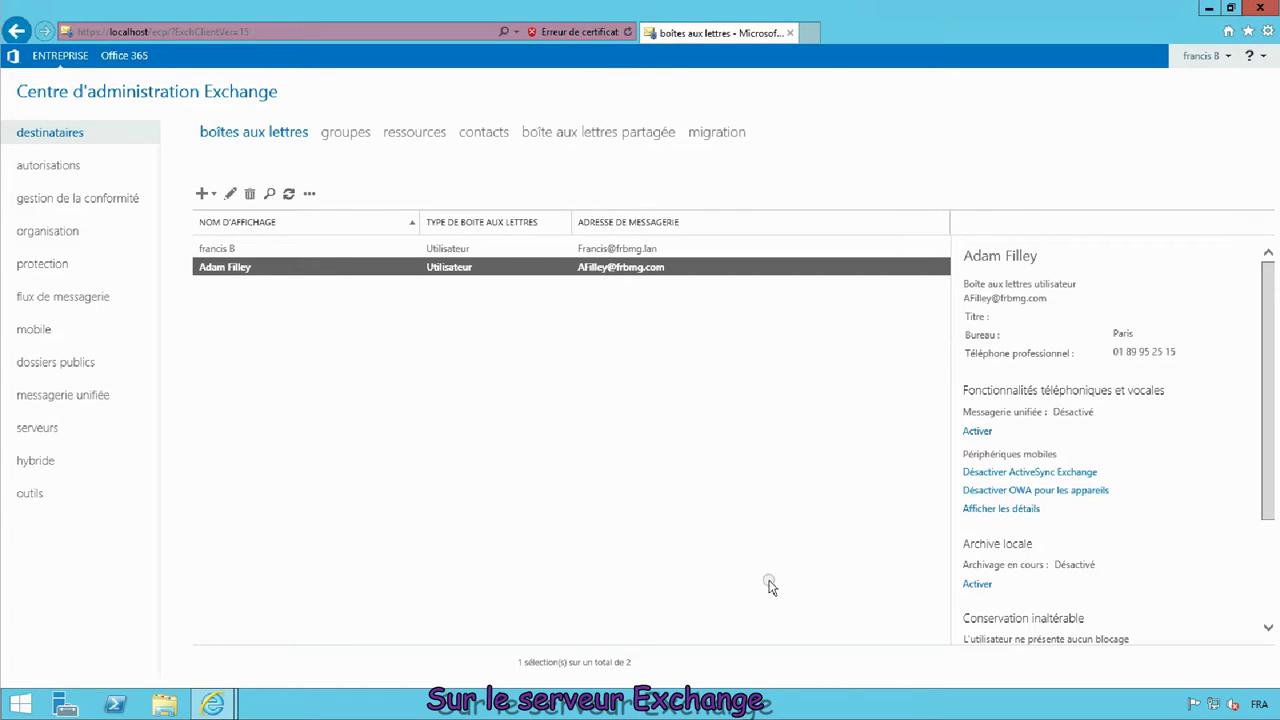
Create another user mailbox for an existing user from the frbmg.lan/laboratoire/Canada organizational unit, leaving the alias empty.
{"action": "left_click", "coordinate": [205, 194]}
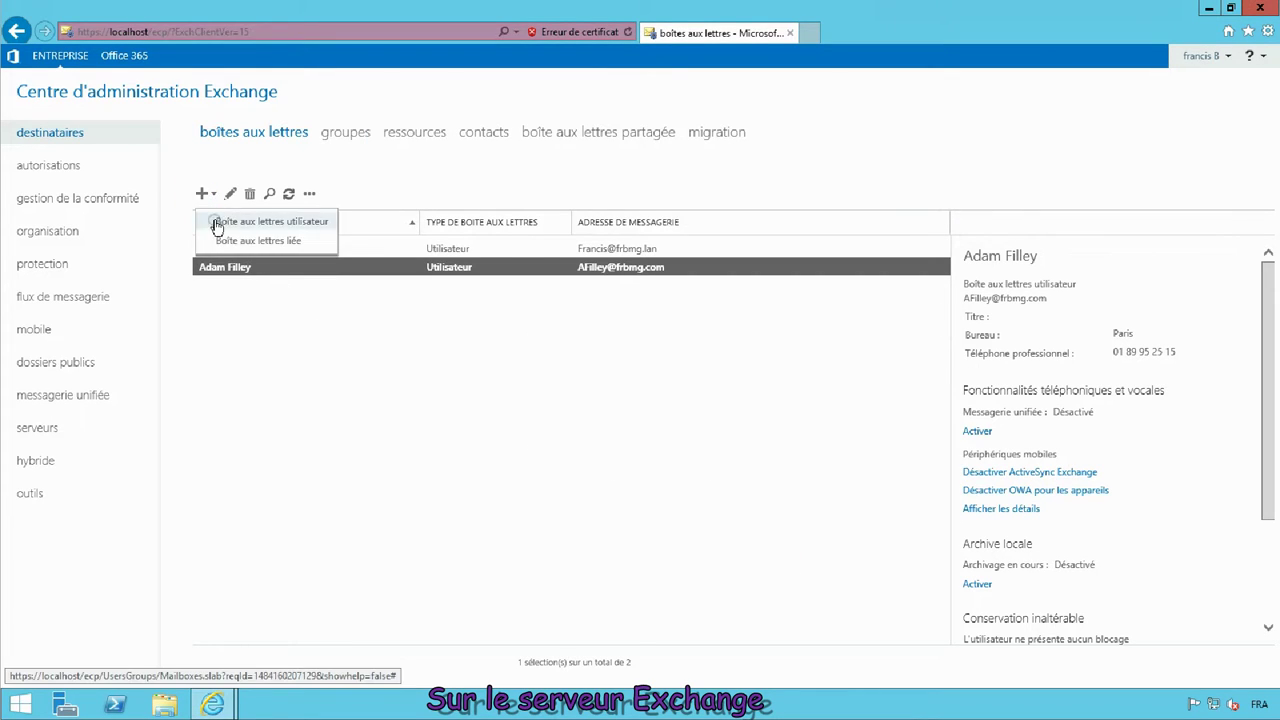
{"action": "left_click", "coordinate": [218, 224]}
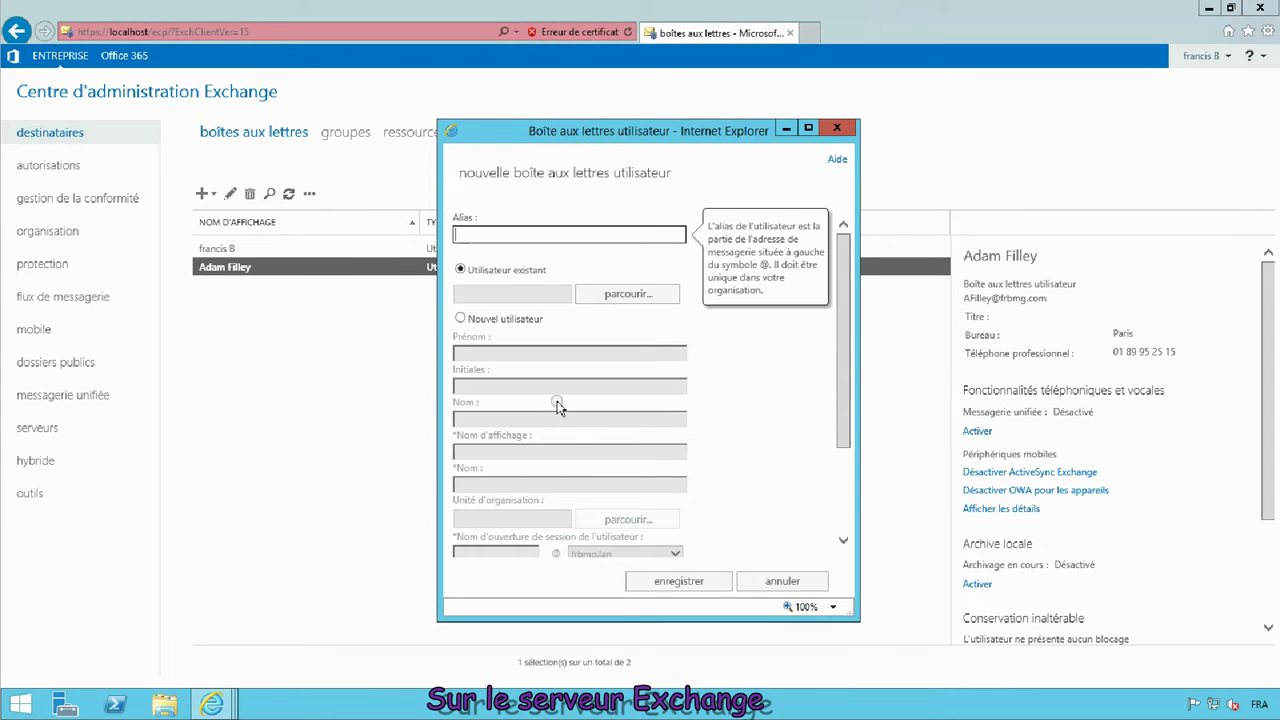
{"action": "left_click", "coordinate": [620, 296]}
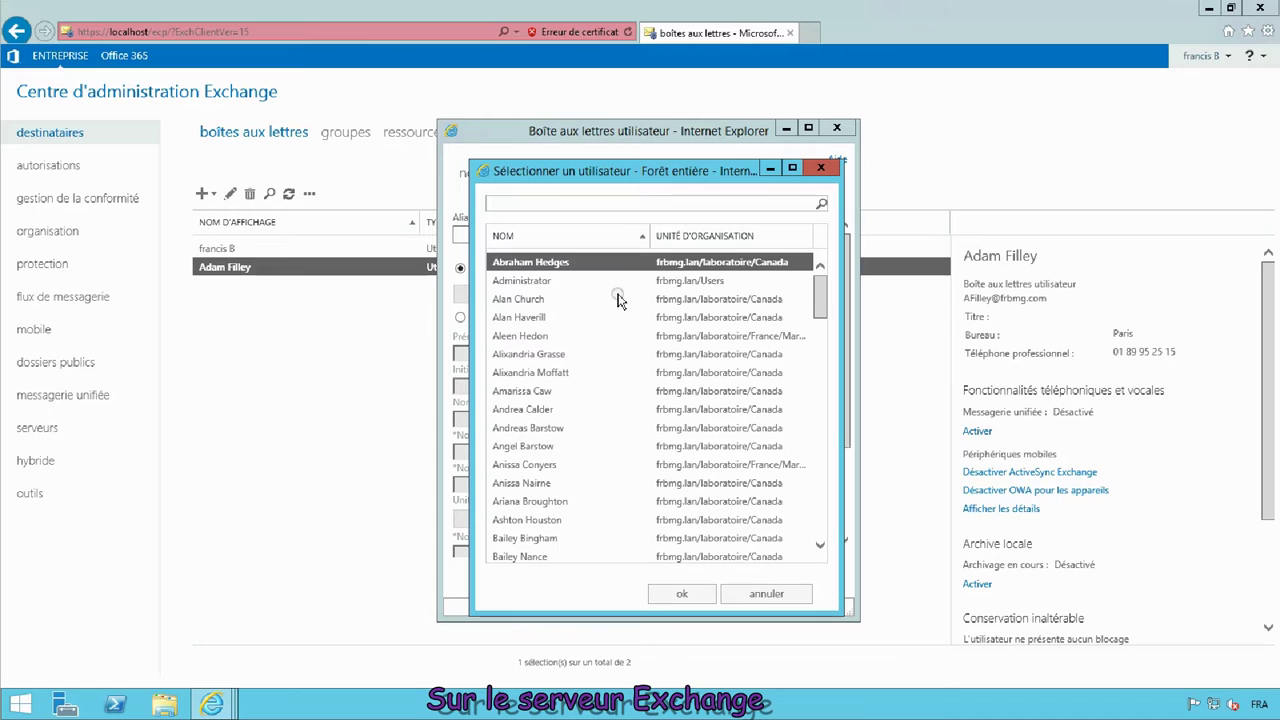
{"action": "left_click", "coordinate": [728, 299]}
{"action": "left_click", "coordinate": [693, 600]}
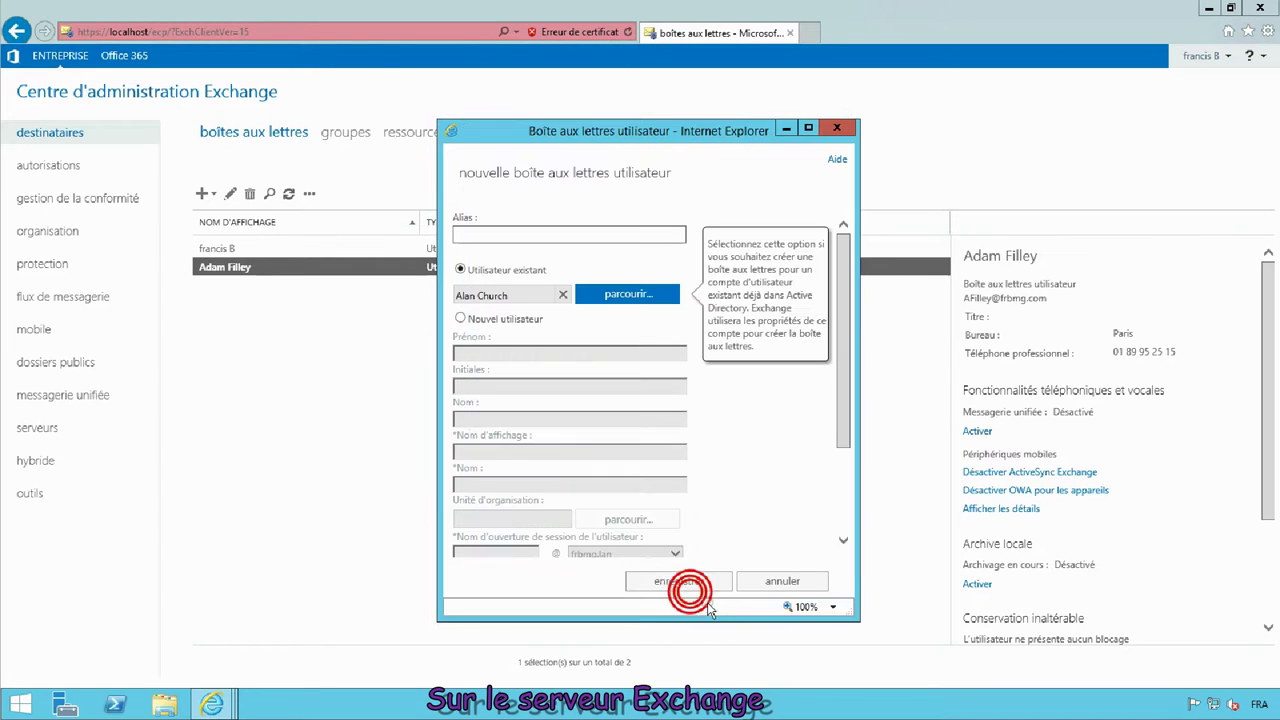
{"action": "left_click", "coordinate": [708, 582]}
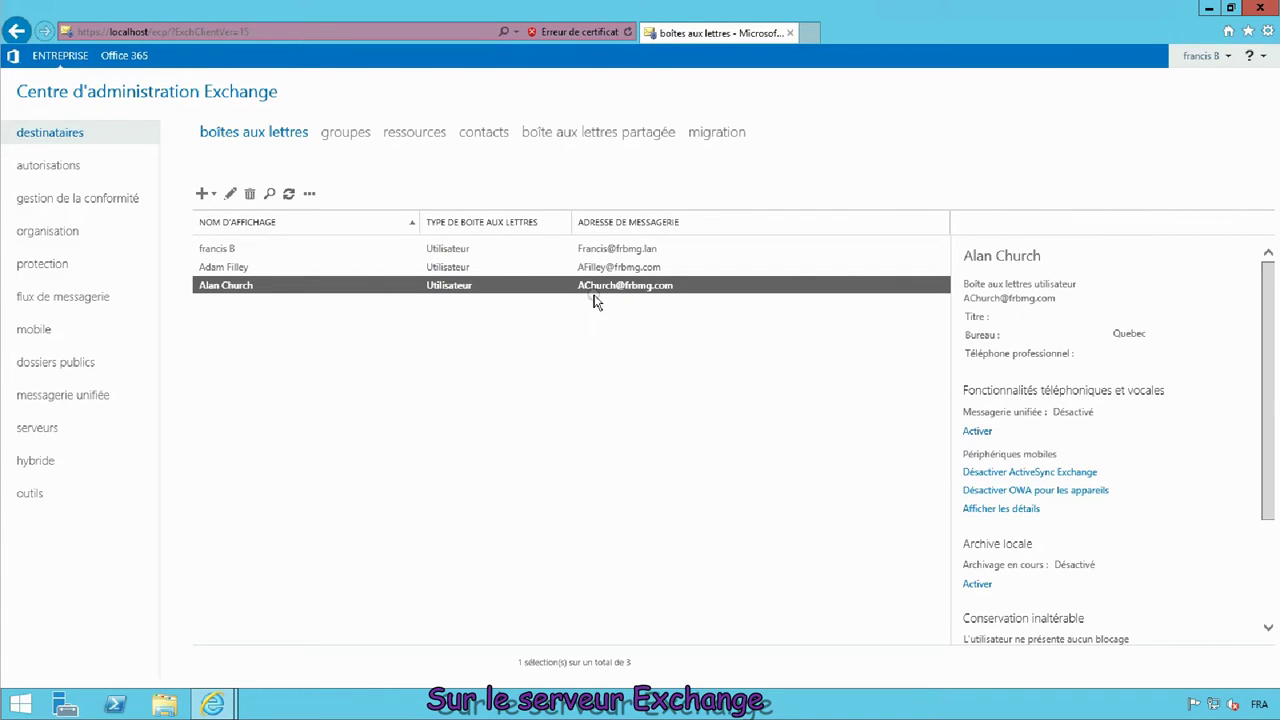
Check the email addresses assigned to the new Canada user's mailbox and close its properties without saving.
{"action": "left_click", "coordinate": [230, 195]}
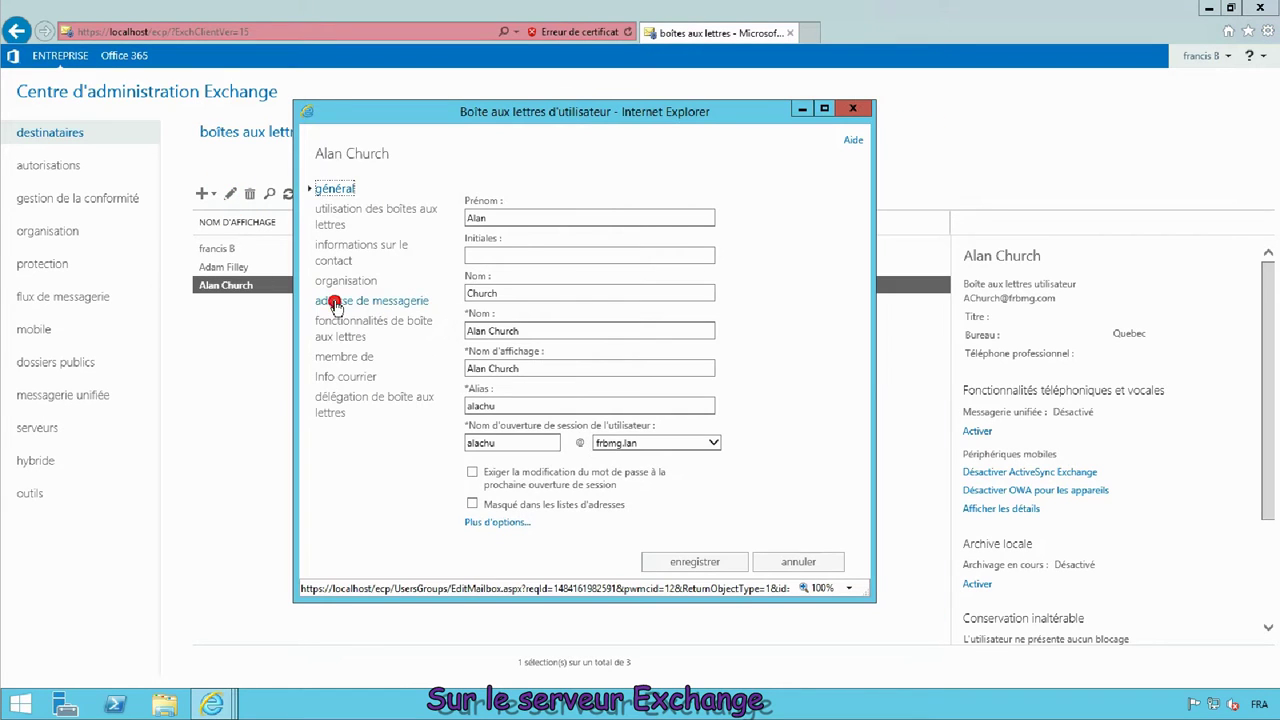
{"action": "left_click", "coordinate": [335, 305]}
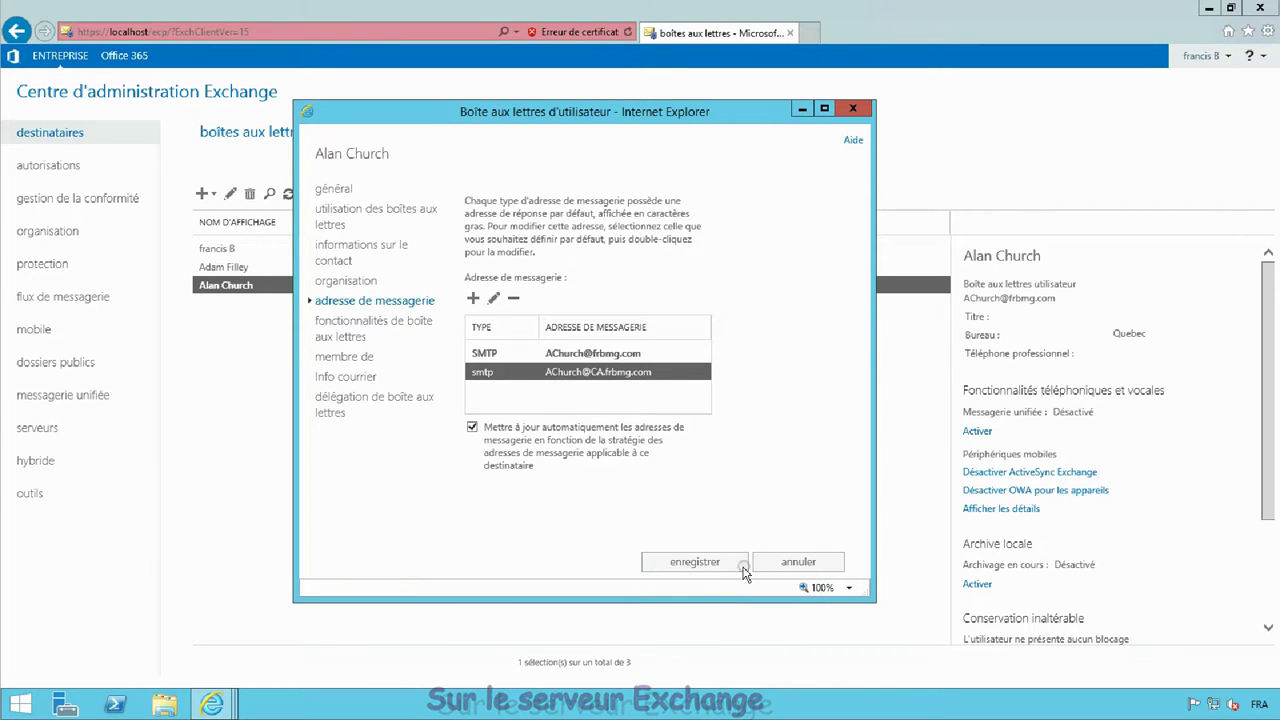
{"action": "left_click", "coordinate": [790, 564]}
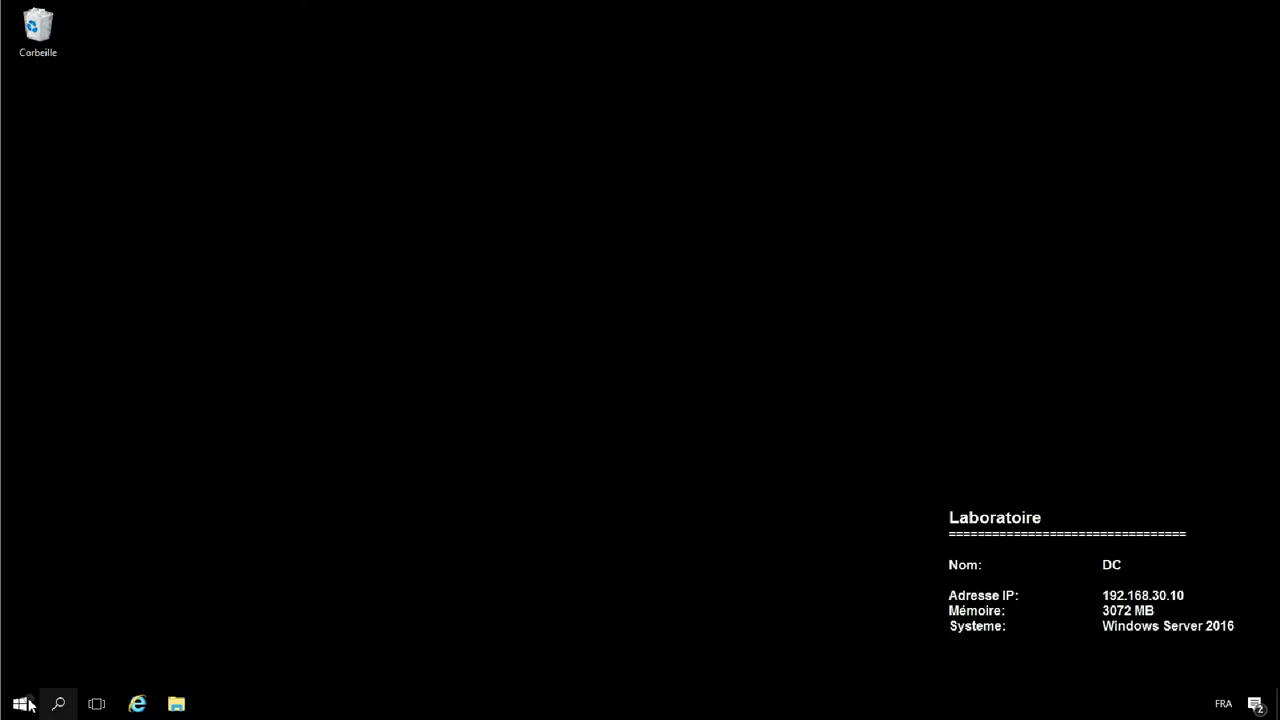
Open the DNS management console from the domain controller's administrative tools and move its window toward the middle of the desktop.
{"action": "right_click", "coordinate": [28, 705]}
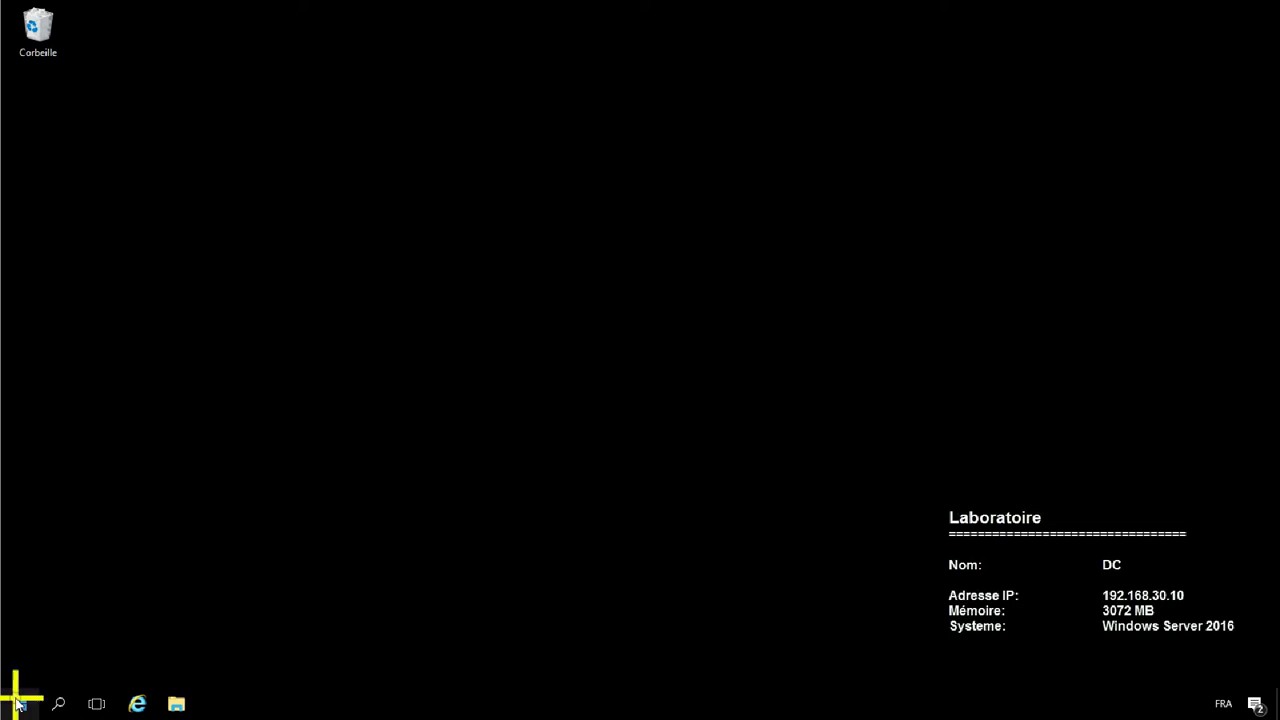
{"action": "left_click", "coordinate": [22, 707]}
{"action": "left_click", "coordinate": [20, 709]}
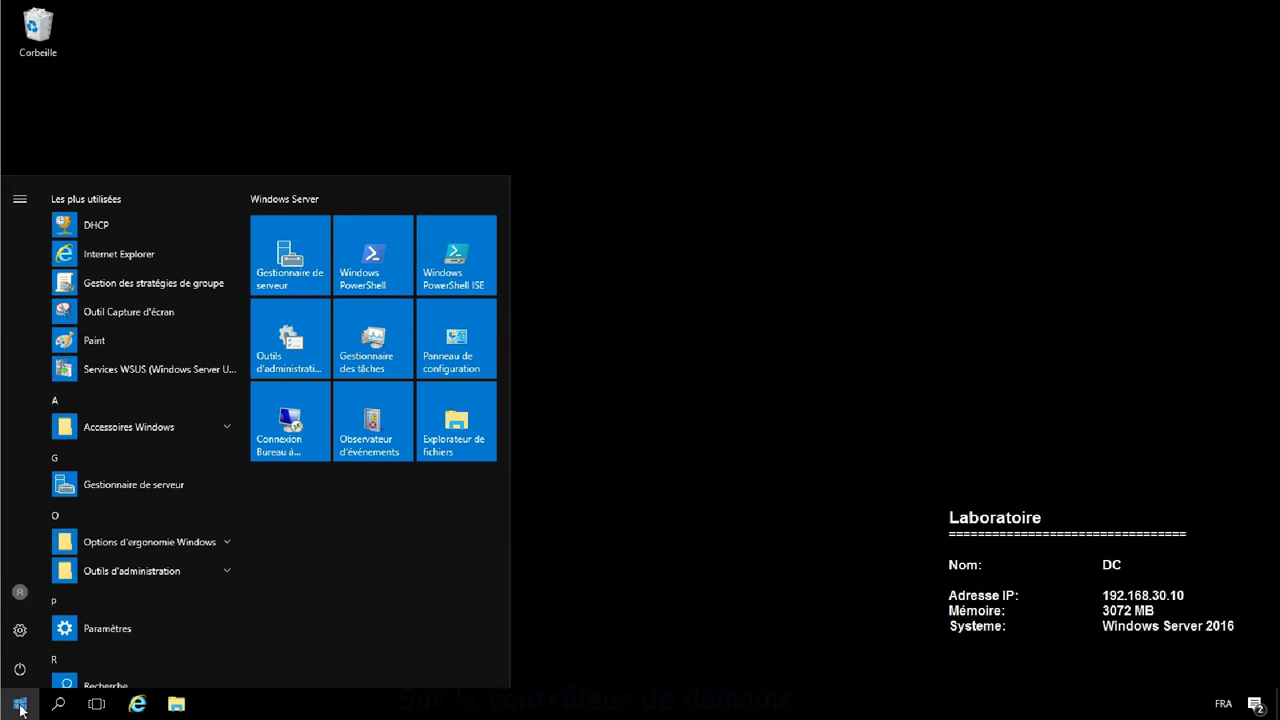
{"action": "left_click", "coordinate": [170, 571]}
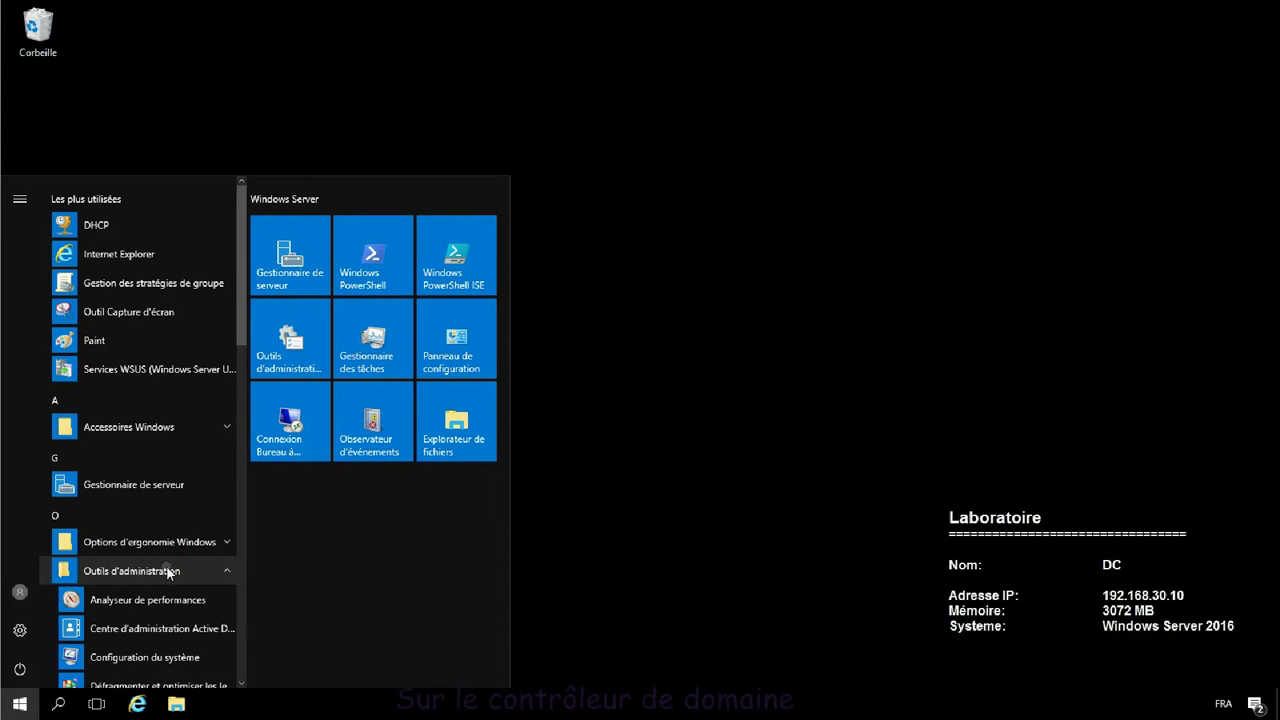
{"action": "scroll", "coordinate": [170, 572], "scroll_direction": "down", "scroll_amount": 3}
{"action": "left_click", "coordinate": [104, 467]}
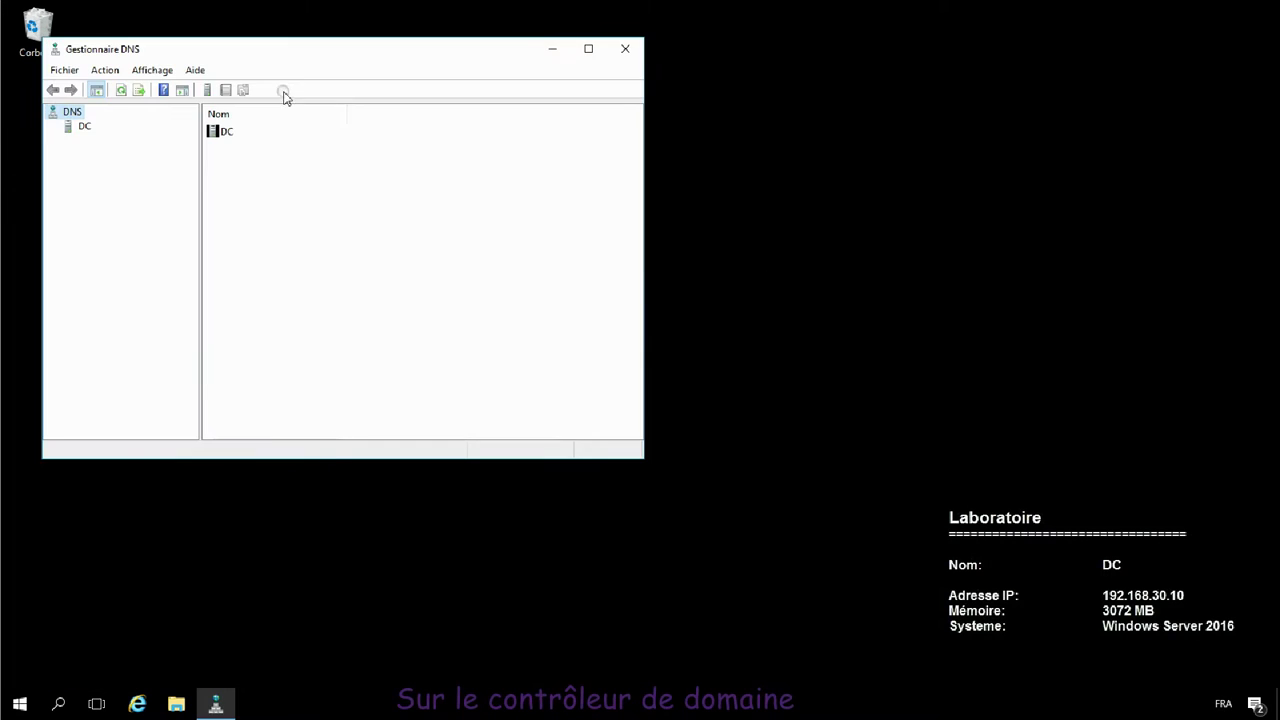
{"action": "left_click_drag", "start_coordinate": [297, 52], "coordinate": [534, 55]}
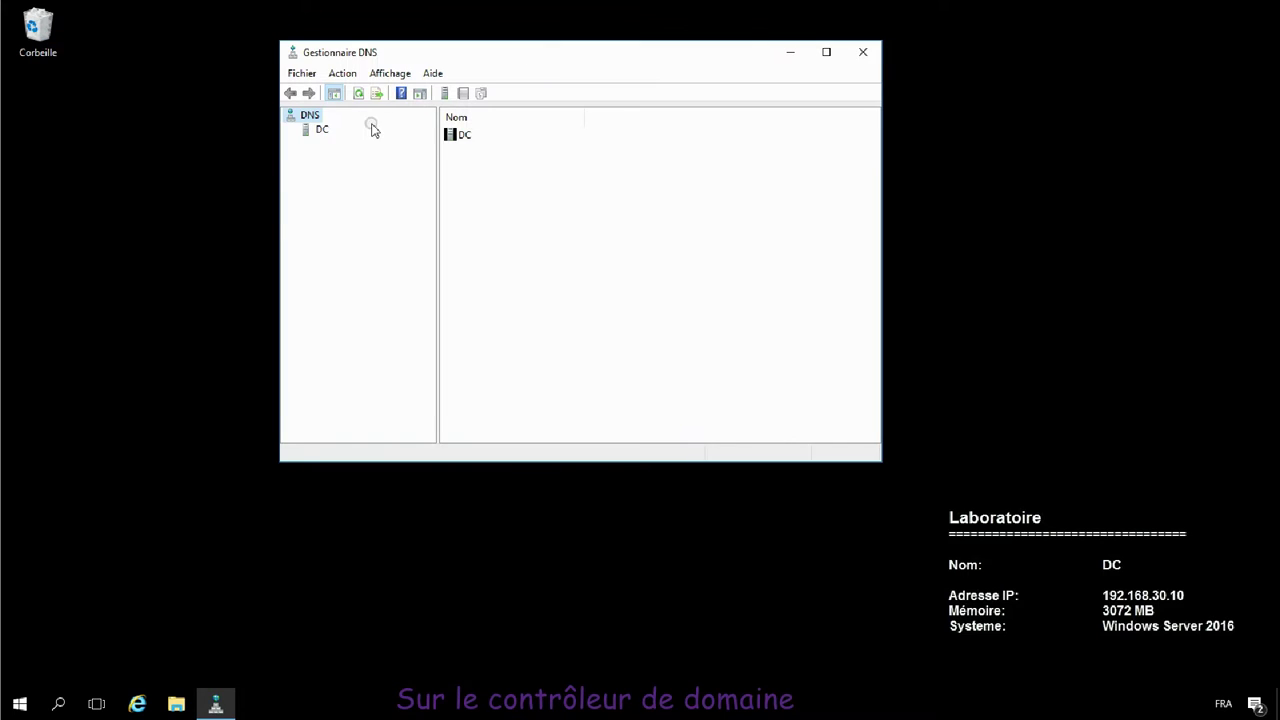
Open the frbmg.lan forward lookup zone on server DC, enlarge the window, and check the Exchange2013 host record.
{"action": "left_click", "coordinate": [320, 132]}
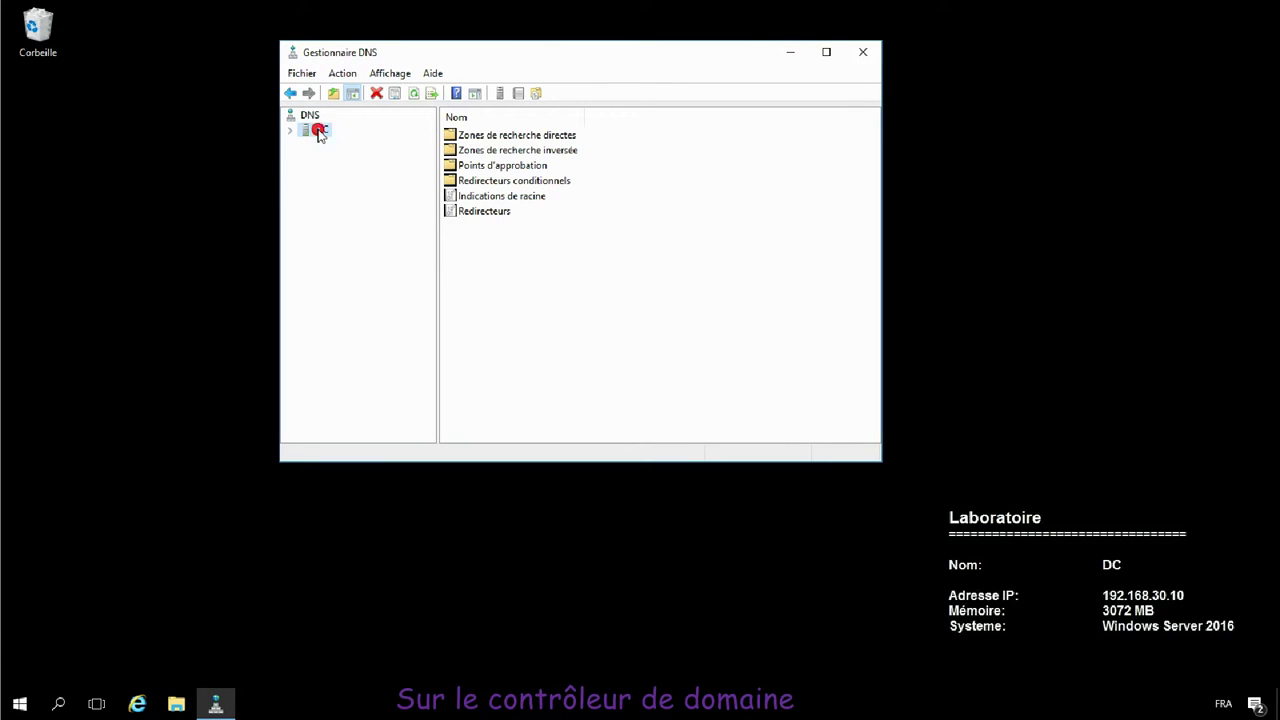
{"action": "double_click", "coordinate": [318, 131]}
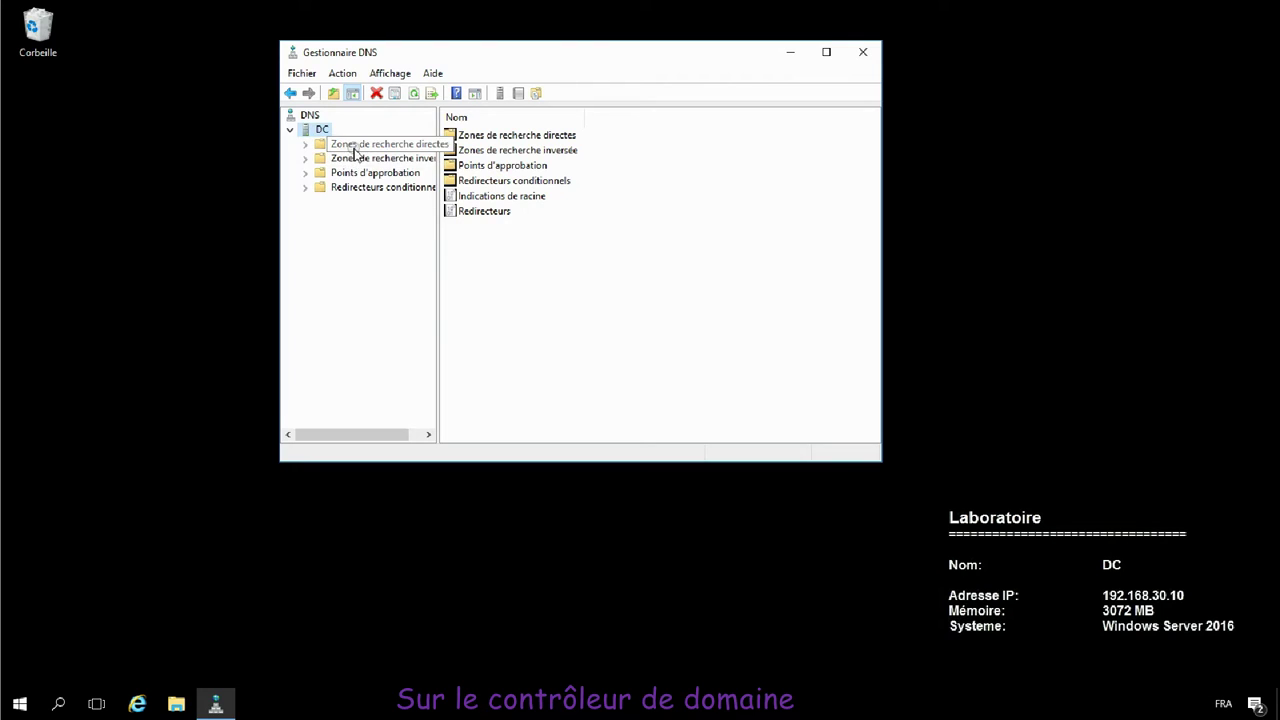
{"action": "double_click", "coordinate": [350, 145]}
{"action": "left_click", "coordinate": [309, 148]}
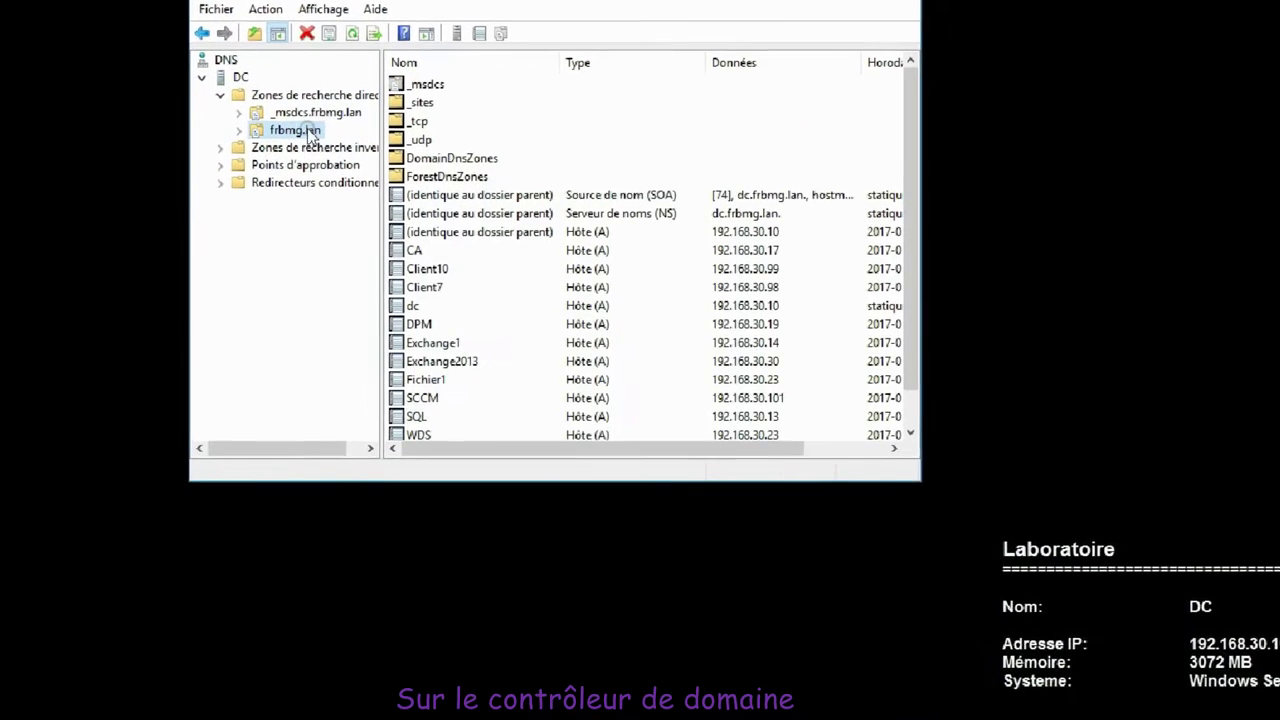
{"action": "right_click", "coordinate": [324, 147]}
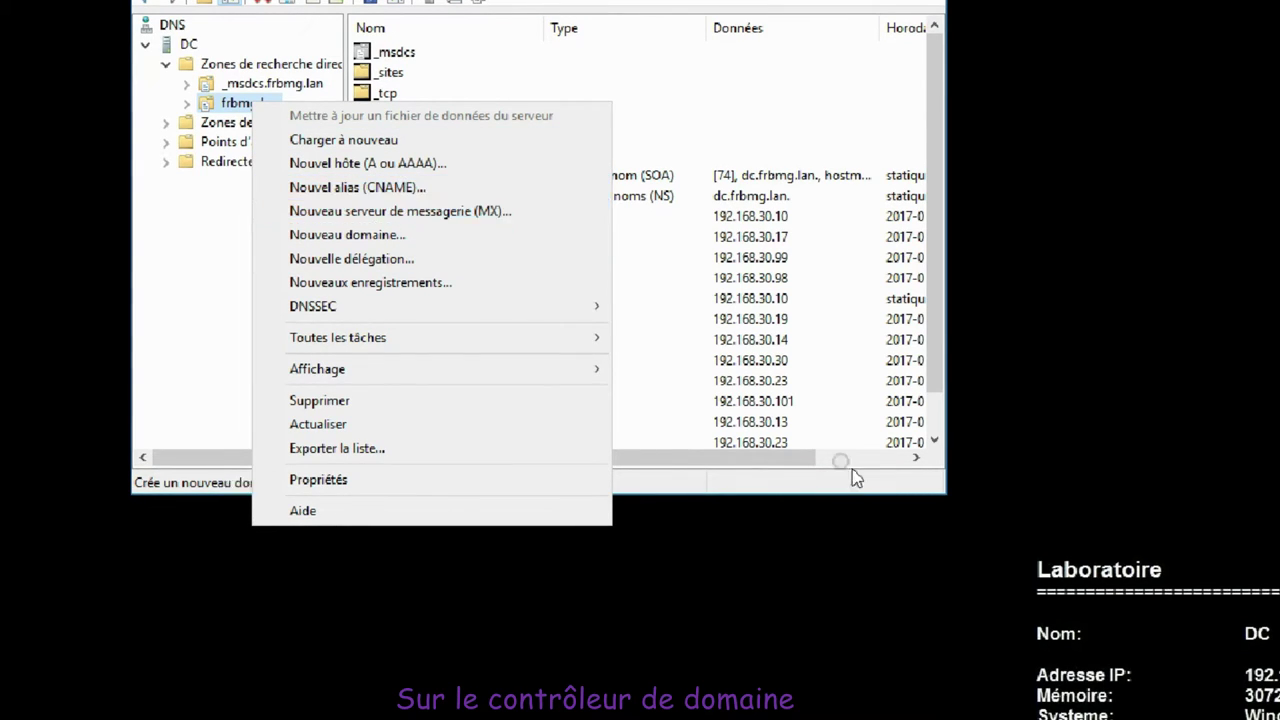
{"action": "left_click", "coordinate": [942, 495]}
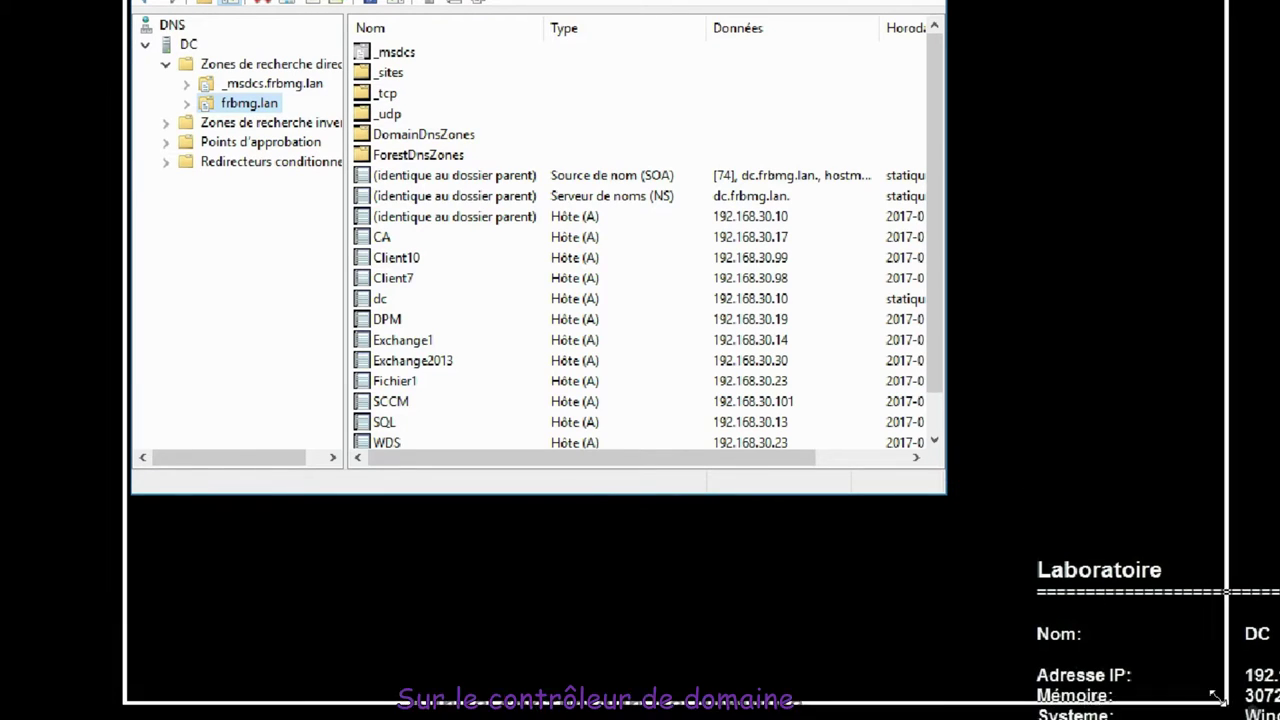
{"action": "left_click_drag", "start_coordinate": [942, 495], "coordinate": [1278, 718]}
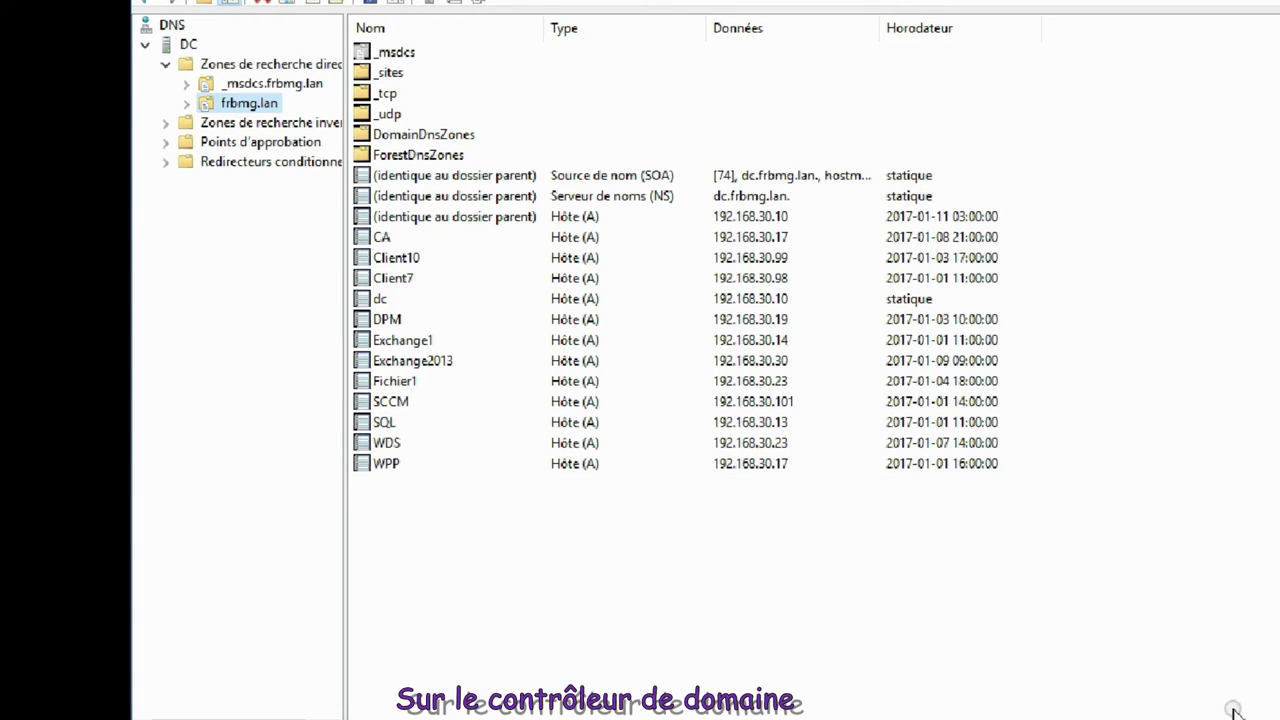
{"action": "left_click", "coordinate": [686, 361]}
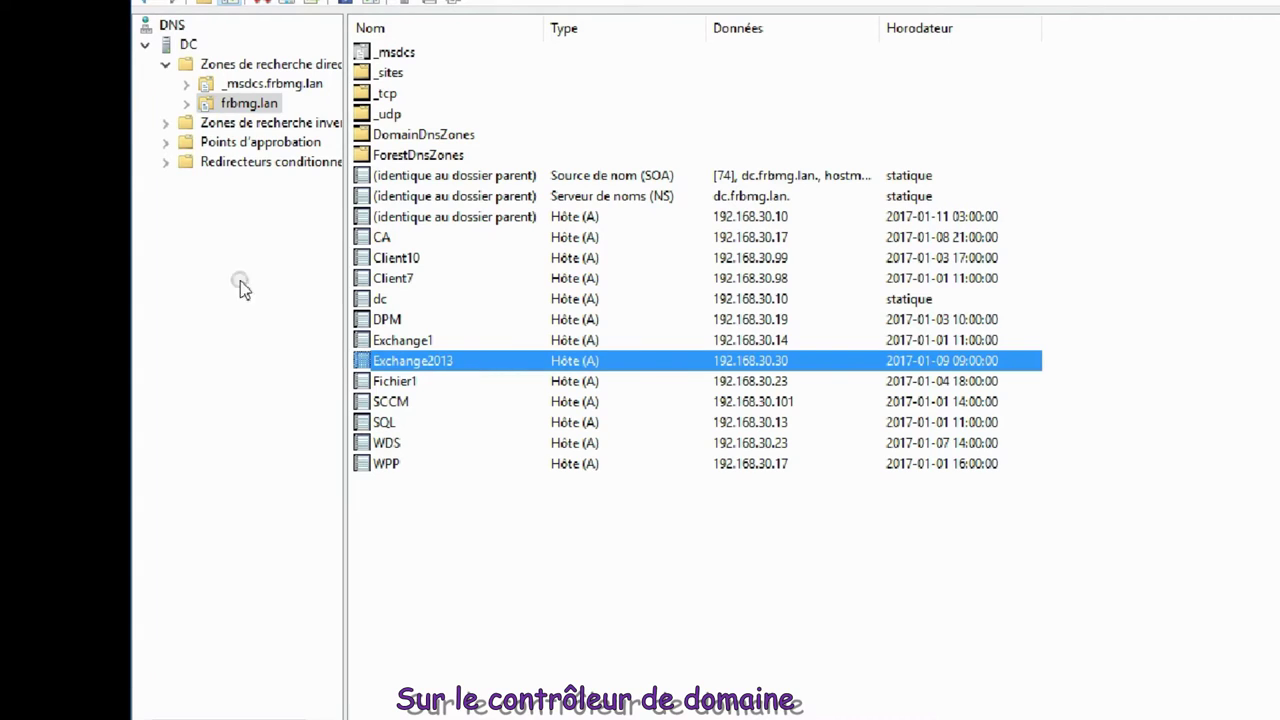
Add a host record named email with IP address 192.168.30.30 to the frbmg.lan zone and close the host dialog.
{"action": "right_click", "coordinate": [234, 103]}
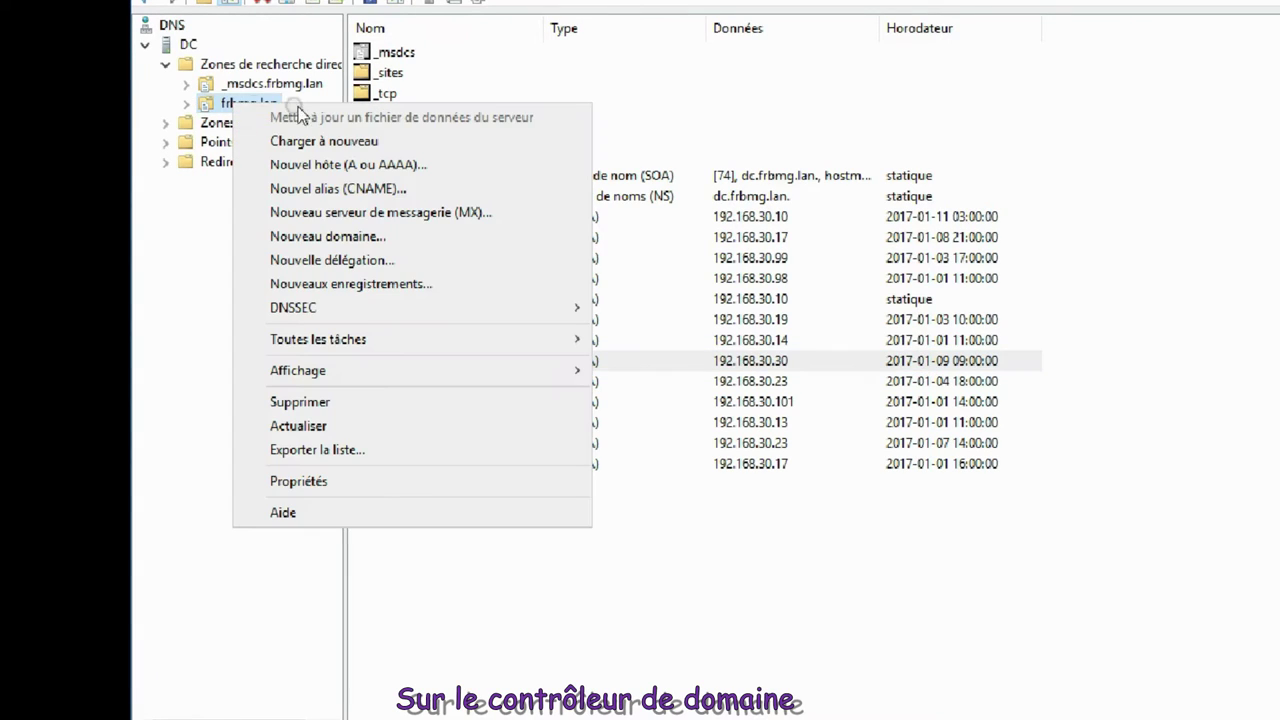
{"action": "left_click", "coordinate": [398, 167]}
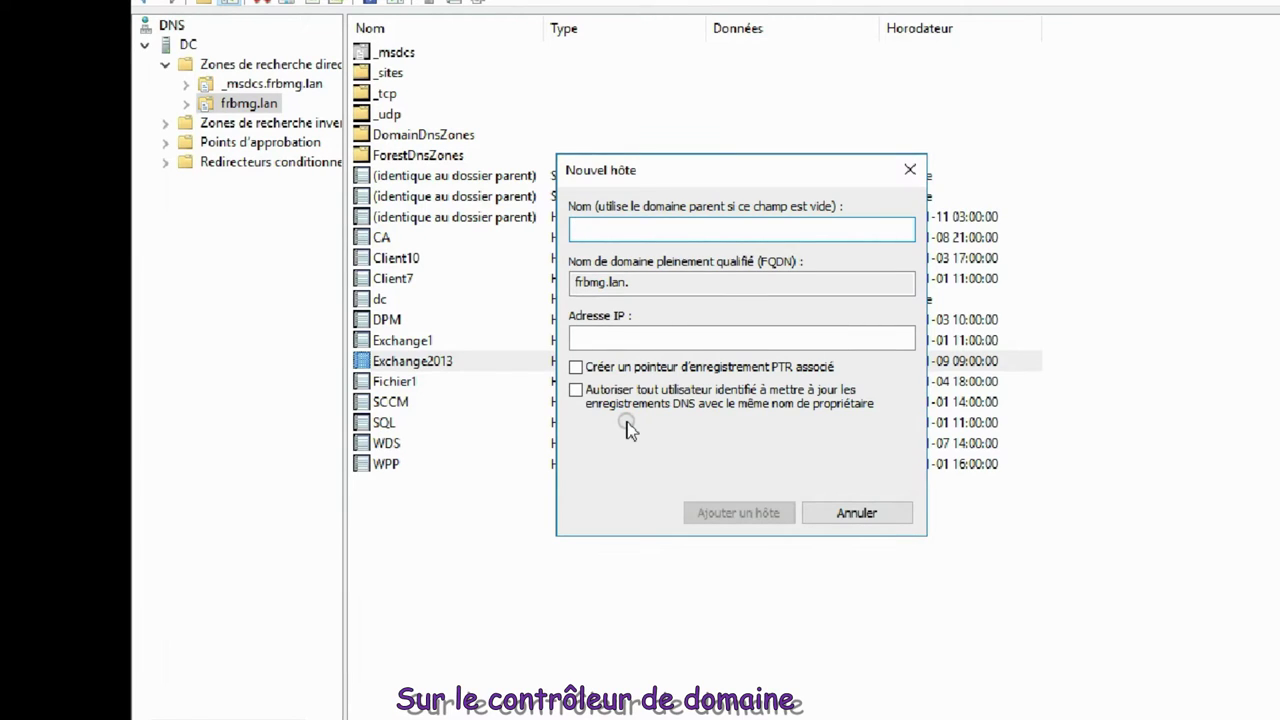
{"action": "type", "text": "email"}
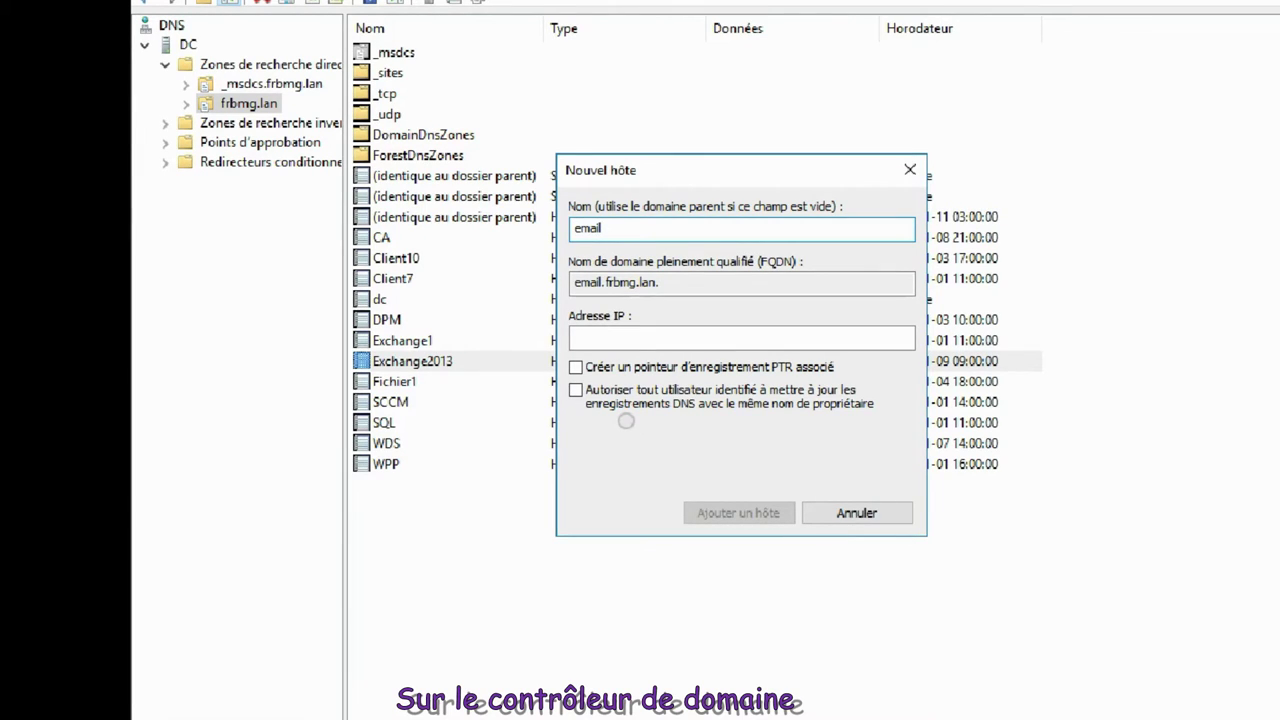
{"action": "left_click", "coordinate": [574, 337]}
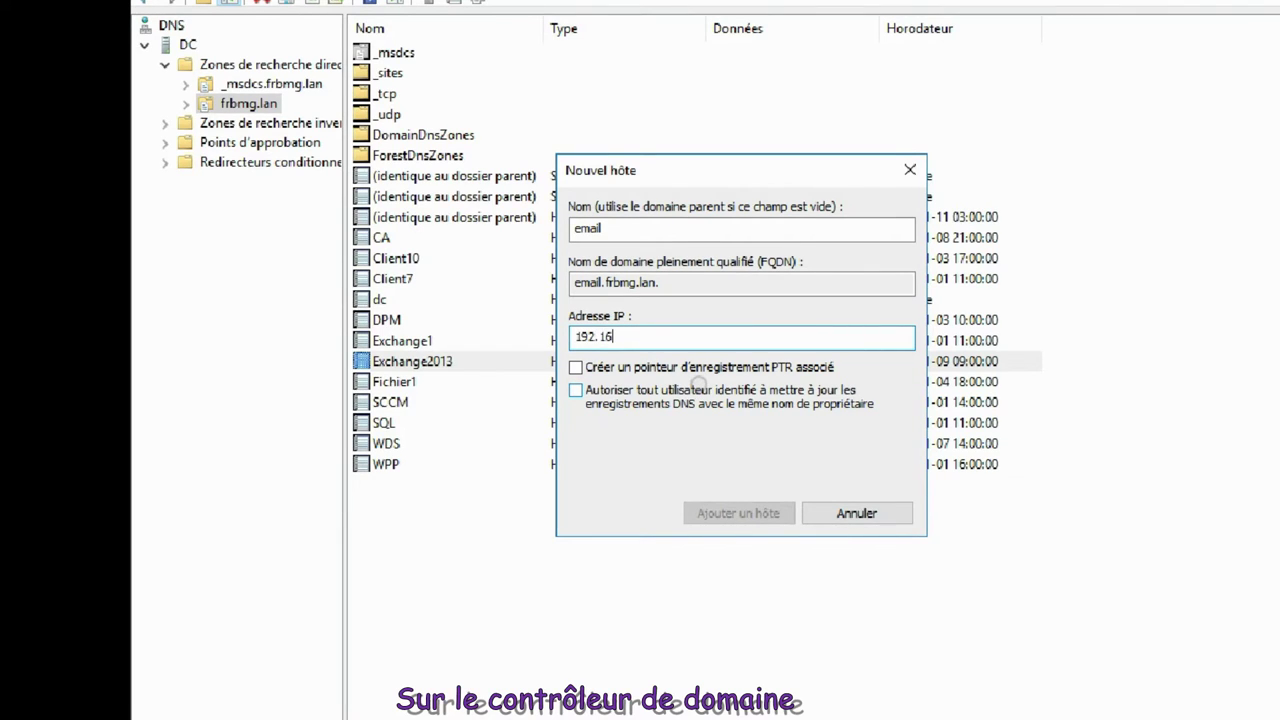
{"action": "type", "text": "192.168.30.30"}
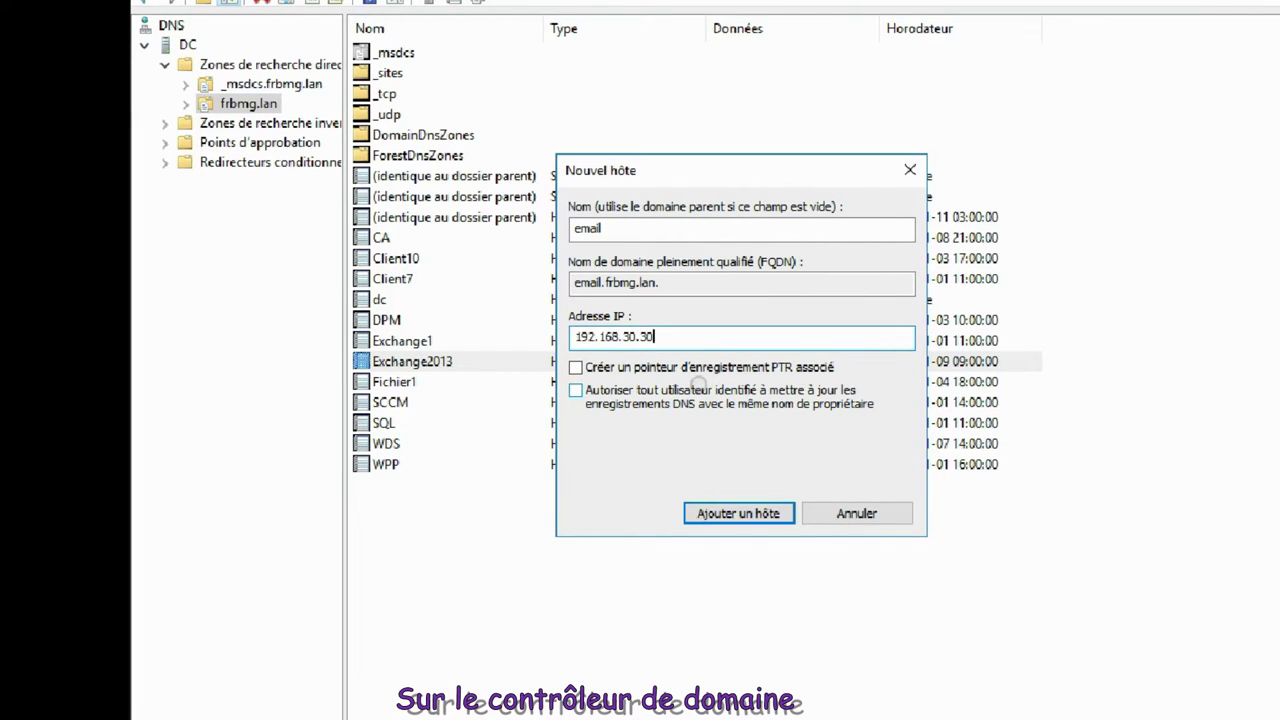
{"action": "left_click", "coordinate": [757, 516]}
{"action": "left_click", "coordinate": [806, 427]}
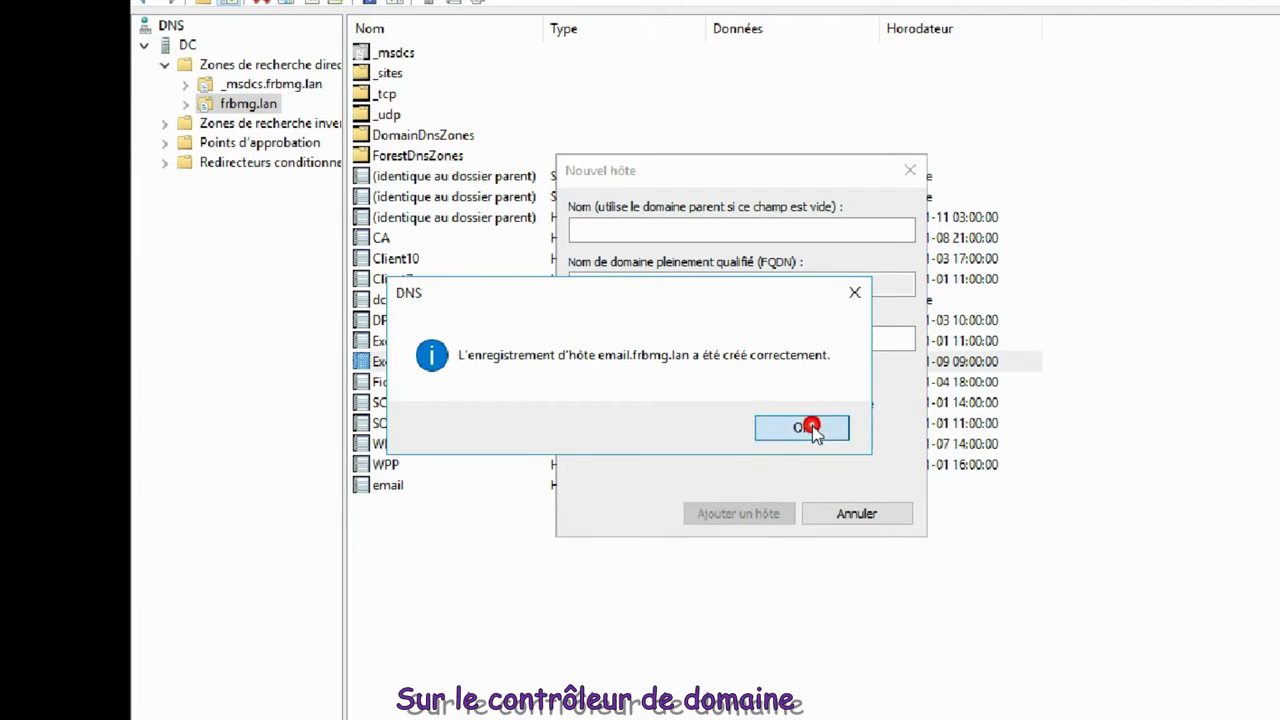
{"action": "left_click", "coordinate": [855, 514]}
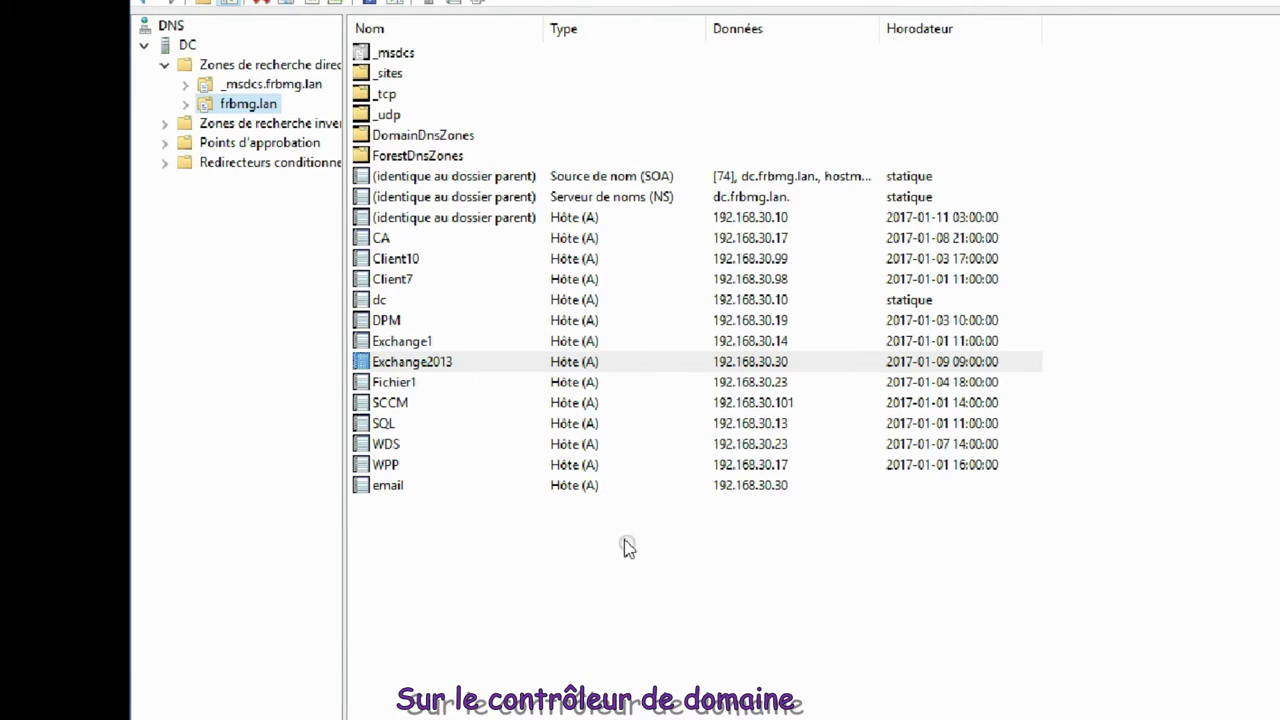
Add an MX record to the frbmg.lan zone pointing to the email.frbmg.lan host, with priority 10 and the child host name left empty.
{"action": "left_click", "coordinate": [240, 108]}
{"action": "right_click", "coordinate": [242, 105]}
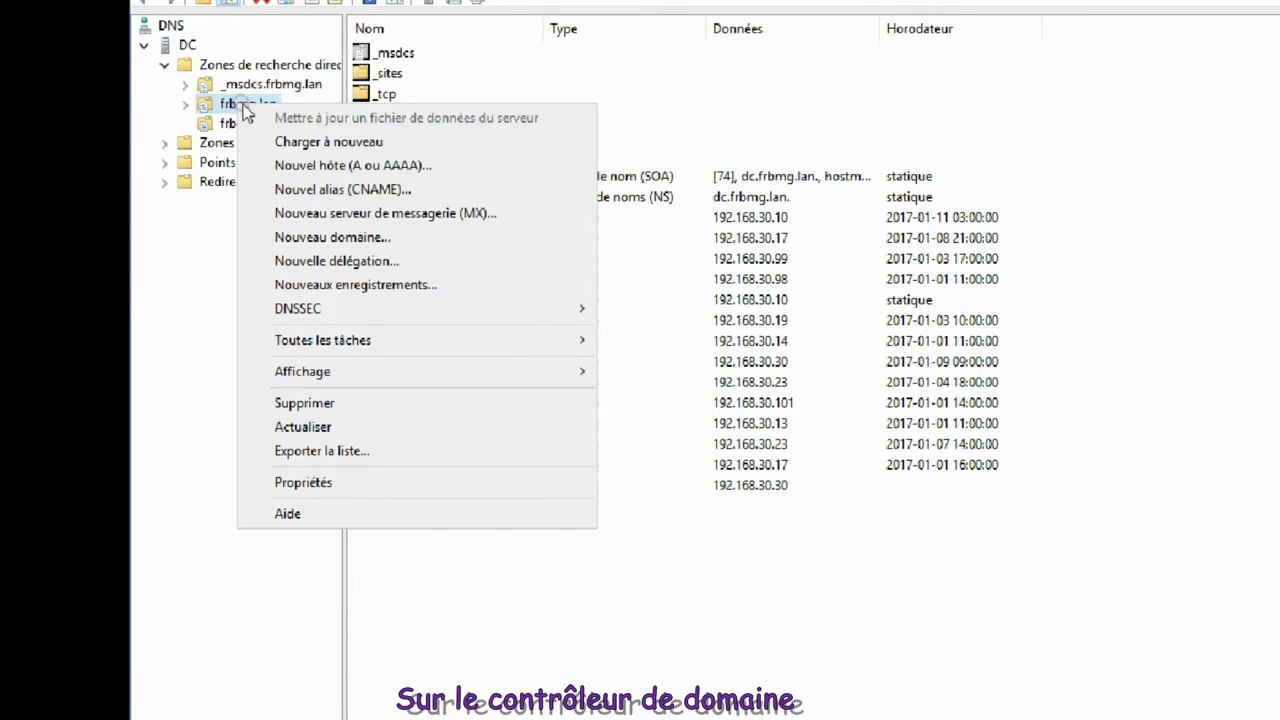
{"action": "left_click", "coordinate": [416, 213]}
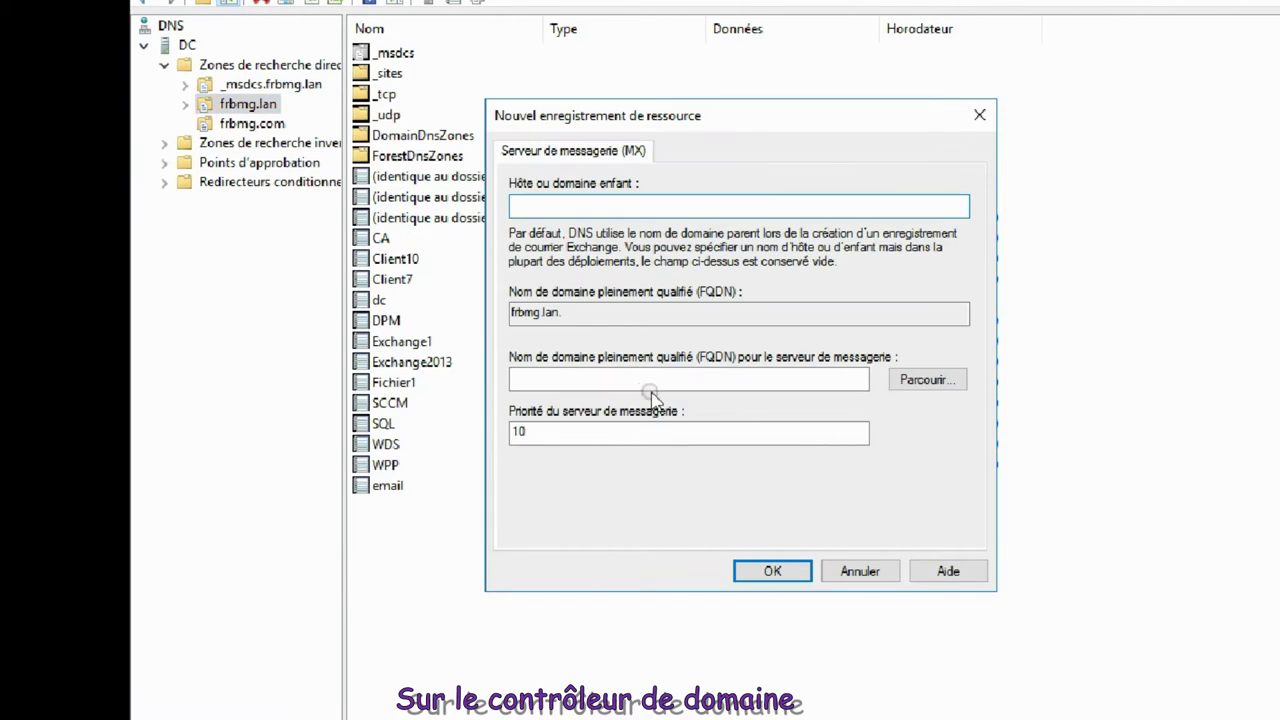
{"action": "left_click", "coordinate": [566, 210]}
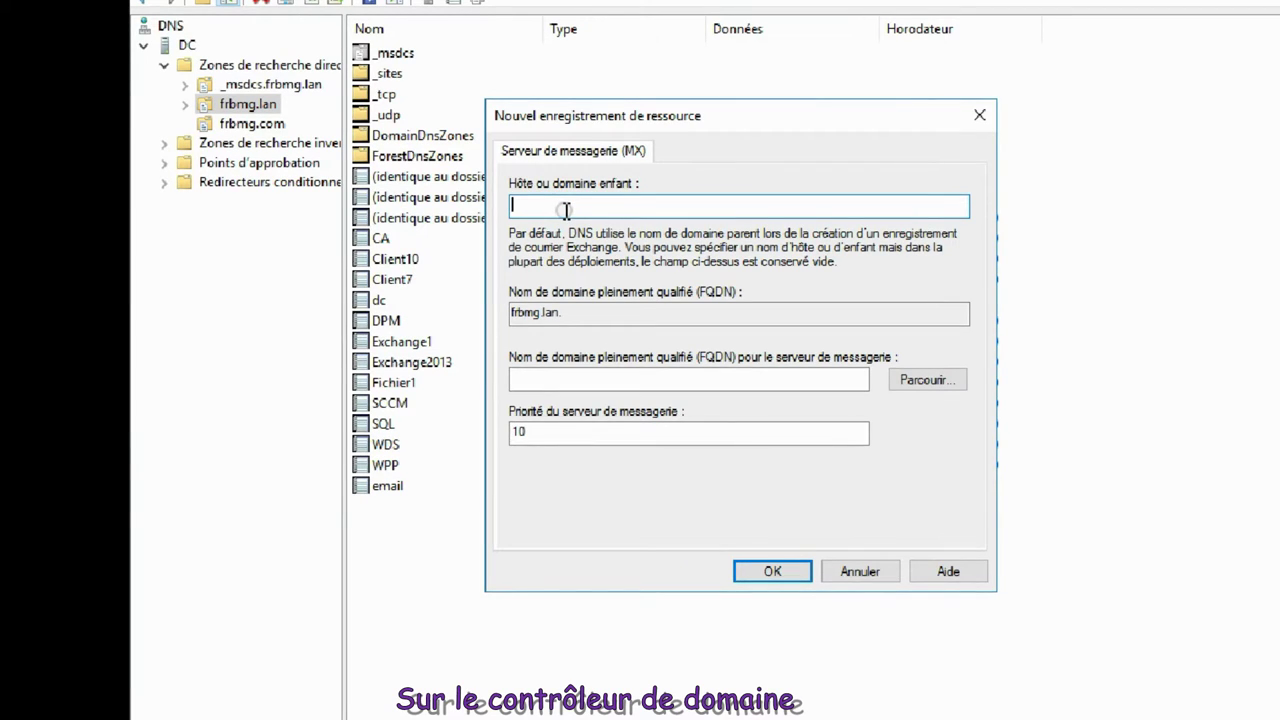
{"action": "left_click", "coordinate": [921, 385]}
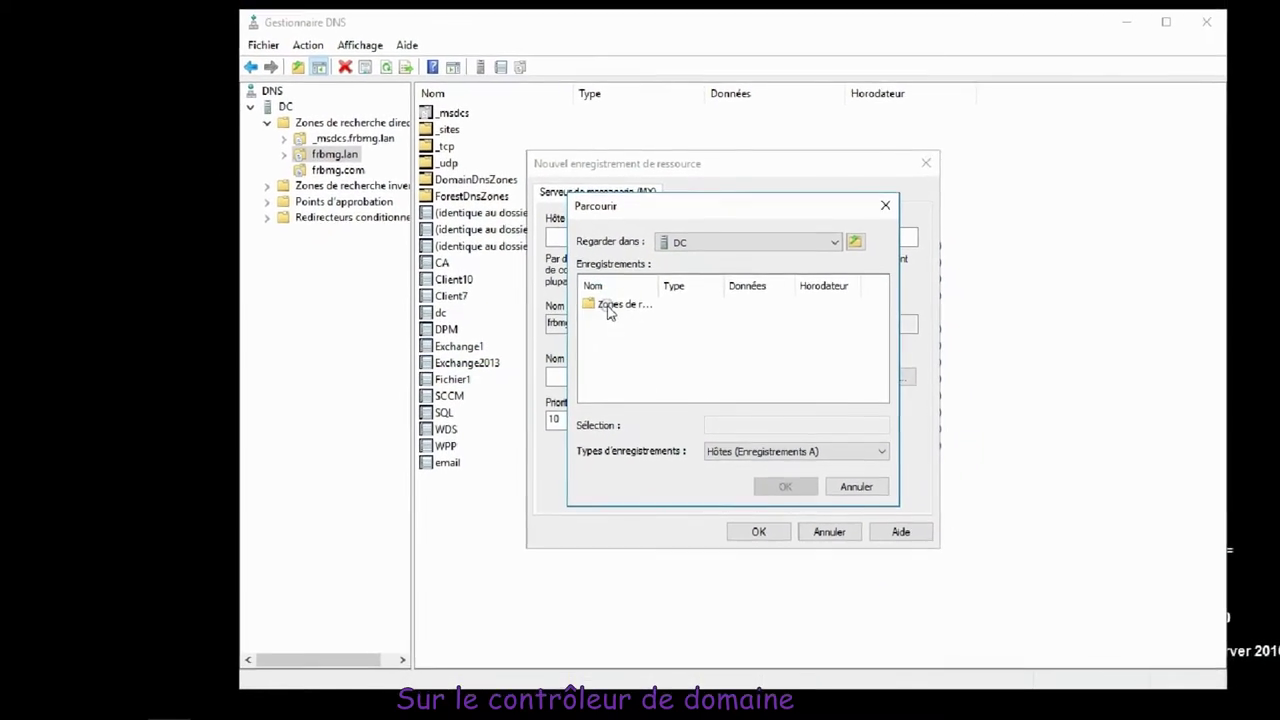
{"action": "double_click", "coordinate": [603, 302]}
{"action": "double_click", "coordinate": [625, 324]}
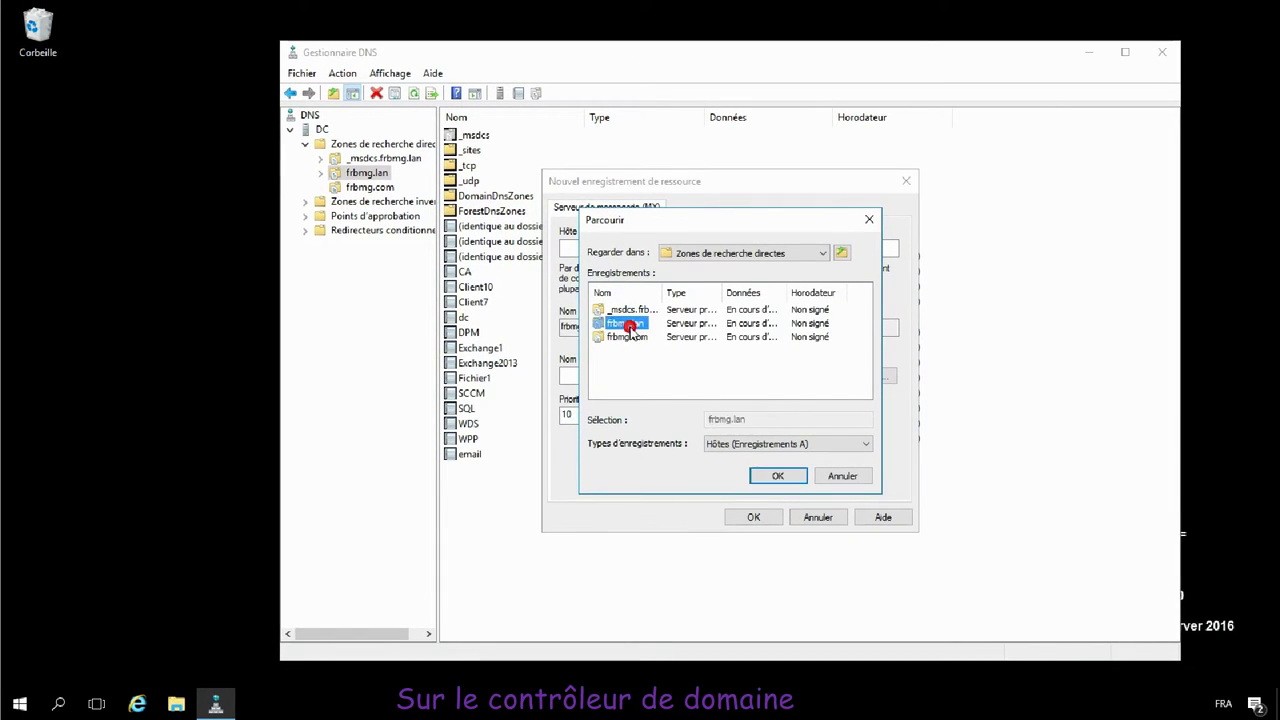
{"action": "left_click_drag", "start_coordinate": [866, 320], "coordinate": [867, 389]}
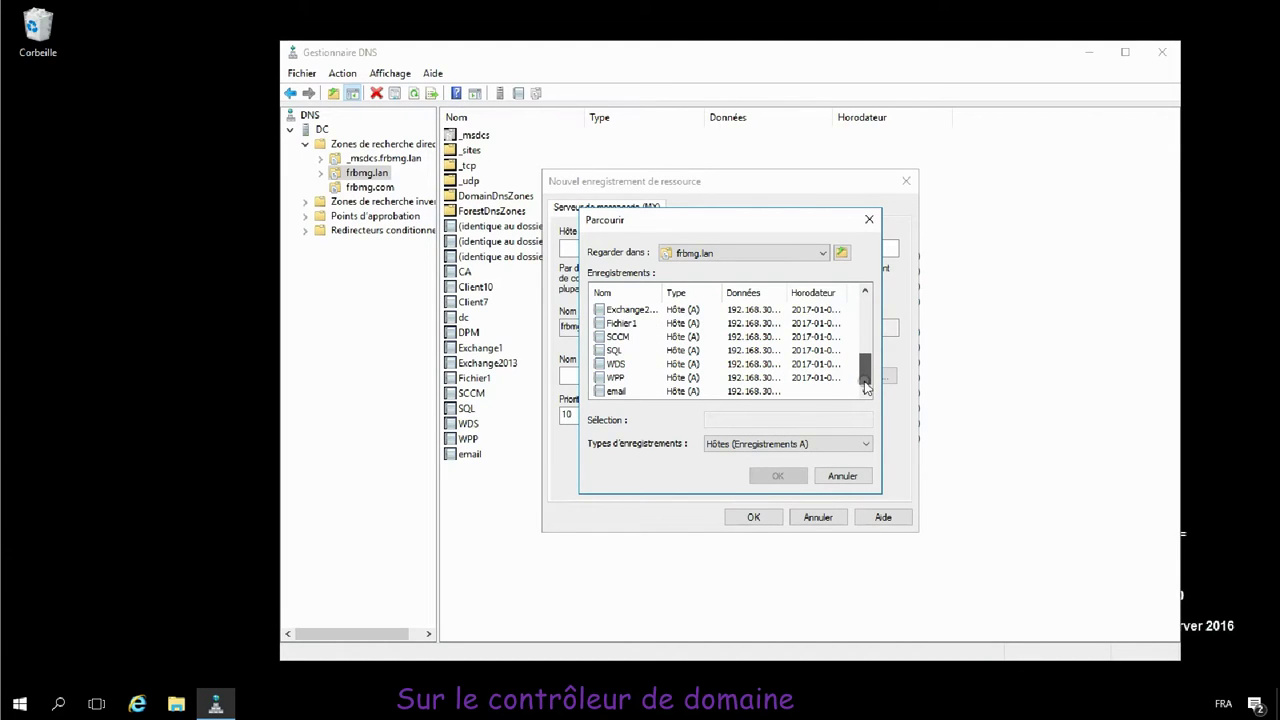
{"action": "double_click", "coordinate": [617, 391]}
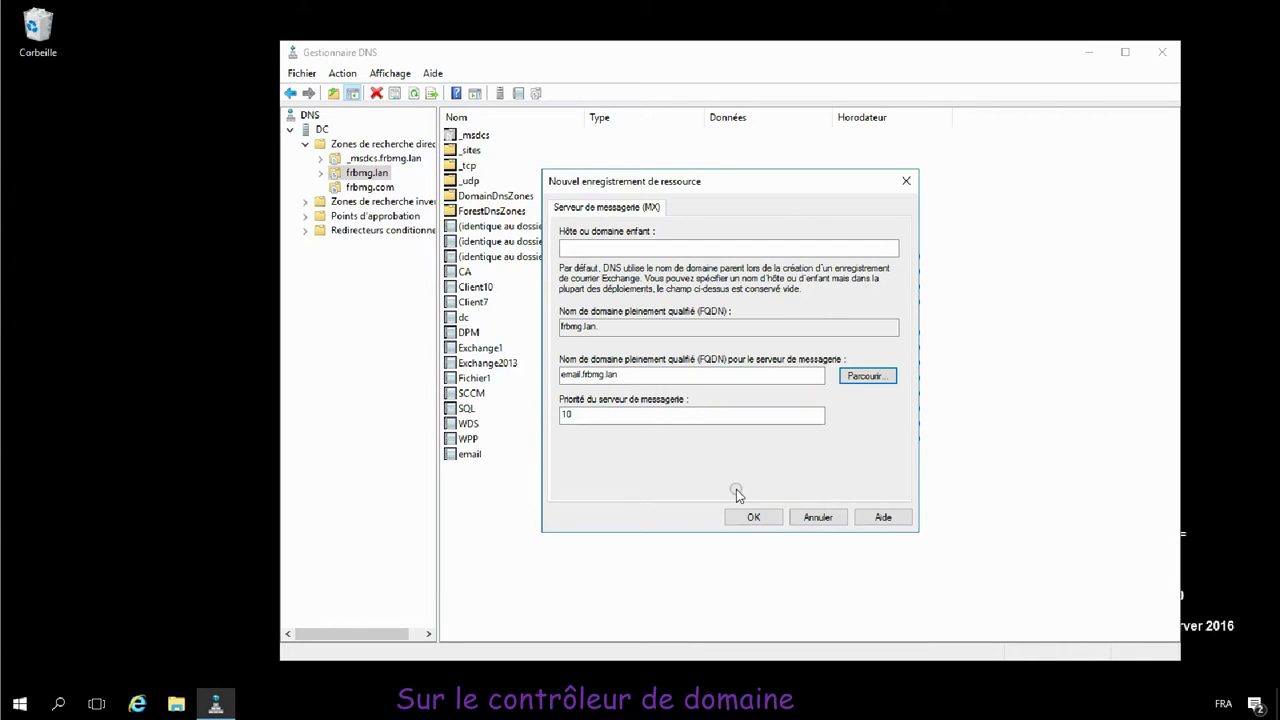
{"action": "left_click", "coordinate": [753, 517]}
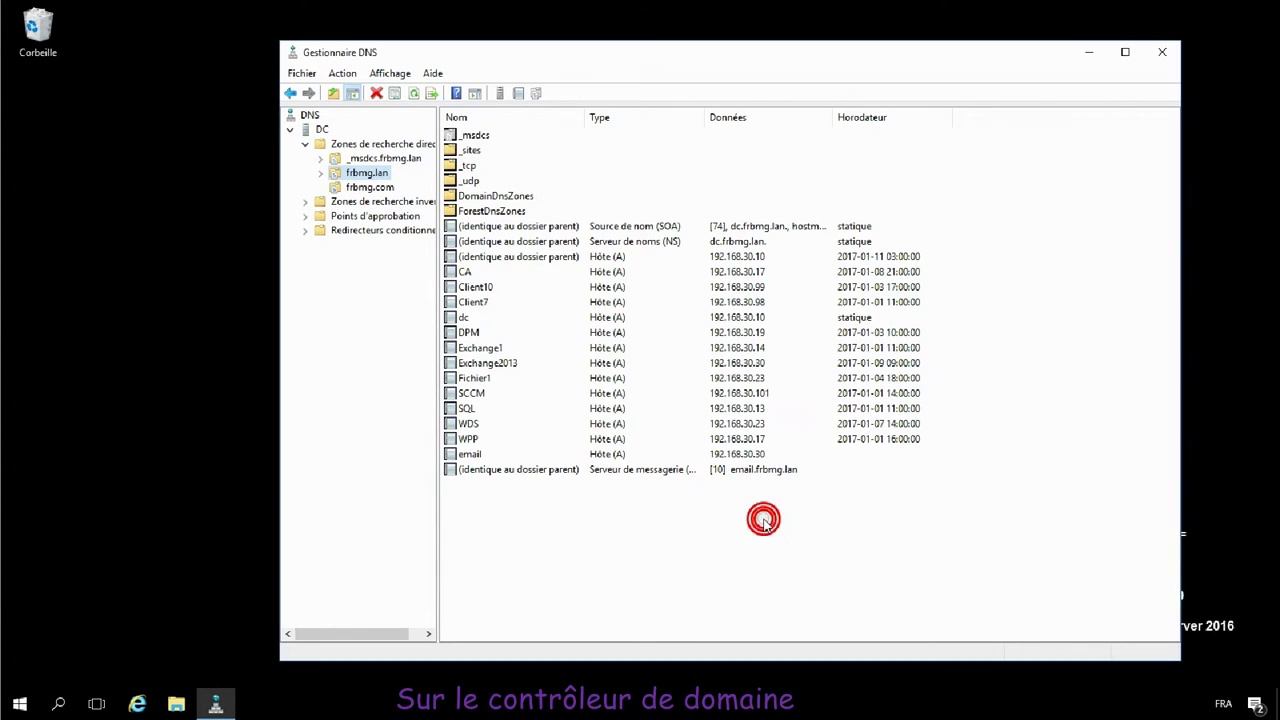
{"action": "left_click", "coordinate": [847, 594]}
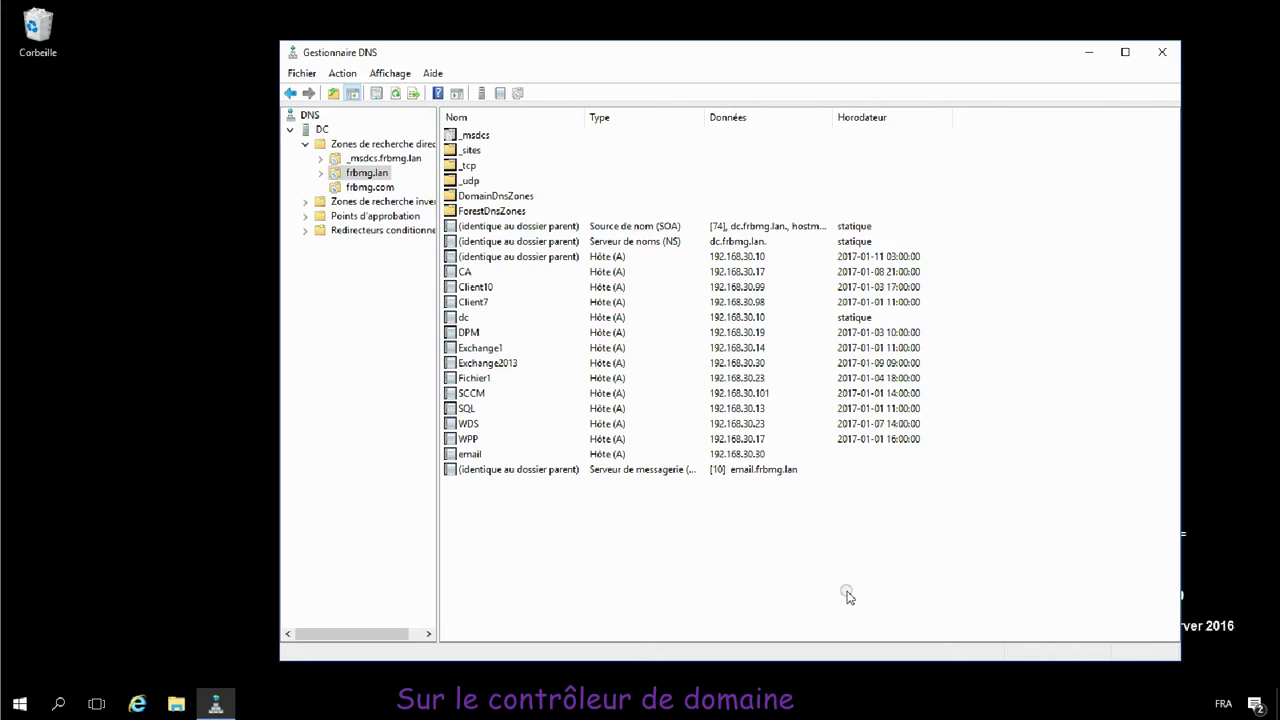
Create an Active Directory-integrated primary forward lookup zone named frbmg.com, replicated to the frbmg.lan domain's DNS servers, allowing only secure dynamic updates.
{"action": "left_click", "coordinate": [378, 145]}
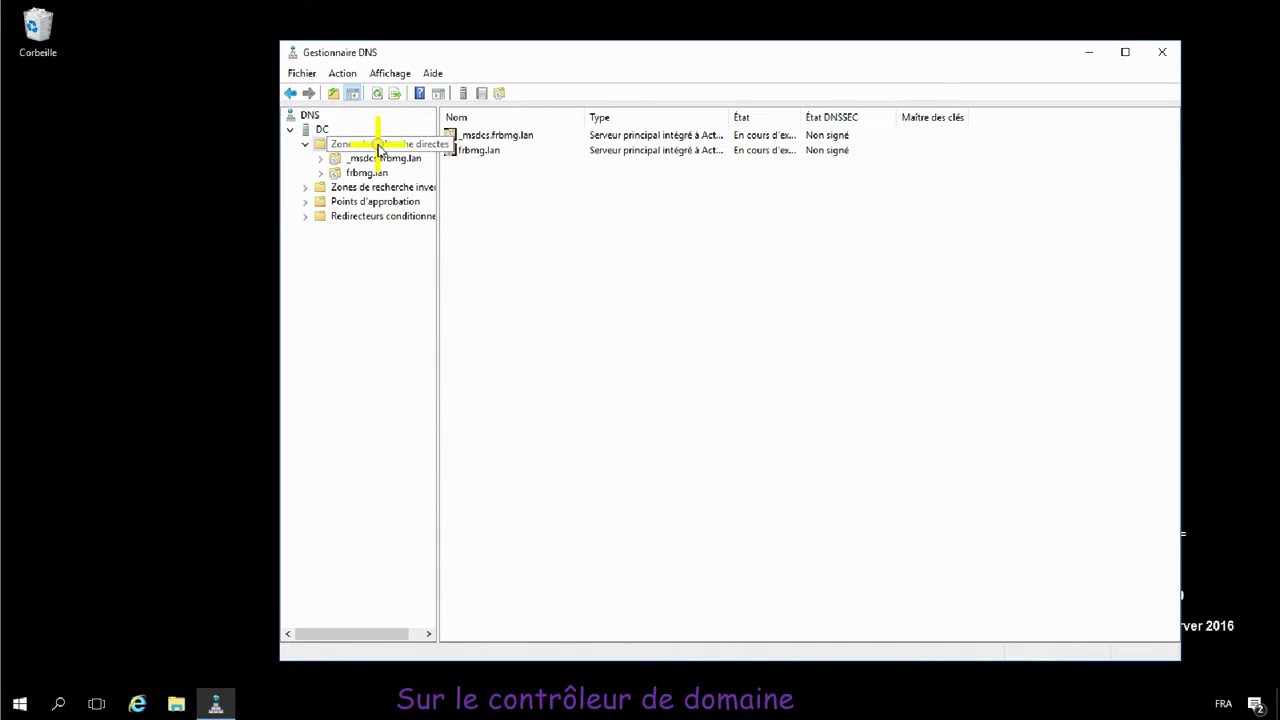
{"action": "right_click", "coordinate": [400, 145]}
{"action": "left_click", "coordinate": [450, 153]}
{"action": "left_click", "coordinate": [581, 368]}
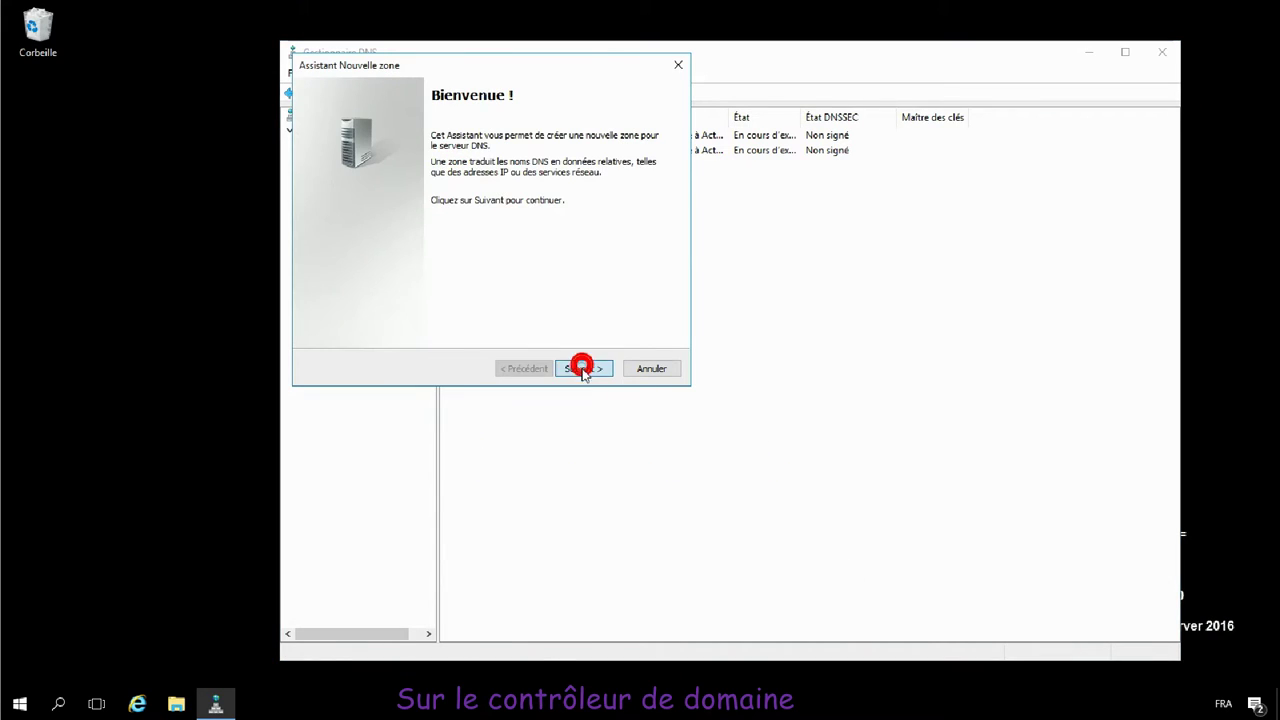
{"action": "left_click", "coordinate": [586, 368]}
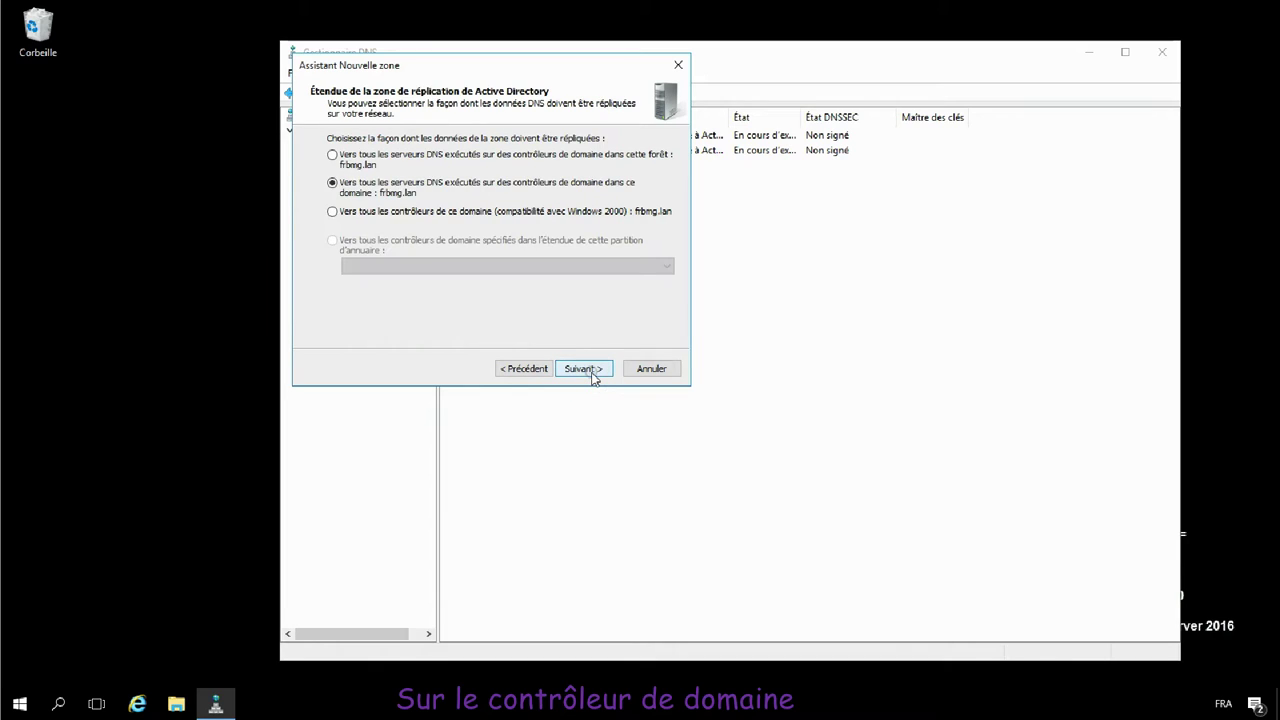
{"action": "left_click", "coordinate": [591, 370]}
{"action": "left_click", "coordinate": [372, 222]}
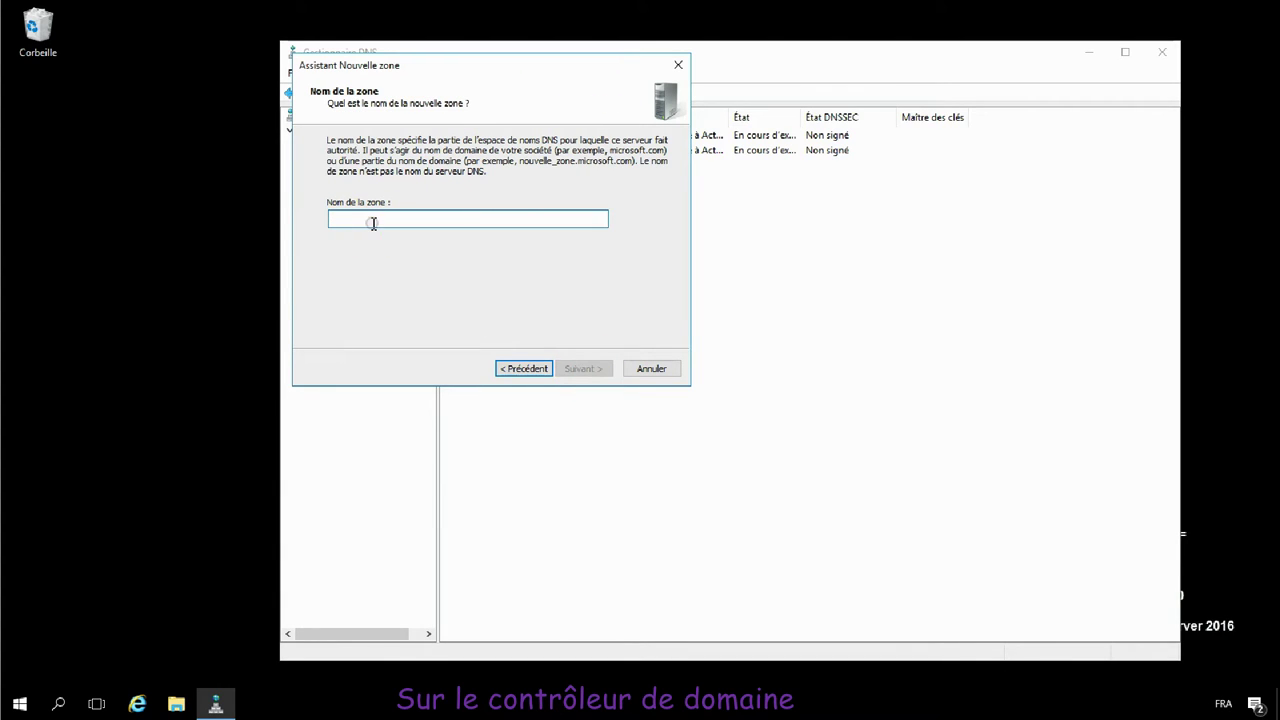
{"action": "type", "text": "frbmg.com"}
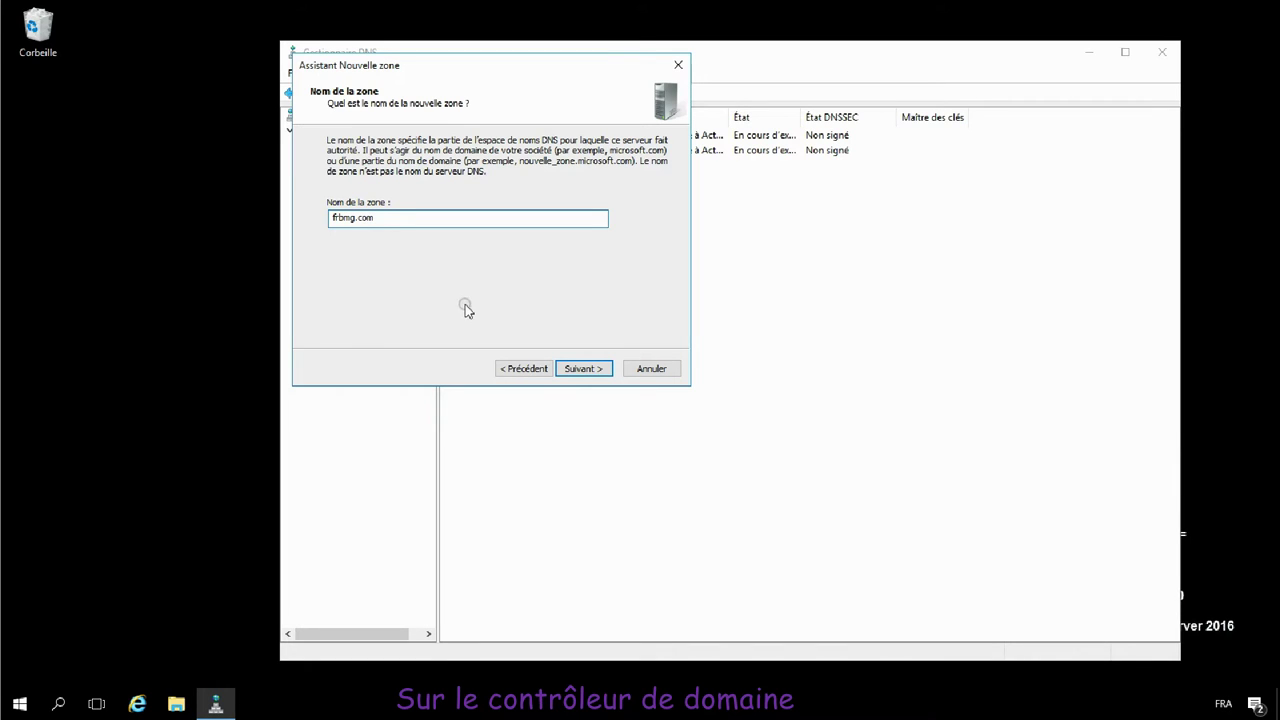
{"action": "left_click", "coordinate": [583, 369]}
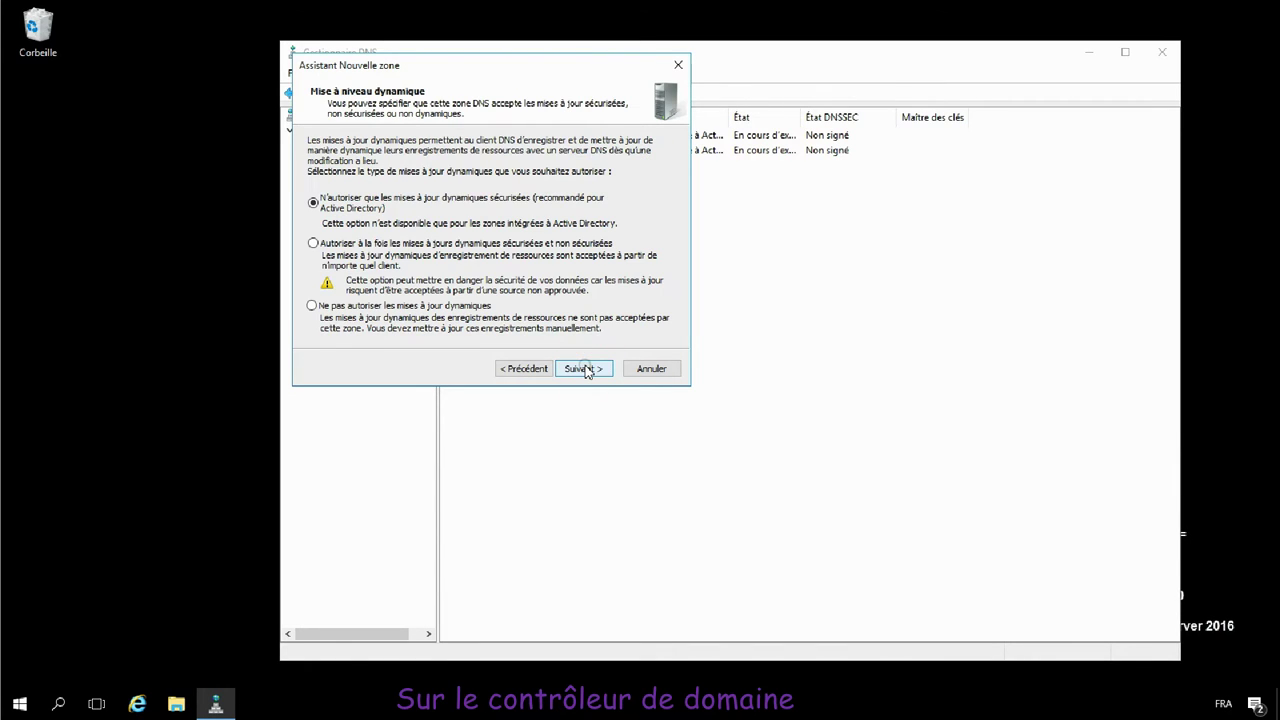
{"action": "left_click", "coordinate": [585, 369]}
{"action": "left_click", "coordinate": [585, 368]}
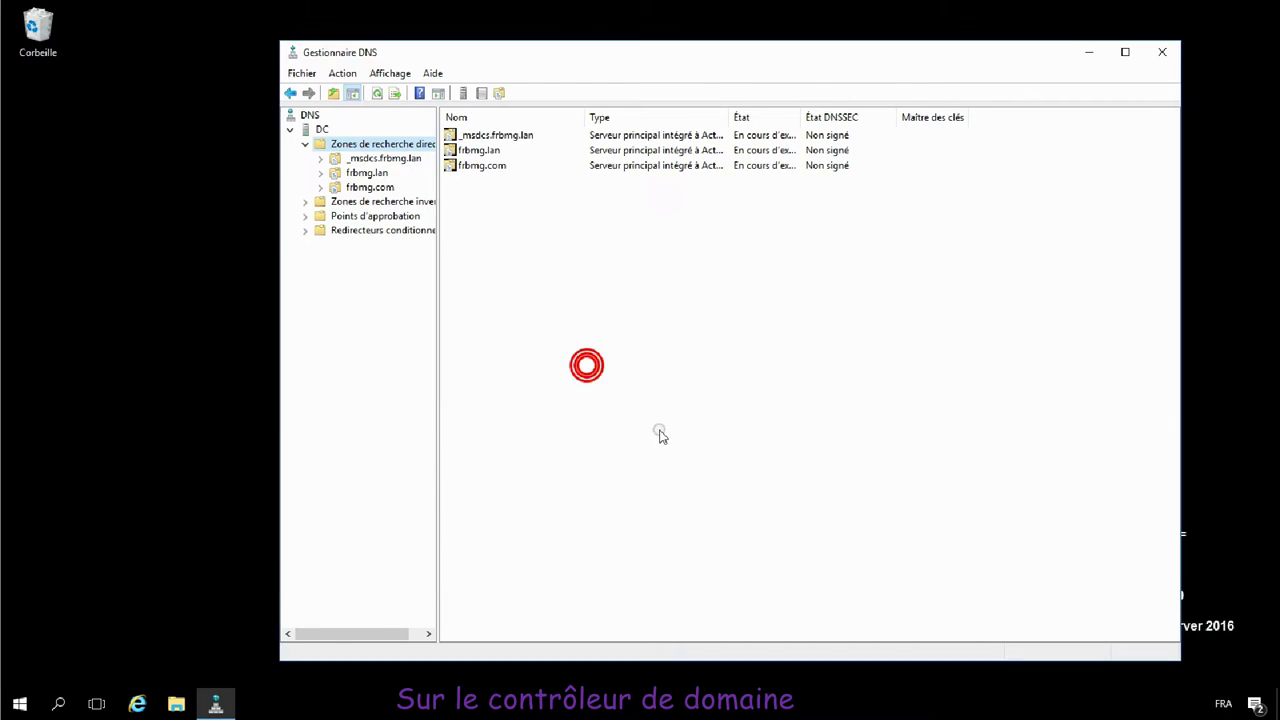
Add a host record named email with IP address 192.168.30.30 to the frbmg.com zone and close the host dialog.
{"action": "left_click", "coordinate": [372, 188]}
{"action": "right_click", "coordinate": [370, 189]}
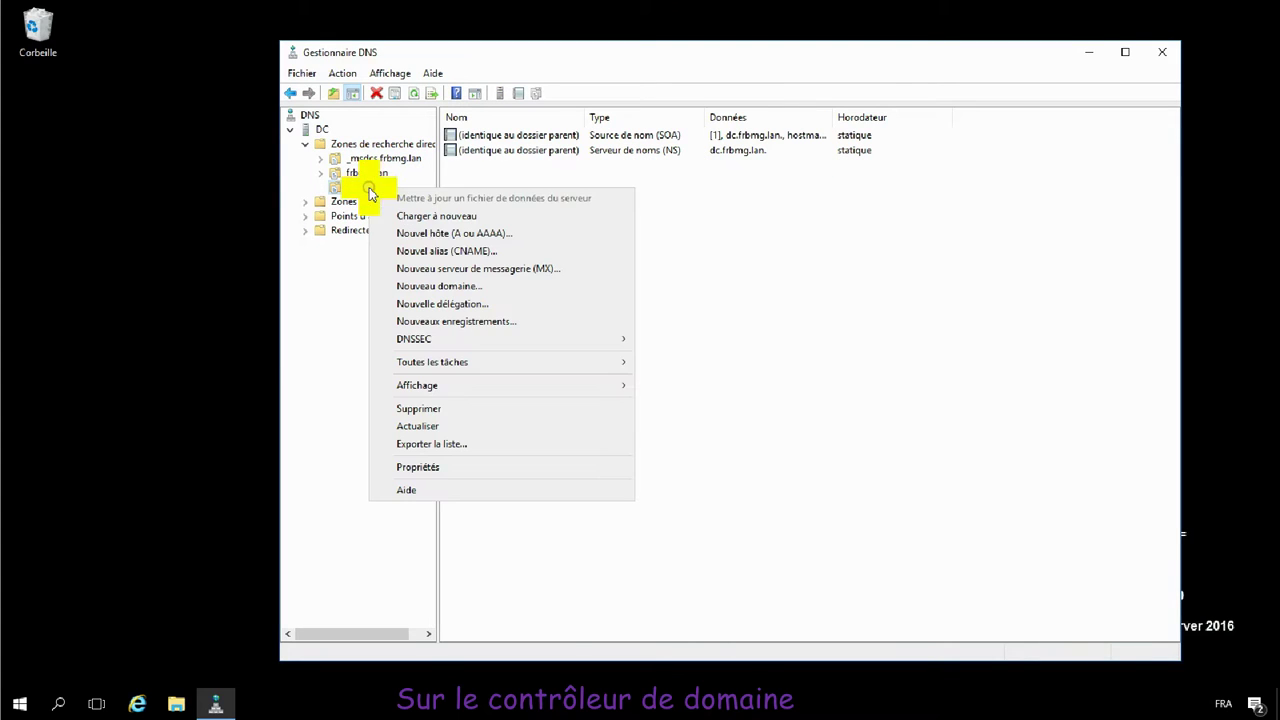
{"action": "left_click", "coordinate": [490, 233]}
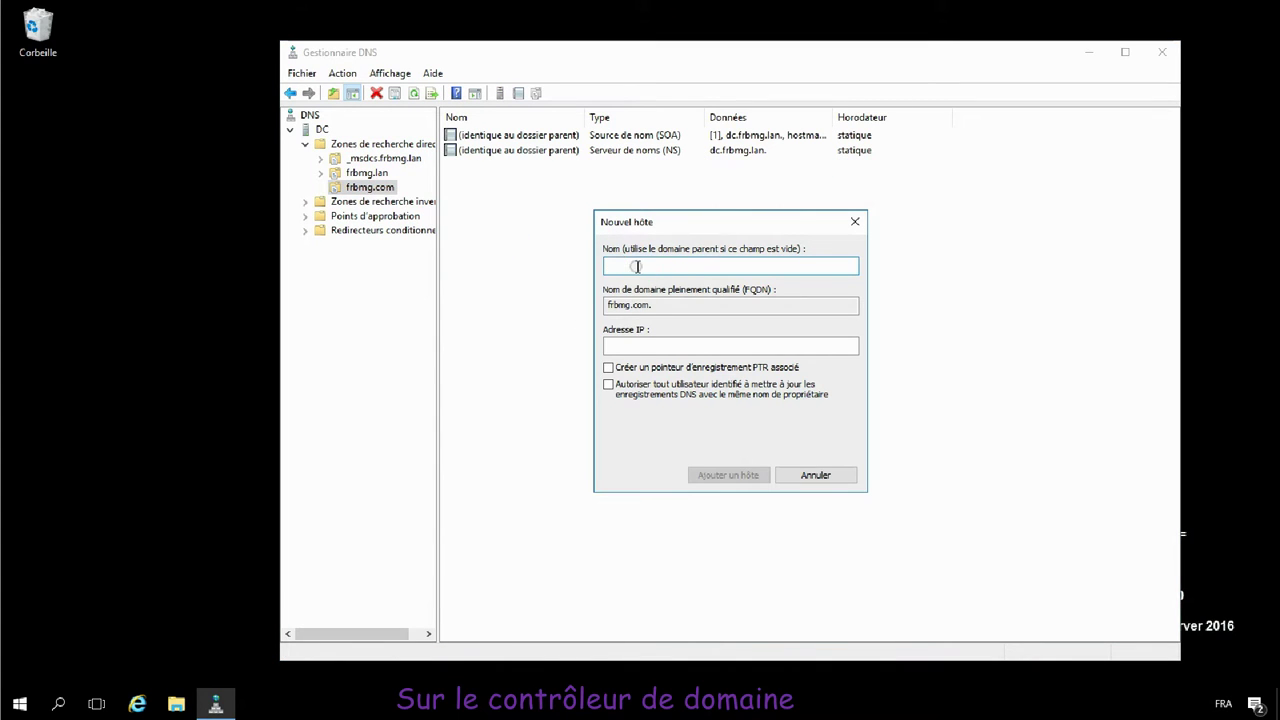
{"action": "type", "text": "email"}
{"action": "left_click", "coordinate": [631, 345]}
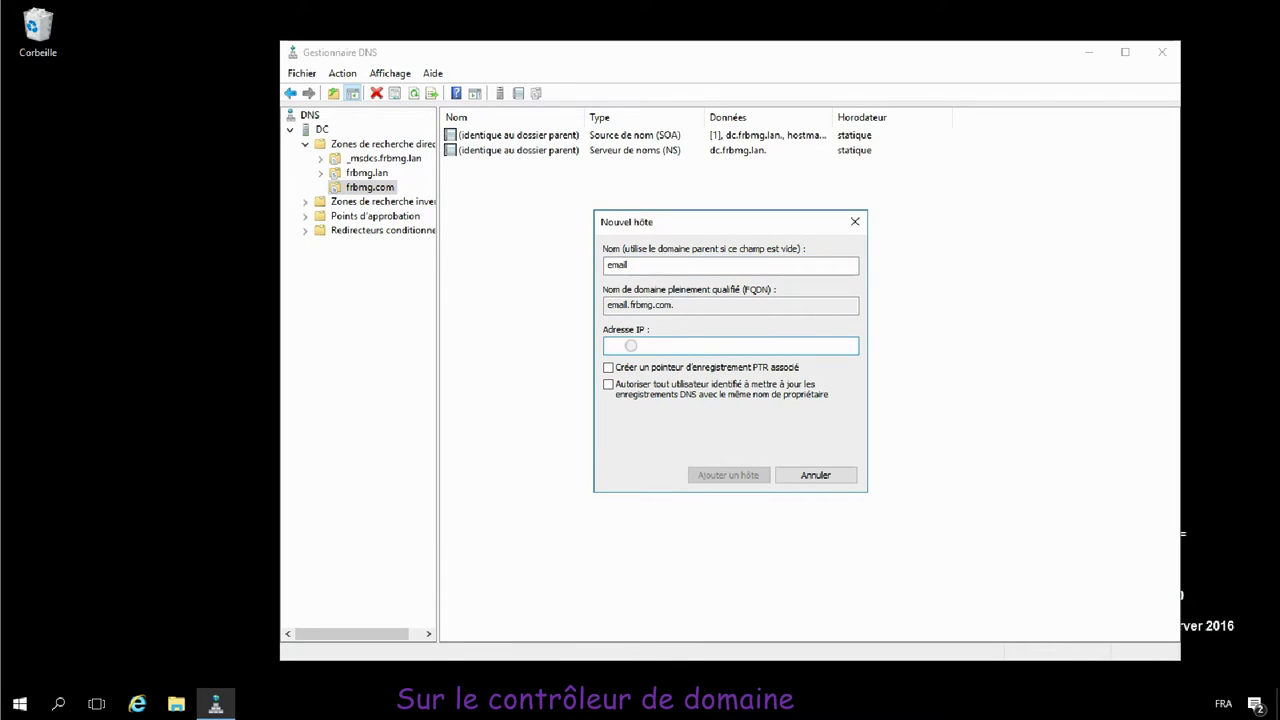
{"action": "type", "text": "frbmg.com"}
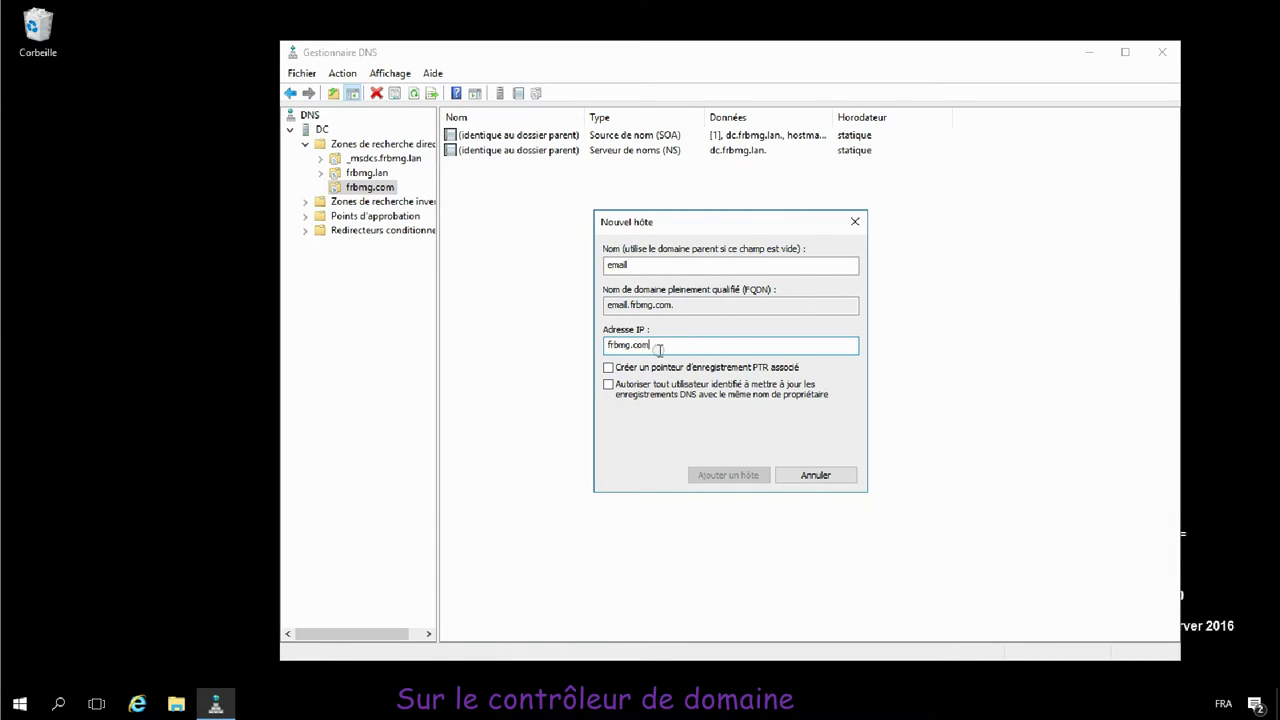
{"action": "left_click_drag", "start_coordinate": [663, 346], "coordinate": [596, 350]}
{"action": "key", "text": "BackSpace"}
{"action": "type", "text": "192.168.30.30"}
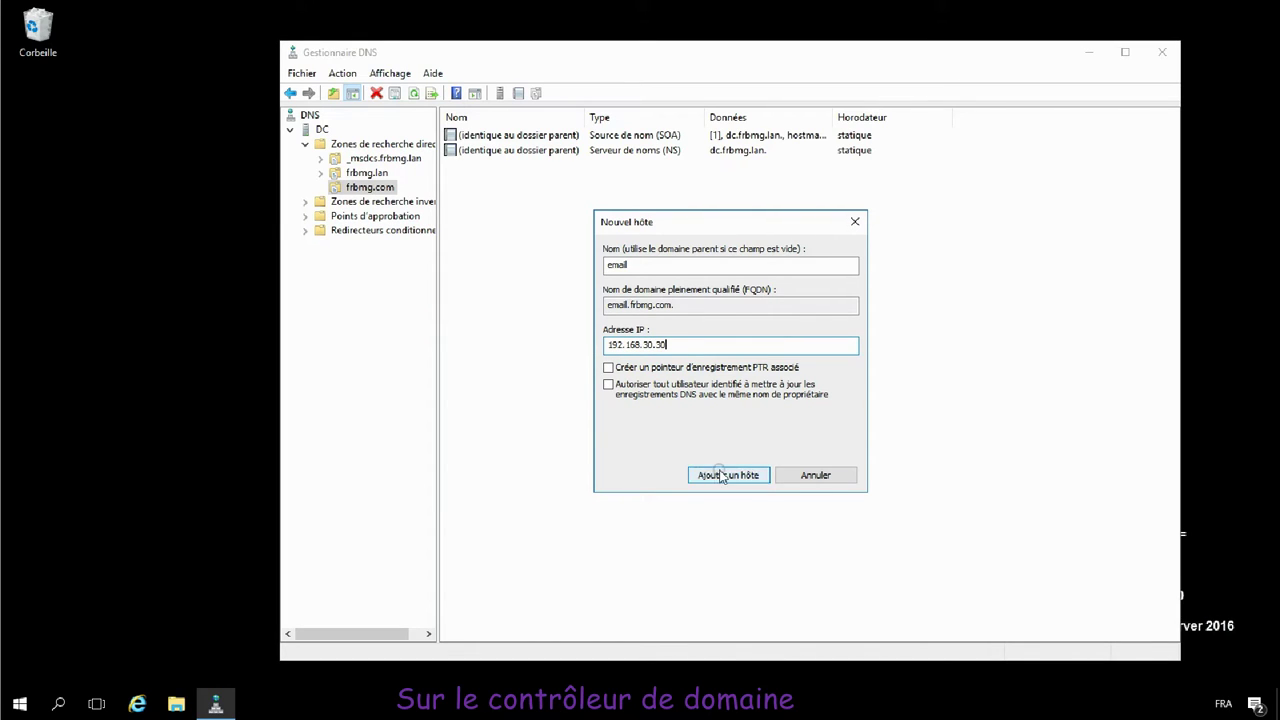
{"action": "left_click", "coordinate": [720, 475]}
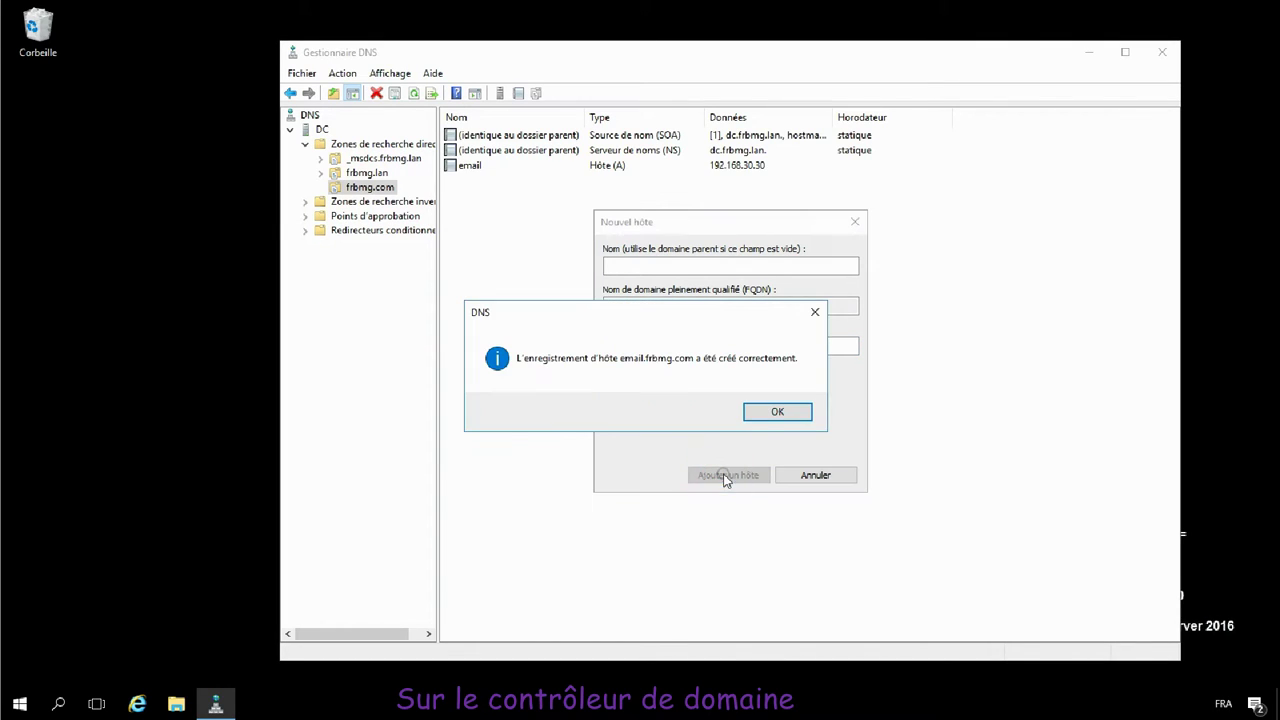
{"action": "left_click", "coordinate": [767, 416]}
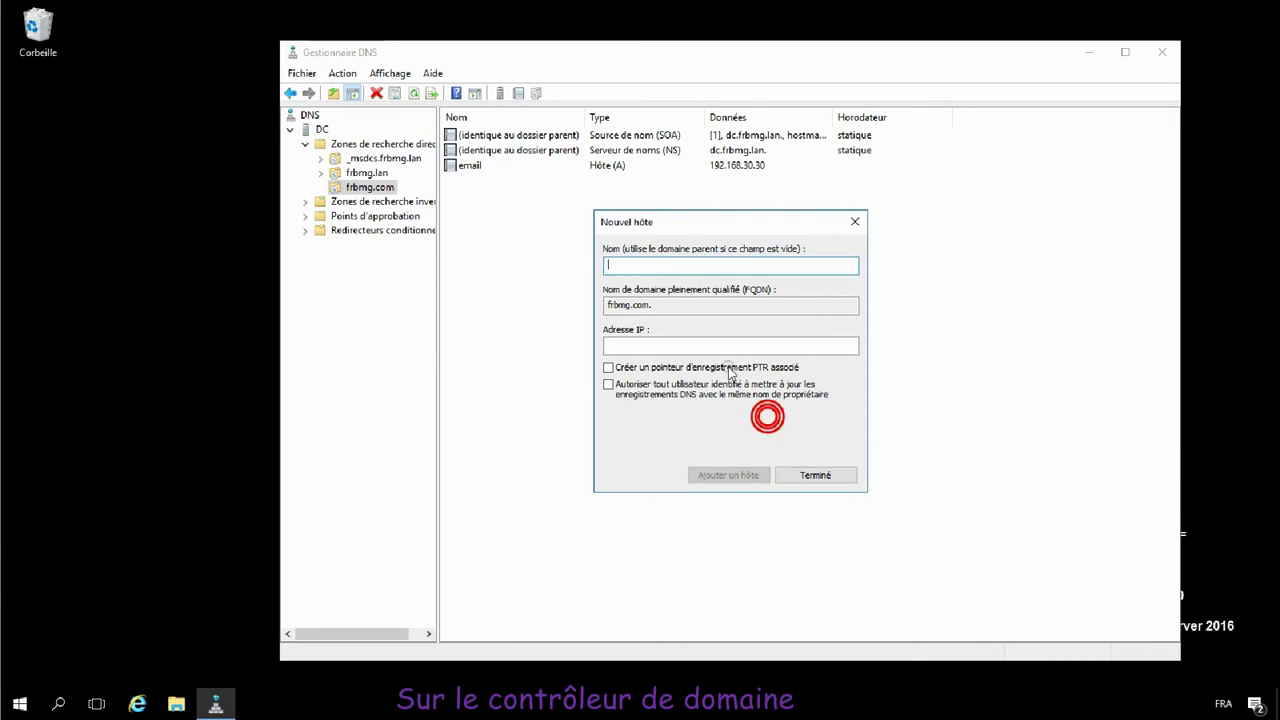
{"action": "left_click", "coordinate": [812, 470]}
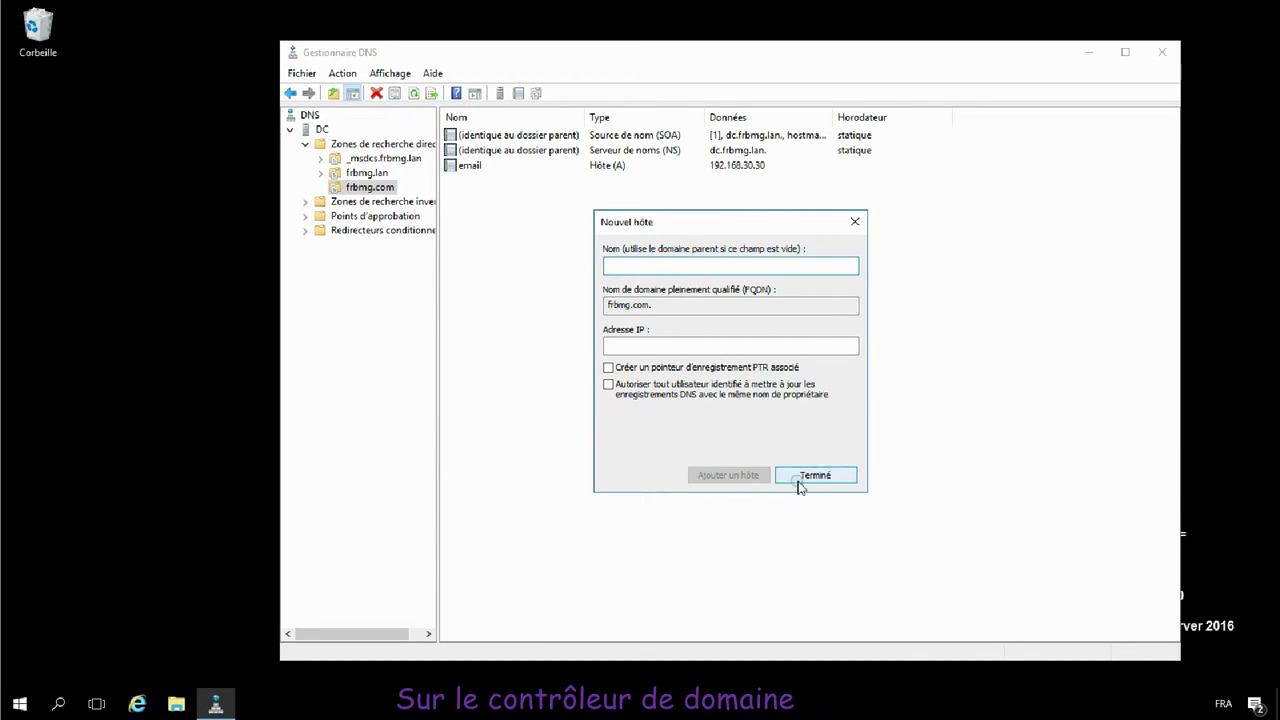
{"action": "left_click", "coordinate": [812, 476]}
Add an MX record with priority 10 to the frbmg.com zone, pointing to the email.frbmg.com host, and close DNS Manager.
{"action": "right_click", "coordinate": [378, 188]}
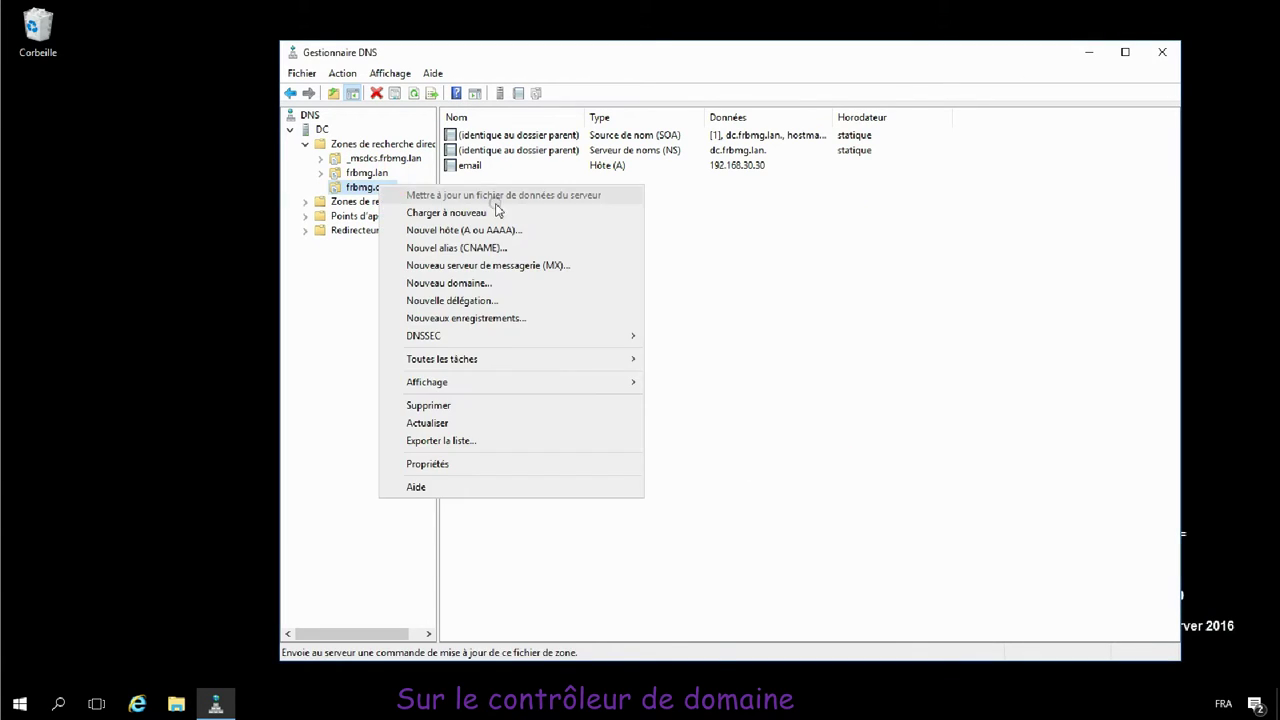
{"action": "left_click", "coordinate": [511, 264]}
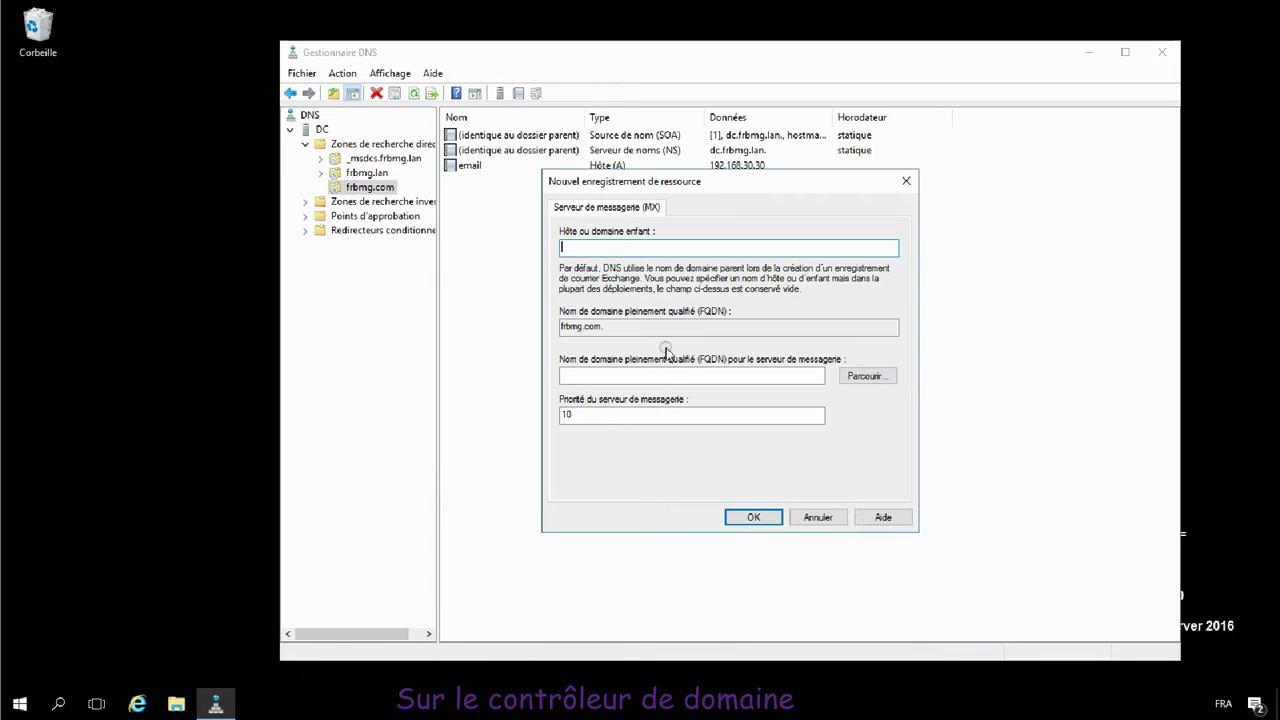
{"action": "left_click", "coordinate": [862, 377]}
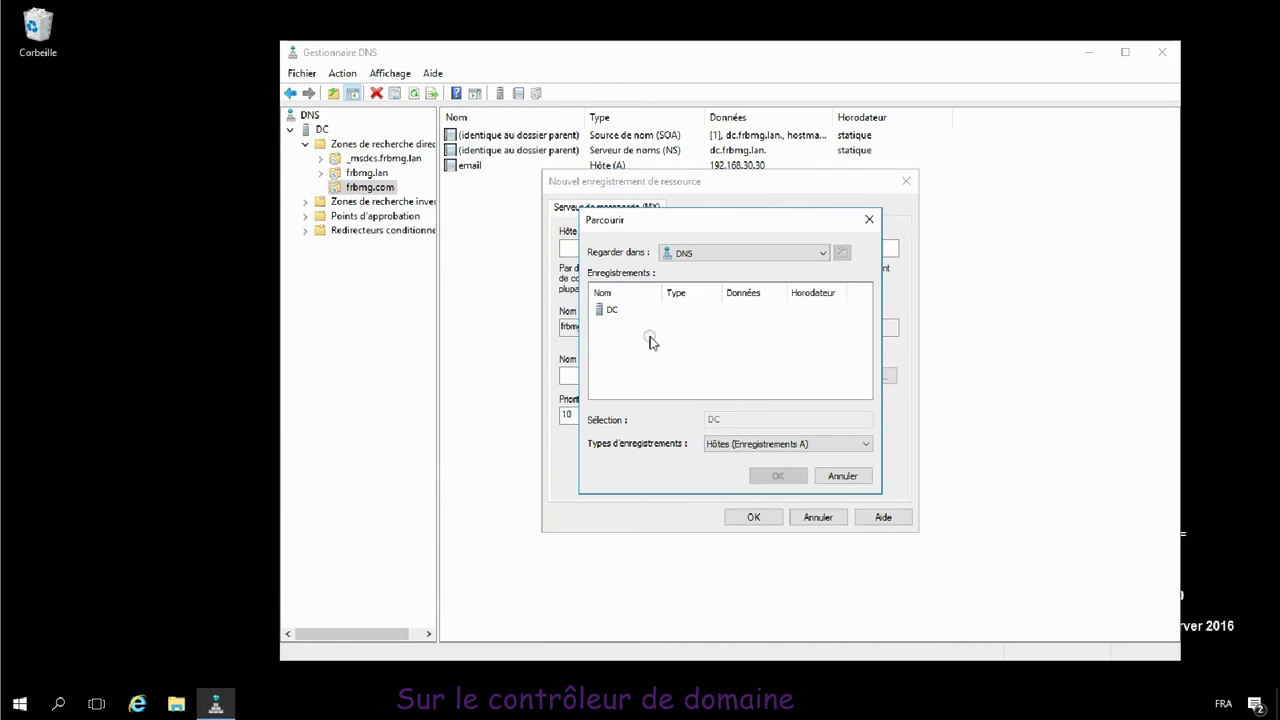
{"action": "double_click", "coordinate": [610, 310]}
{"action": "double_click", "coordinate": [625, 312]}
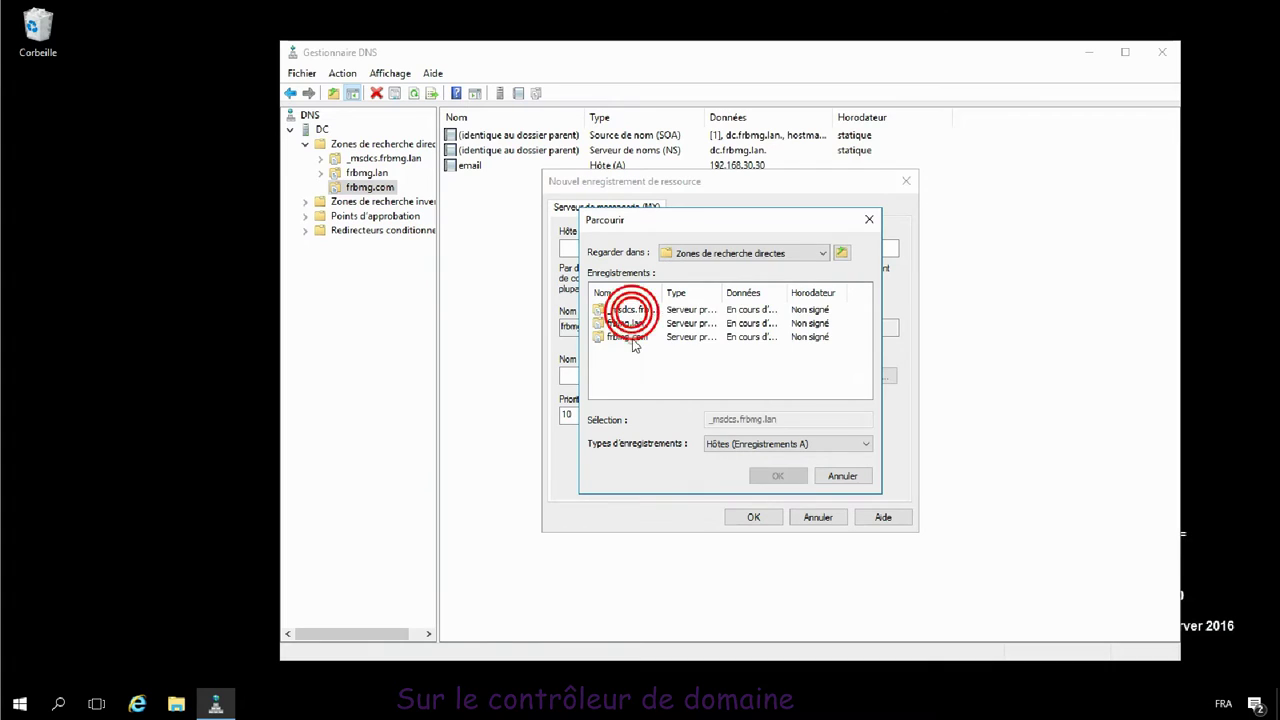
{"action": "double_click", "coordinate": [631, 336]}
{"action": "double_click", "coordinate": [610, 310]}
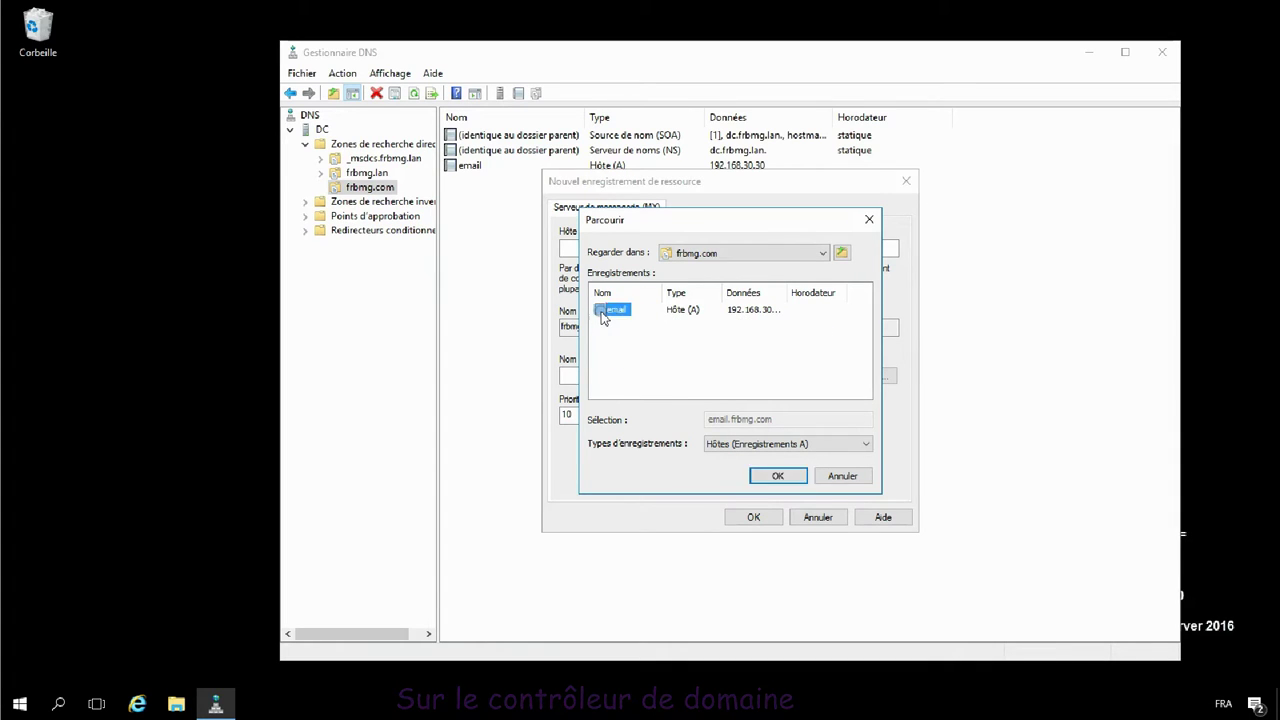
{"action": "left_click", "coordinate": [753, 518]}
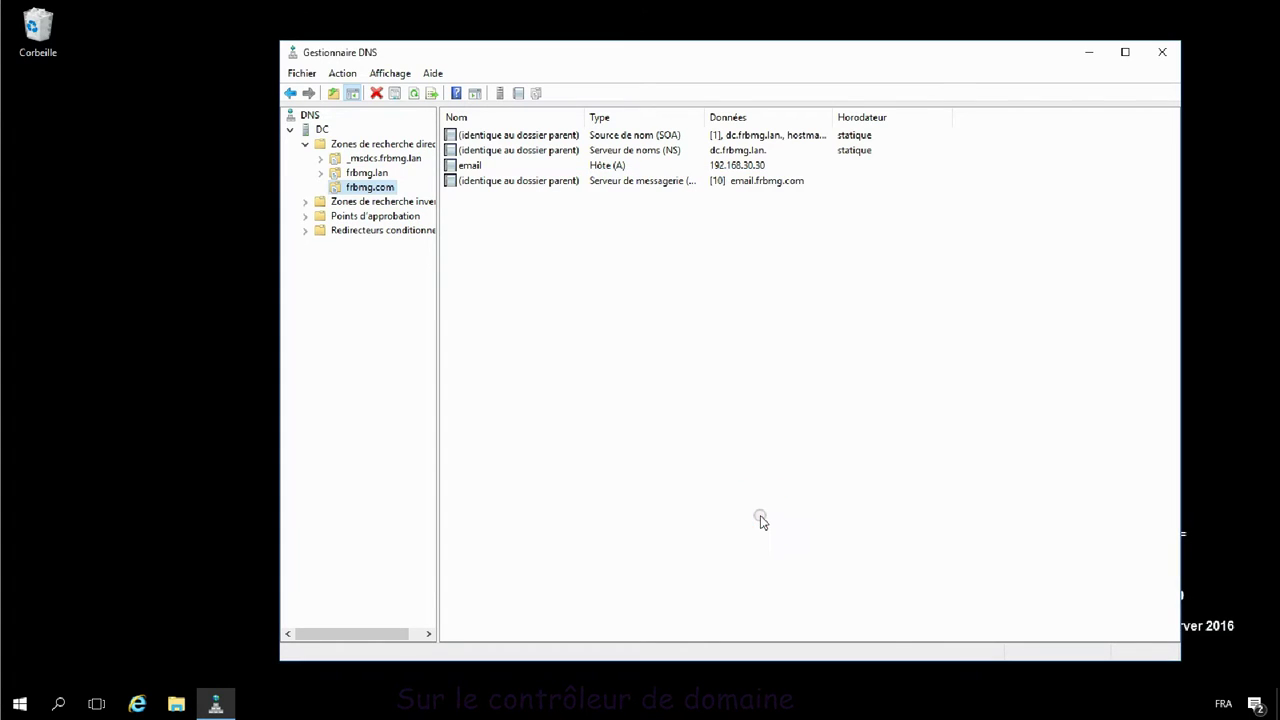
{"action": "left_click", "coordinate": [1162, 52]}
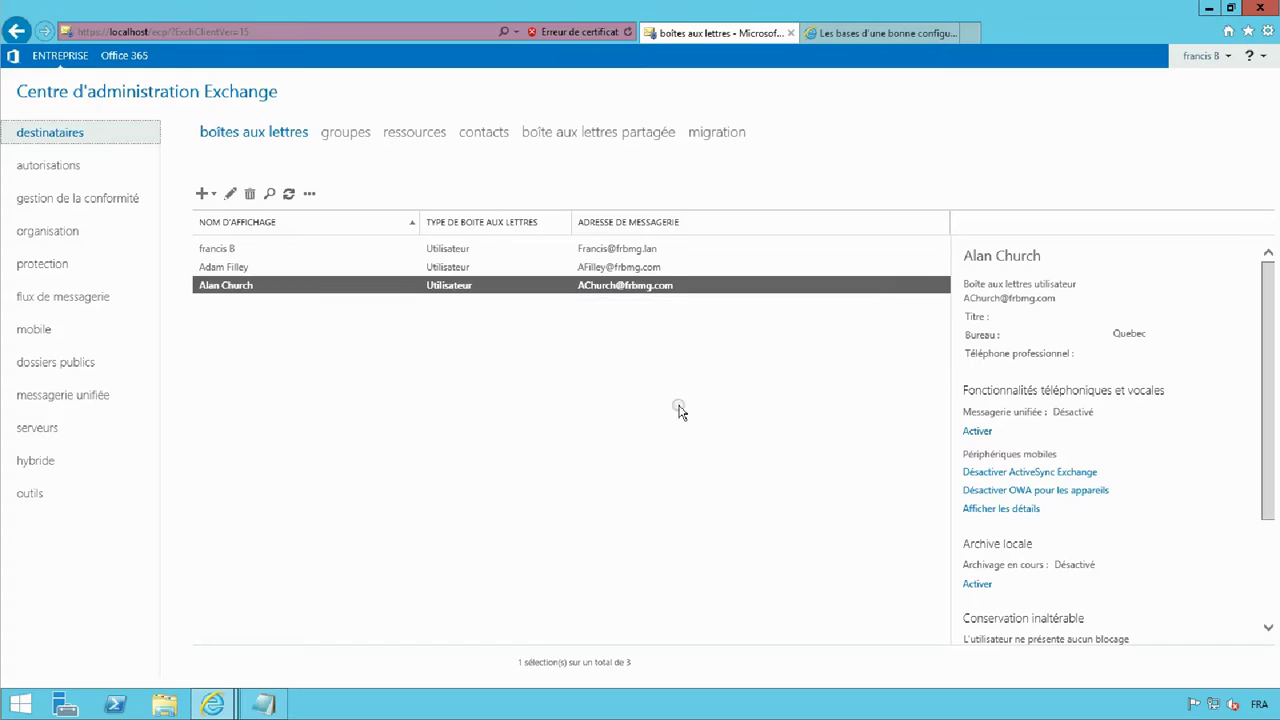
In the Exchange admin center, examine the ecp virtual directory's general and authentication settings and close them without saving.
{"action": "left_click", "coordinate": [36, 430]}
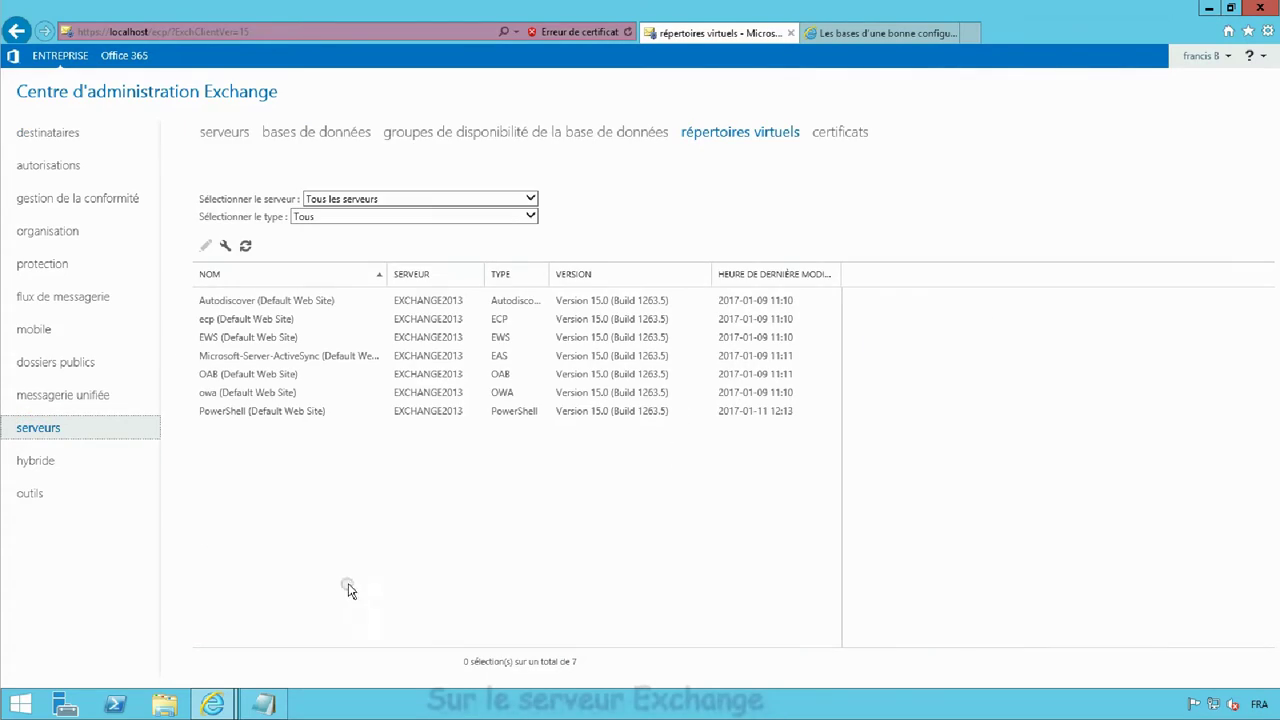
{"action": "left_click", "coordinate": [768, 136]}
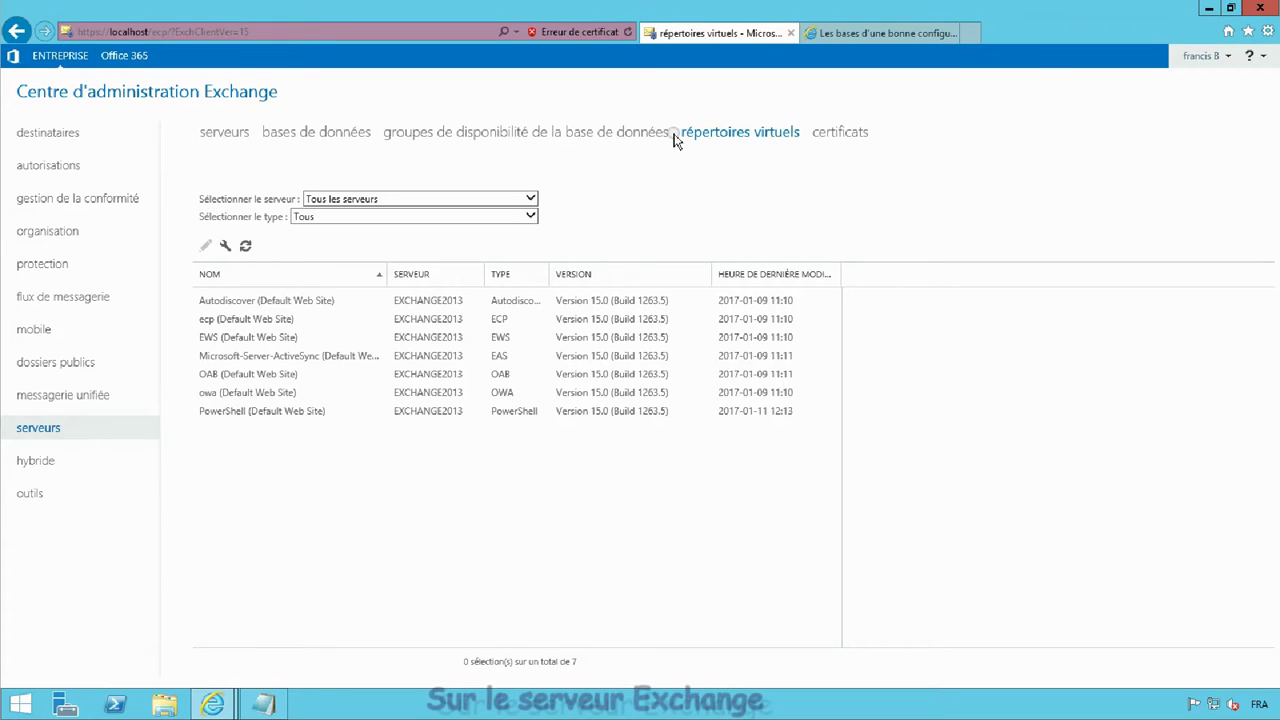
{"action": "double_click", "coordinate": [230, 318]}
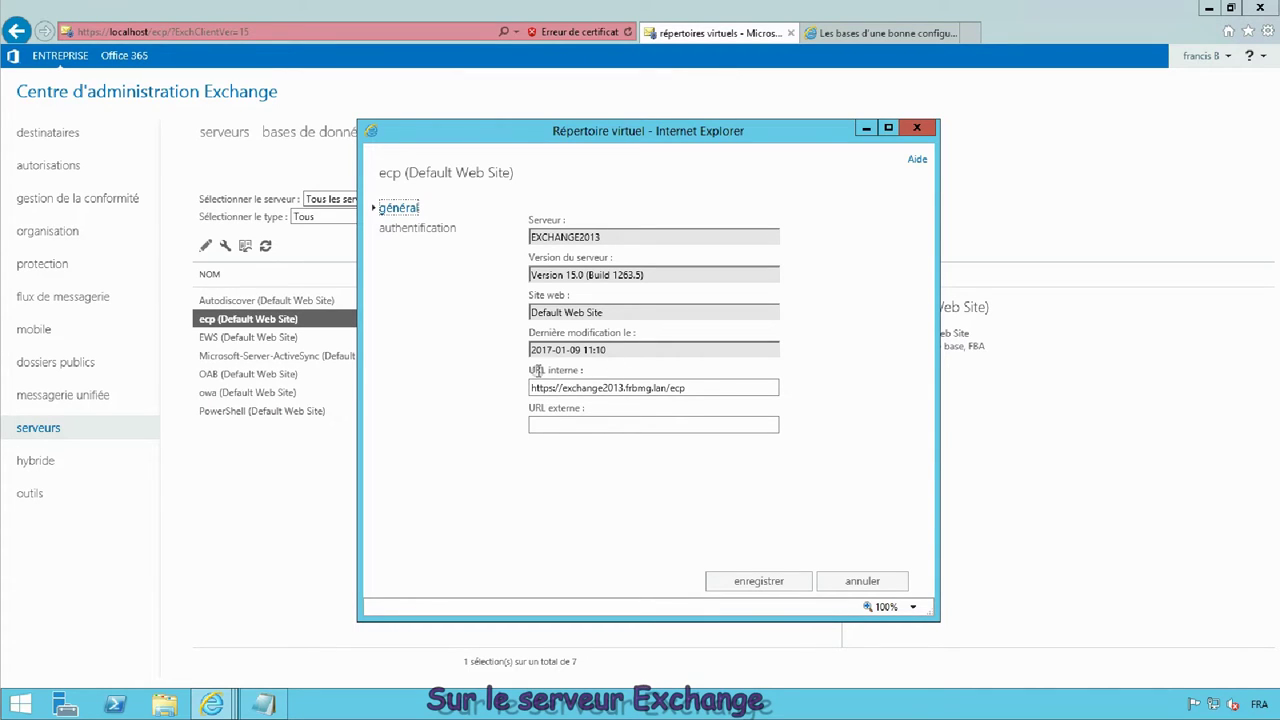
{"action": "left_click", "coordinate": [412, 230]}
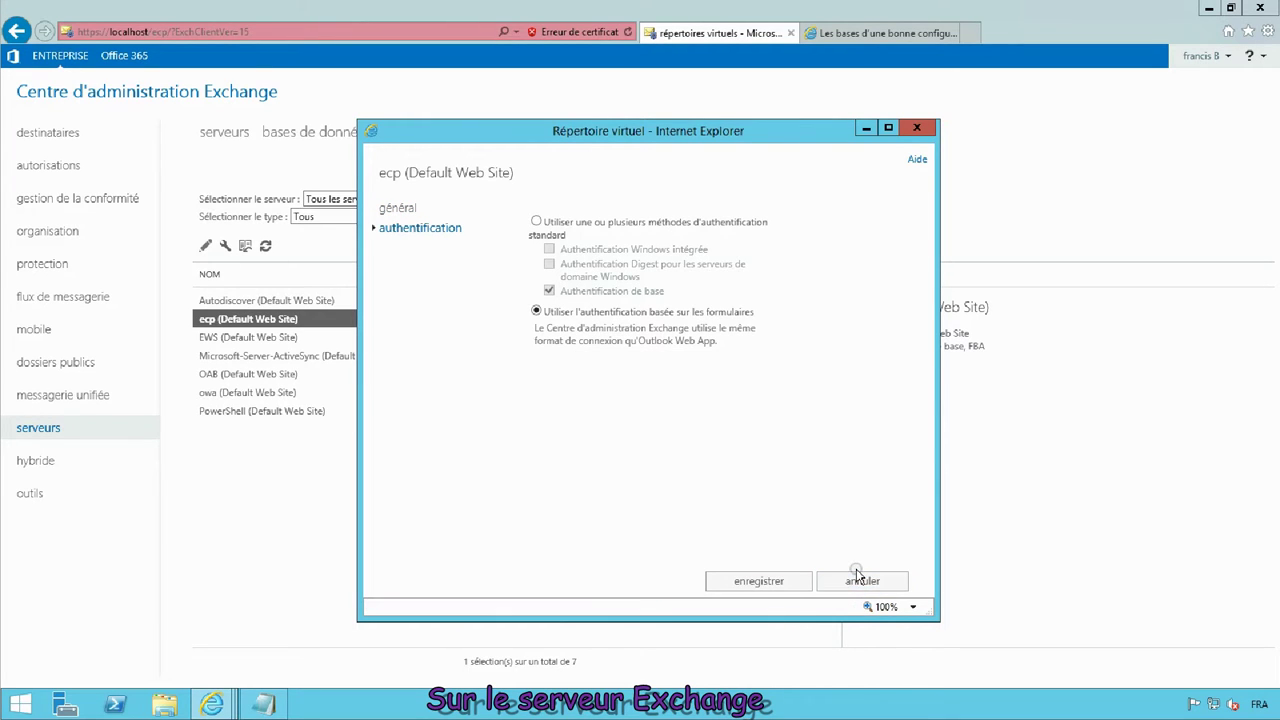
{"action": "left_click", "coordinate": [866, 584]}
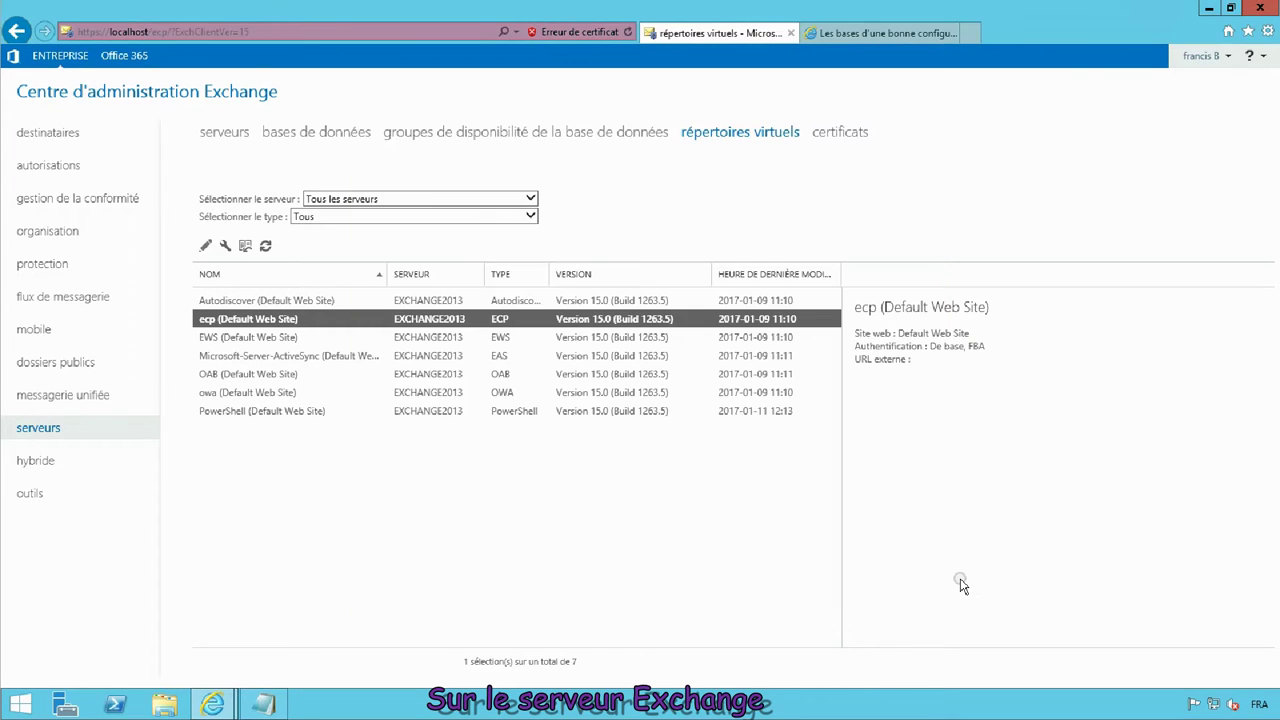
Launch the Exchange Management Shell as administrator and approve the User Account Control request.
{"action": "left_click", "coordinate": [22, 708]}
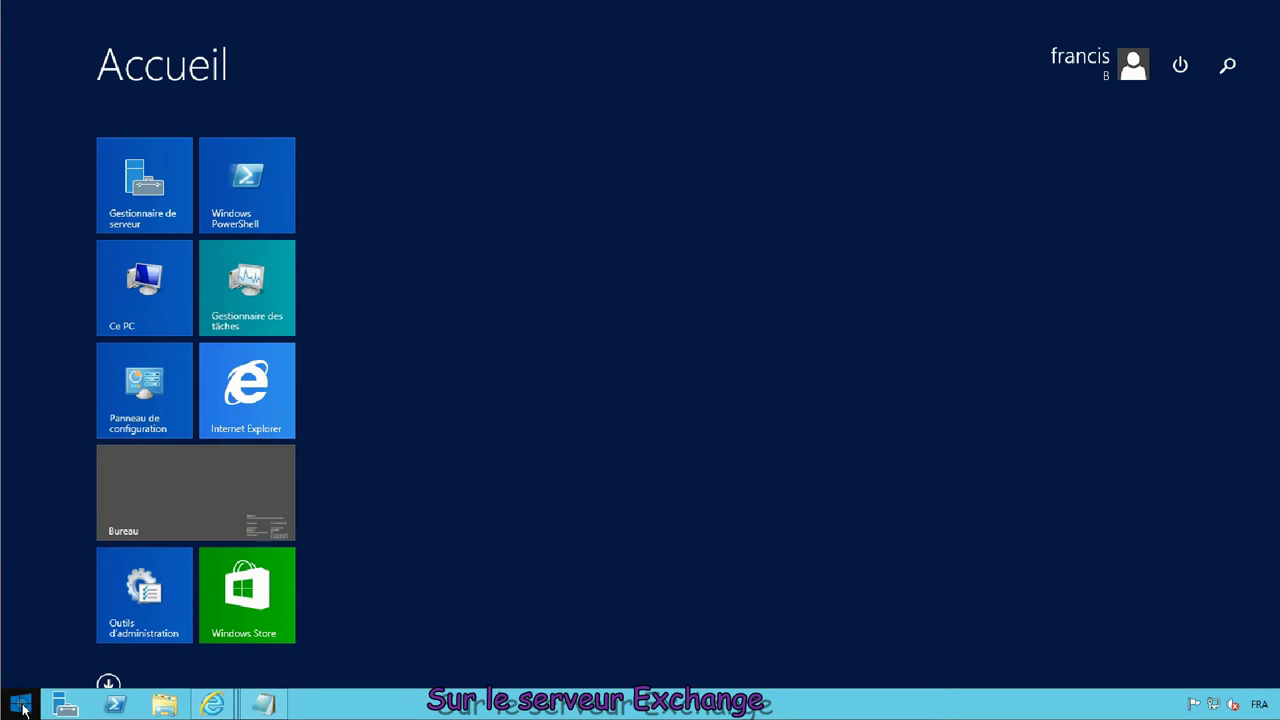
{"action": "left_click", "coordinate": [108, 683]}
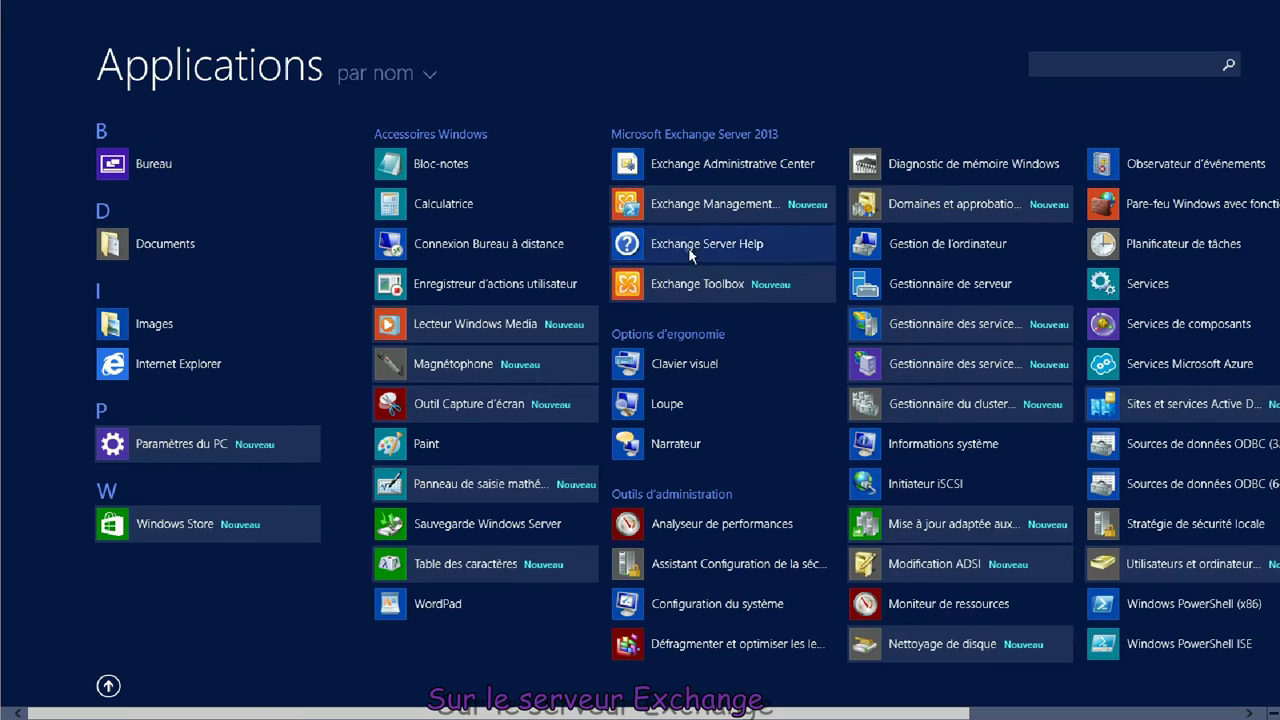
{"action": "right_click", "coordinate": [695, 207]}
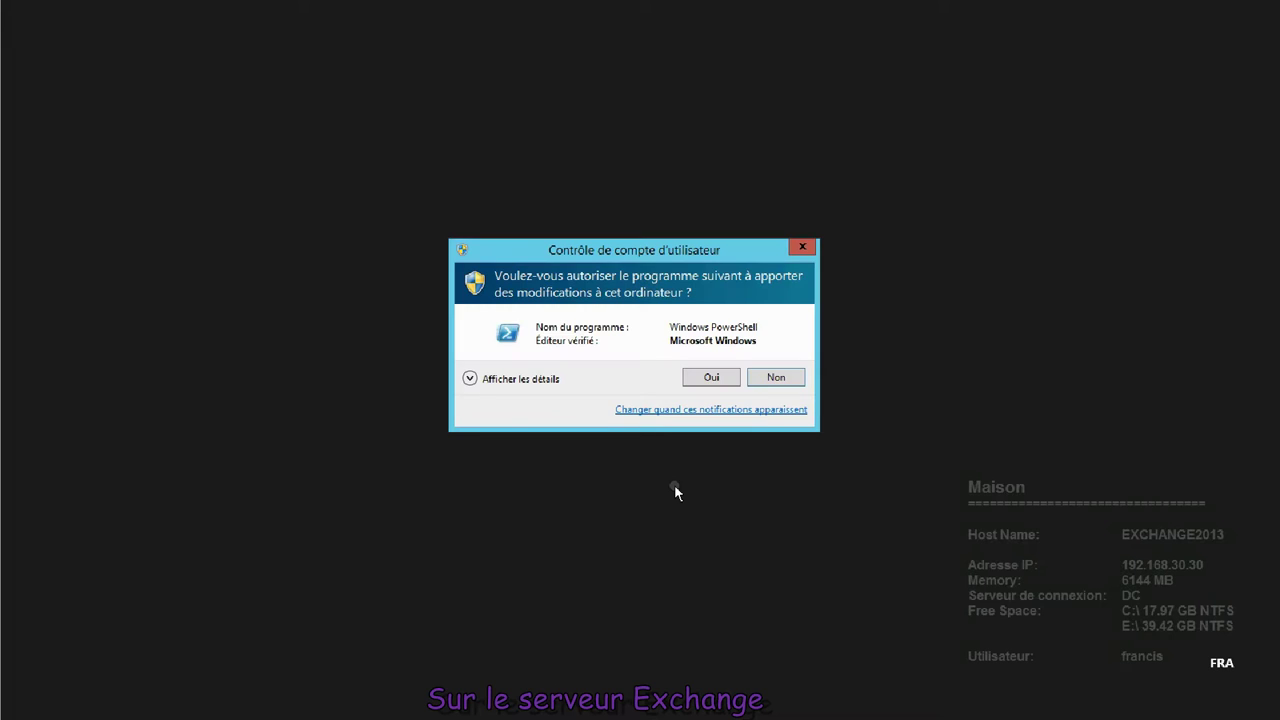
{"action": "left_click", "coordinate": [713, 376]}
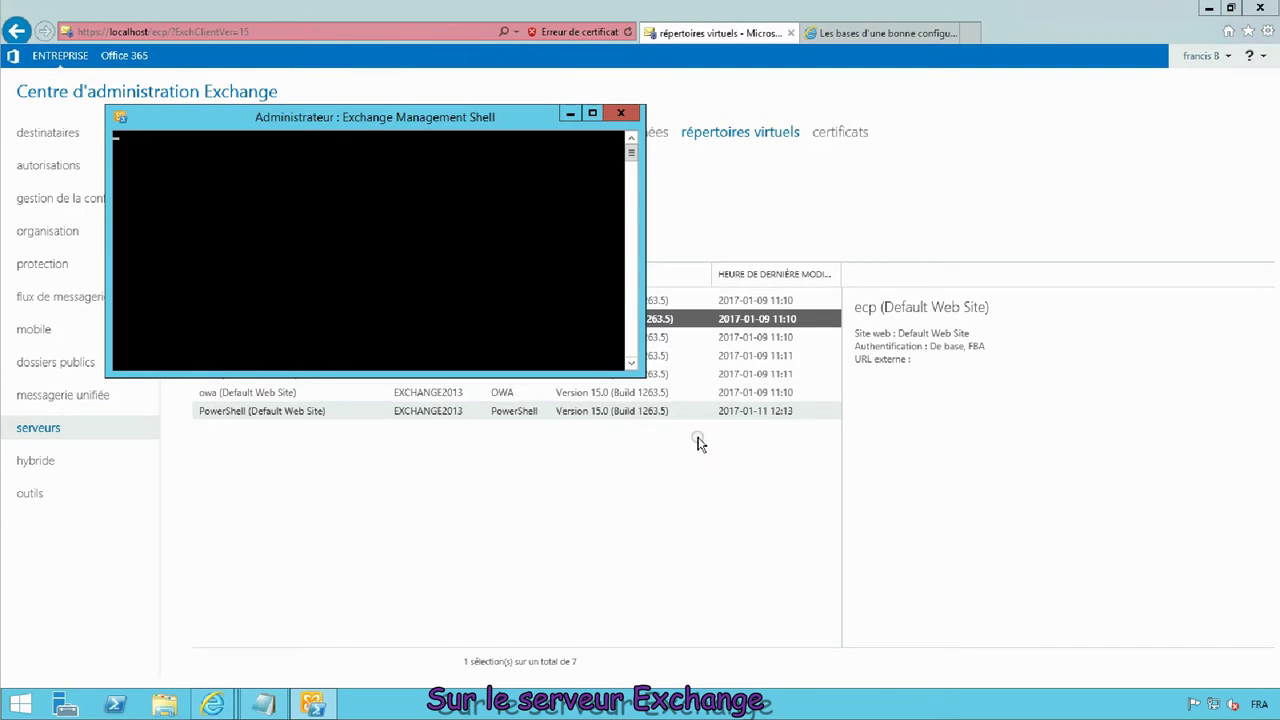
Copy all the email.frbmg.com virtual directory, receive connector and Autodiscover commands from Notepad and run them in the Exchange Management Shell.
{"action": "left_click", "coordinate": [263, 705]}
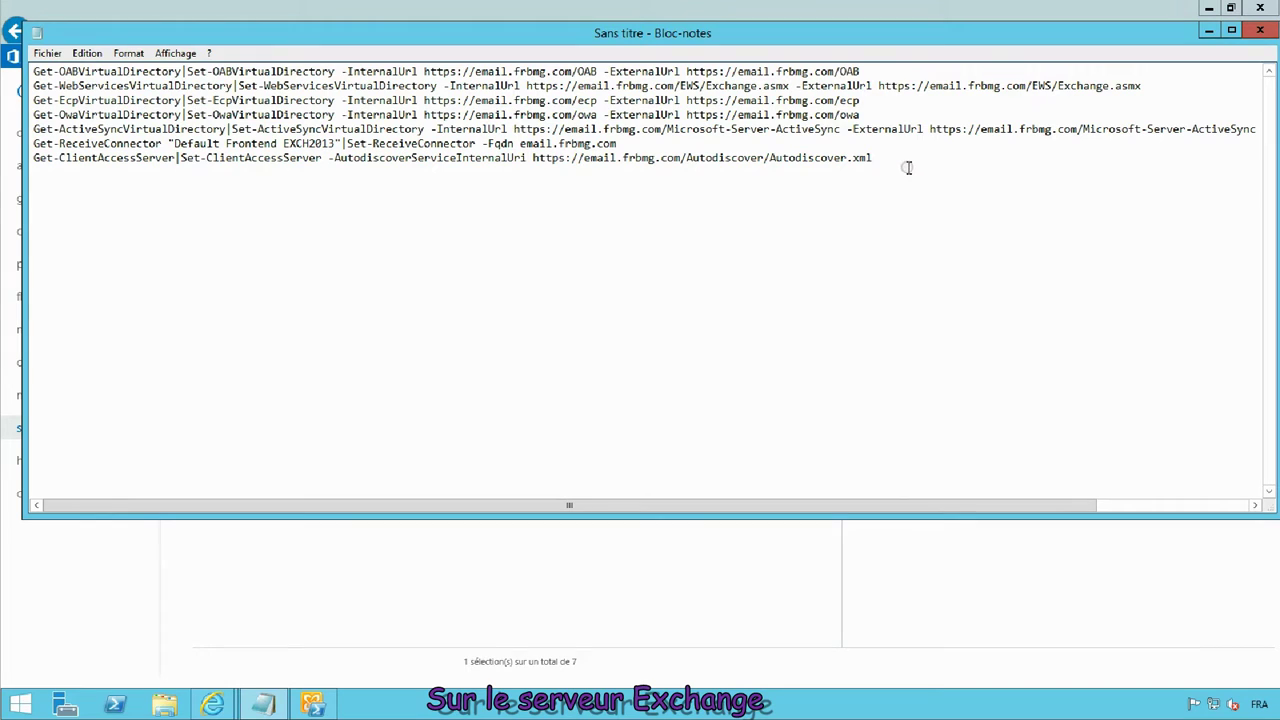
{"action": "left_click_drag", "start_coordinate": [906, 160], "coordinate": [44, 73]}
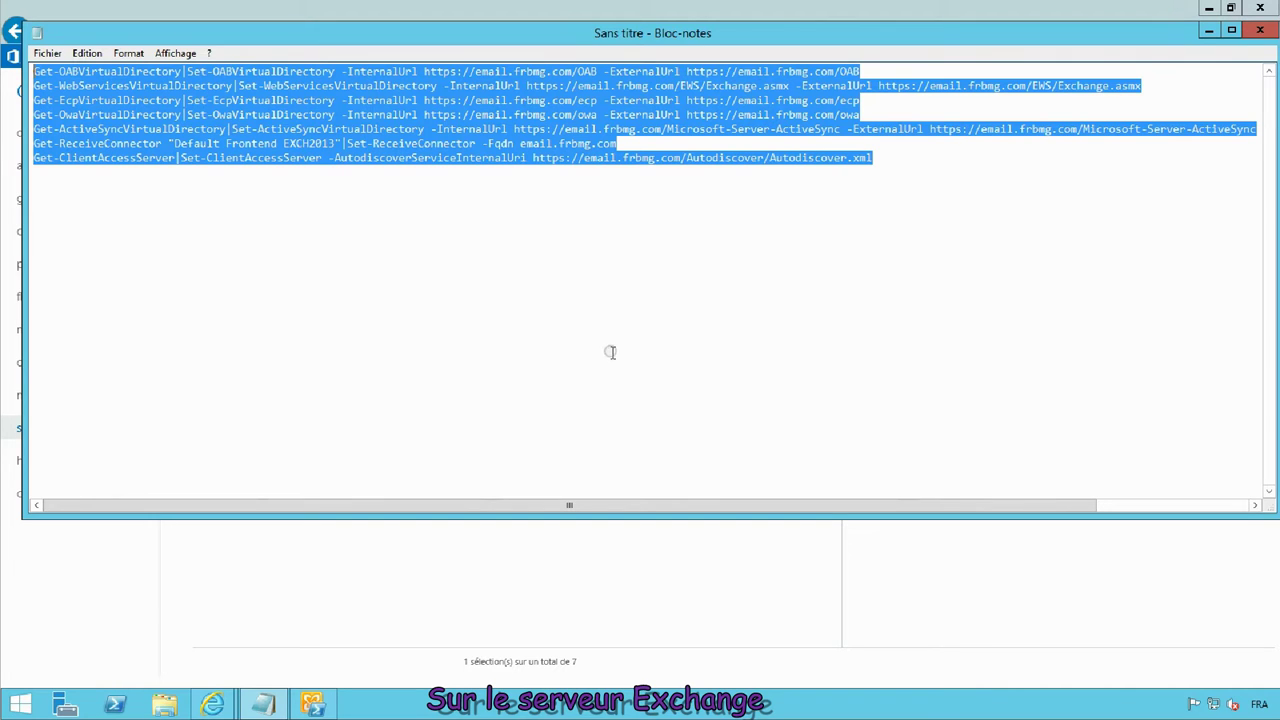
{"action": "left_click_drag", "start_coordinate": [1155, 32], "coordinate": [1171, 385]}
{"action": "left_click", "coordinate": [564, 268]}
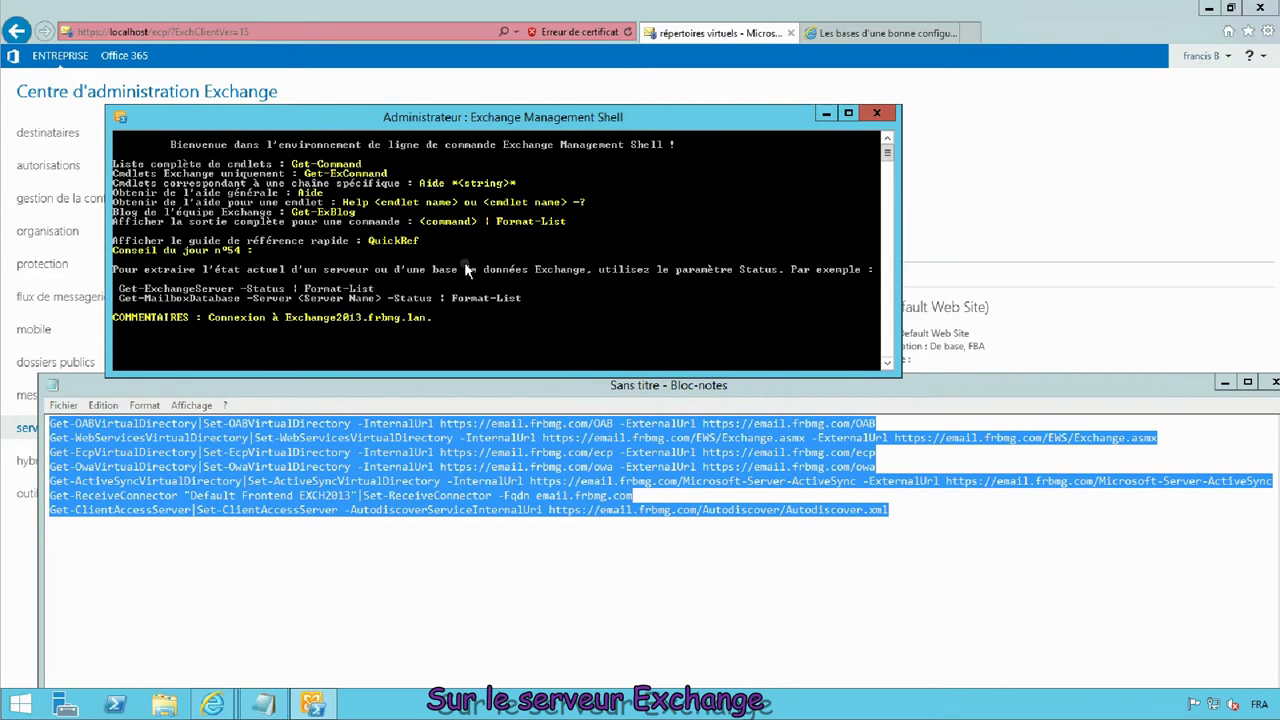
{"action": "left_click_drag", "start_coordinate": [514, 112], "coordinate": [505, 43]}
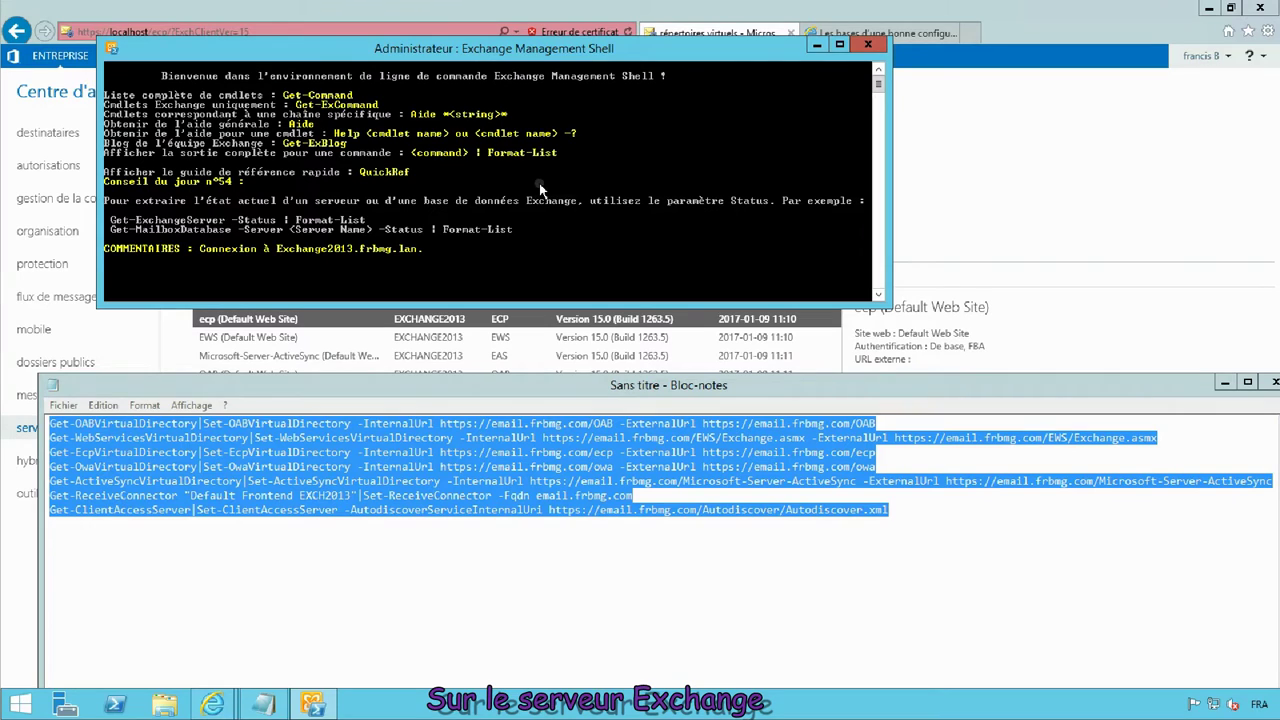
{"action": "right_click", "coordinate": [358, 254]}
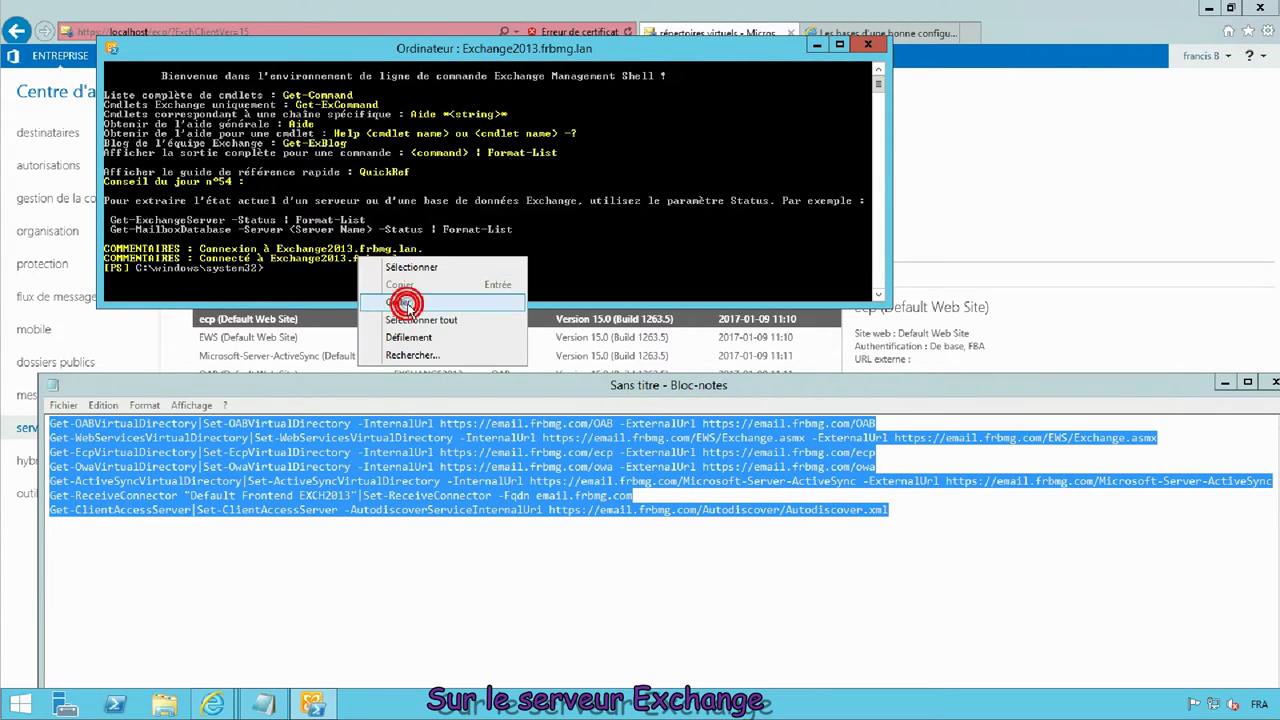
{"action": "left_click", "coordinate": [402, 296]}
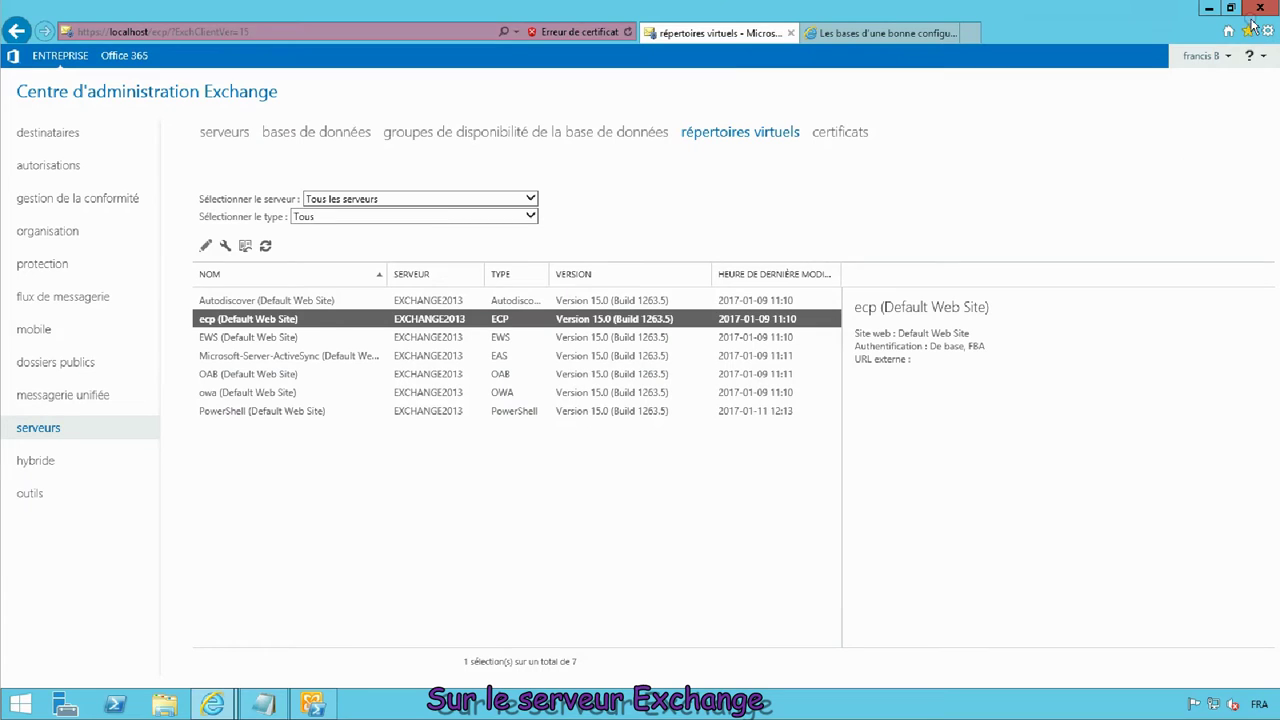
Close all Internet Explorer tabs, reopen the browser and maximize its window.
{"action": "left_click", "coordinate": [1261, 8]}
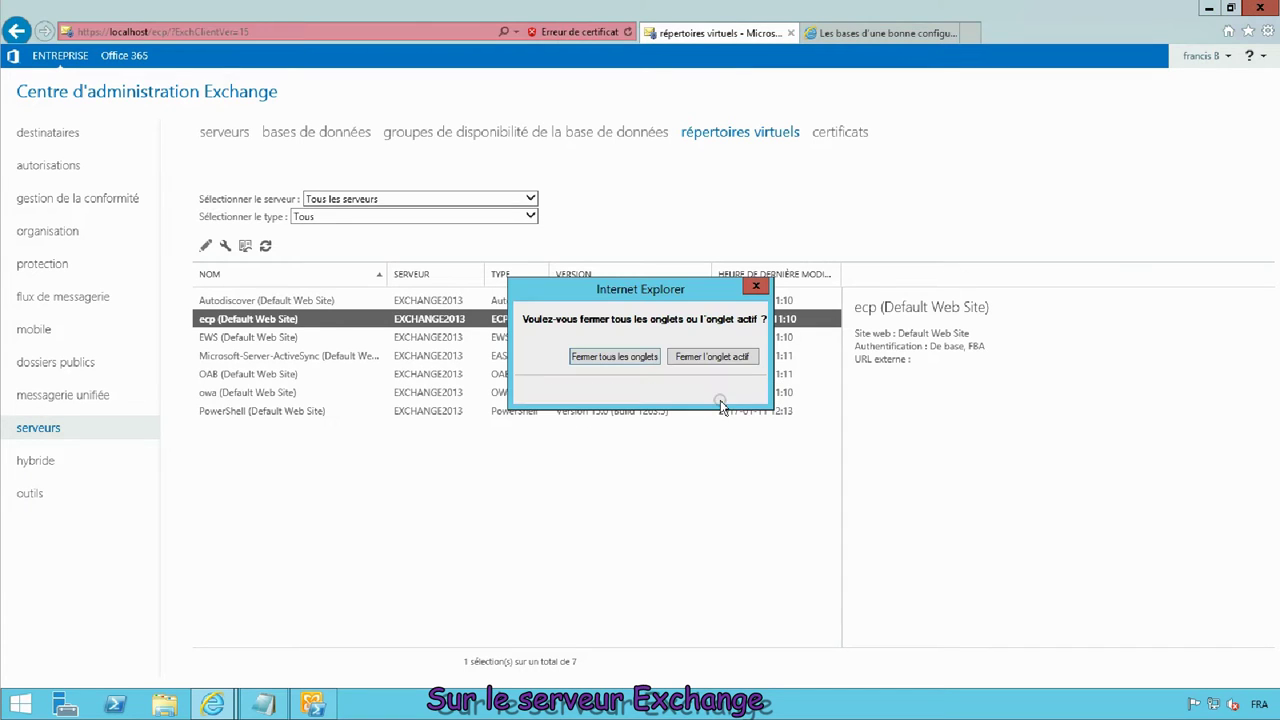
{"action": "left_click", "coordinate": [623, 357]}
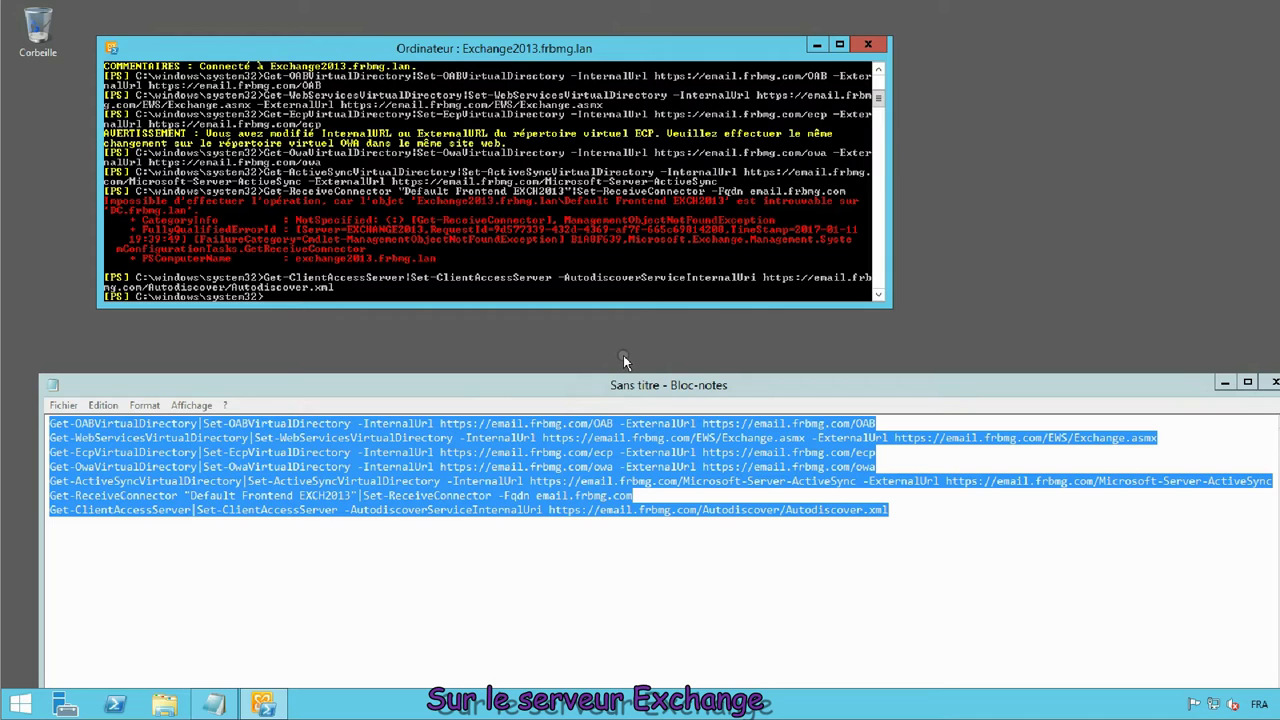
{"action": "left_click", "coordinate": [20, 704]}
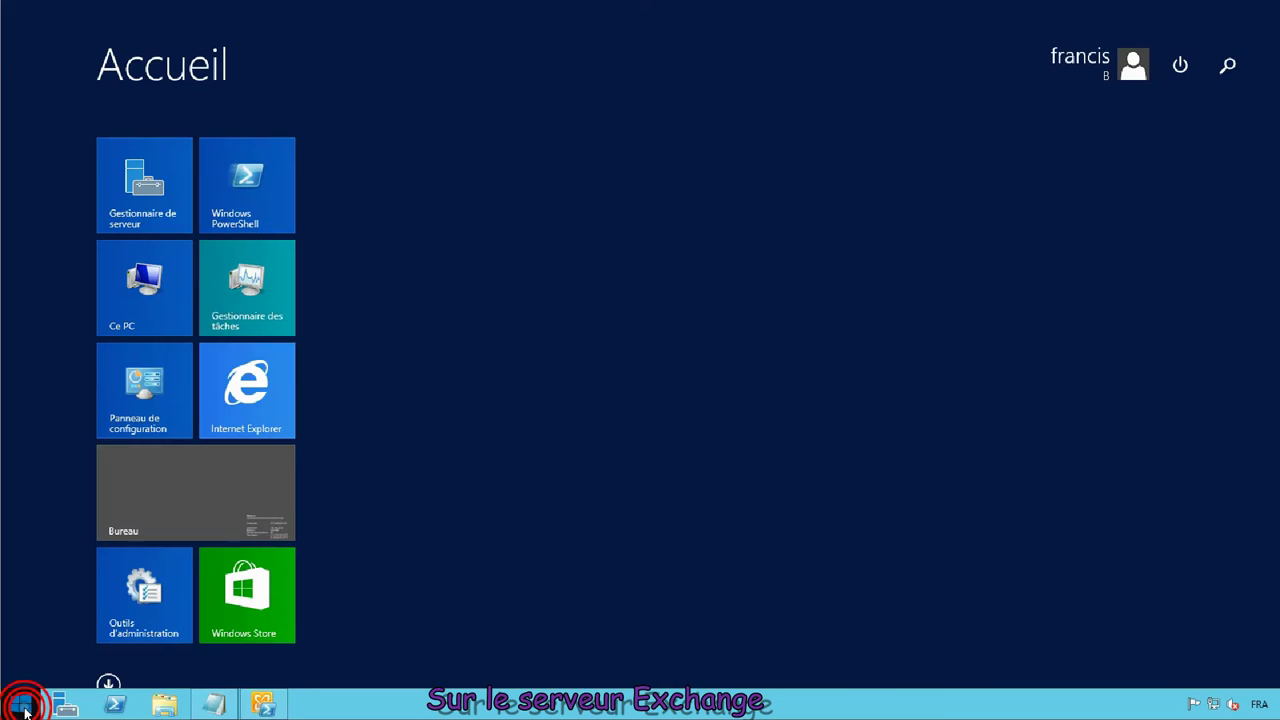
{"action": "left_click", "coordinate": [272, 400]}
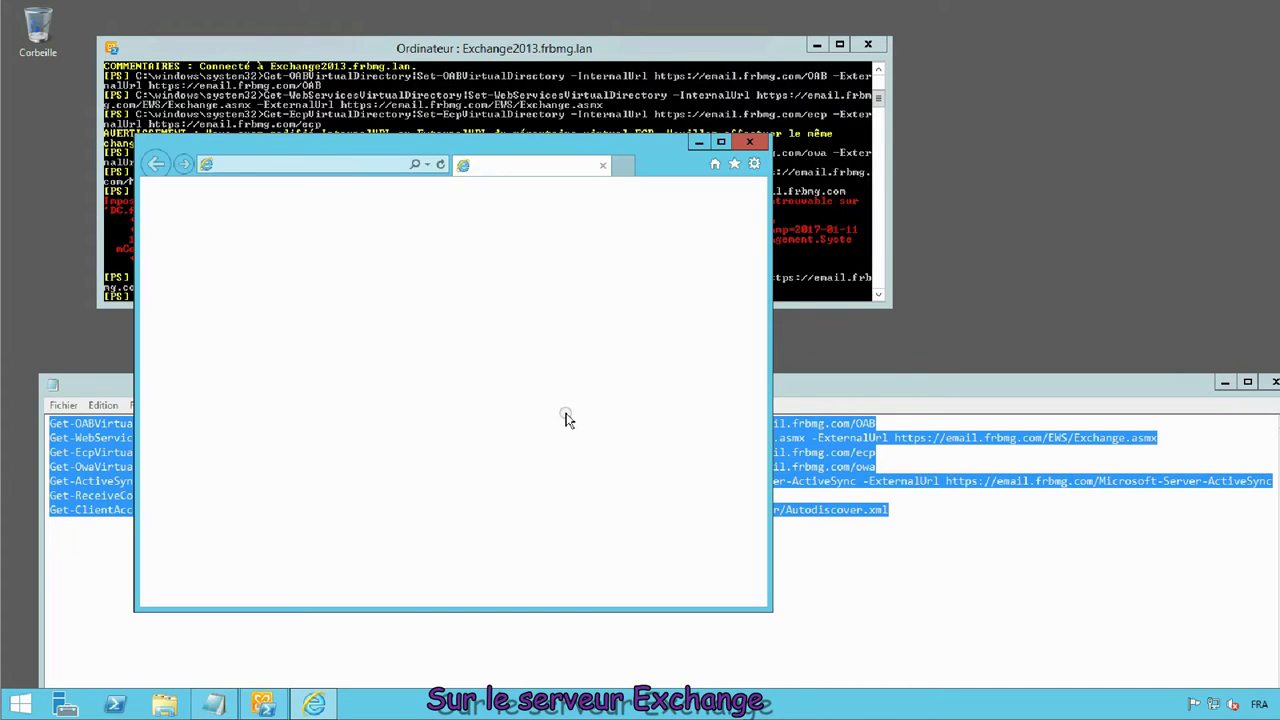
{"action": "left_click", "coordinate": [720, 141]}
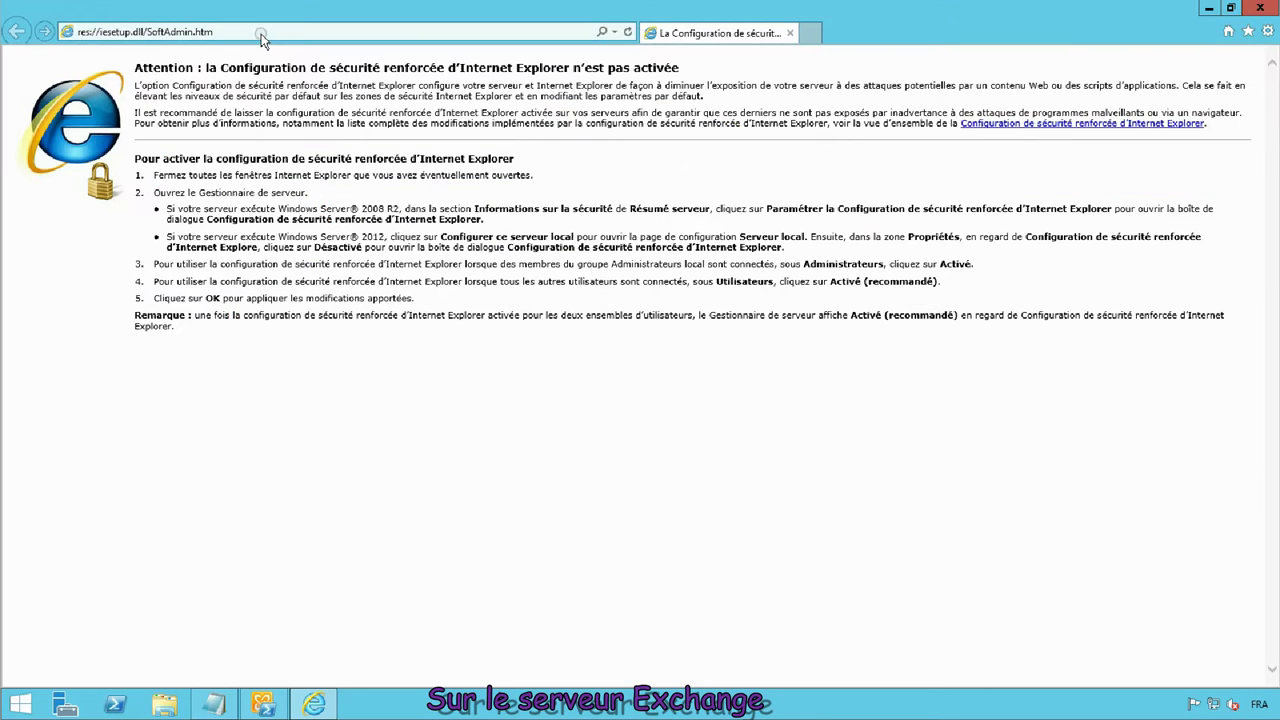
Browse to email.frbmg.com, continue past the certificate warning, and sign in to the Exchange admin center with the administrator's username and account password.
{"action": "left_click", "coordinate": [260, 33]}
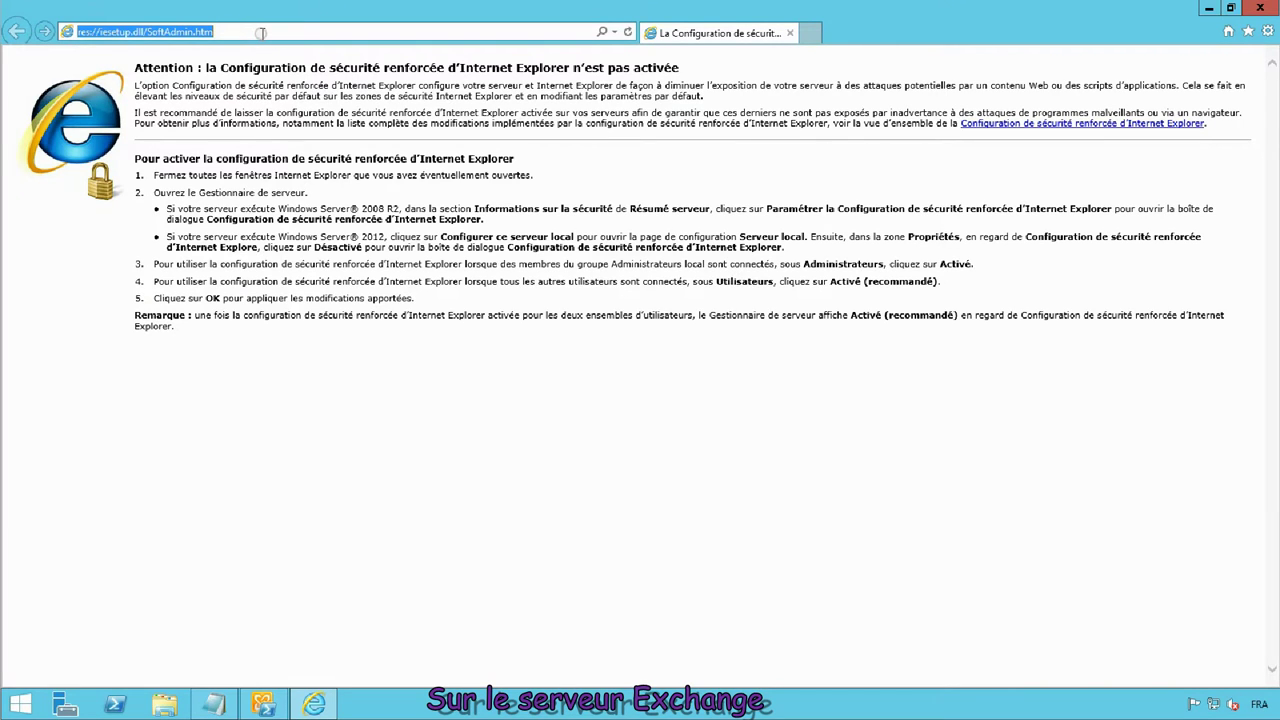
{"action": "type", "text": "email.frbmg.com"}
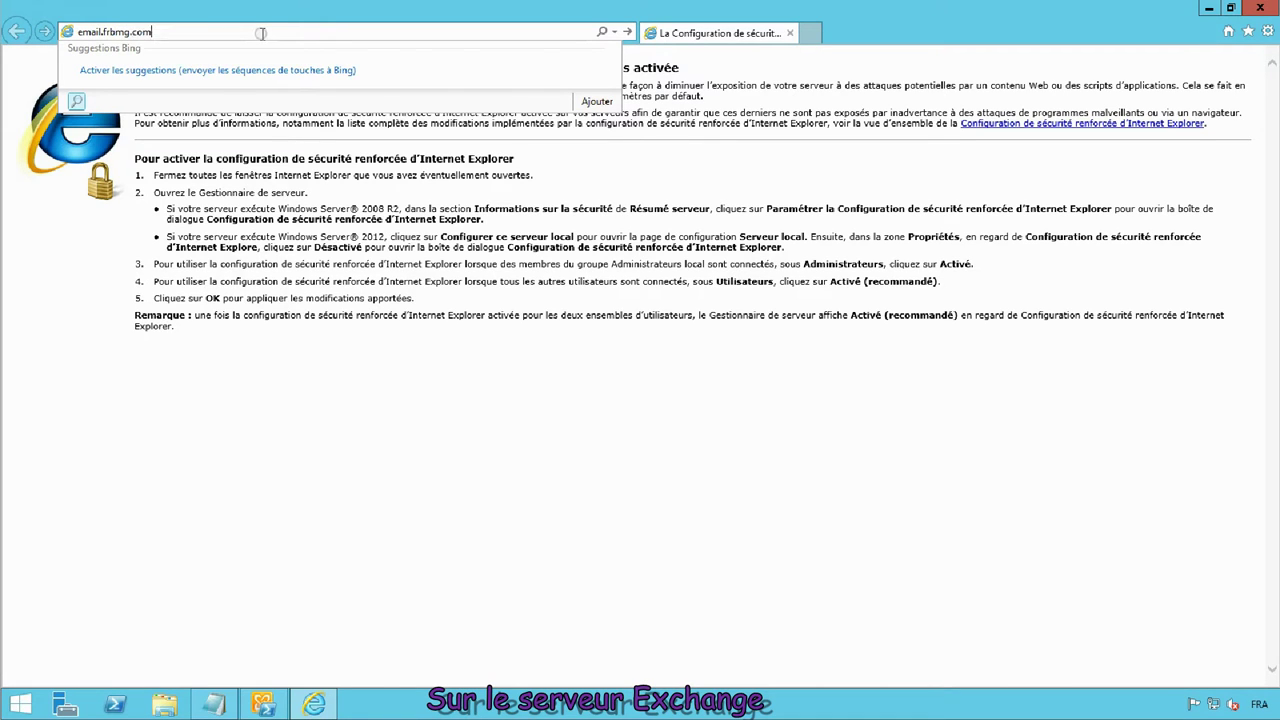
{"action": "key", "text": "Return"}
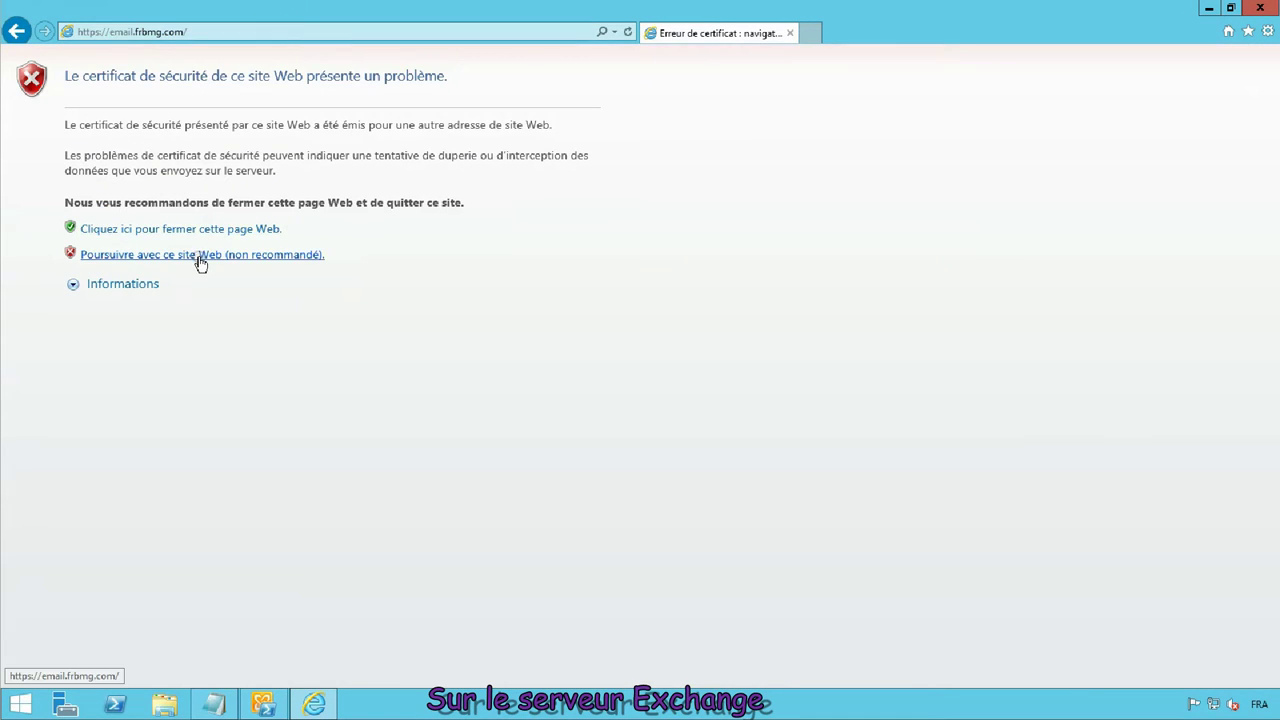
{"action": "left_click", "coordinate": [200, 256]}
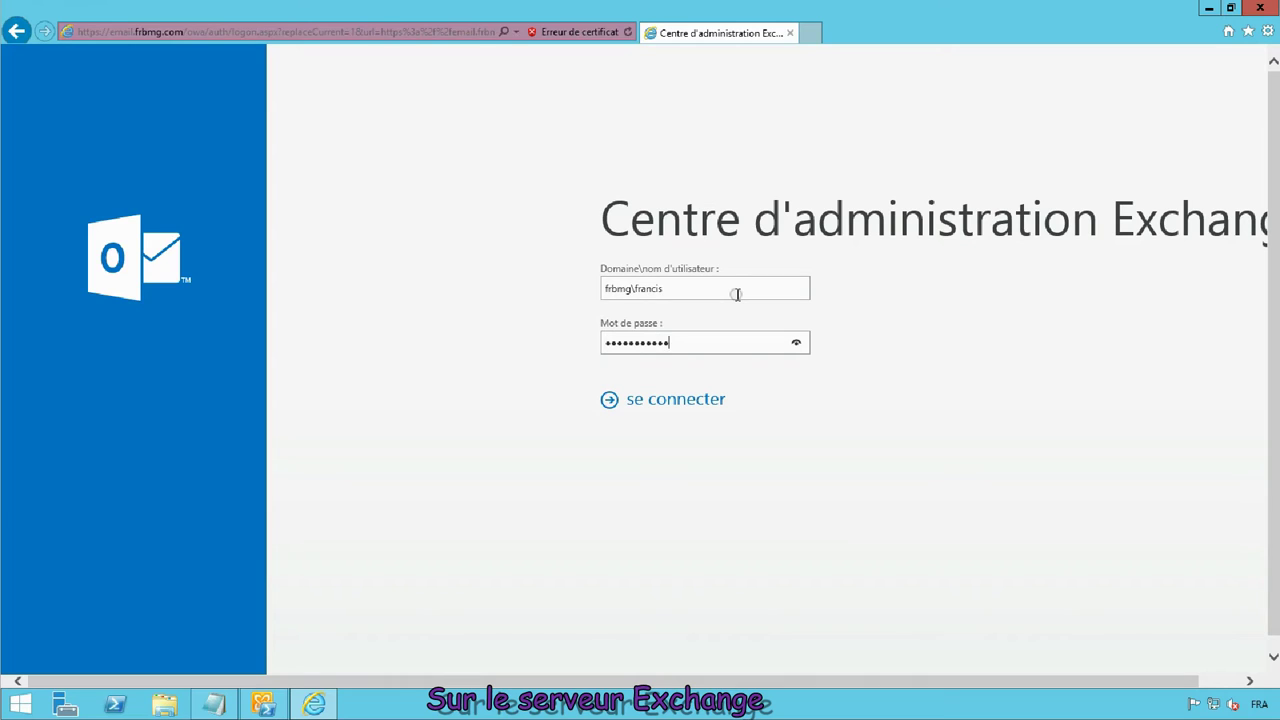
{"action": "key", "text": "Return"}
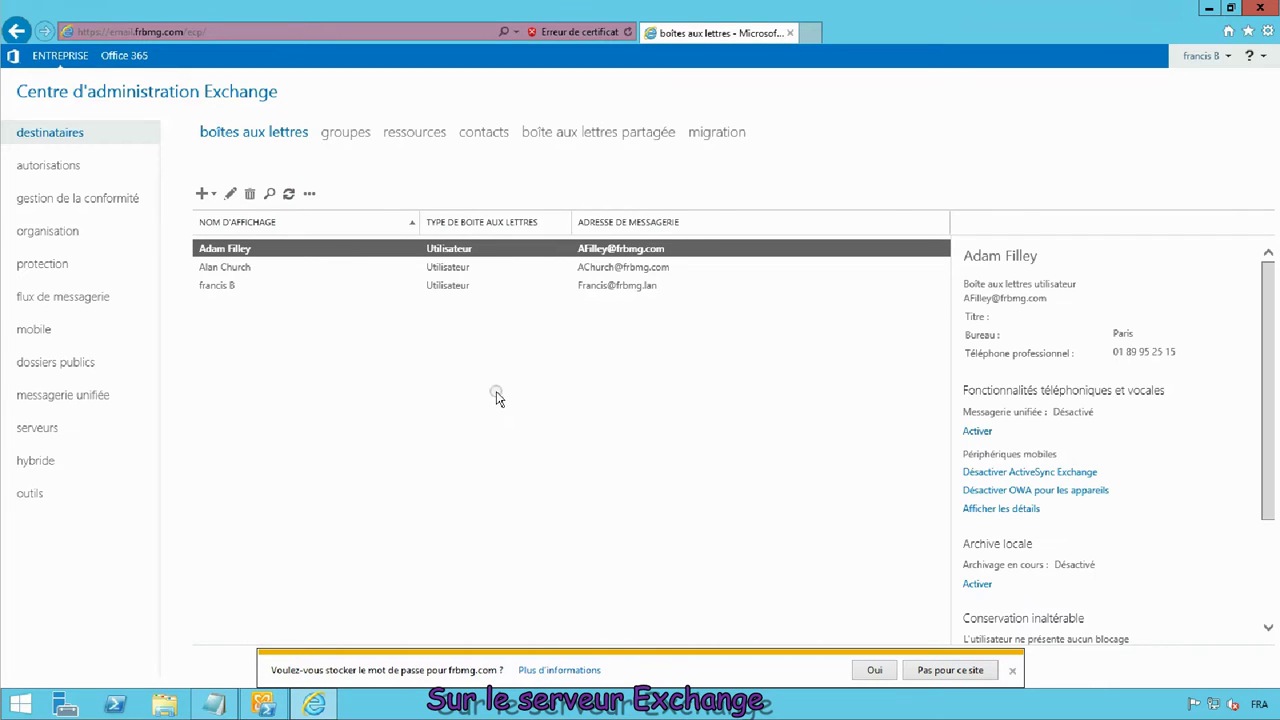
Examine the owa virtual directory's settings, including its authentication and sign-in format, and close them without saving.
{"action": "left_click", "coordinate": [40, 428]}
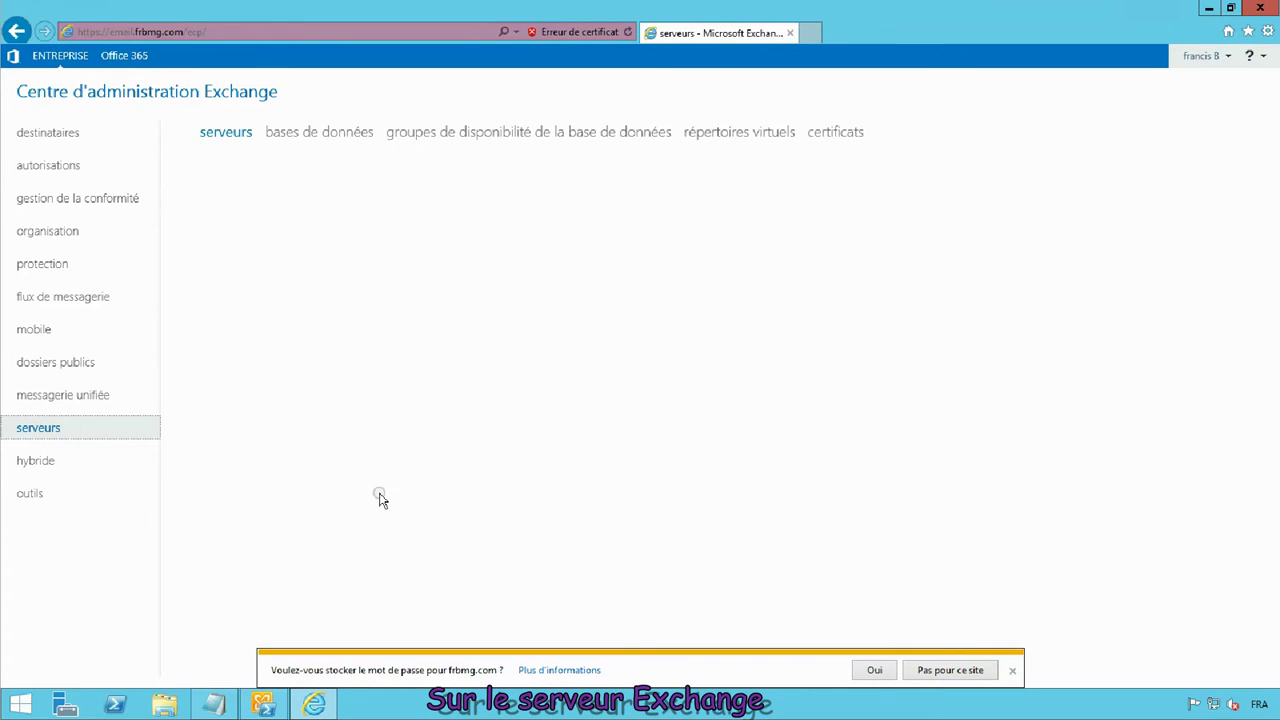
{"action": "left_click", "coordinate": [700, 132]}
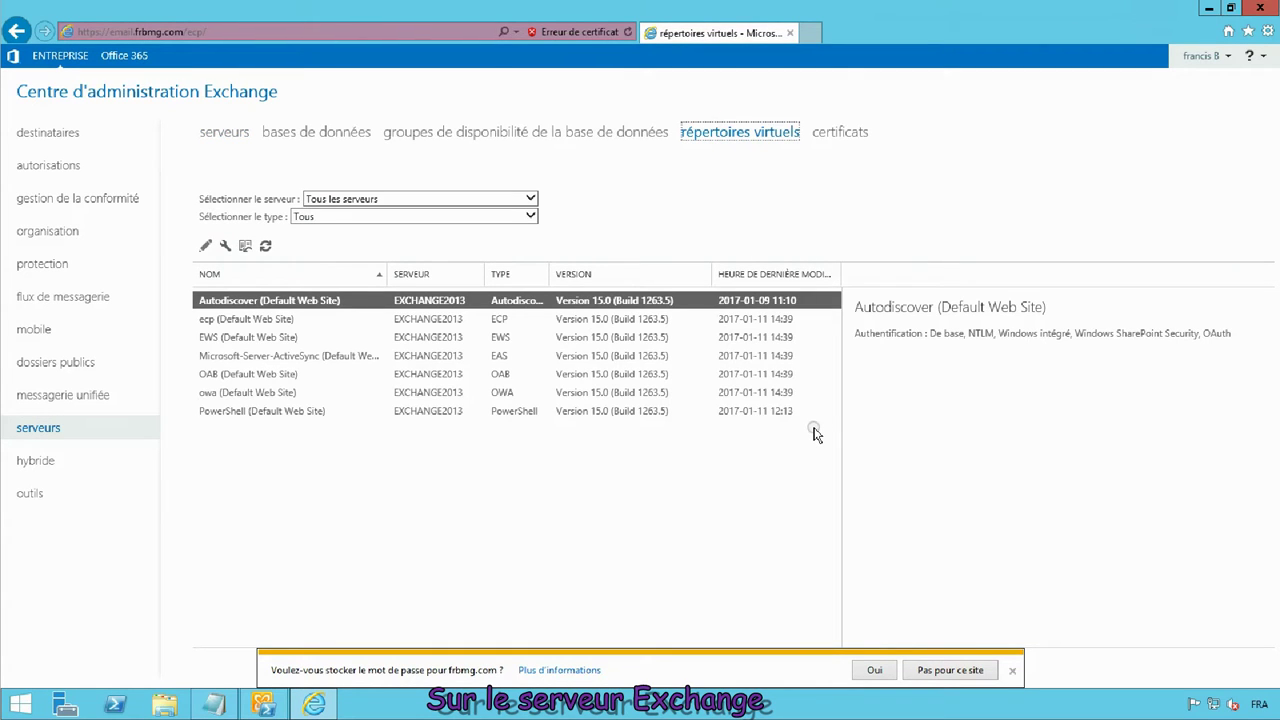
{"action": "left_click", "coordinate": [218, 394]}
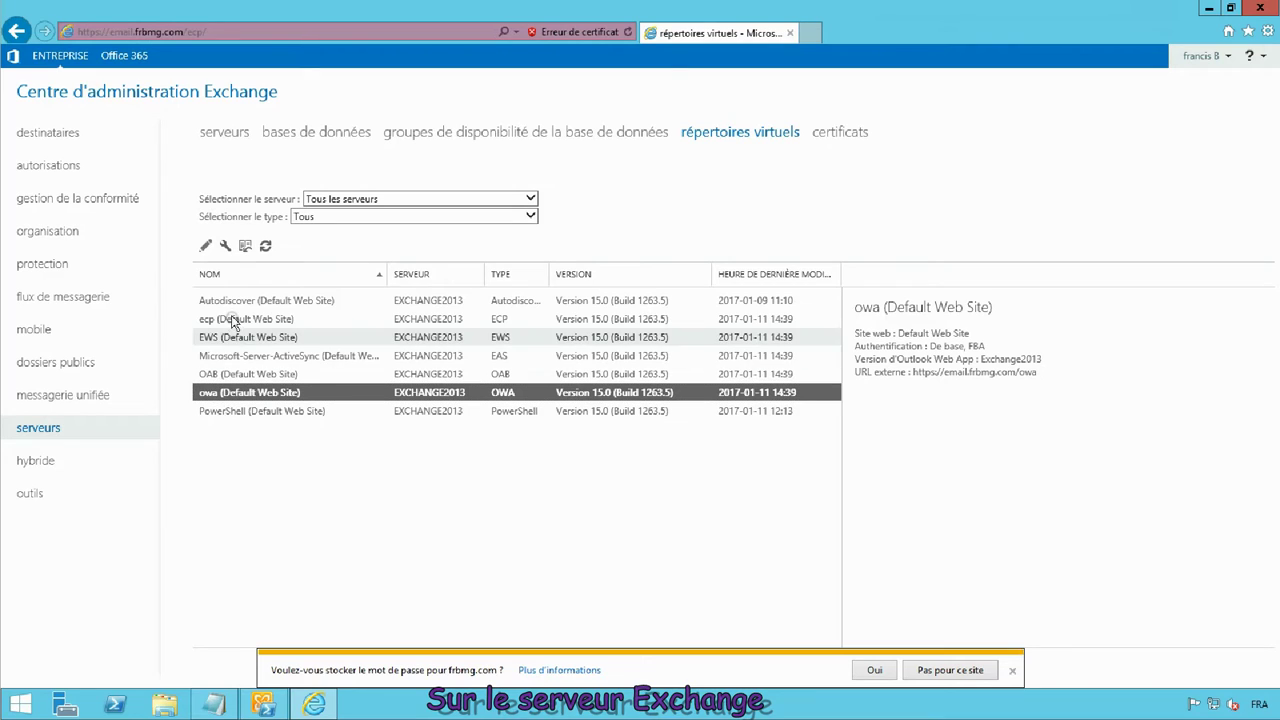
{"action": "left_click", "coordinate": [207, 246]}
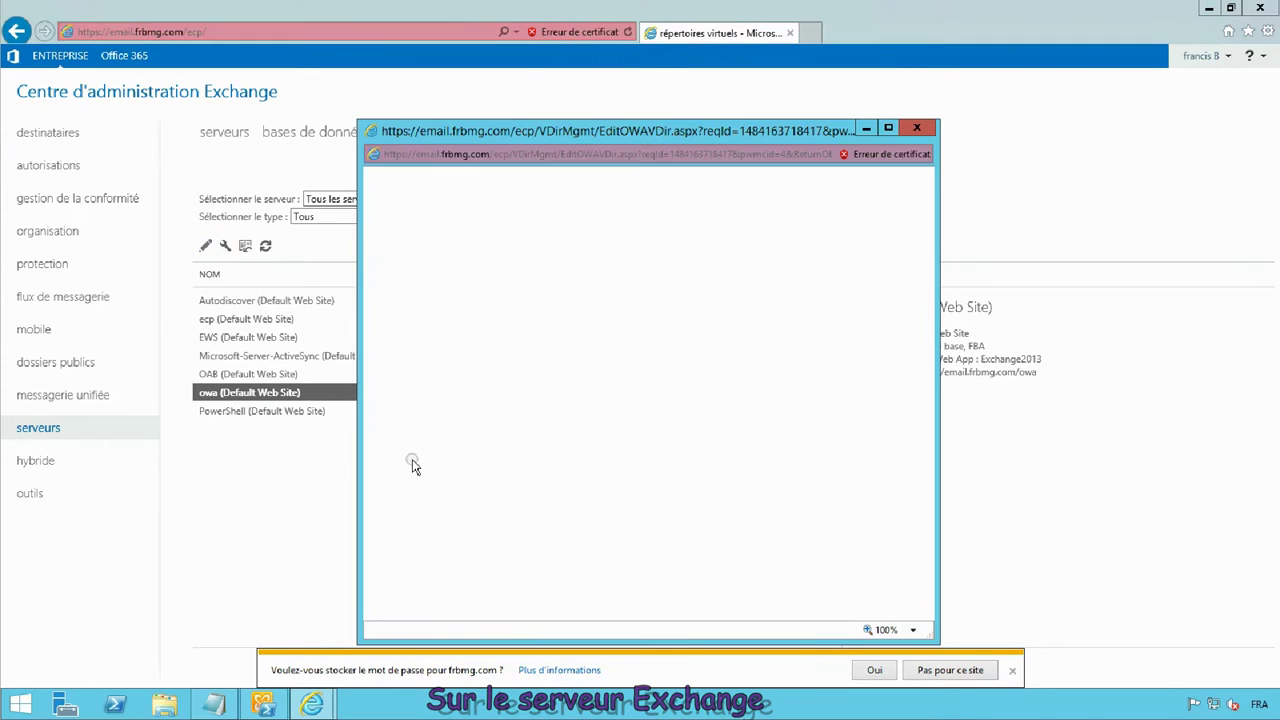
{"action": "left_click_drag", "start_coordinate": [721, 138], "coordinate": [677, 112]}
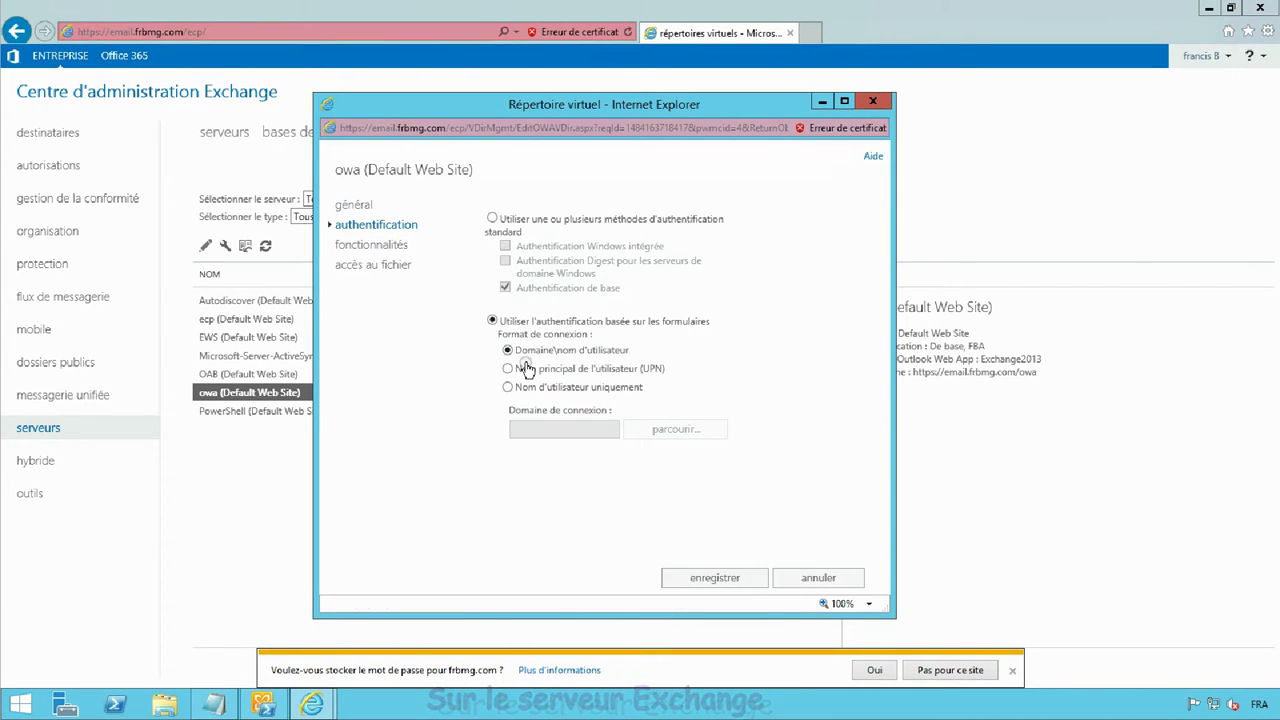
{"action": "left_click", "coordinate": [818, 577]}
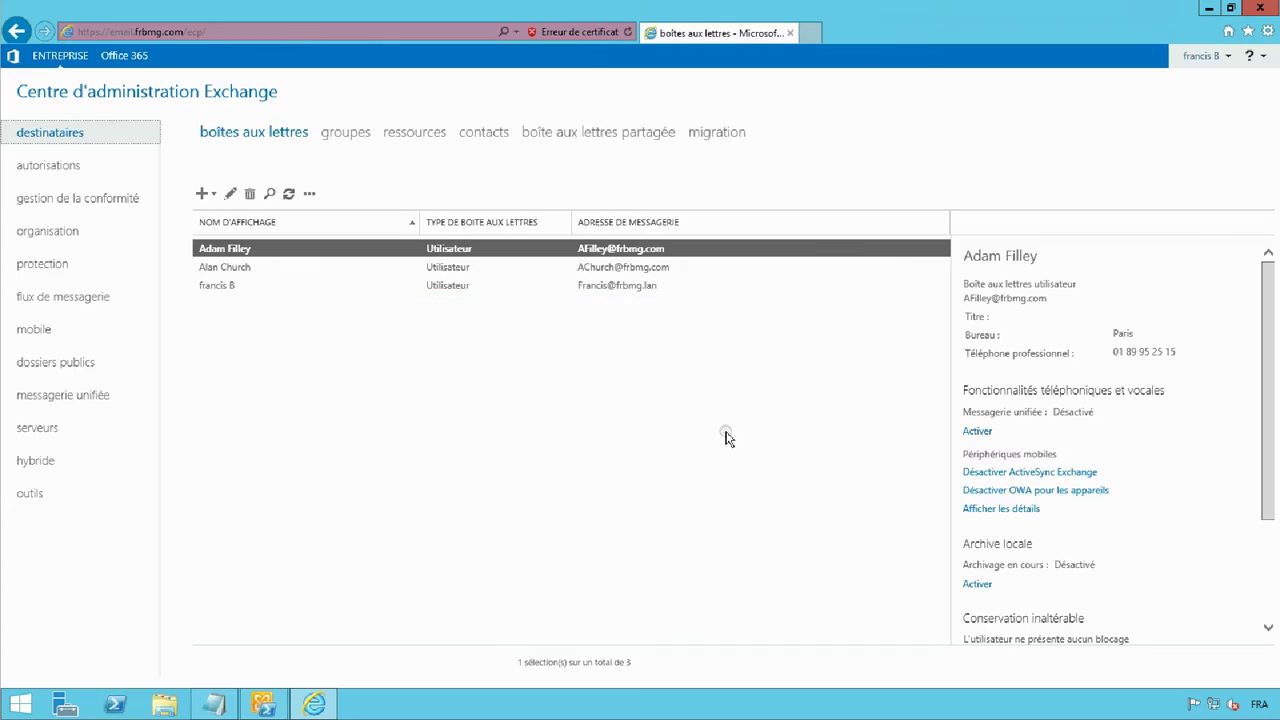
Start a new send connector in the mail flow settings, named "Courriel externe" and of type Internet.
{"action": "left_click", "coordinate": [52, 298]}
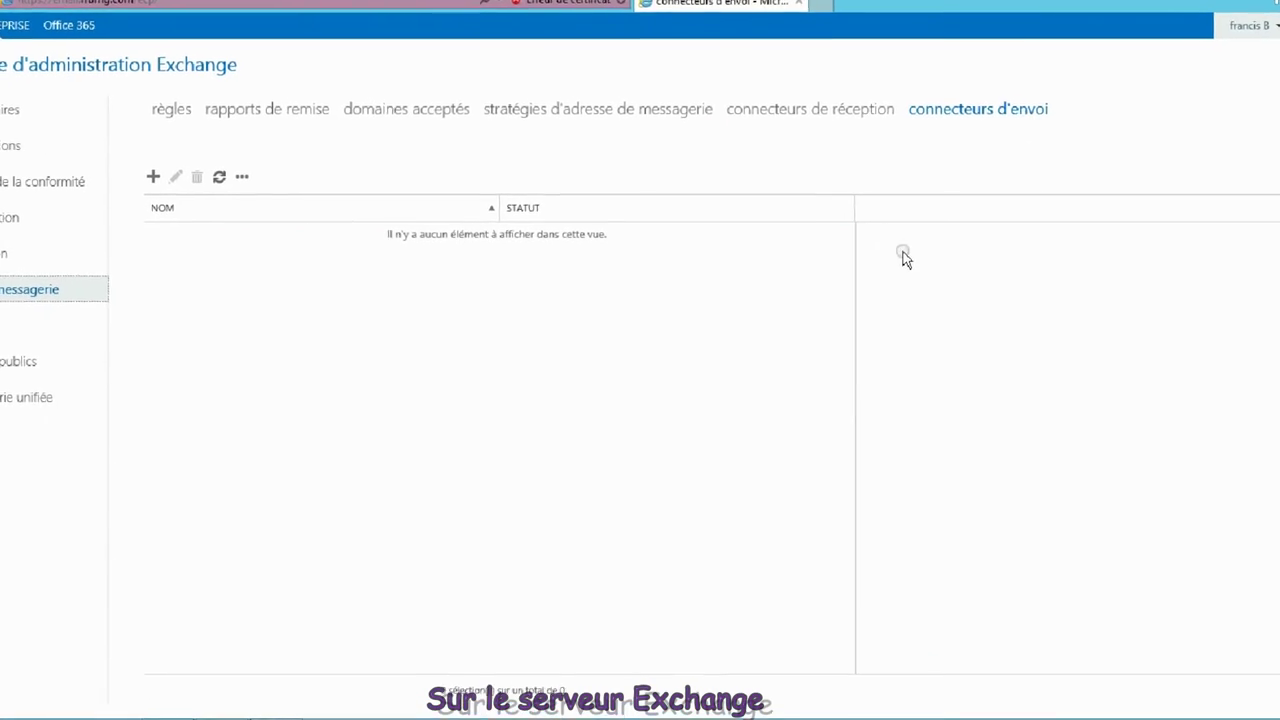
{"action": "left_click", "coordinate": [153, 176]}
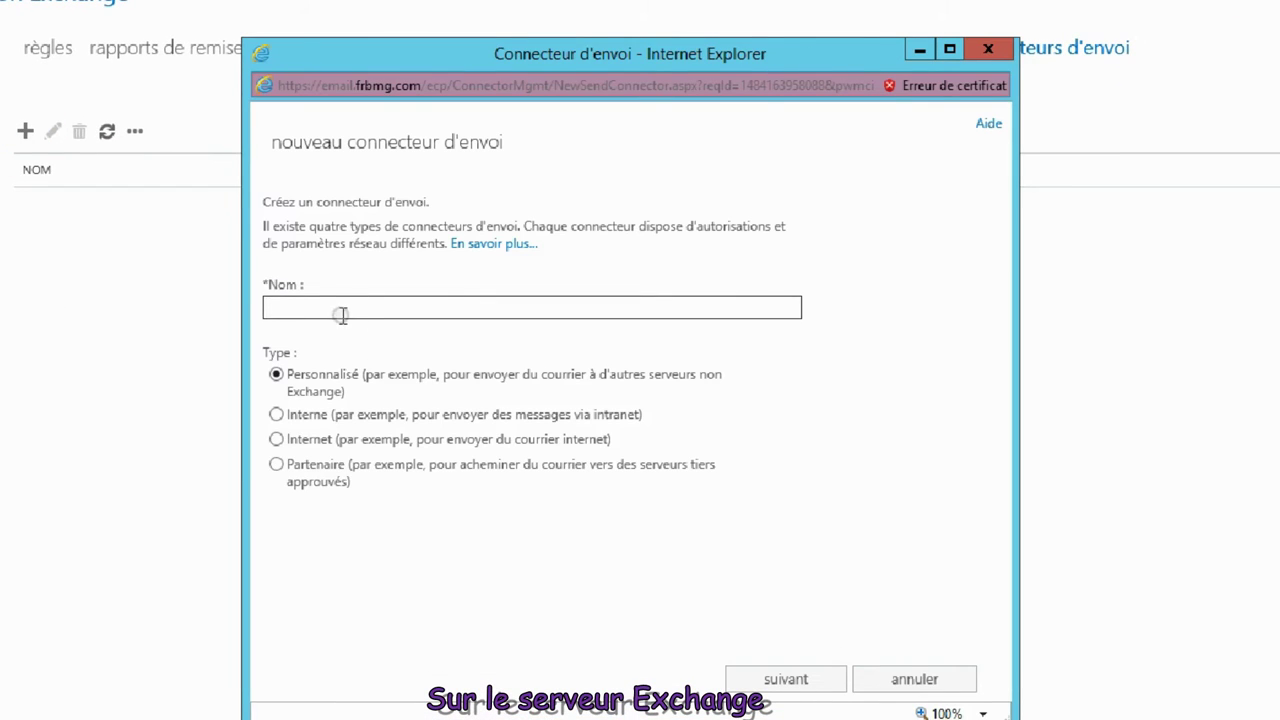
{"action": "left_click", "coordinate": [337, 306]}
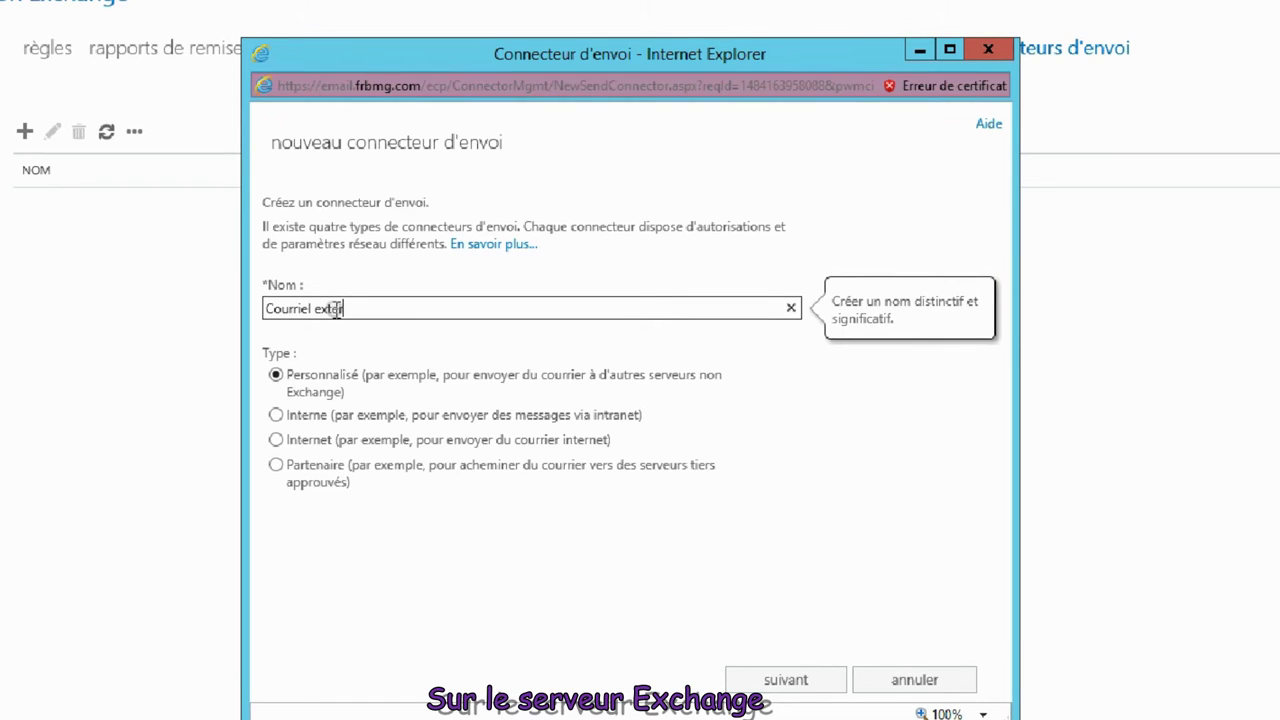
{"action": "left_click", "coordinate": [276, 440]}
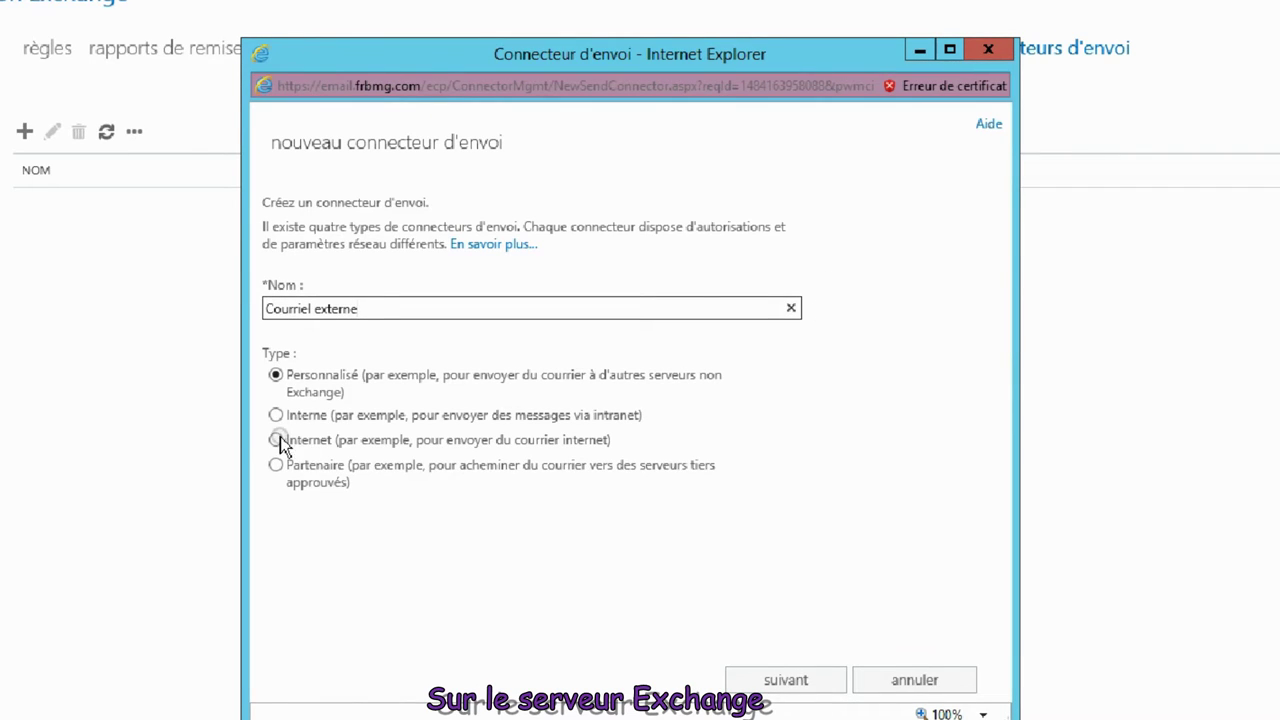
{"action": "left_click", "coordinate": [787, 685]}
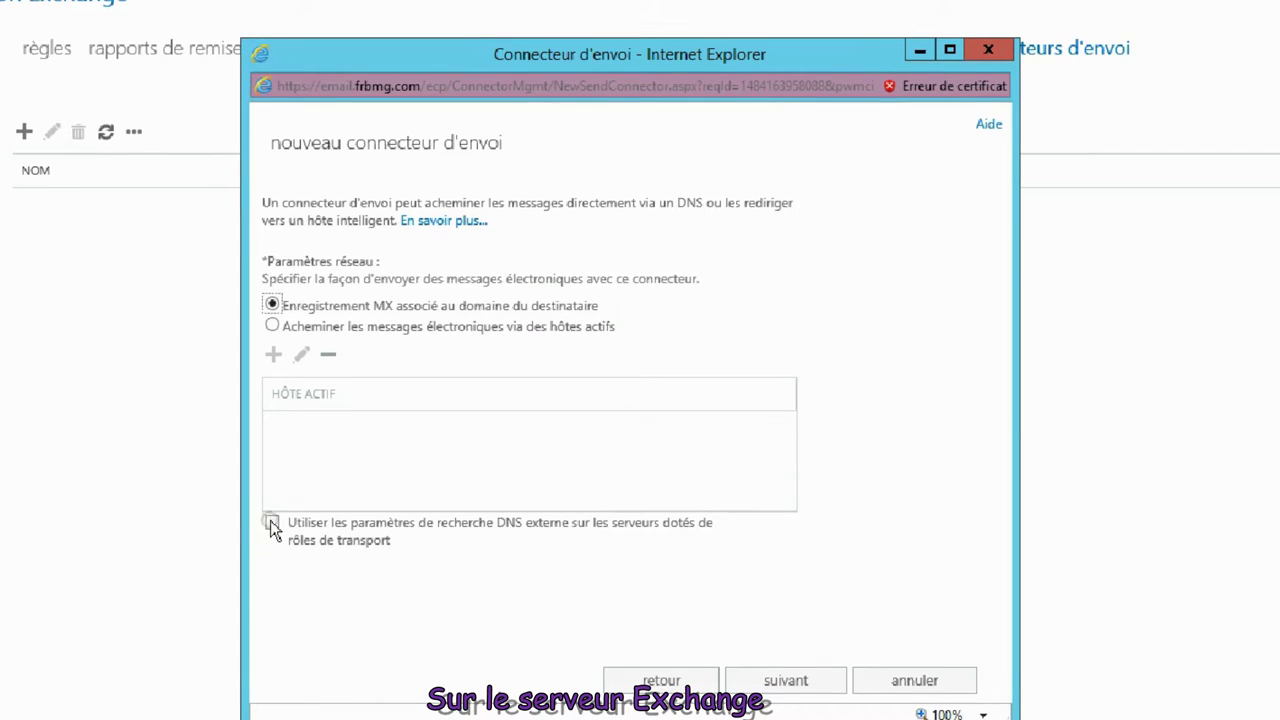
Keep routing by the recipient domain's MX record and add an SMTP address space for domain * with cost 1.
{"action": "left_click", "coordinate": [786, 681]}
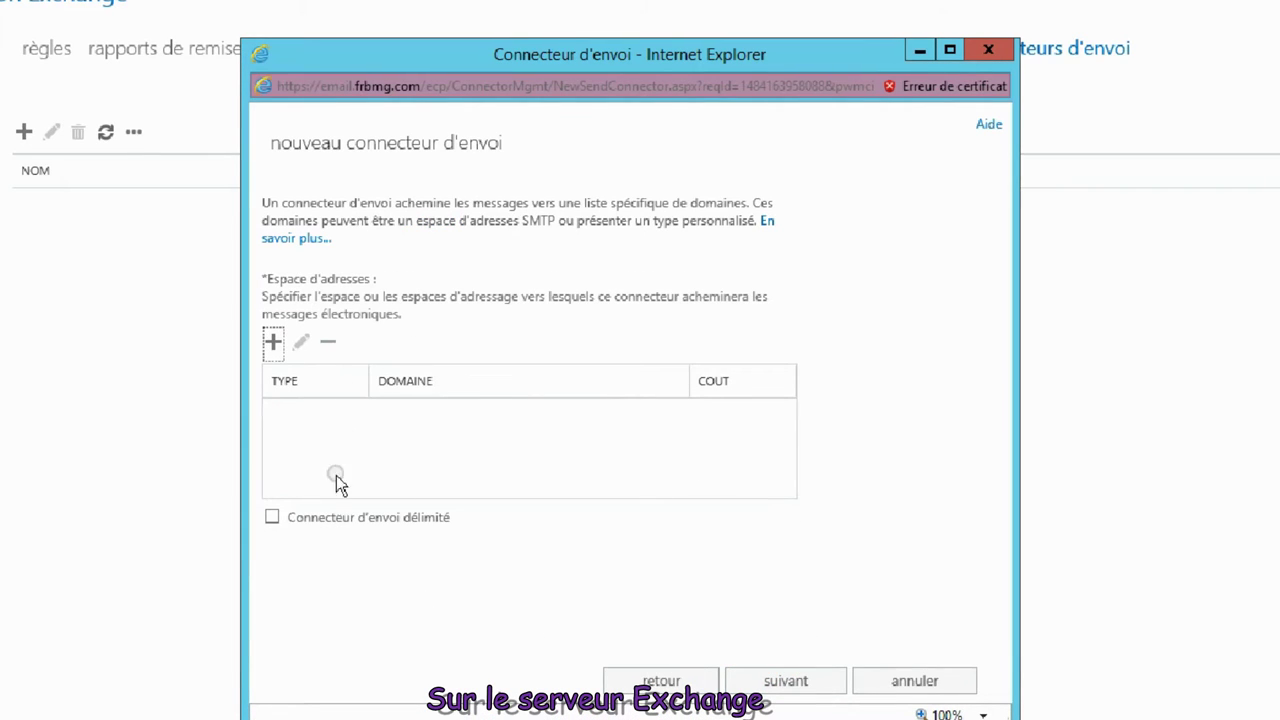
{"action": "left_click", "coordinate": [273, 342]}
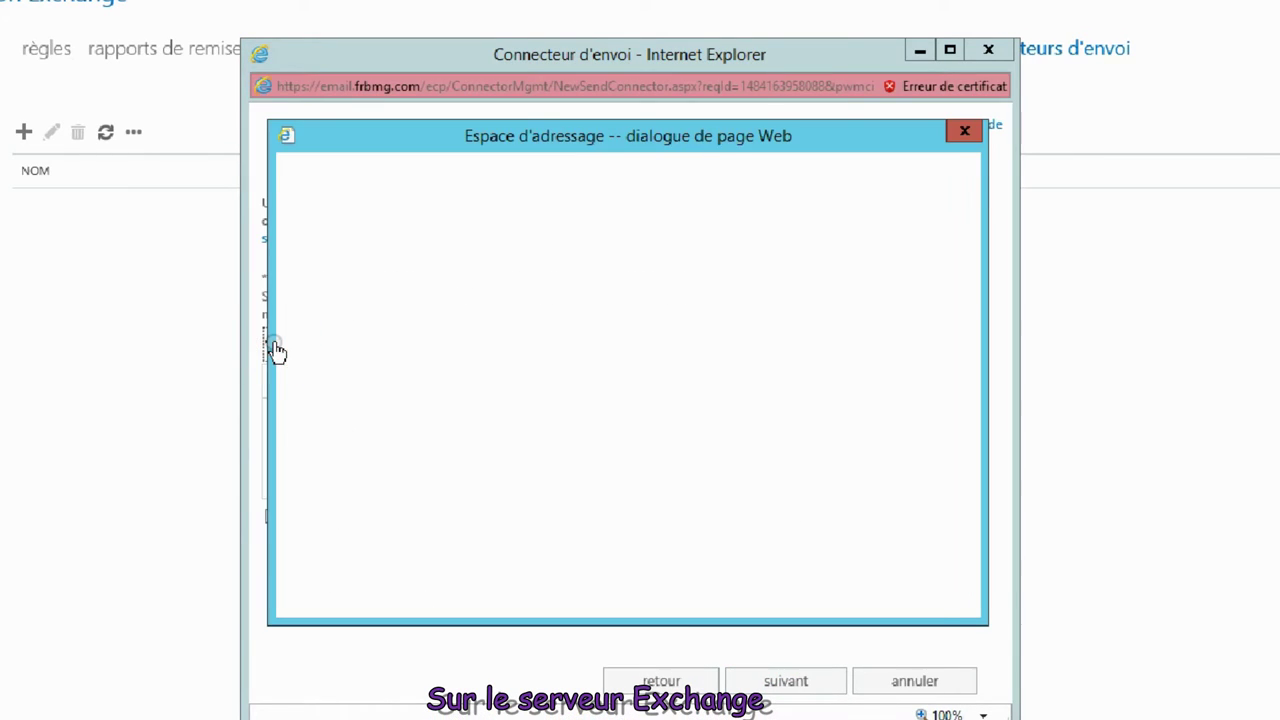
{"action": "left_click", "coordinate": [328, 380]}
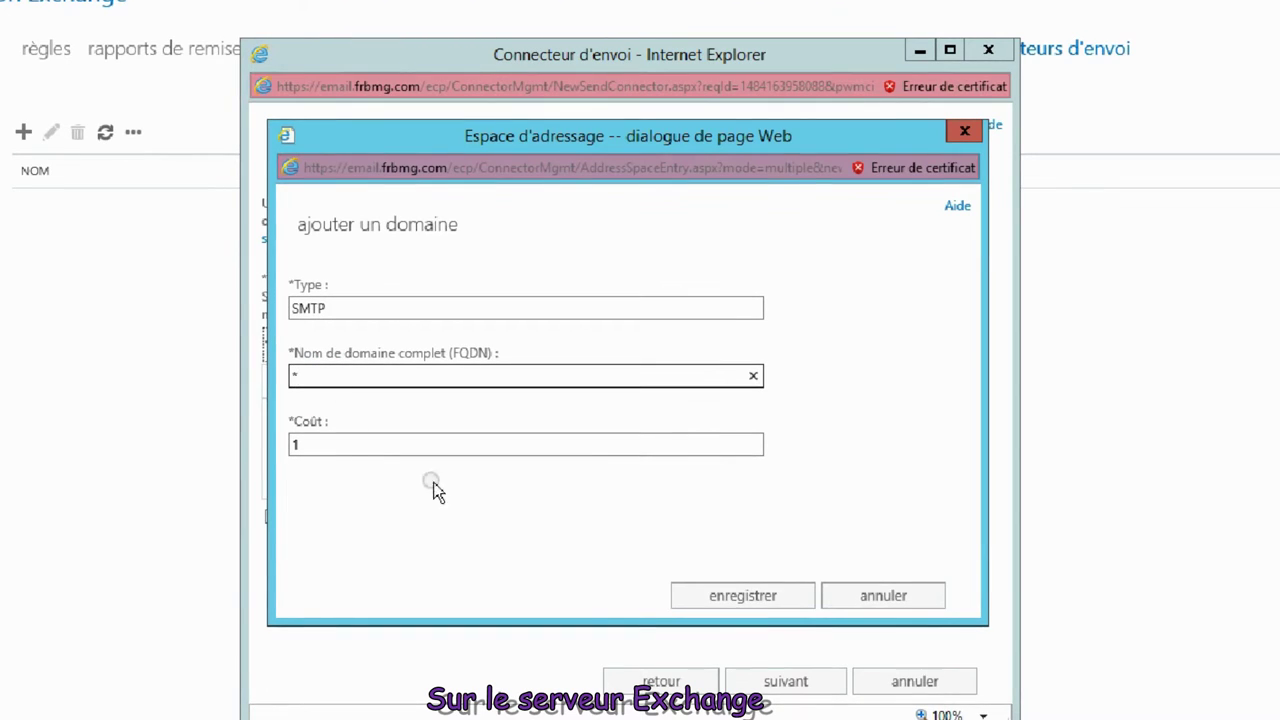
{"action": "left_click", "coordinate": [743, 598]}
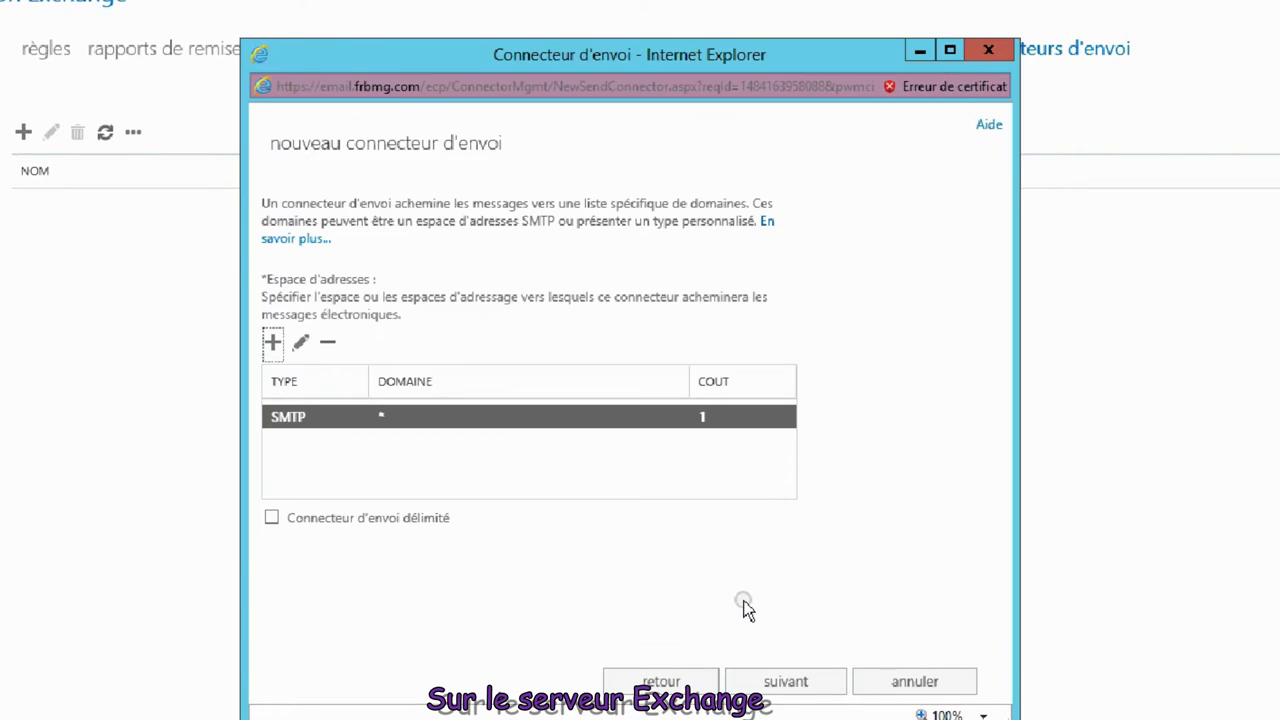
{"action": "left_click", "coordinate": [790, 681]}
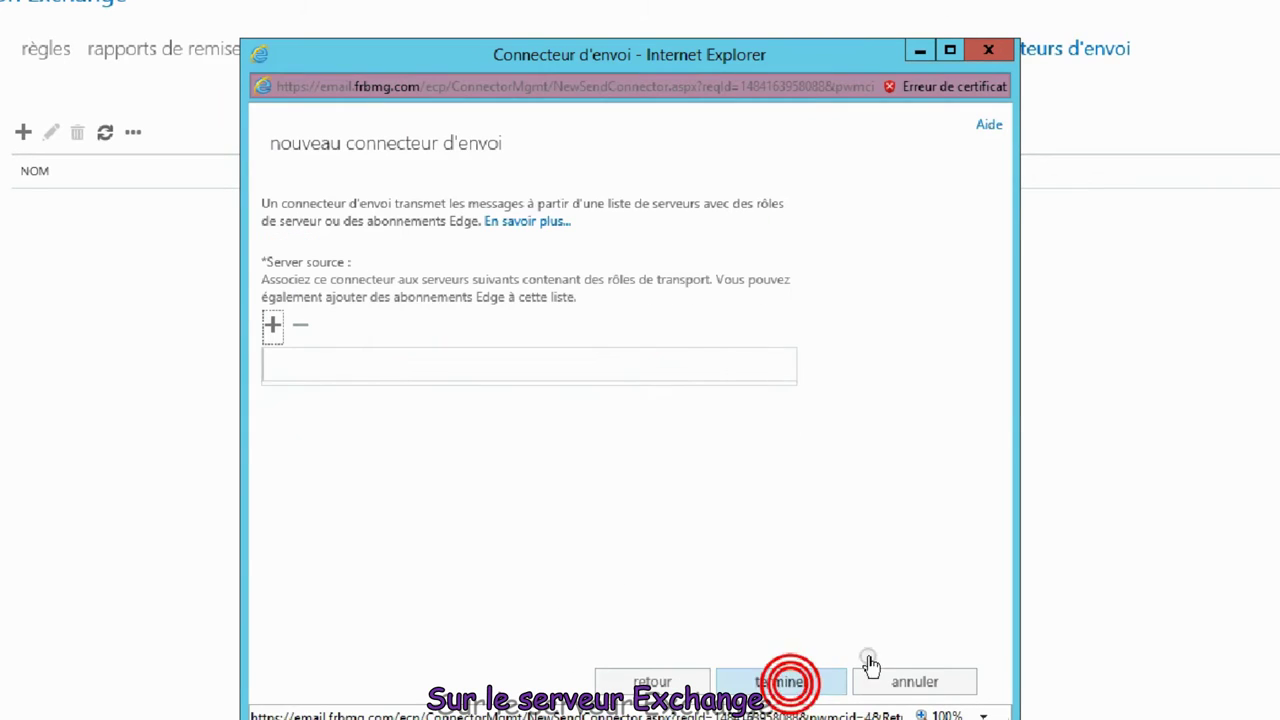
Add EXCHANGE2013 as the send connector's source server and finish creating the connector.
{"action": "left_click", "coordinate": [273, 330]}
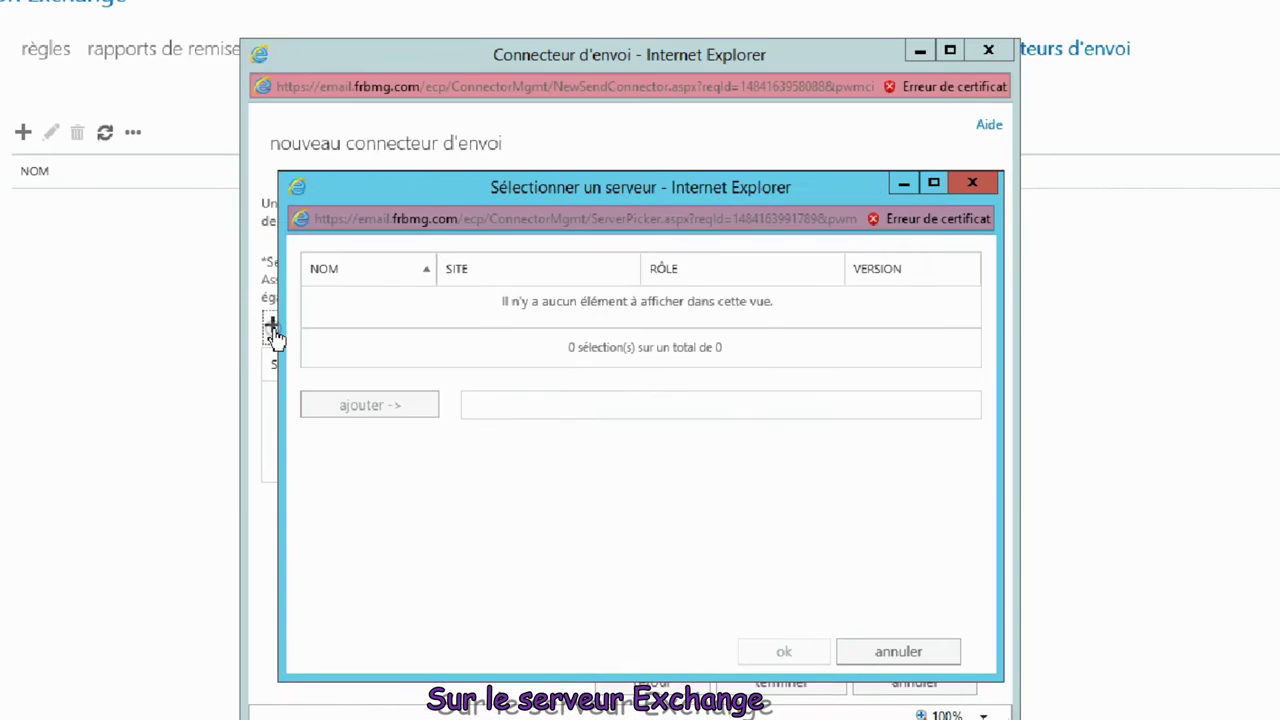
{"action": "left_click", "coordinate": [331, 312]}
{"action": "left_click", "coordinate": [400, 600]}
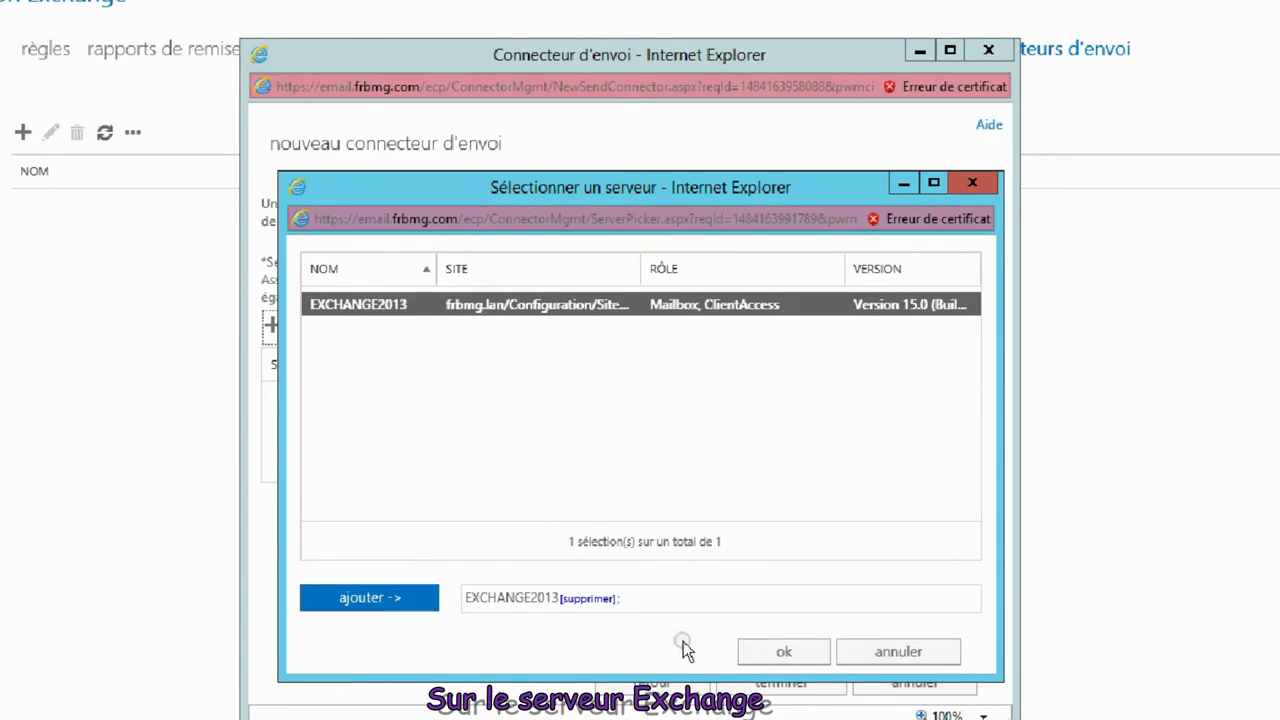
{"action": "left_click", "coordinate": [775, 651]}
{"action": "left_click", "coordinate": [785, 686]}
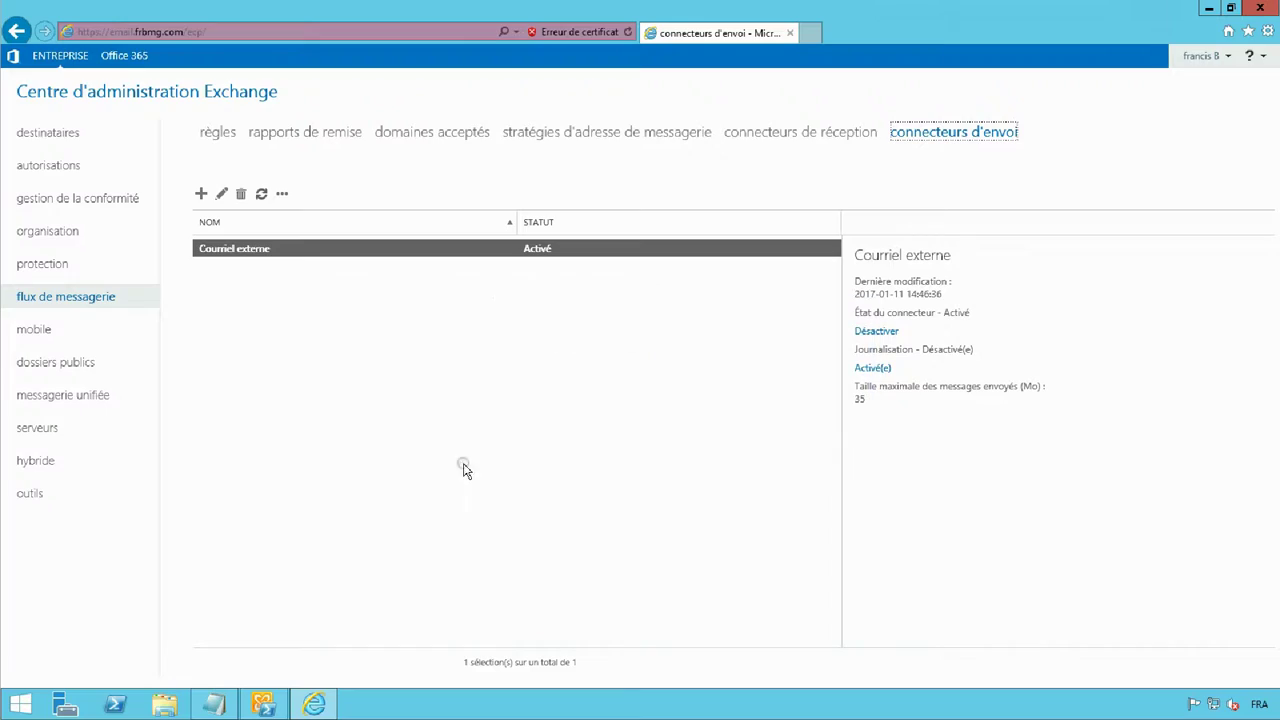
Edit the Default Frontend EXCHANGE2013 receive connector and disable Exchange Server authentication in its security settings.
{"action": "left_click", "coordinate": [849, 131]}
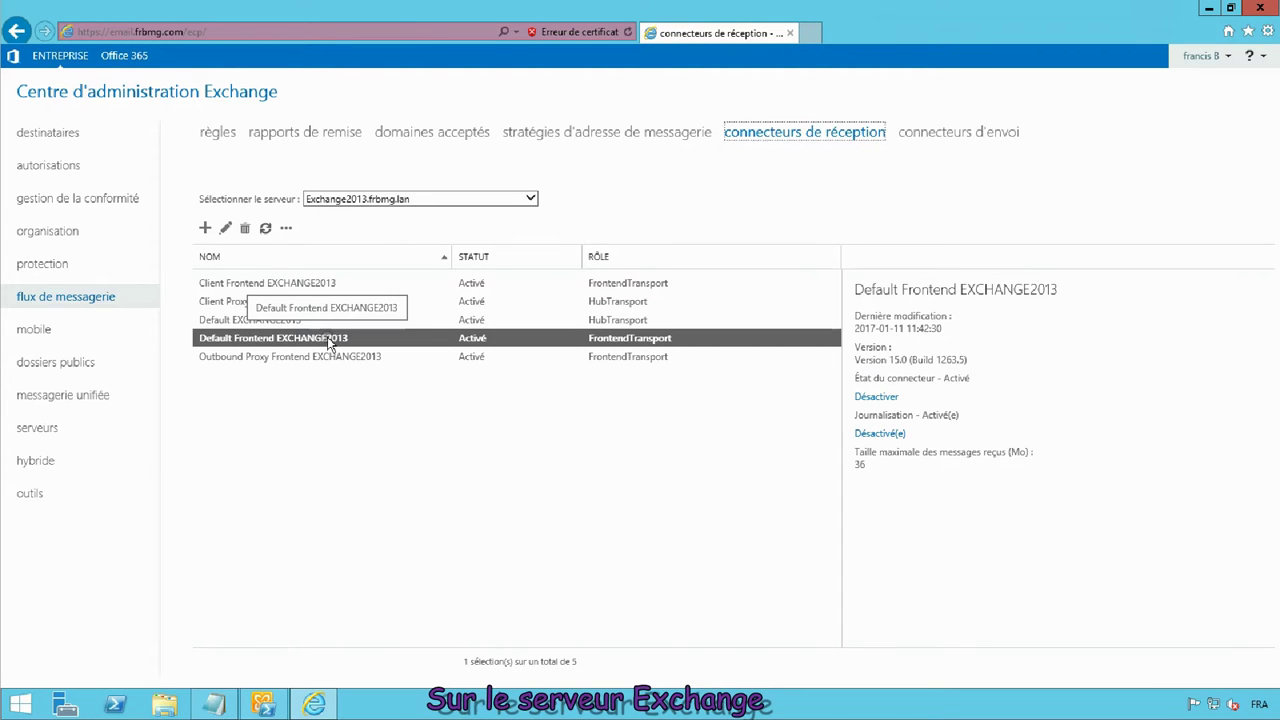
{"action": "left_click", "coordinate": [225, 228]}
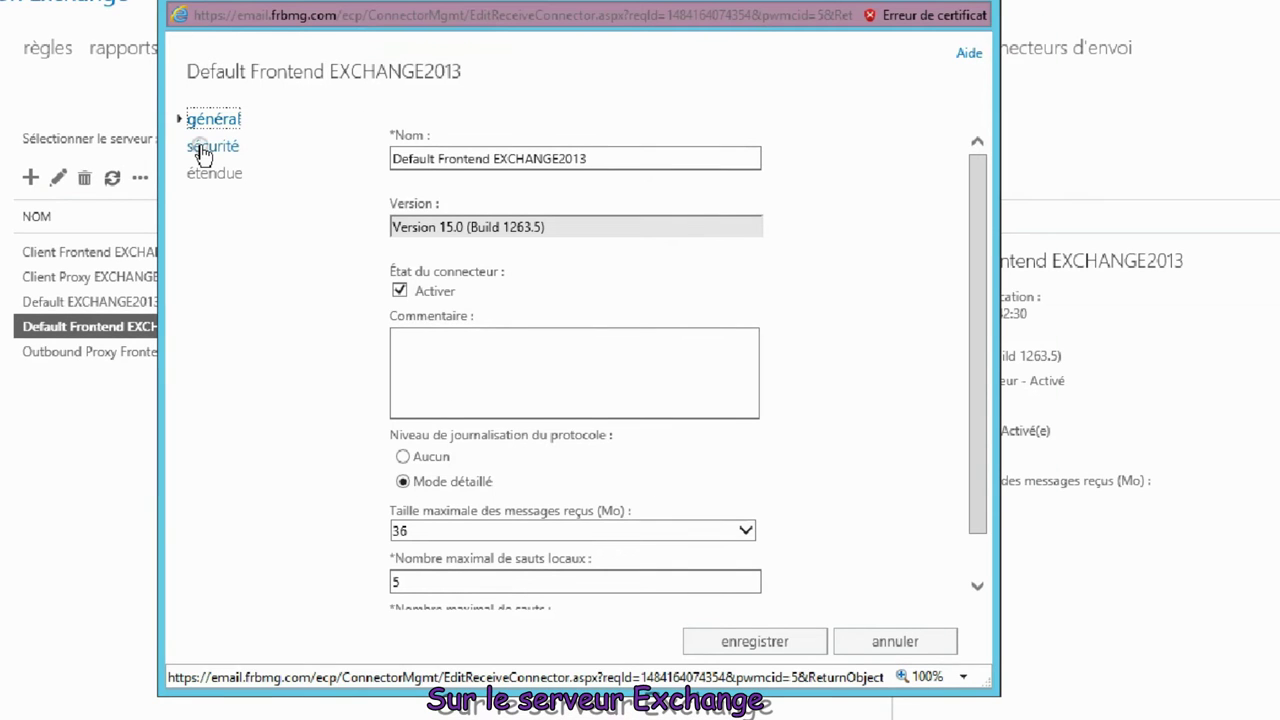
{"action": "left_click", "coordinate": [203, 150]}
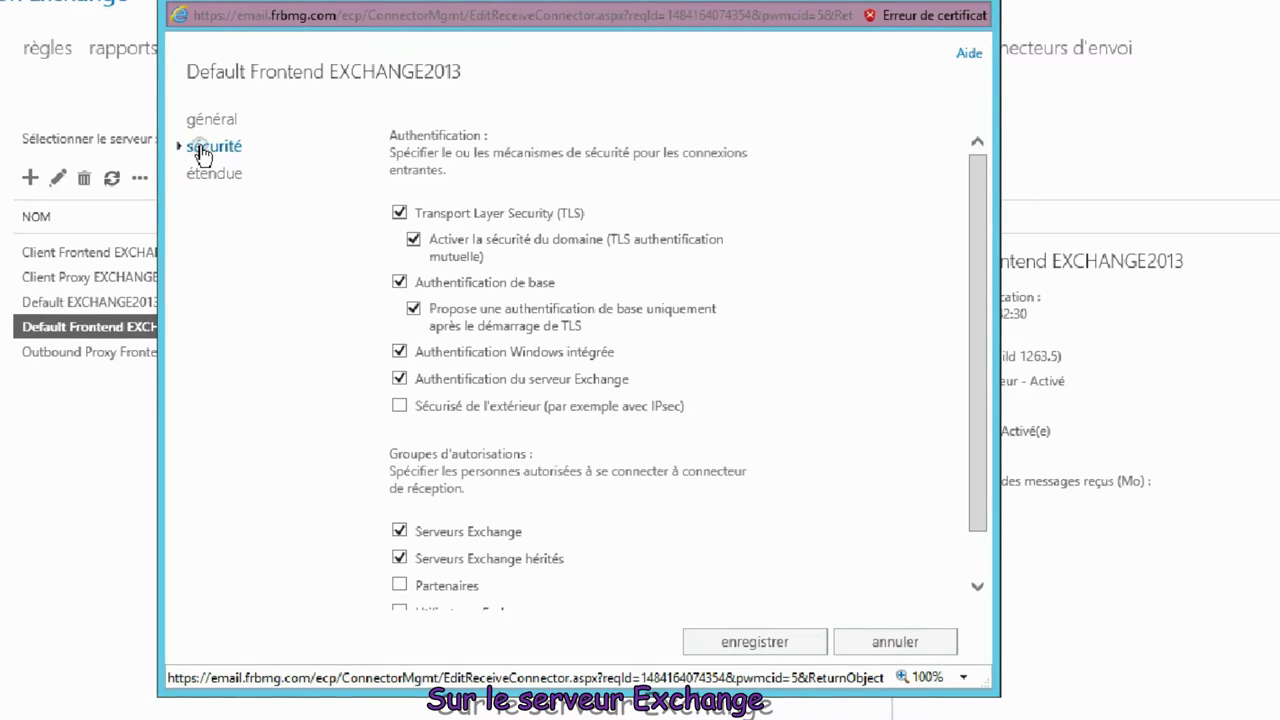
{"action": "left_click", "coordinate": [399, 381]}
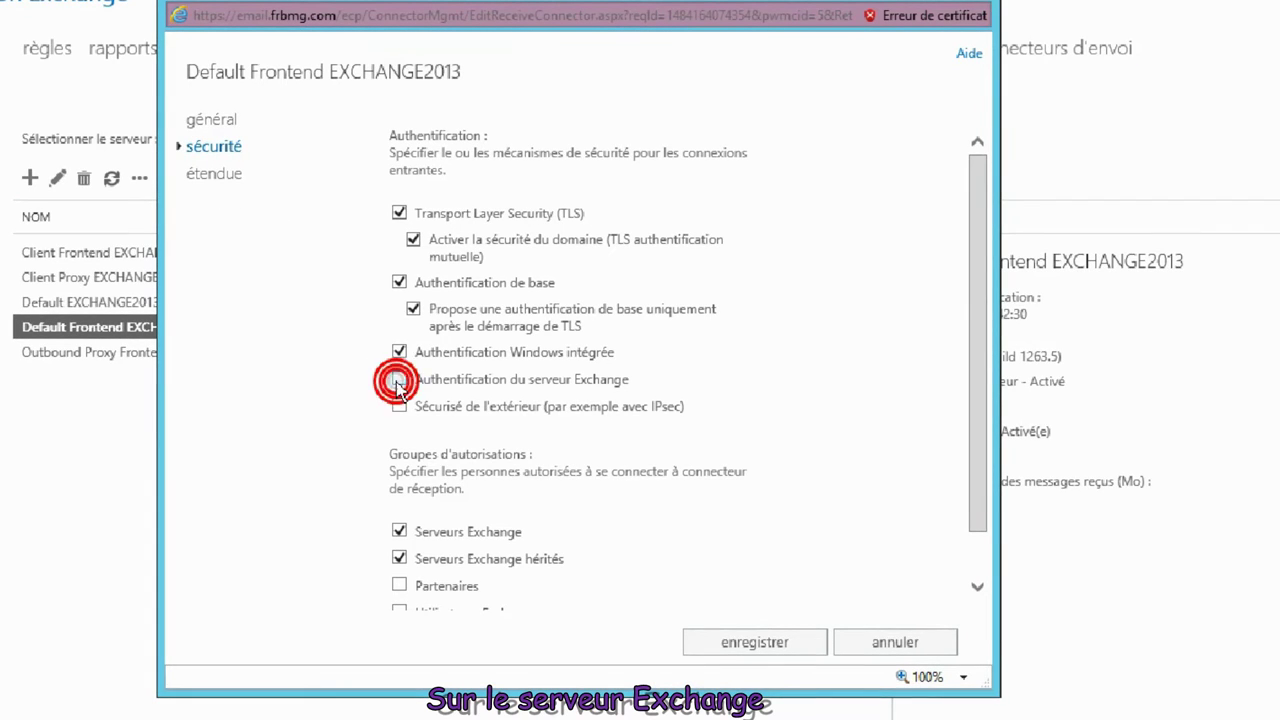
Set the Default Frontend receive connector's FQDN to email.frbmg.com and save the connector.
{"action": "left_click", "coordinate": [210, 180]}
{"action": "left_click_drag", "start_coordinate": [983, 258], "coordinate": [971, 461]}
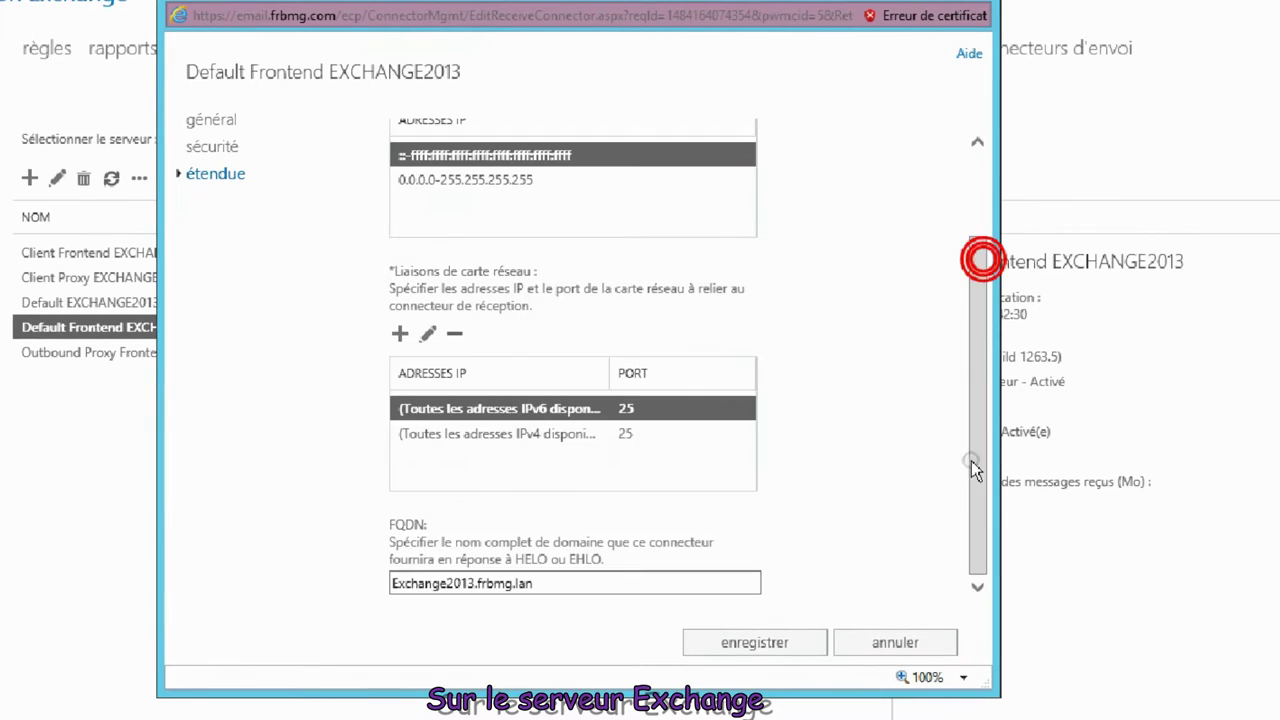
{"action": "left_click_drag", "start_coordinate": [532, 588], "coordinate": [395, 598]}
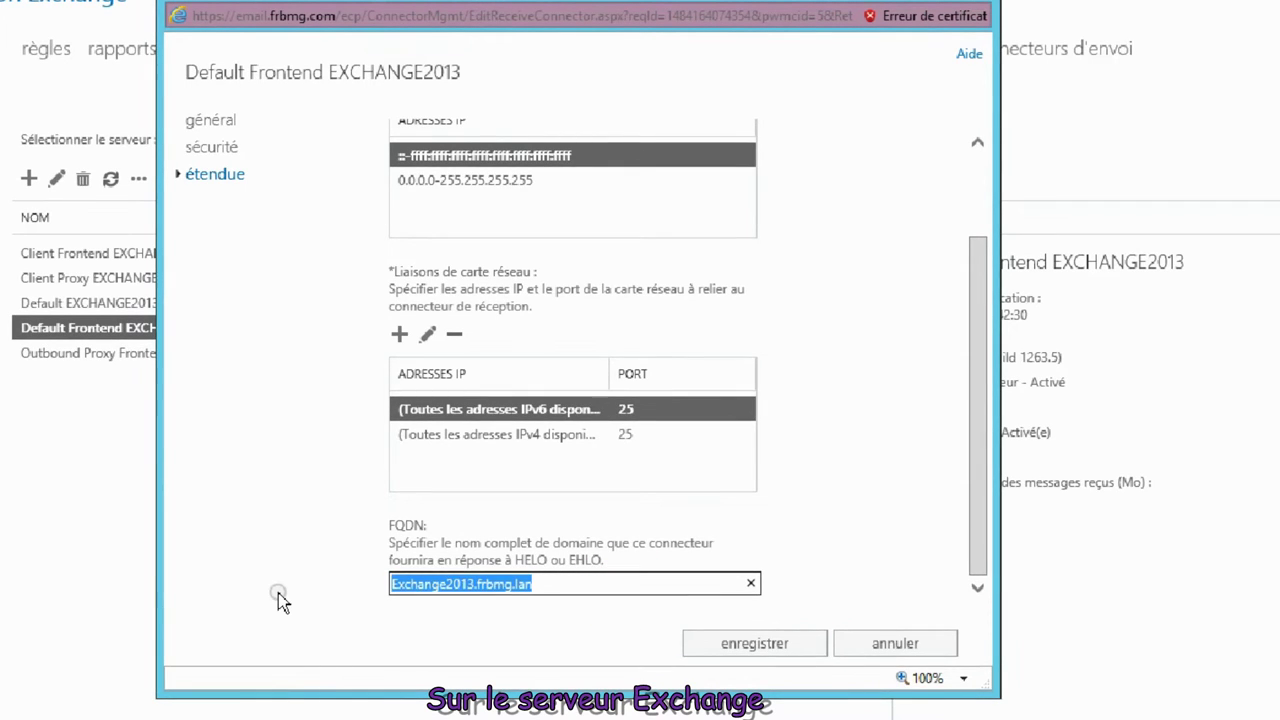
{"action": "type", "text": "email"}
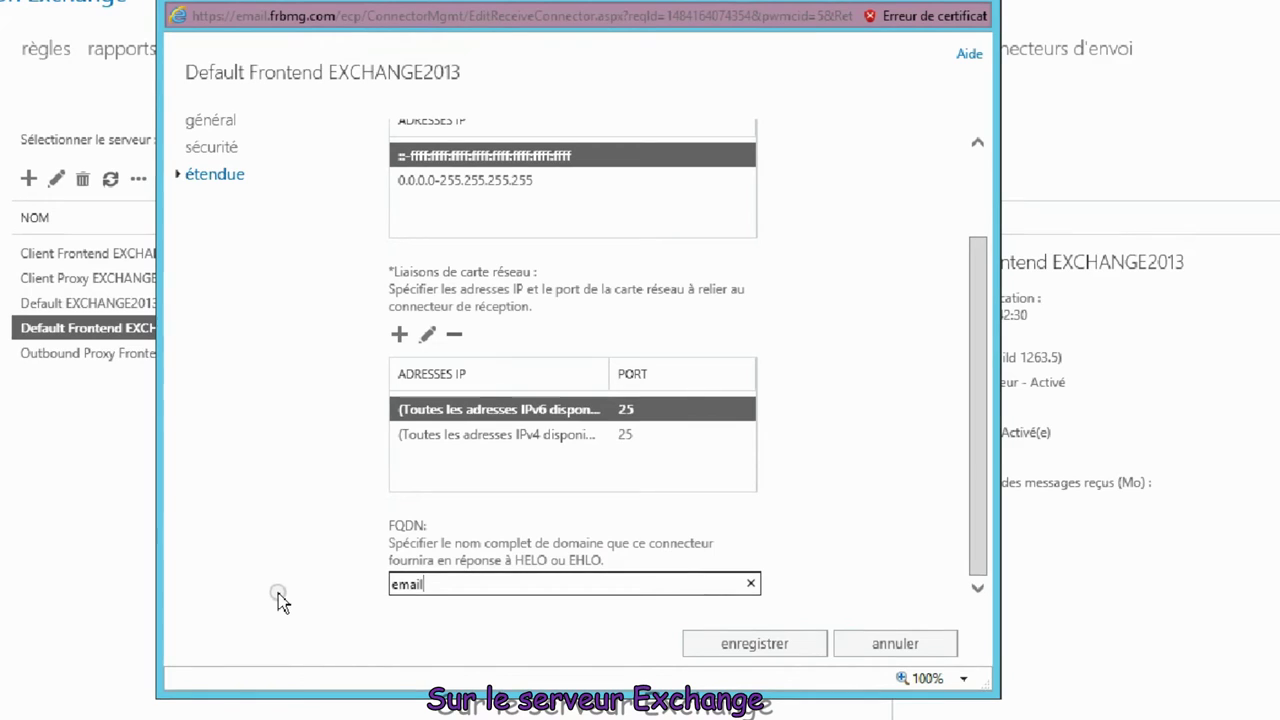
{"action": "type", "text": ".frbm"}
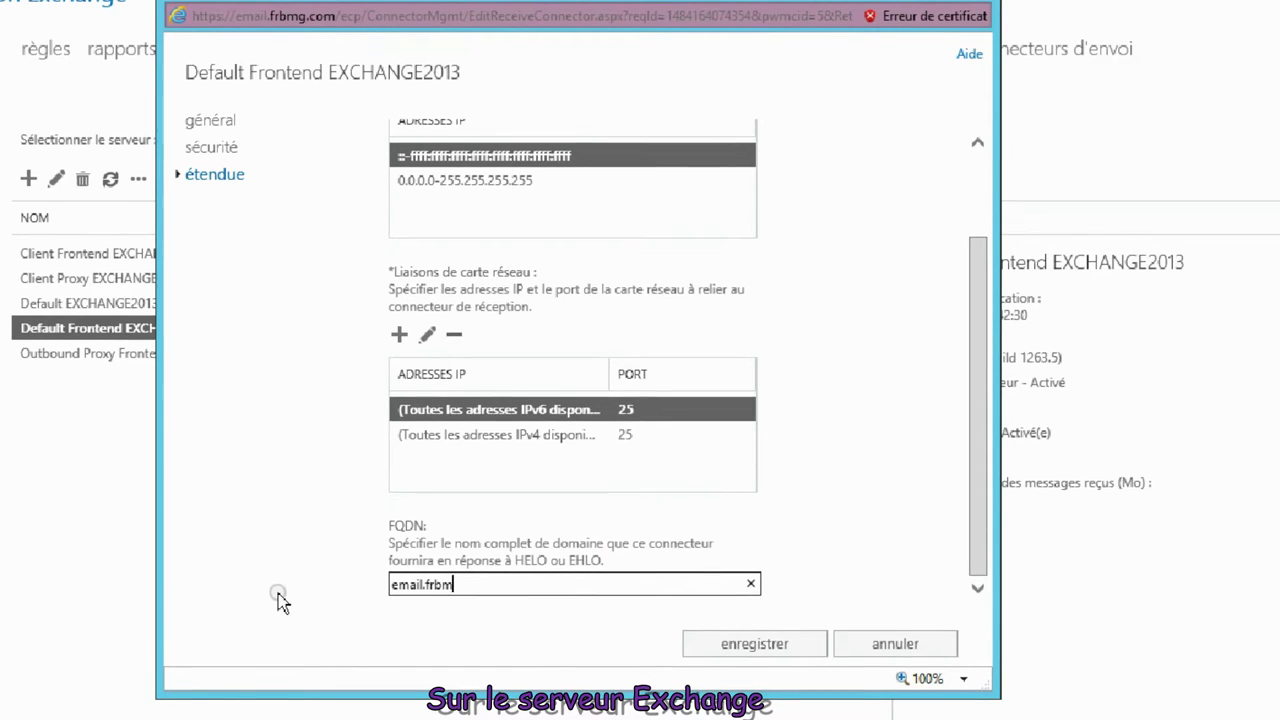
{"action": "type", "text": "g.com"}
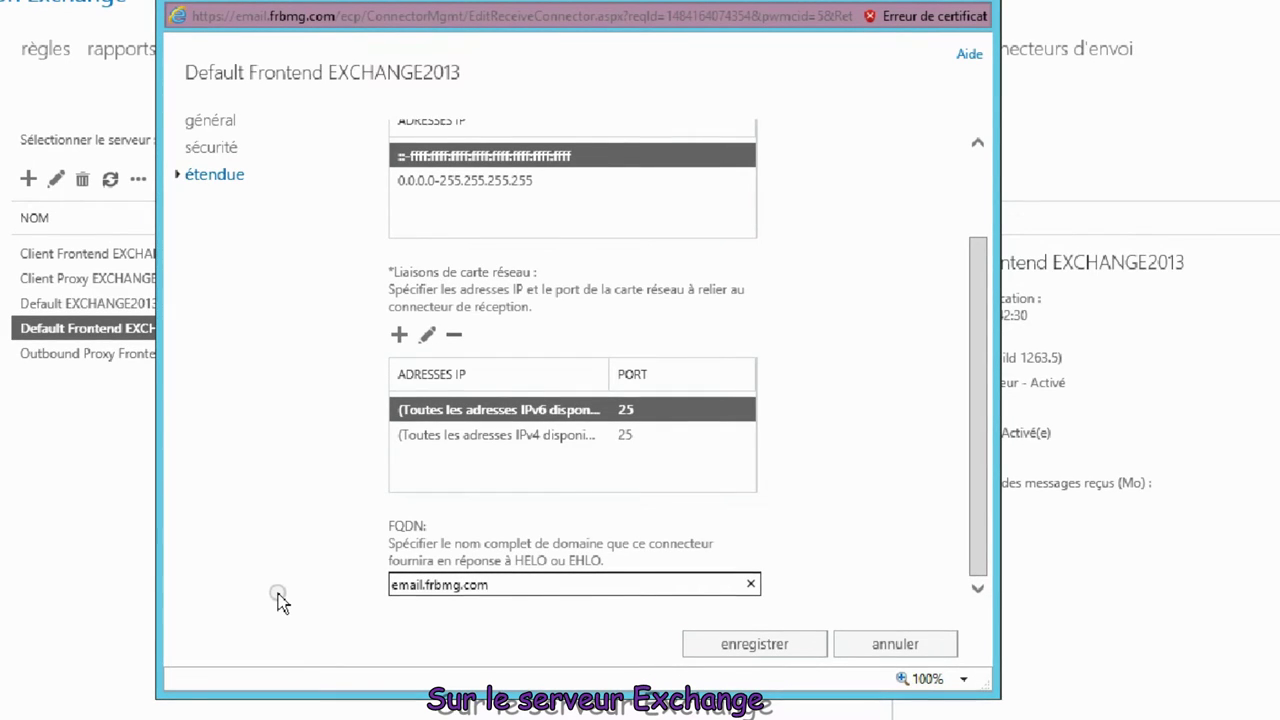
{"action": "left_click", "coordinate": [758, 645]}
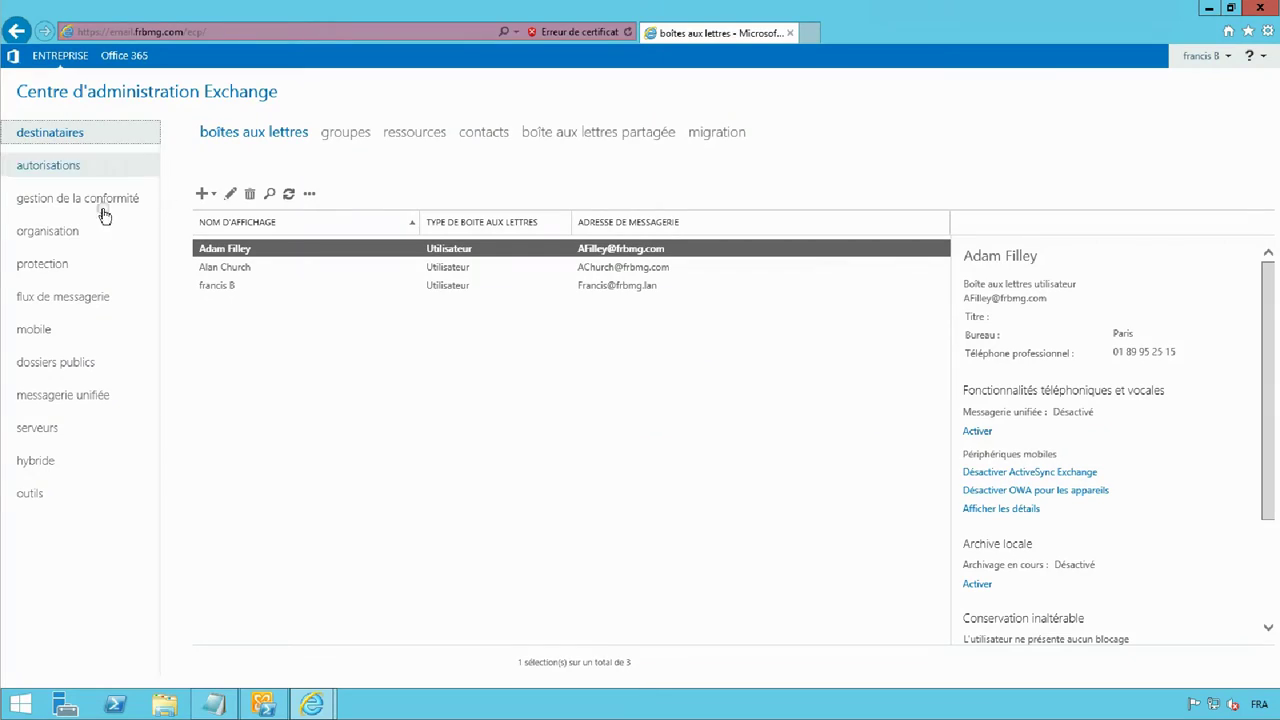
Start a new certificate authority request in the servers' certificate settings, with the friendly name Exchange.
{"action": "left_click", "coordinate": [40, 430]}
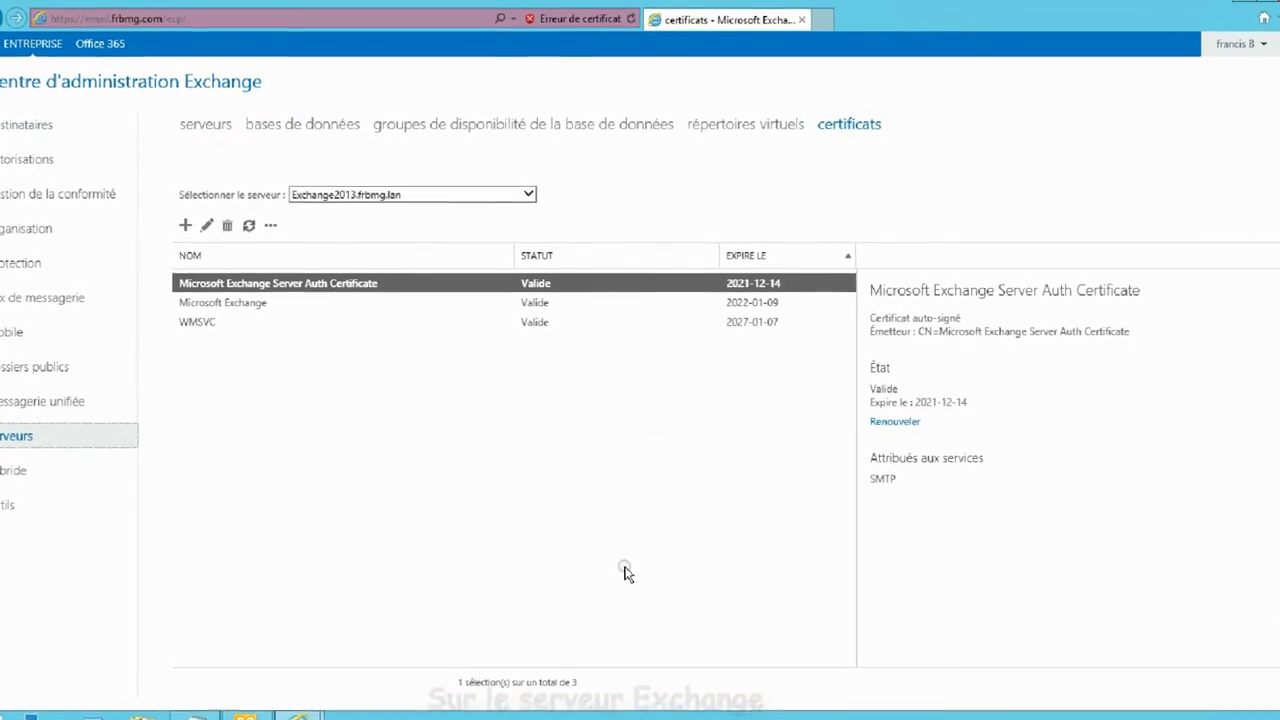
{"action": "left_click", "coordinate": [625, 572]}
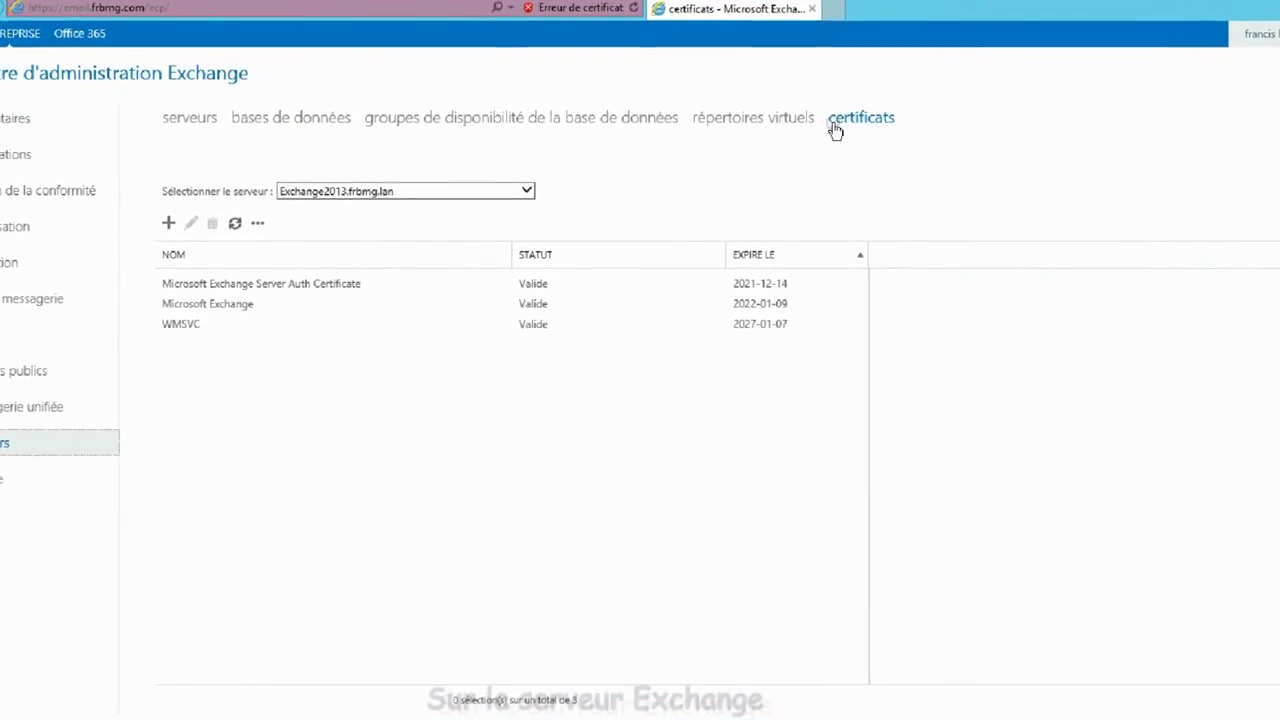
{"action": "left_click", "coordinate": [151, 221]}
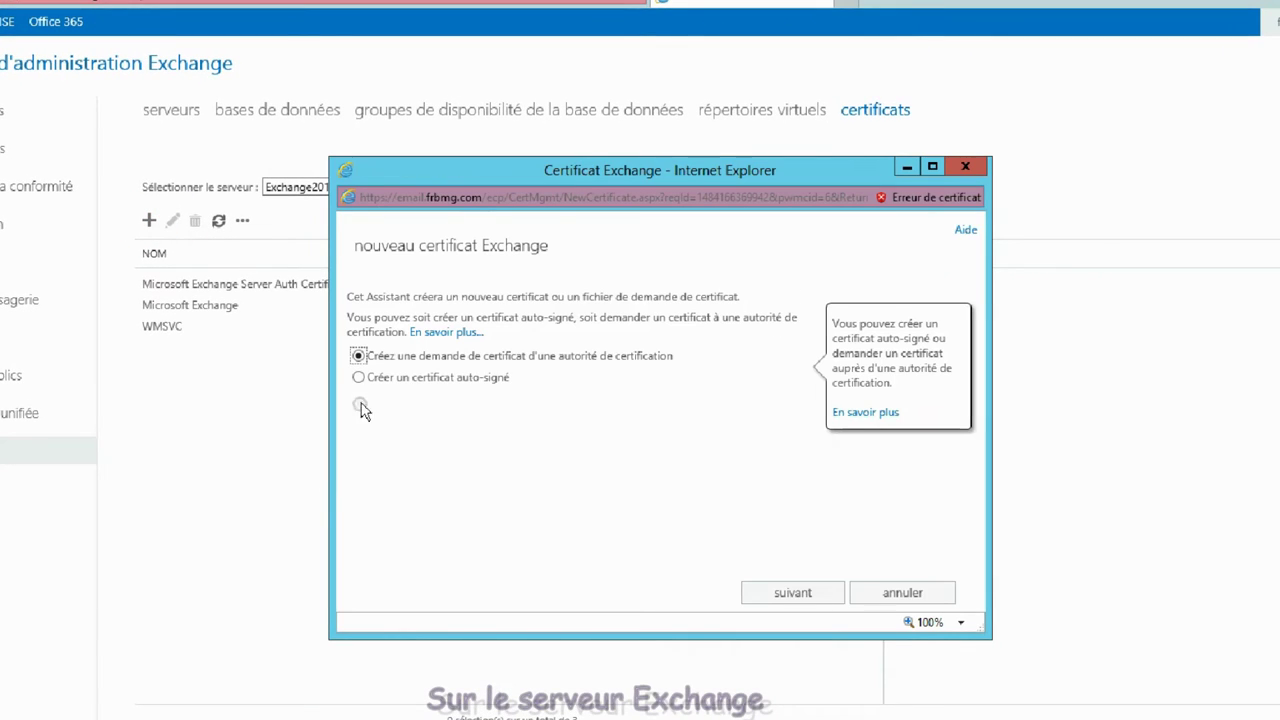
{"action": "left_click", "coordinate": [803, 593]}
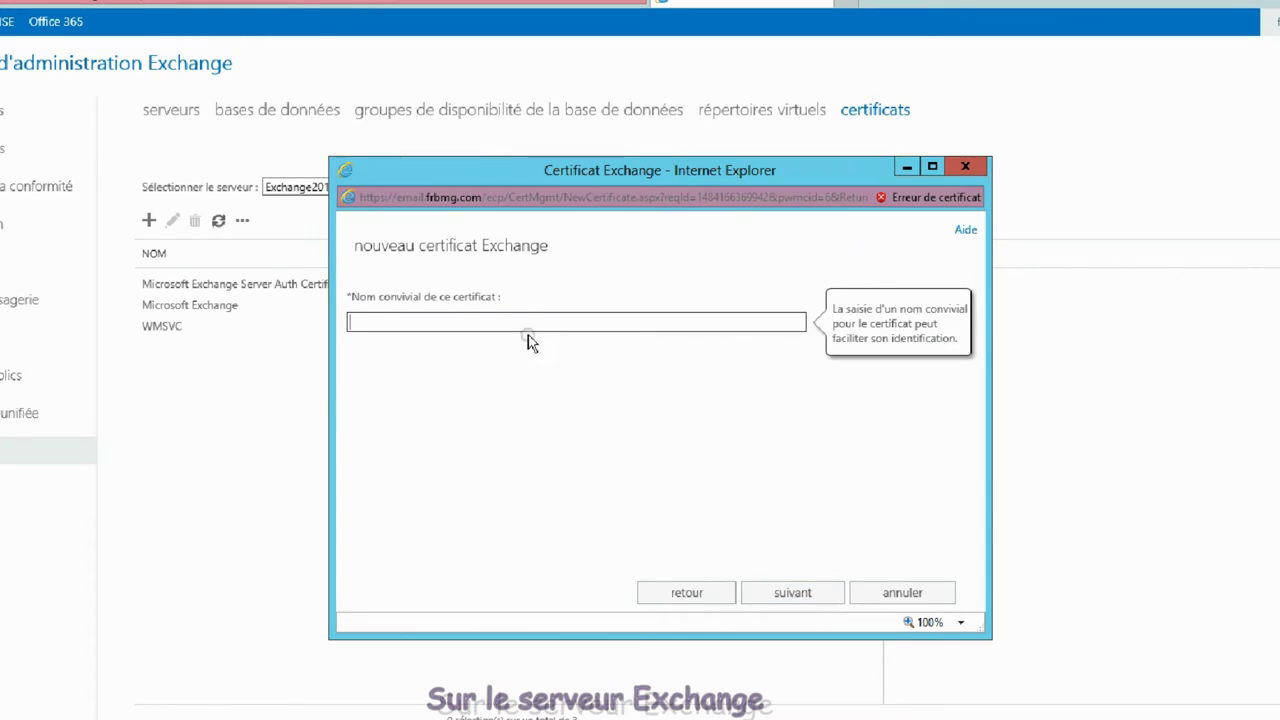
{"action": "left_click", "coordinate": [521, 317]}
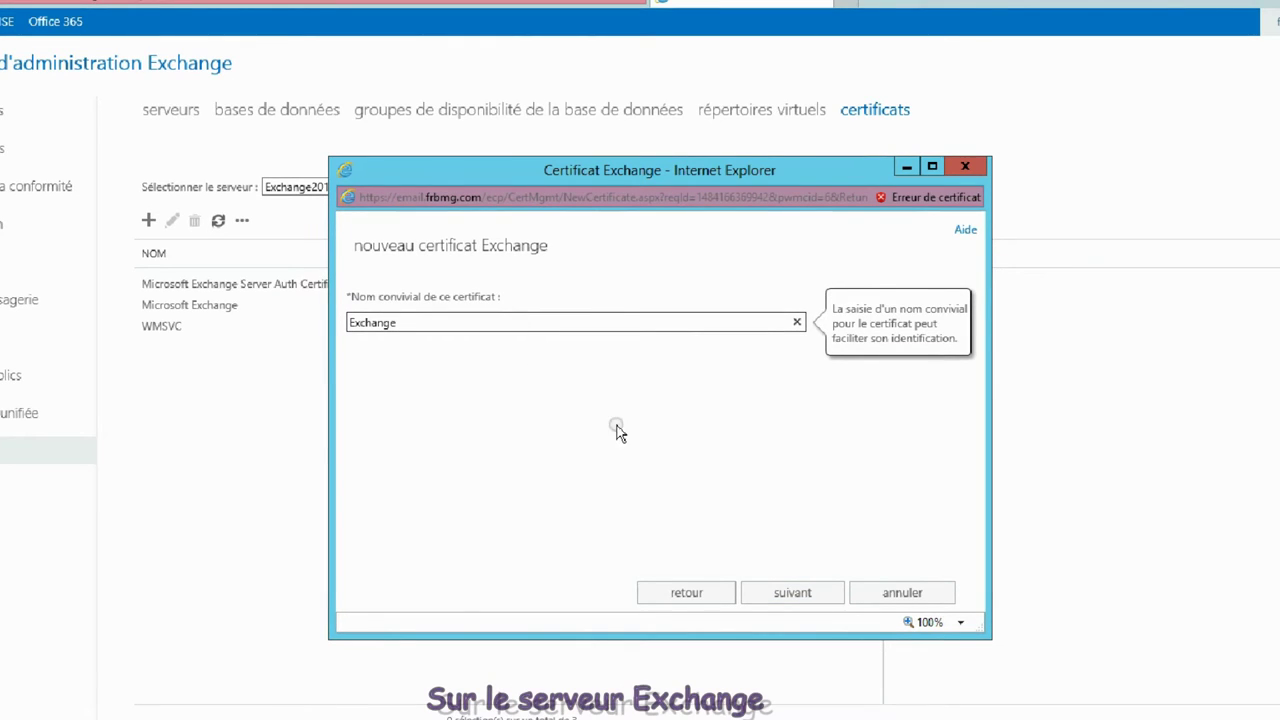
{"action": "left_click", "coordinate": [775, 600]}
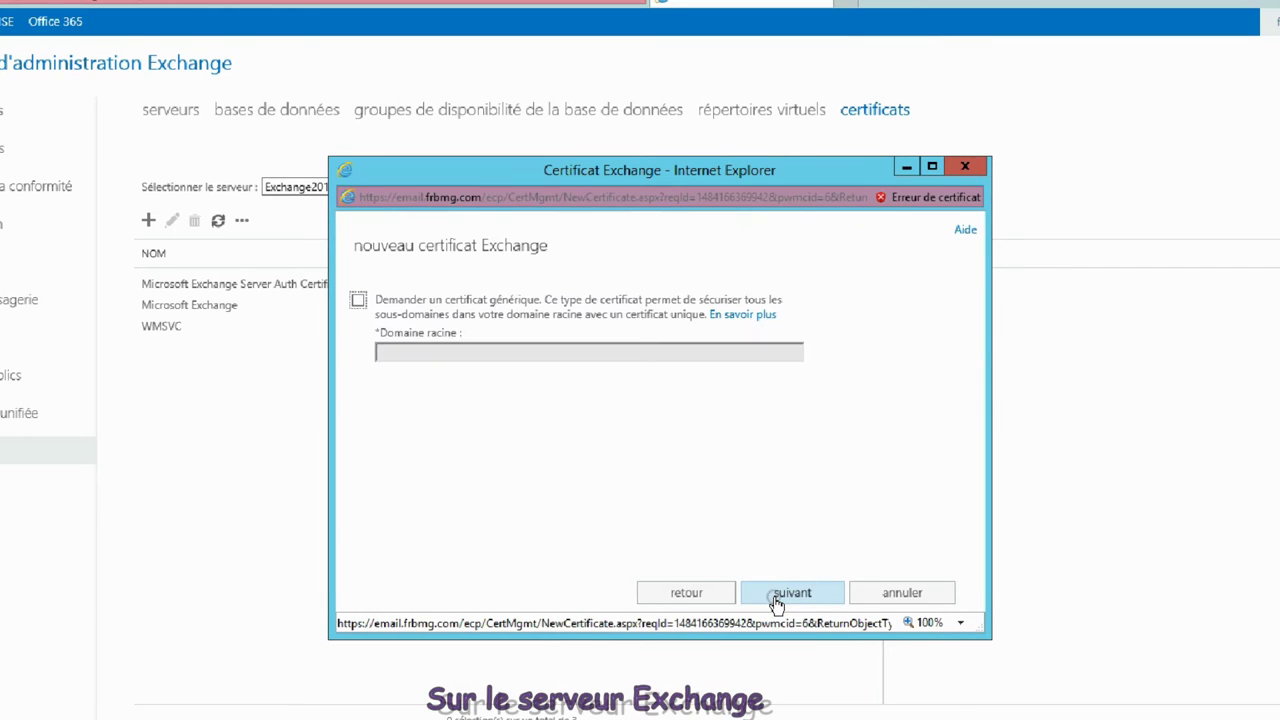
Skip the wildcard certificate option and store the certificate request on server EXCHANGE2013.
{"action": "left_click", "coordinate": [775, 600]}
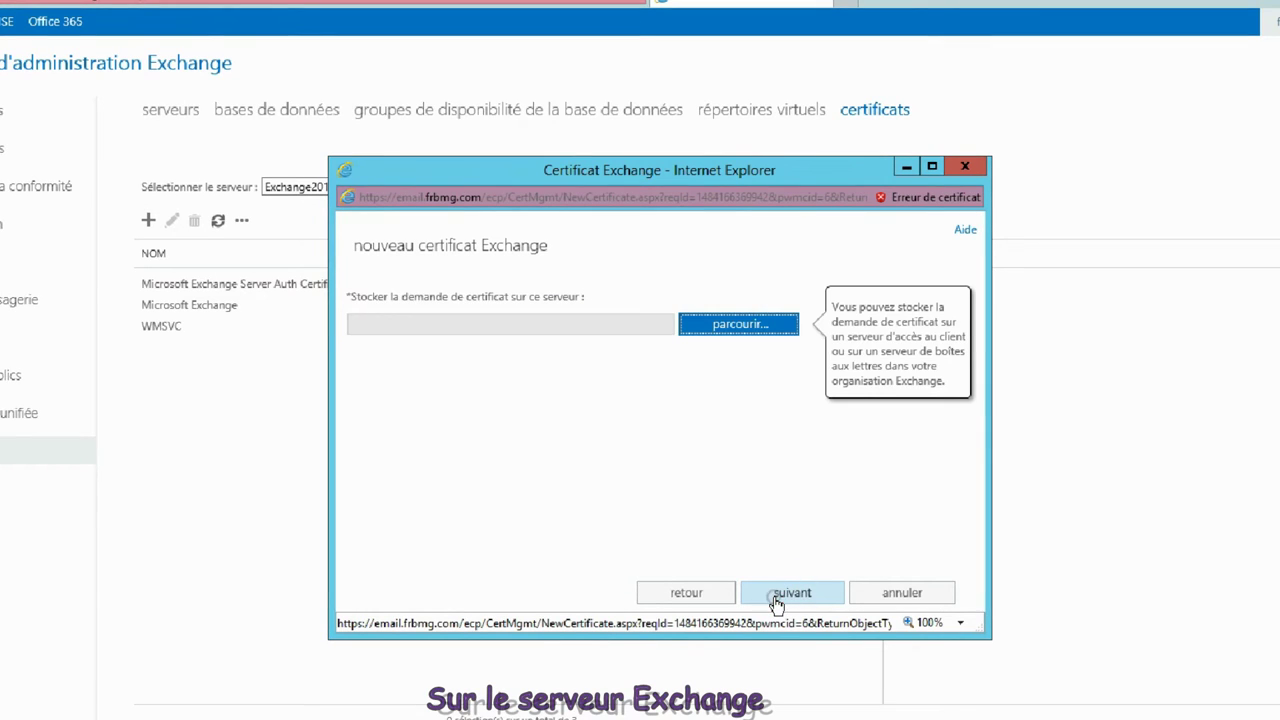
{"action": "left_click", "coordinate": [737, 323]}
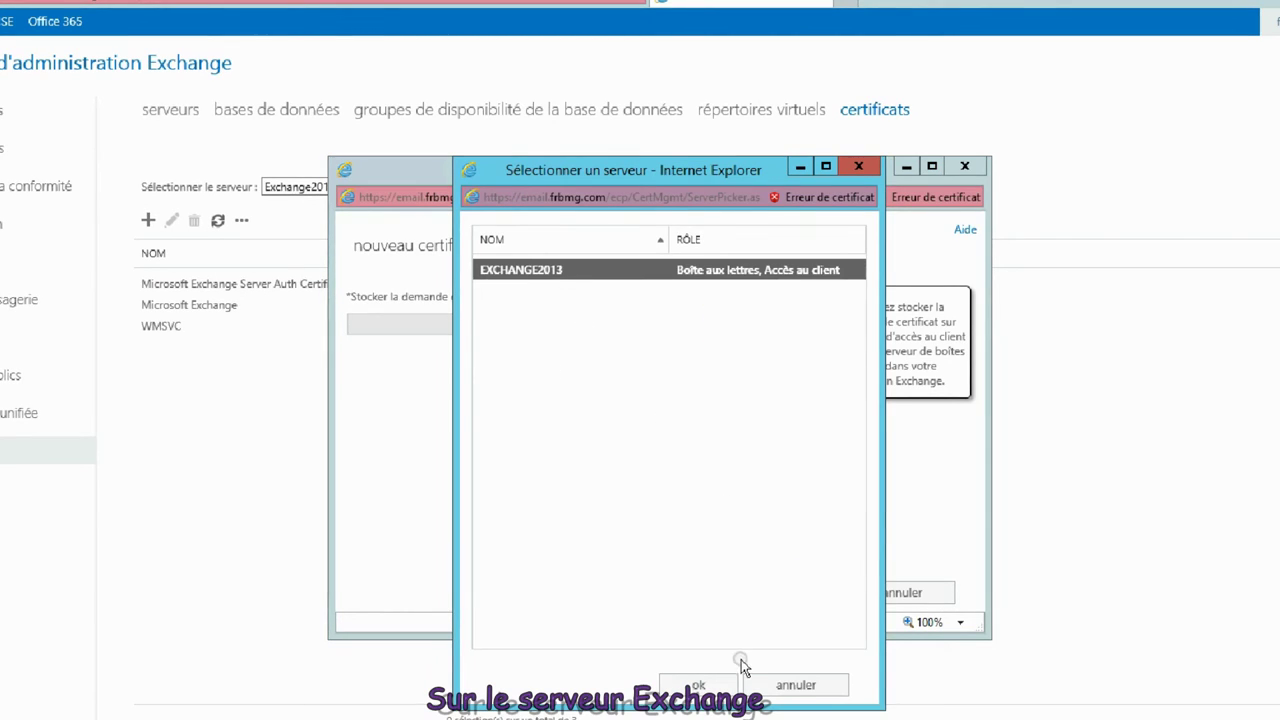
{"action": "left_click", "coordinate": [703, 686]}
{"action": "left_click", "coordinate": [791, 593]}
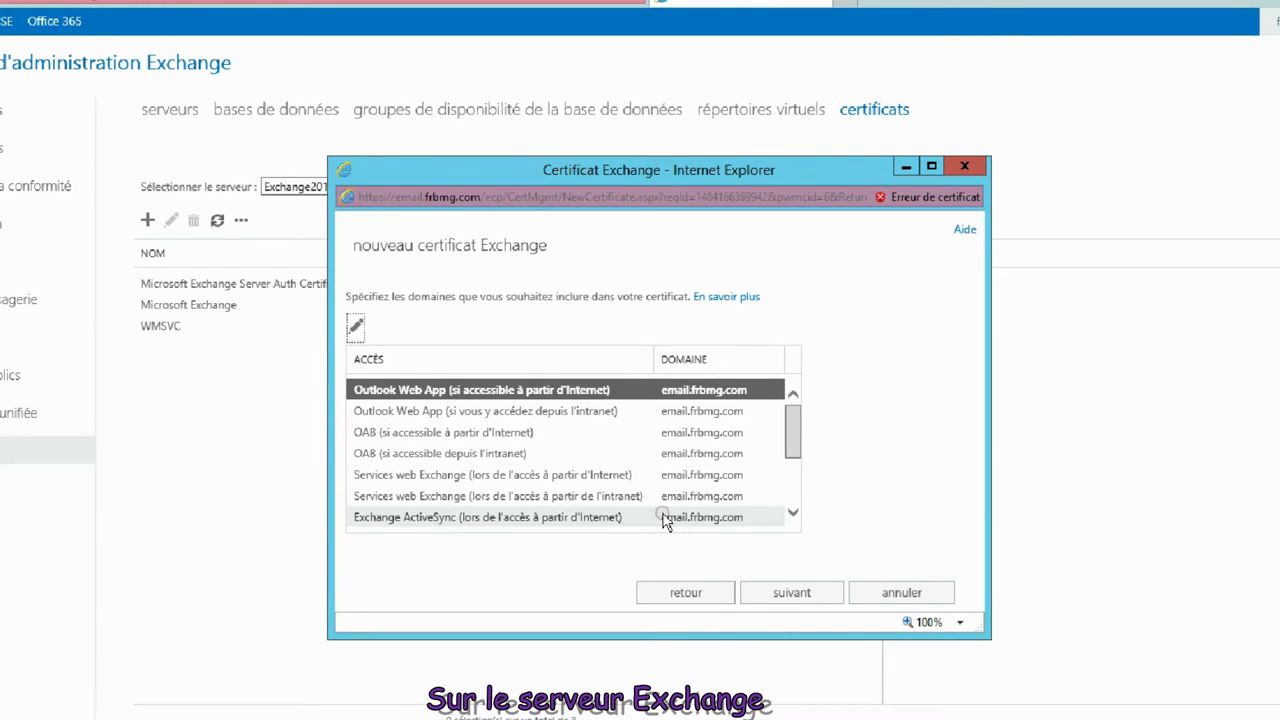
Select all Outlook Web App, OAB, Exchange web services, ActiveSync, Autodiscover and Outlook Anywhere entries for the certificate, leaving out POP and IMAP.
{"action": "left_click", "coordinate": [403, 414], "text": "ctrl"}
{"action": "left_click", "coordinate": [401, 434], "text": "ctrl"}
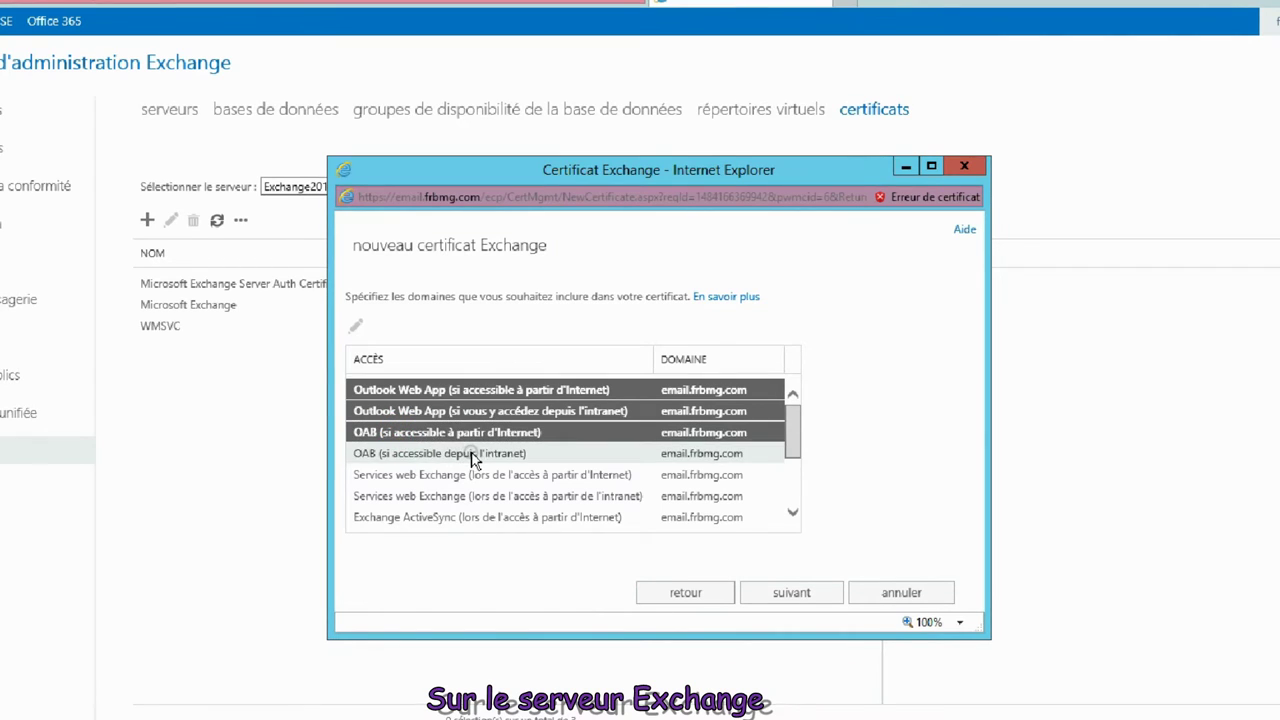
{"action": "left_click", "coordinate": [422, 453], "text": "ctrl"}
{"action": "left_click", "coordinate": [420, 475], "text": "ctrl"}
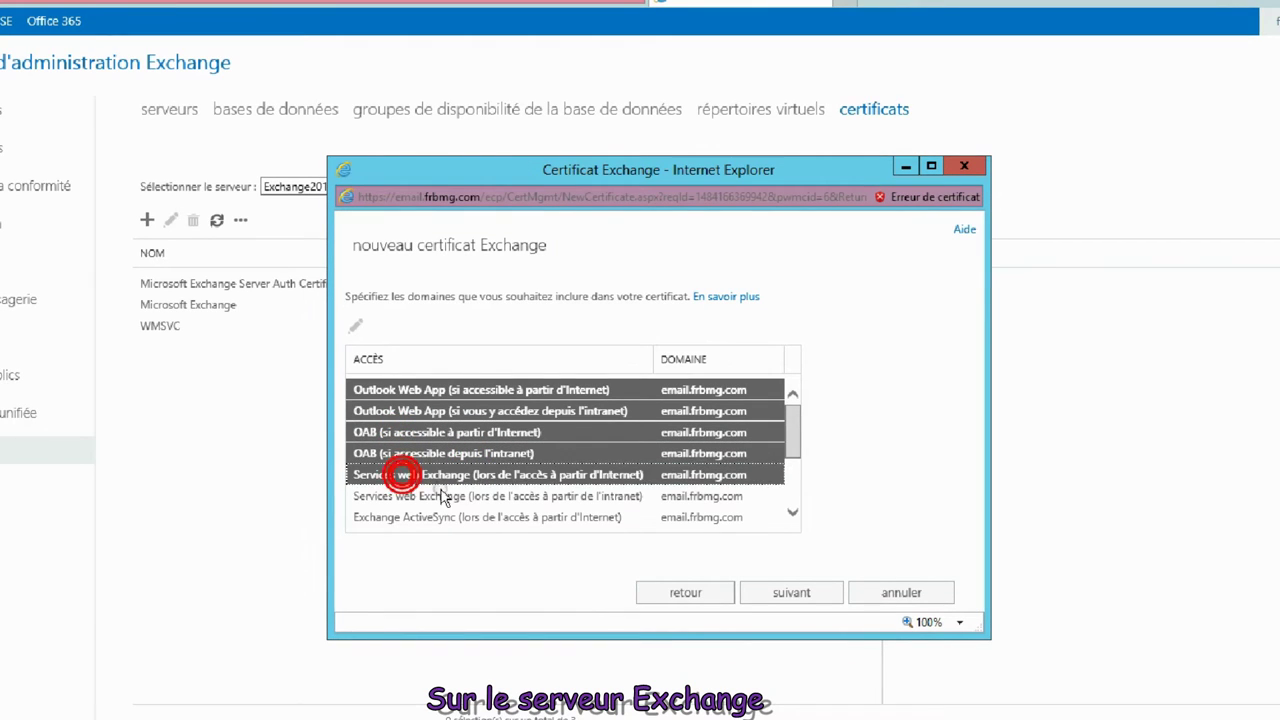
{"action": "left_click", "coordinate": [443, 496], "text": "ctrl"}
{"action": "left_click", "coordinate": [466, 516], "text": "ctrl"}
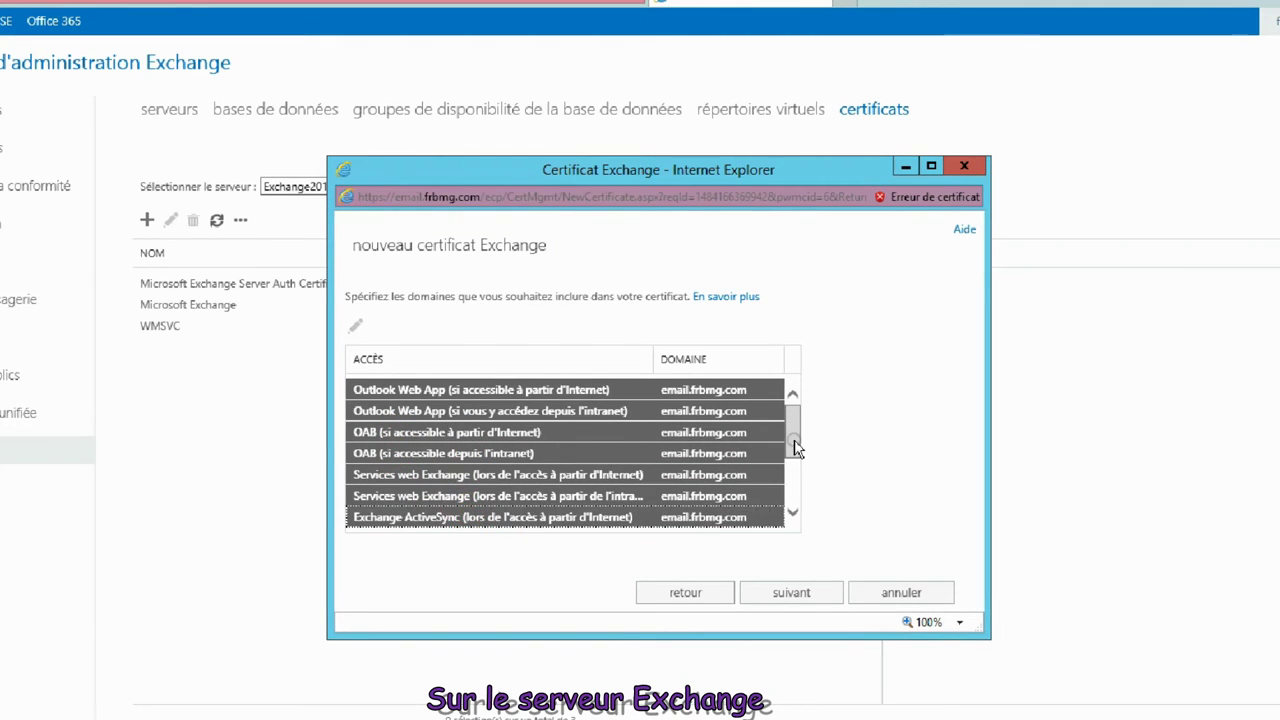
{"action": "left_click_drag", "start_coordinate": [792, 437], "coordinate": [792, 480]}
{"action": "left_click", "coordinate": [716, 410], "text": "ctrl"}
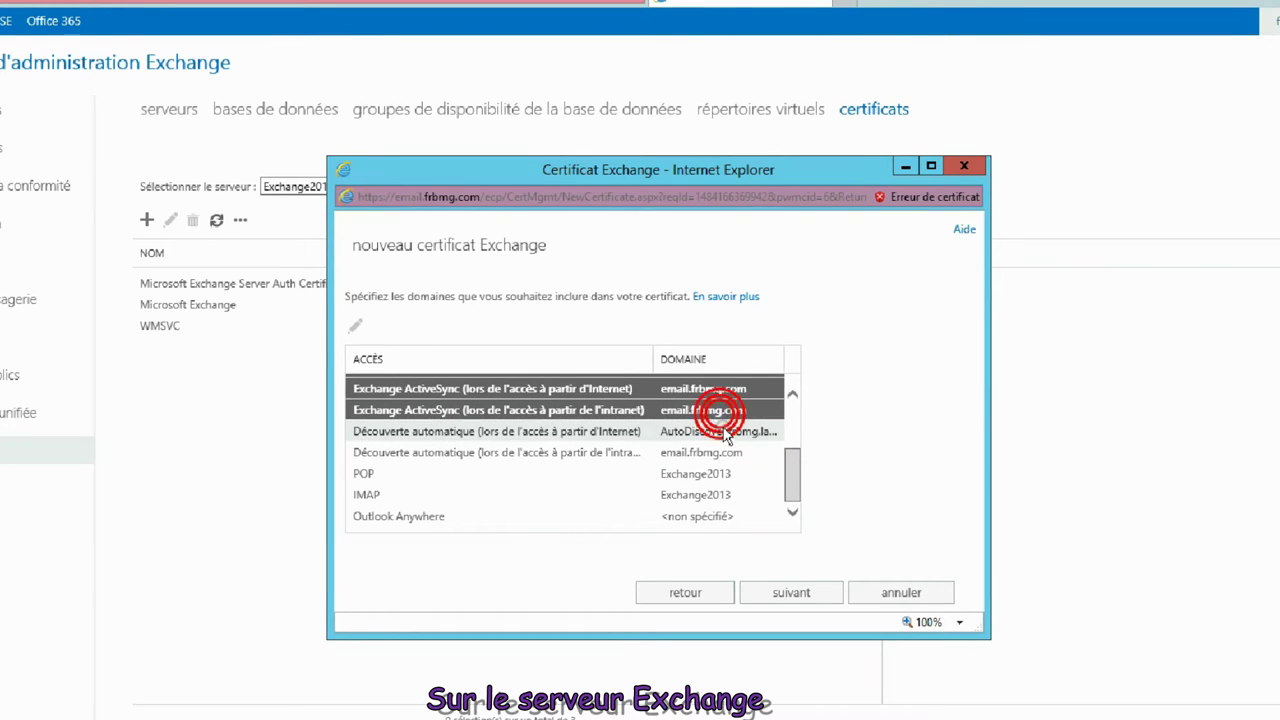
{"action": "left_click", "coordinate": [729, 430], "text": "ctrl"}
{"action": "left_click", "coordinate": [724, 456], "text": "ctrl"}
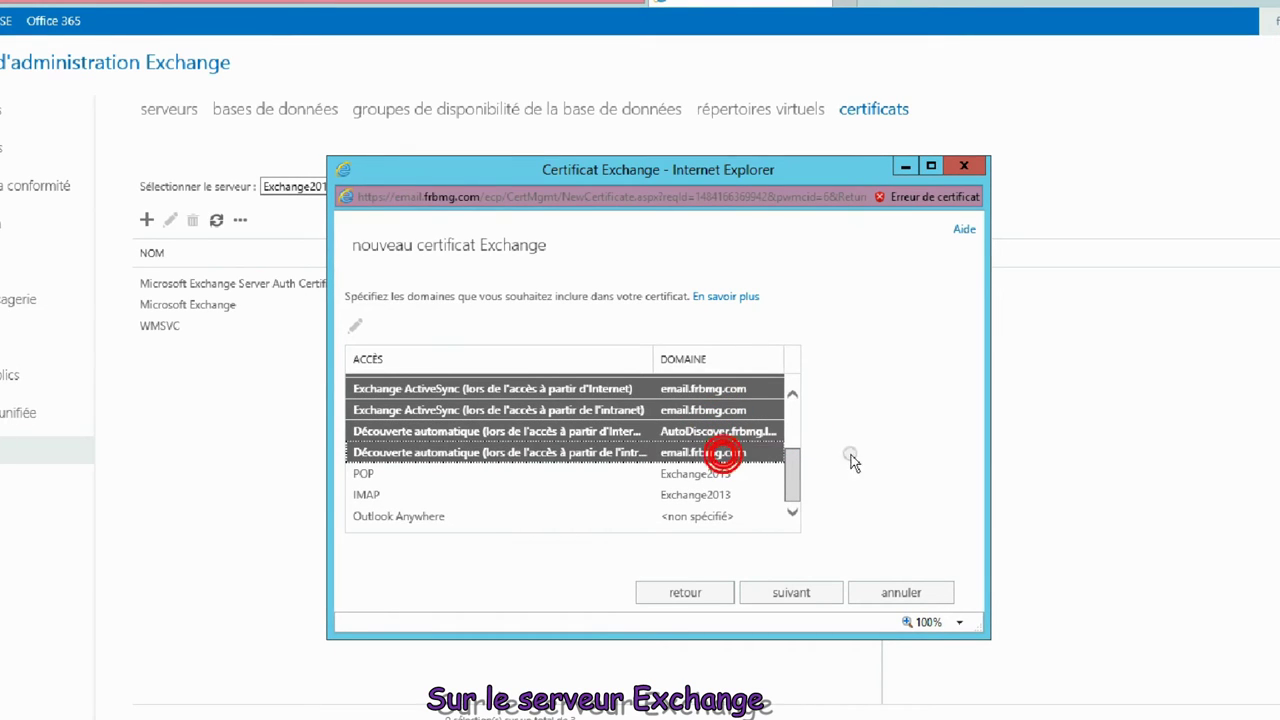
{"action": "left_click", "coordinate": [690, 517], "text": "ctrl"}
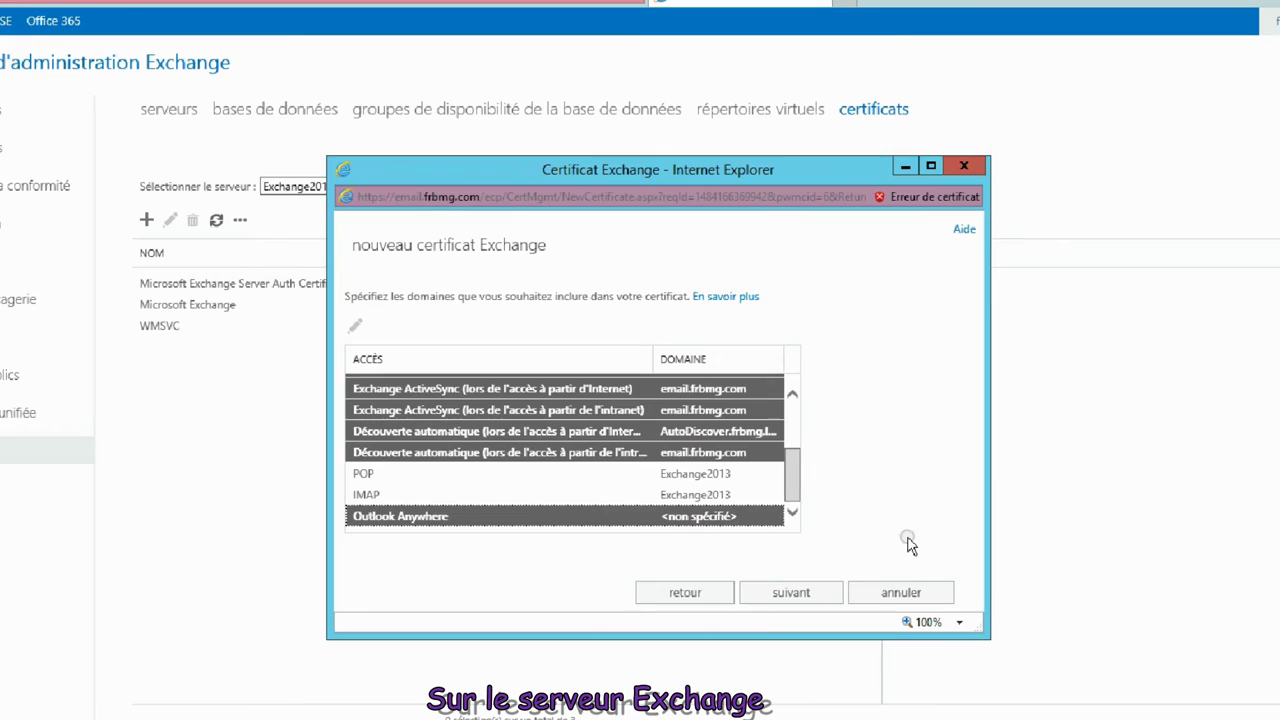
{"action": "left_click", "coordinate": [815, 595]}
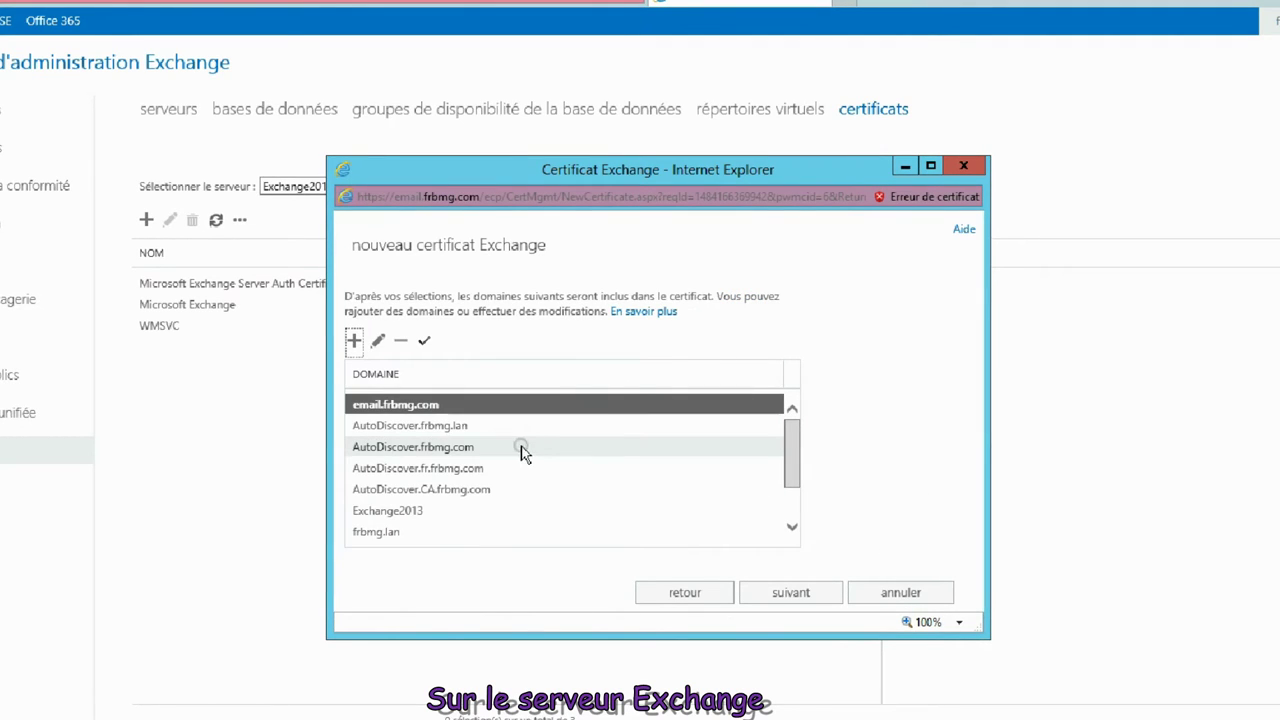
Select AutoDiscover.frbmg.com, AutoDiscover.fr.frbmg.com and AutoDiscover.CA.frbmg.com alongside email.frbmg.com and accept the certificate's domain list.
{"action": "left_click", "coordinate": [507, 457]}
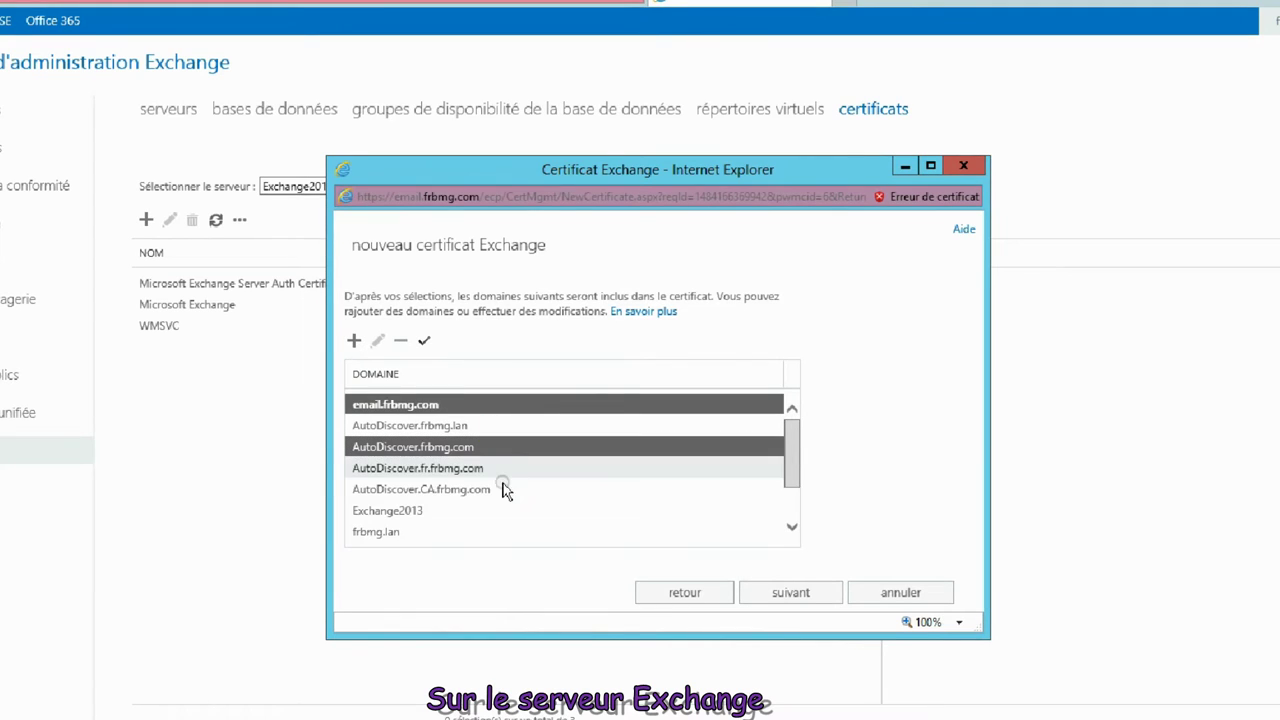
{"action": "left_click", "coordinate": [472, 489], "text": "ctrl"}
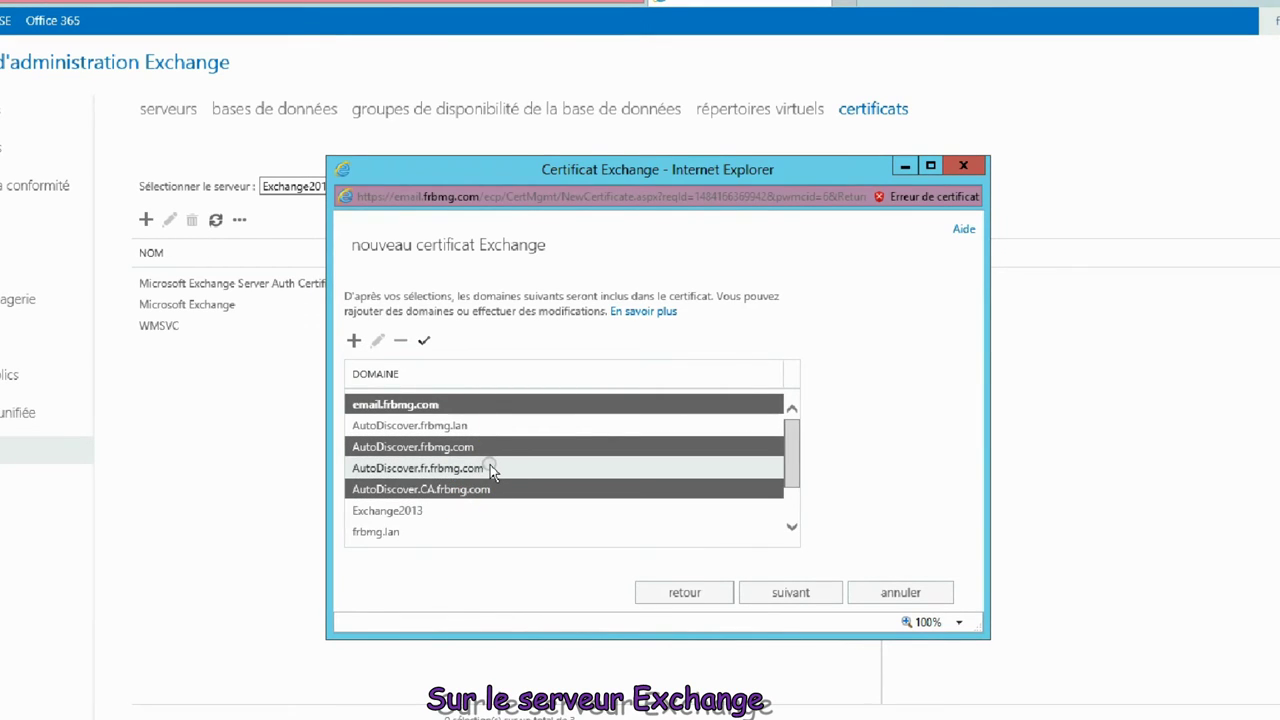
{"action": "left_click", "coordinate": [491, 467], "text": "ctrl"}
{"action": "left_click_drag", "start_coordinate": [796, 467], "coordinate": [792, 525]}
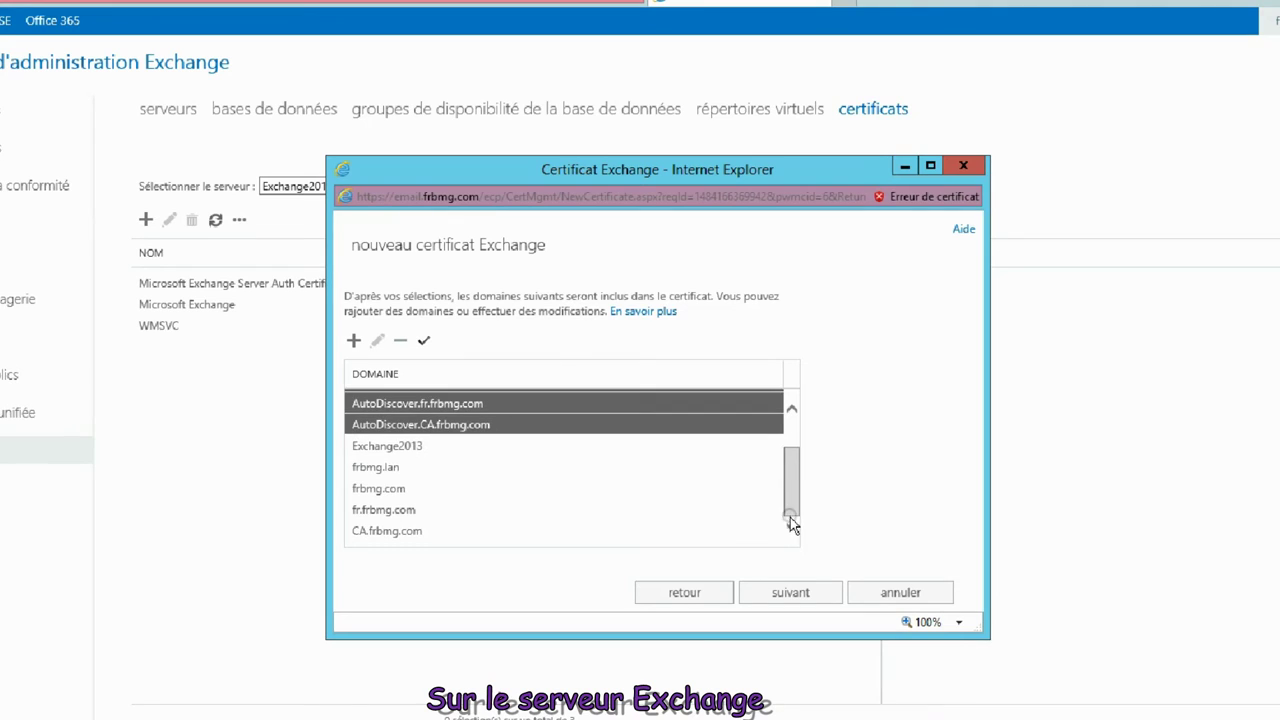
{"action": "left_click", "coordinate": [791, 595]}
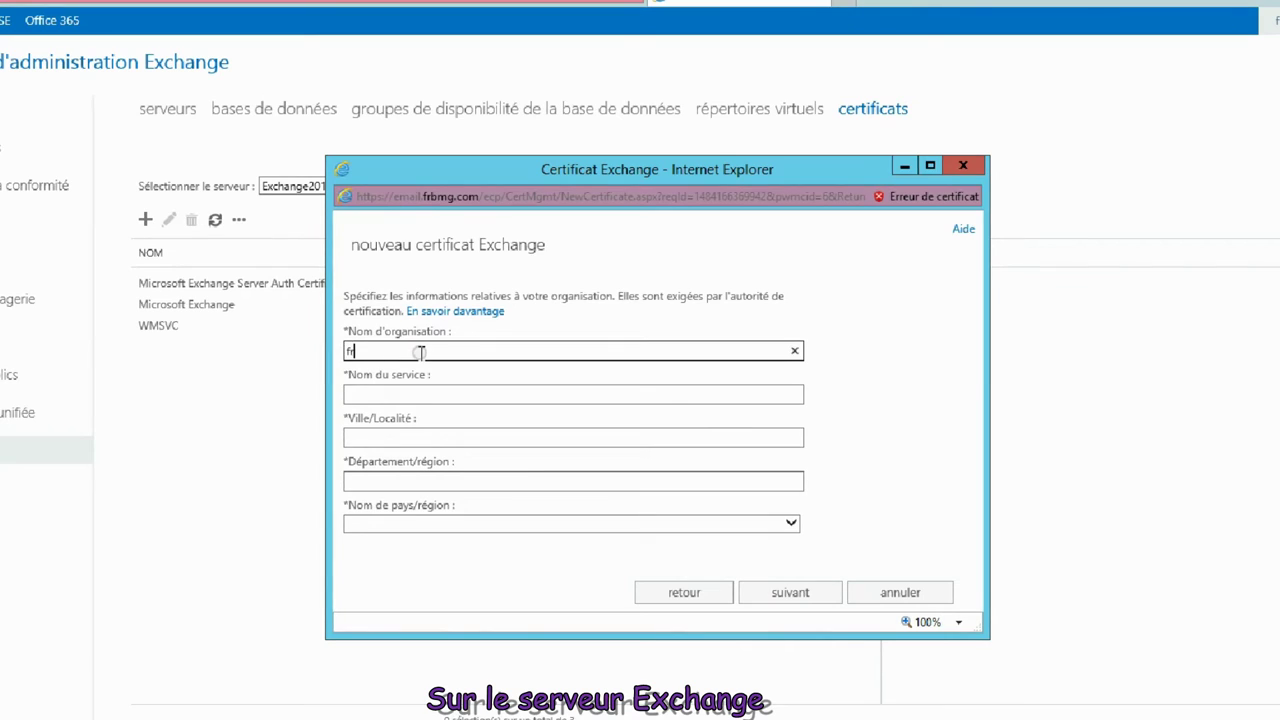
Fill in the certificate's organization details: organization frbmg, department TI, city Quebec, region QC and country Canada.
{"action": "left_click", "coordinate": [410, 395]}
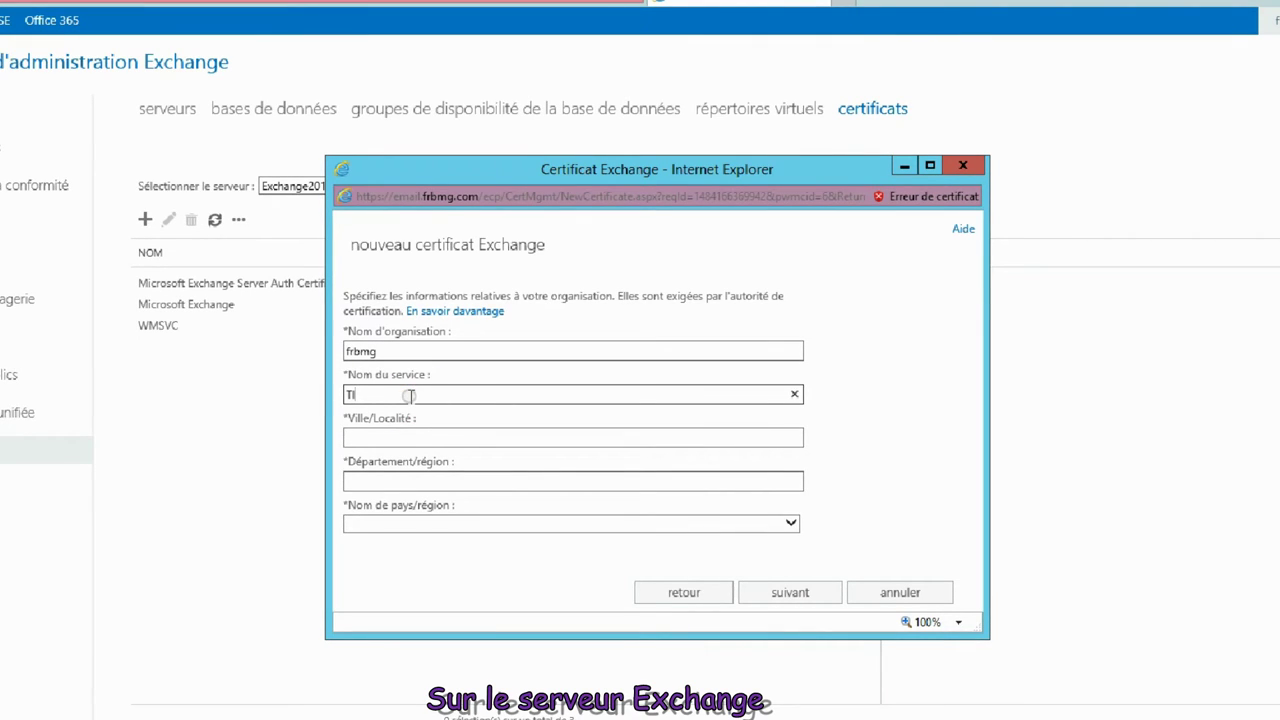
{"action": "left_click", "coordinate": [393, 438]}
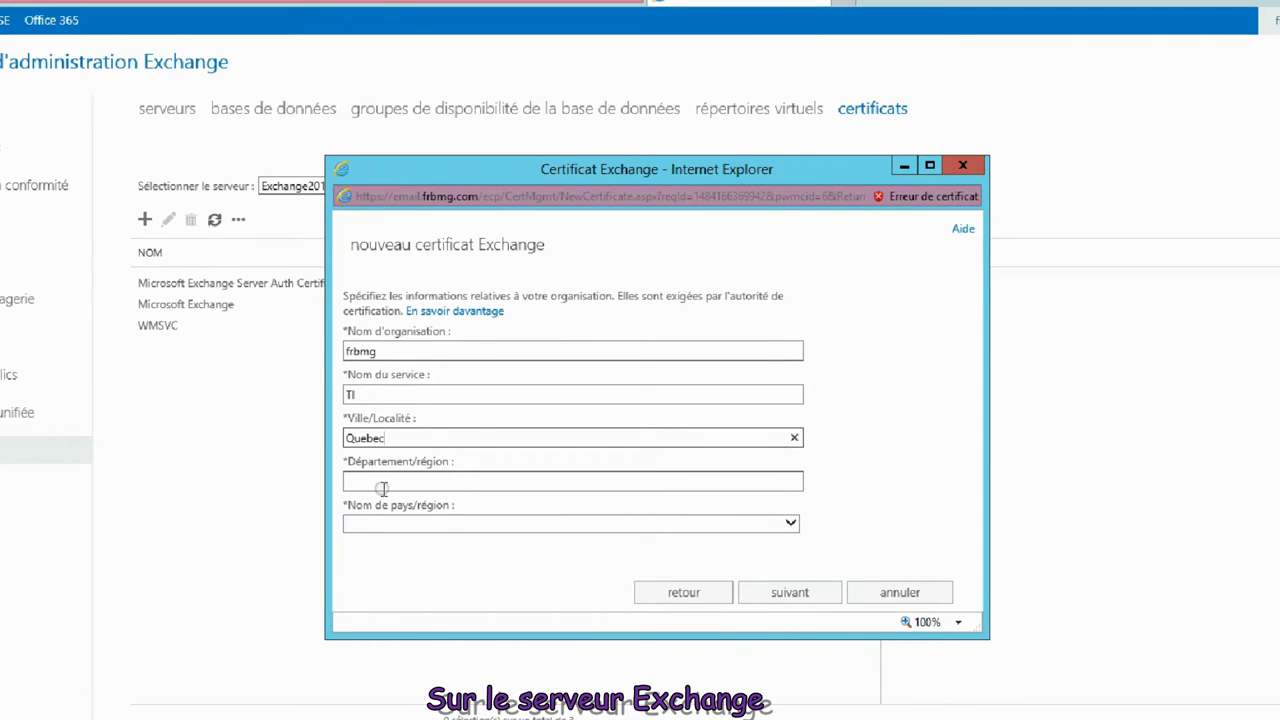
{"action": "left_click", "coordinate": [383, 487]}
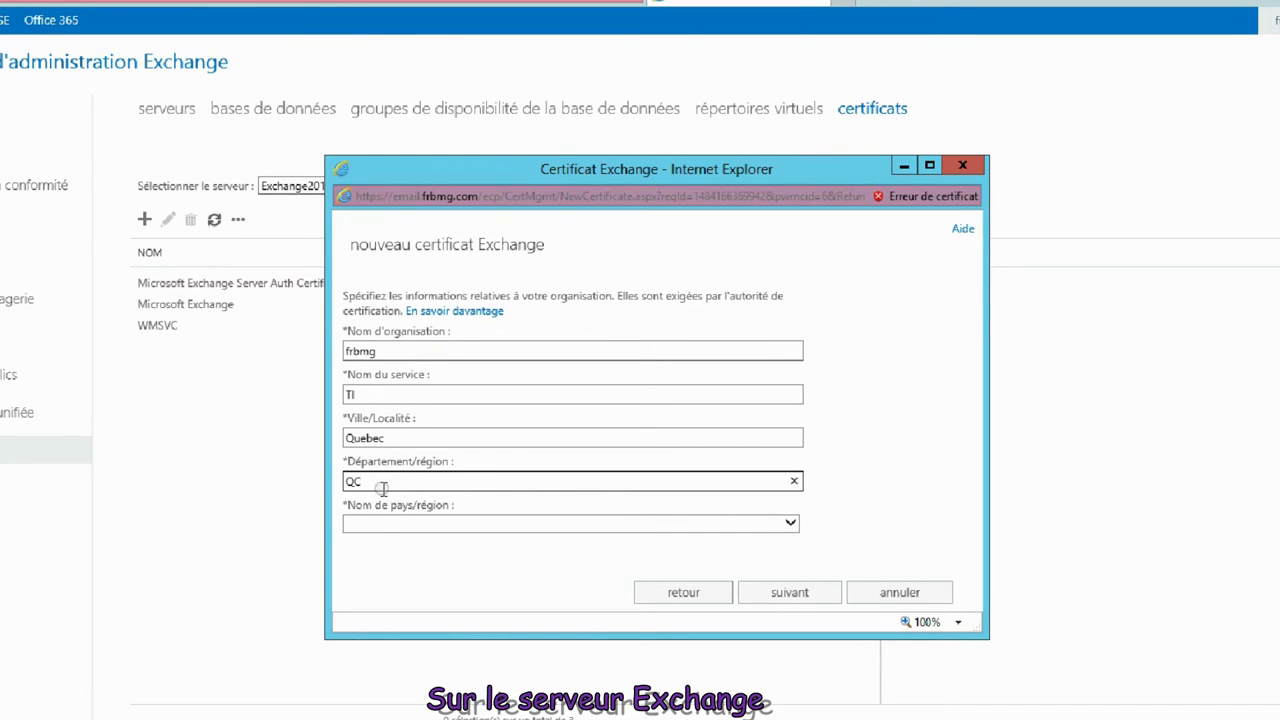
{"action": "left_click", "coordinate": [375, 524]}
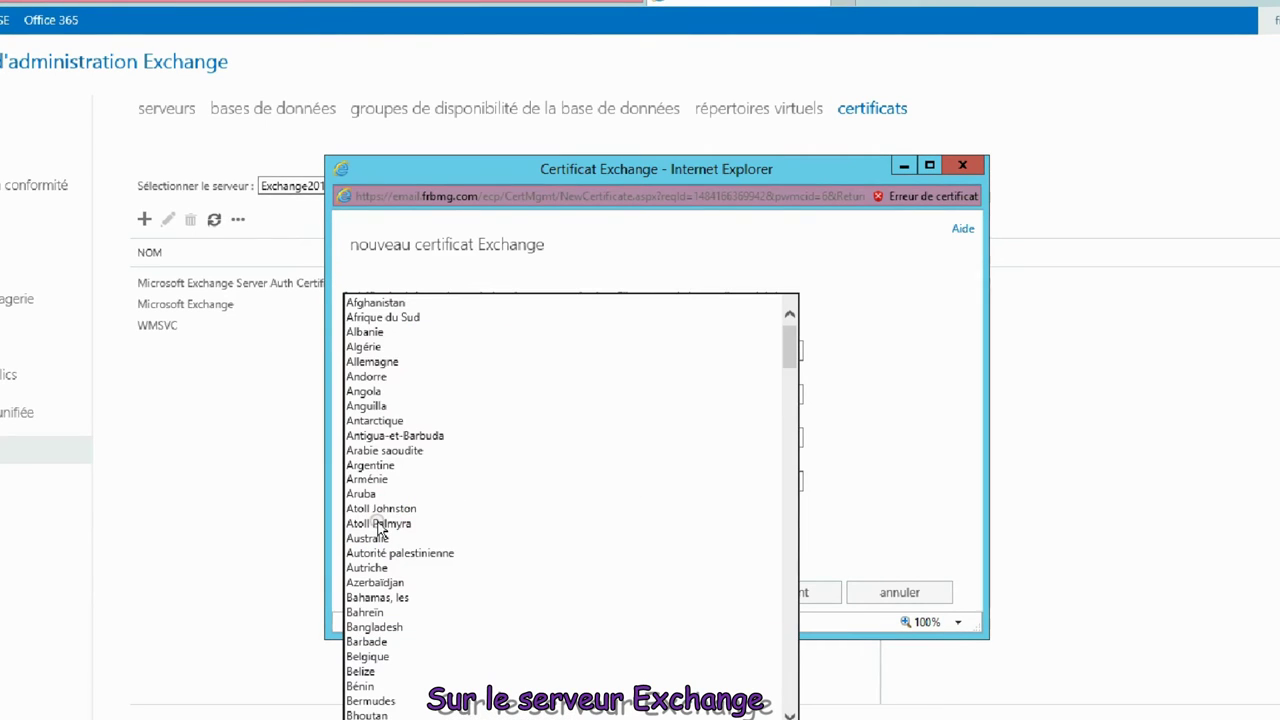
{"action": "scroll", "coordinate": [379, 527], "scroll_direction": "down", "scroll_amount": 4}
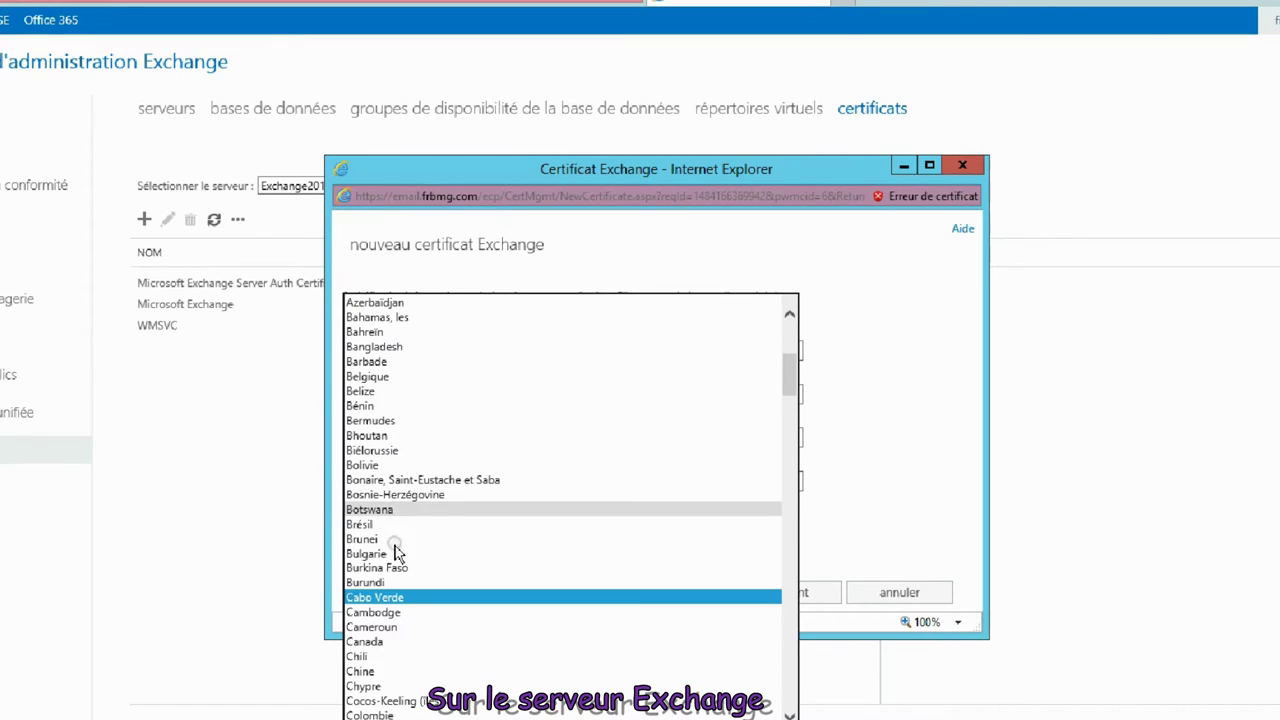
{"action": "left_click", "coordinate": [366, 642]}
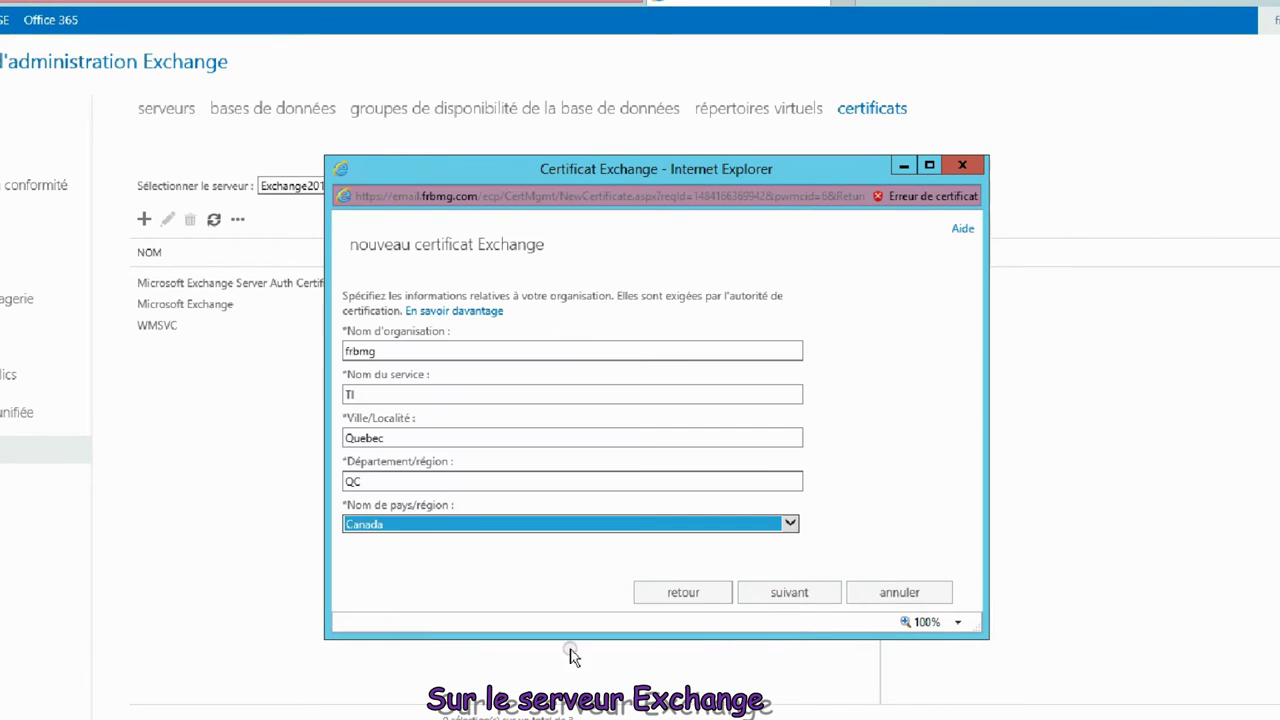
{"action": "left_click", "coordinate": [785, 593]}
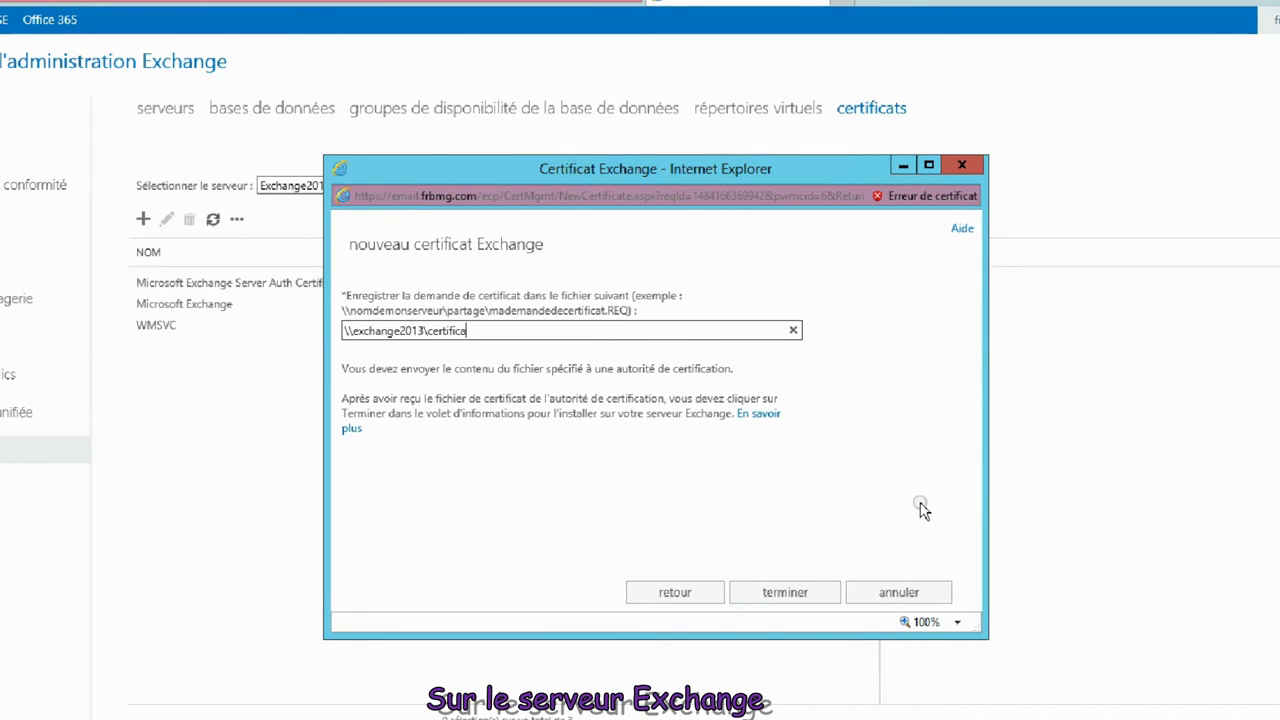
Save the certificate request to \\exchange2013\certificat\demande.req and finish the wizard.
{"action": "left_click", "coordinate": [487, 328]}
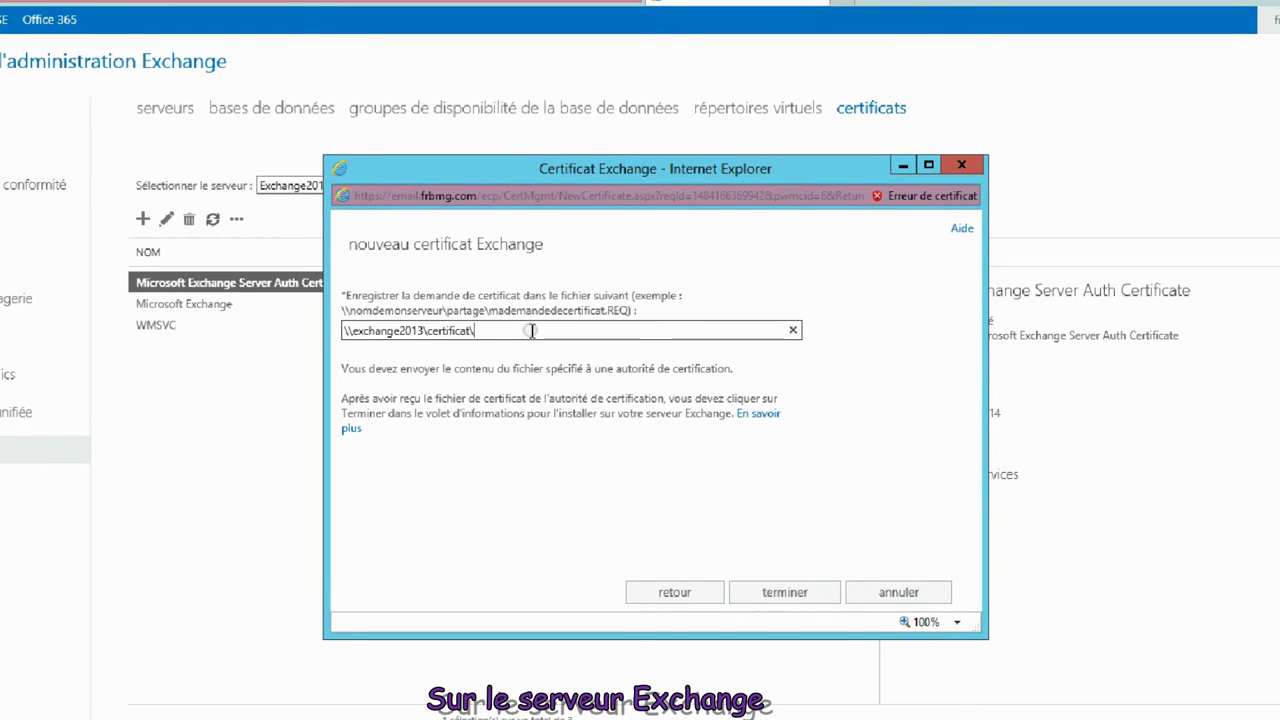
{"action": "type", "text": "demande.req"}
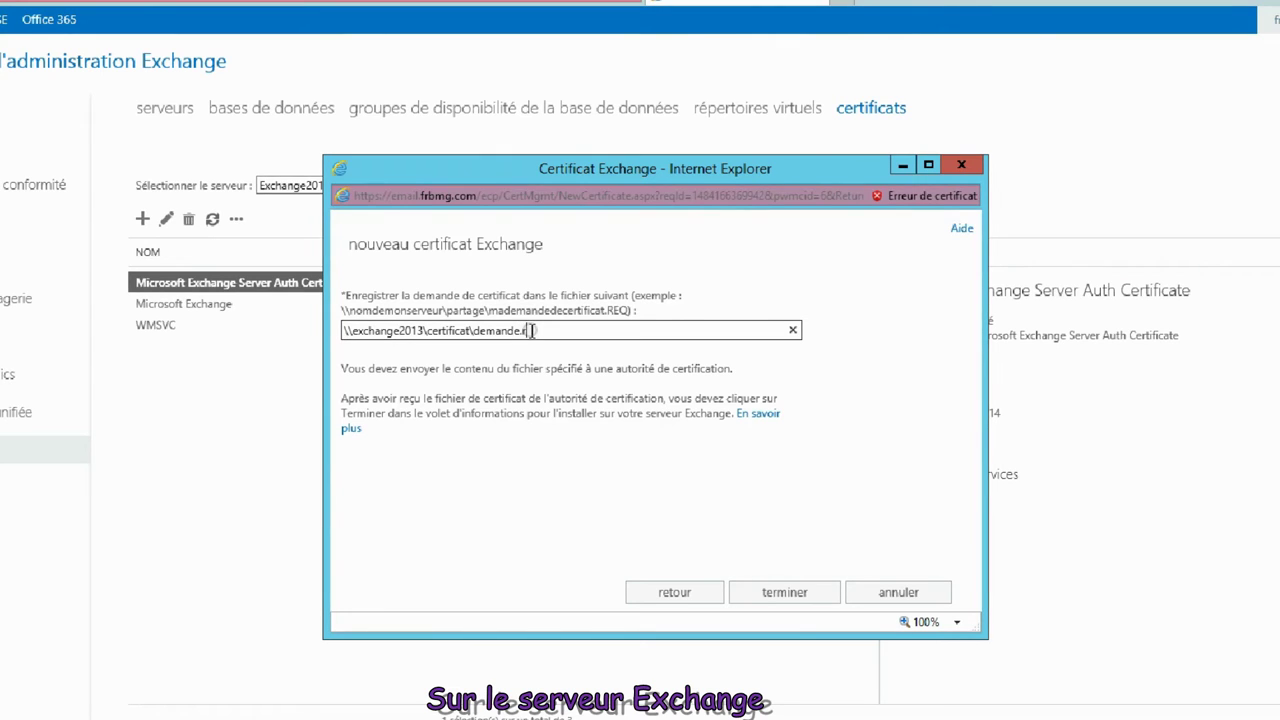
{"action": "left_click", "coordinate": [772, 595]}
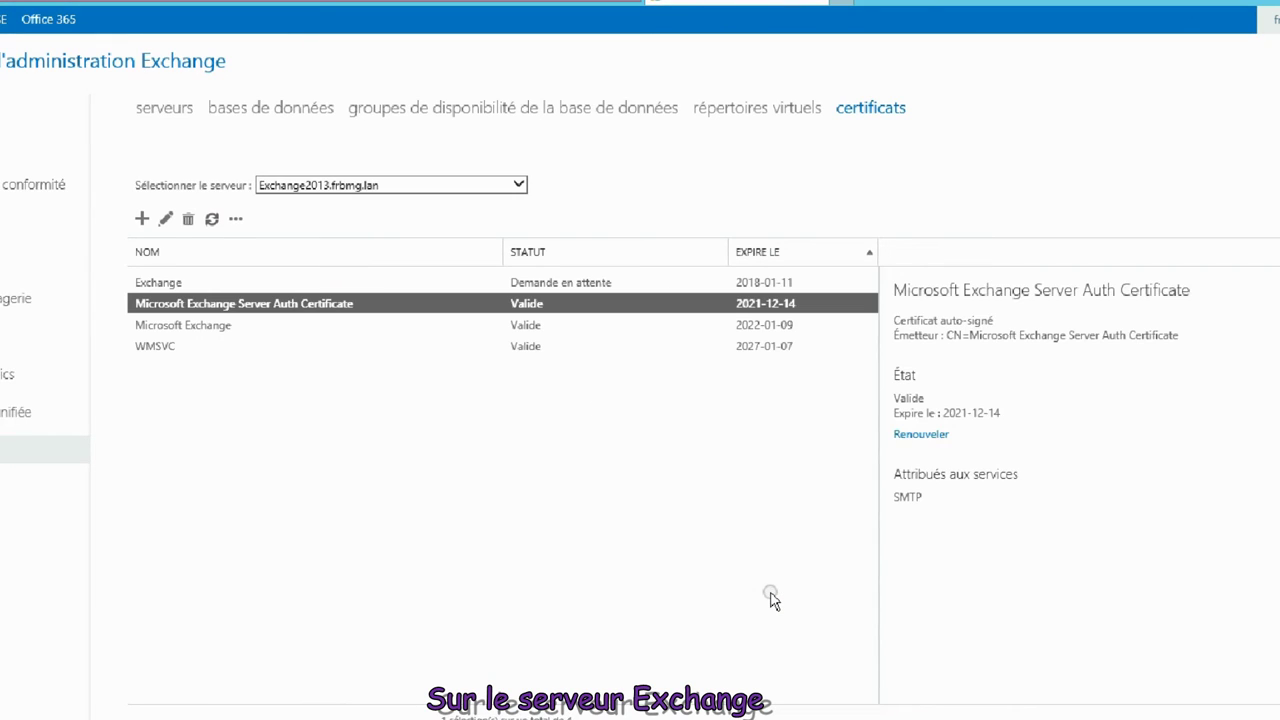
{"action": "left_click", "coordinate": [771, 597]}
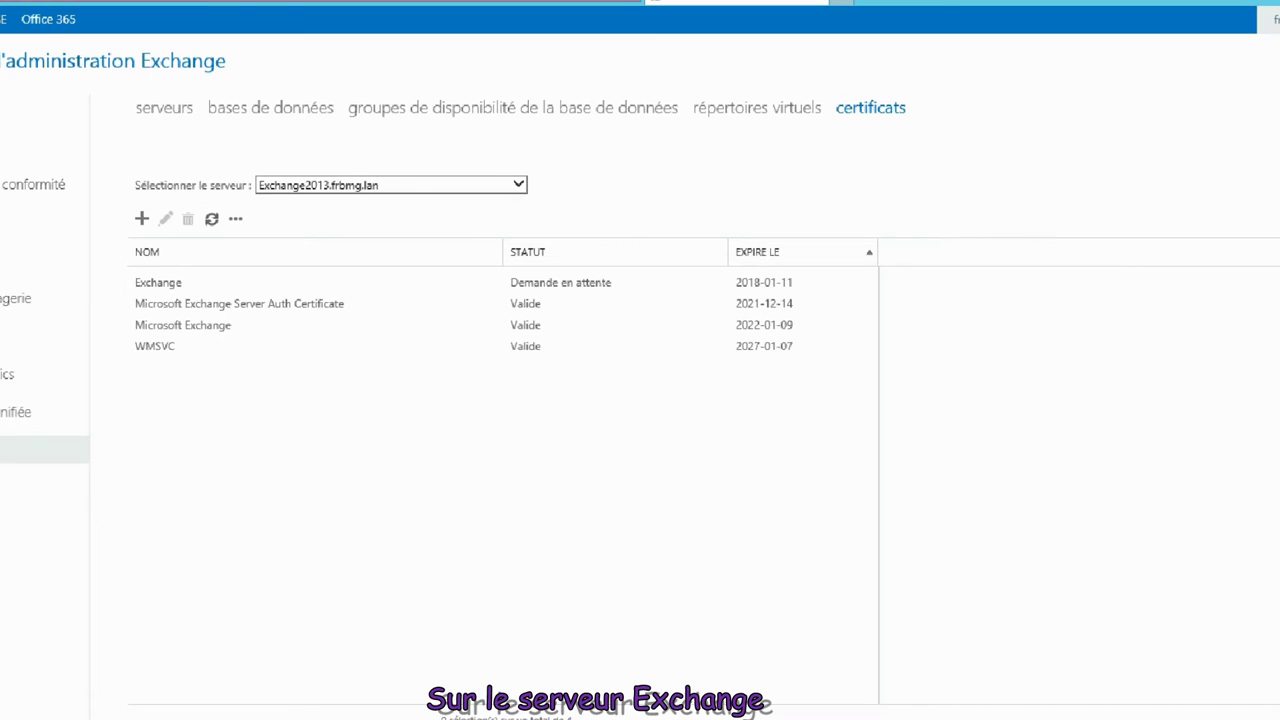
Open demande.req from the certificat folder on drive E: in Notepad and copy the entire certificate request text.
{"action": "key", "text": "super+e"}
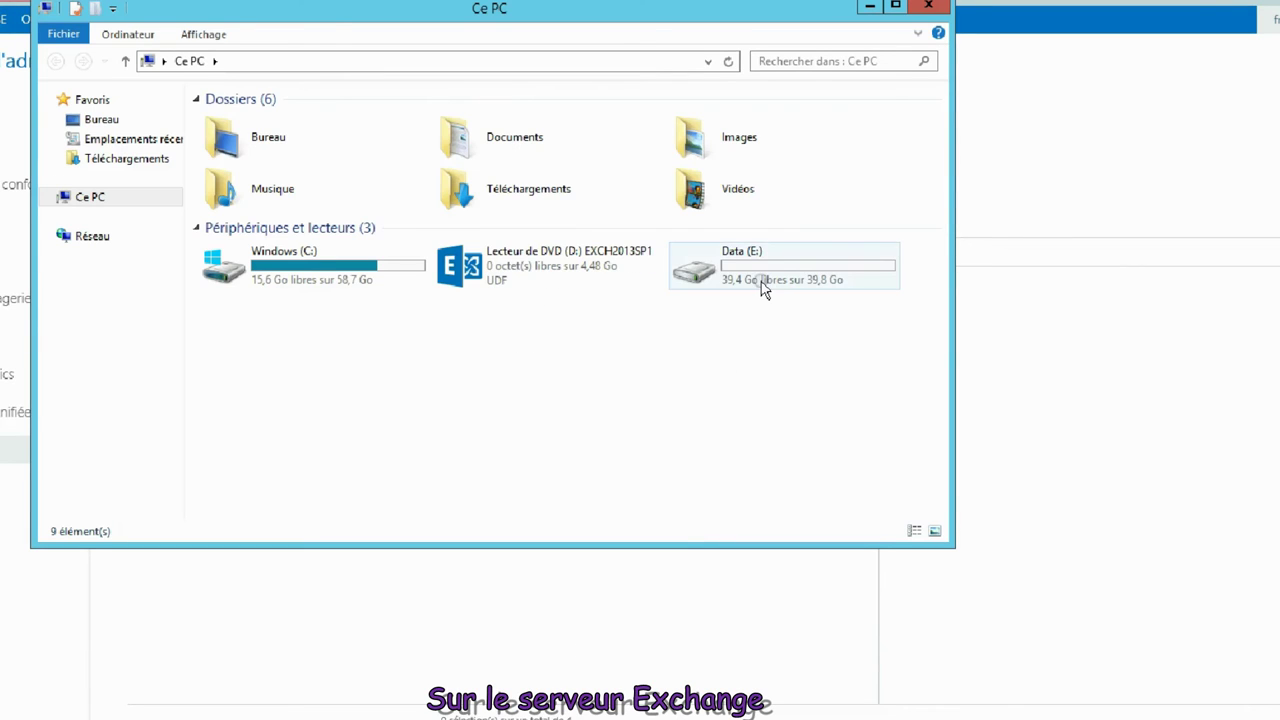
{"action": "double_click", "coordinate": [762, 285]}
{"action": "double_click", "coordinate": [235, 121]}
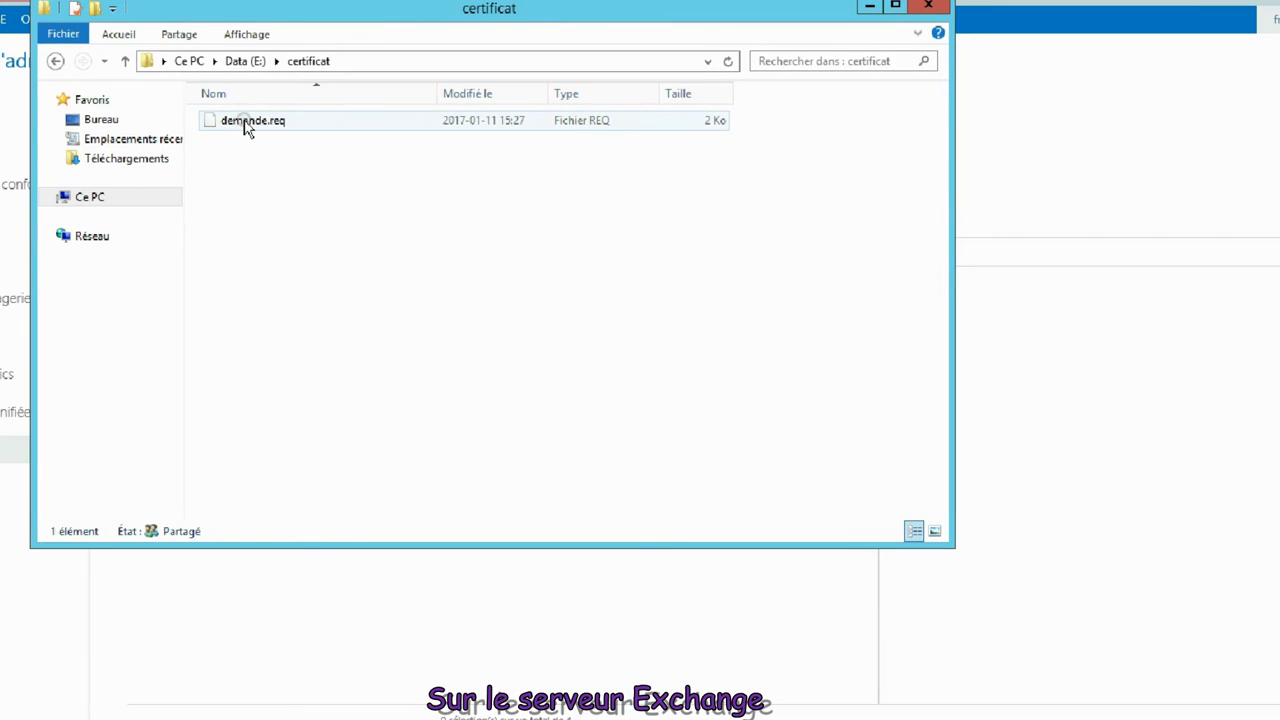
{"action": "left_click", "coordinate": [245, 124]}
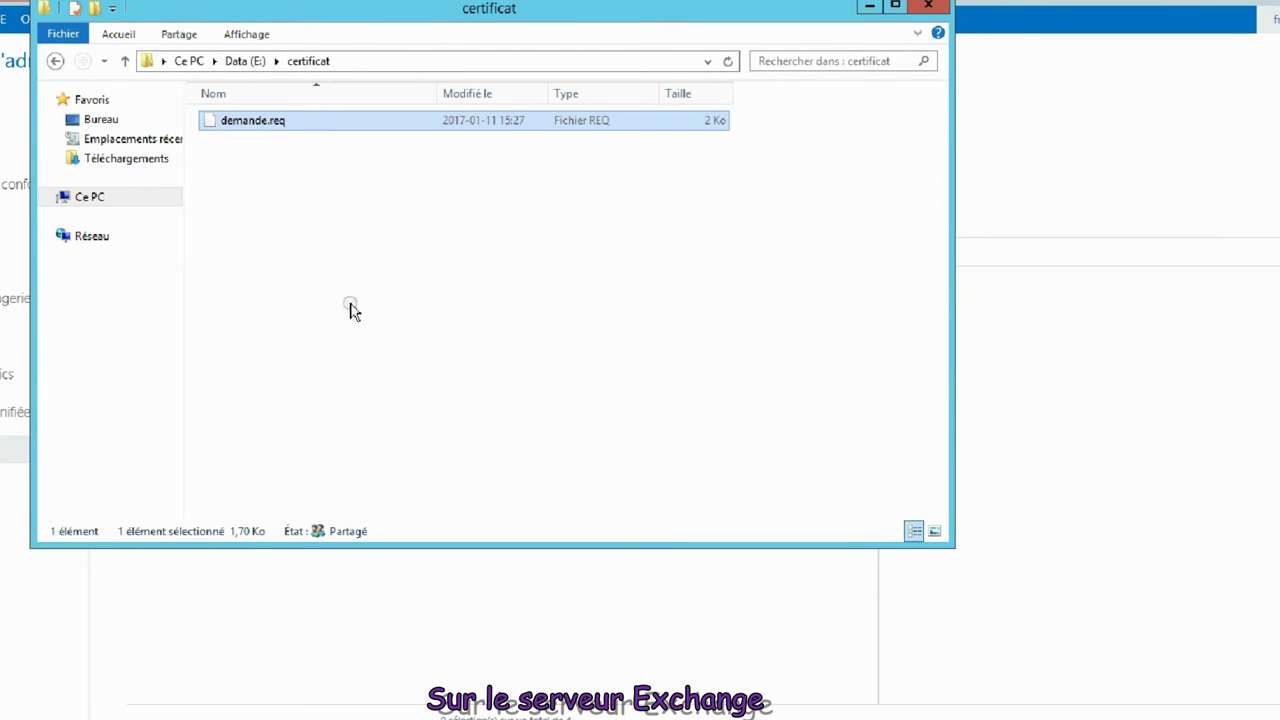
{"action": "left_click", "coordinate": [503, 333]}
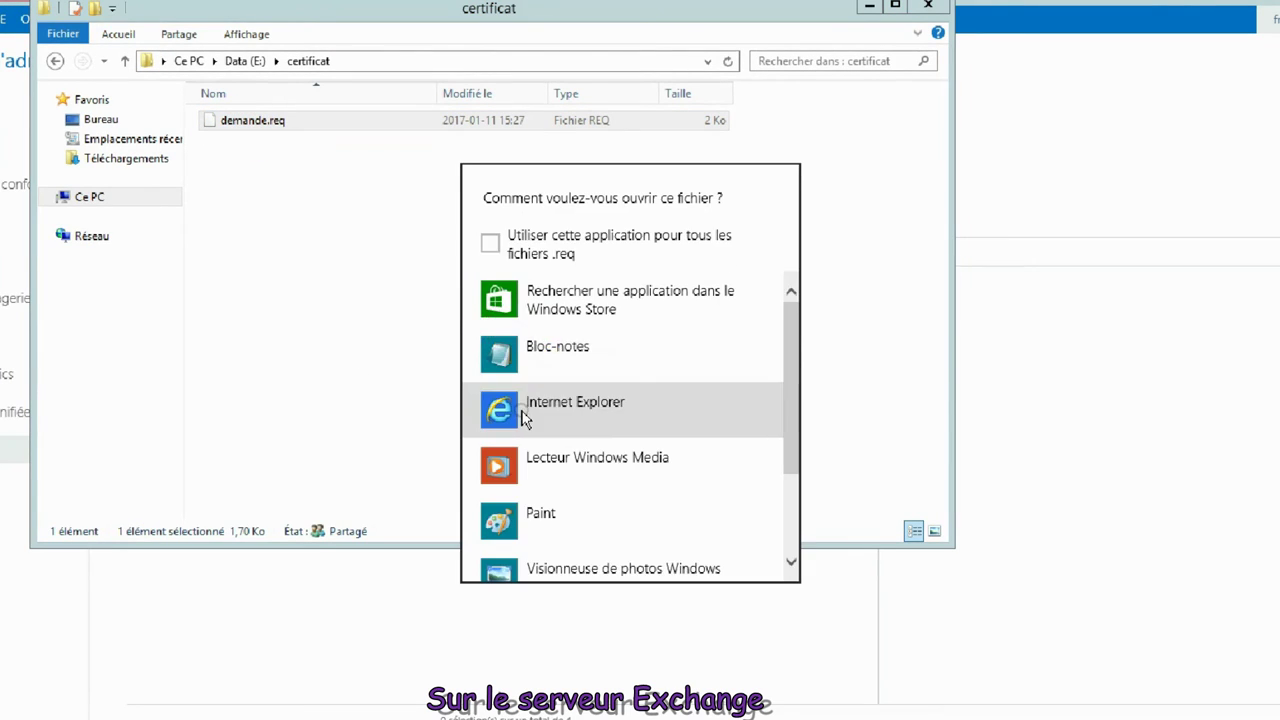
{"action": "left_click", "coordinate": [529, 349]}
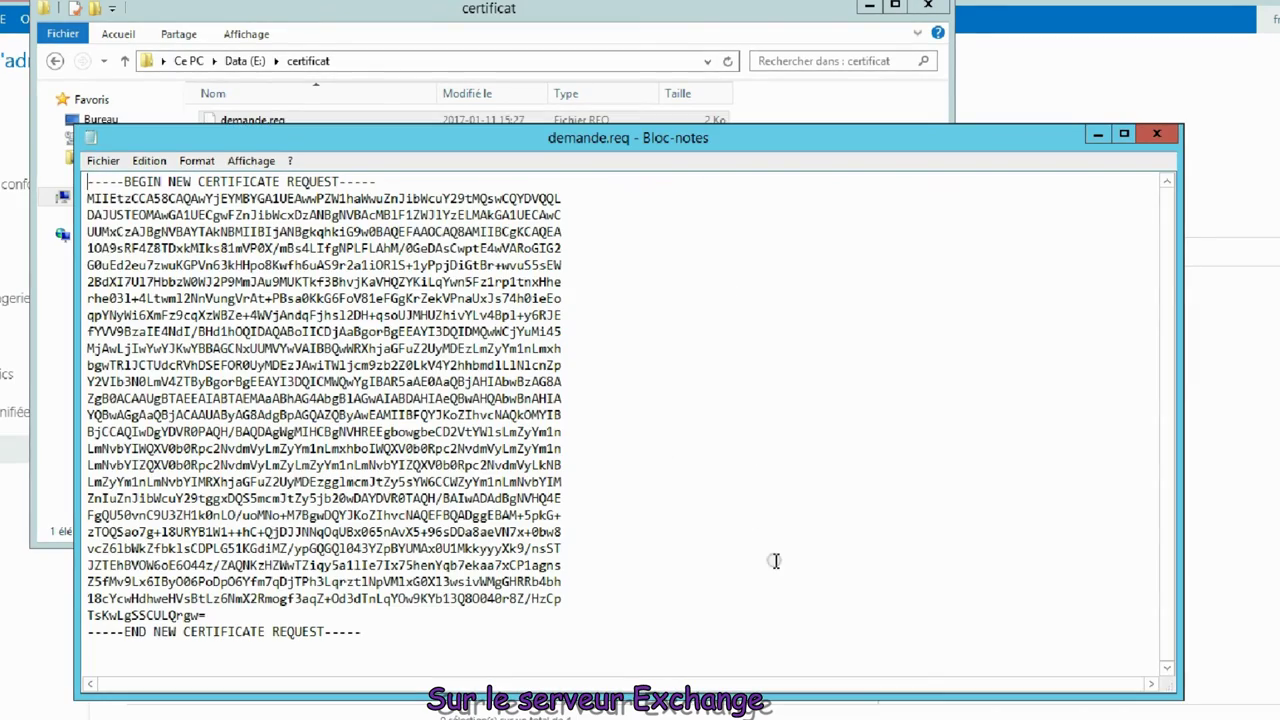
{"action": "left_click_drag", "start_coordinate": [424, 638], "coordinate": [97, 181]}
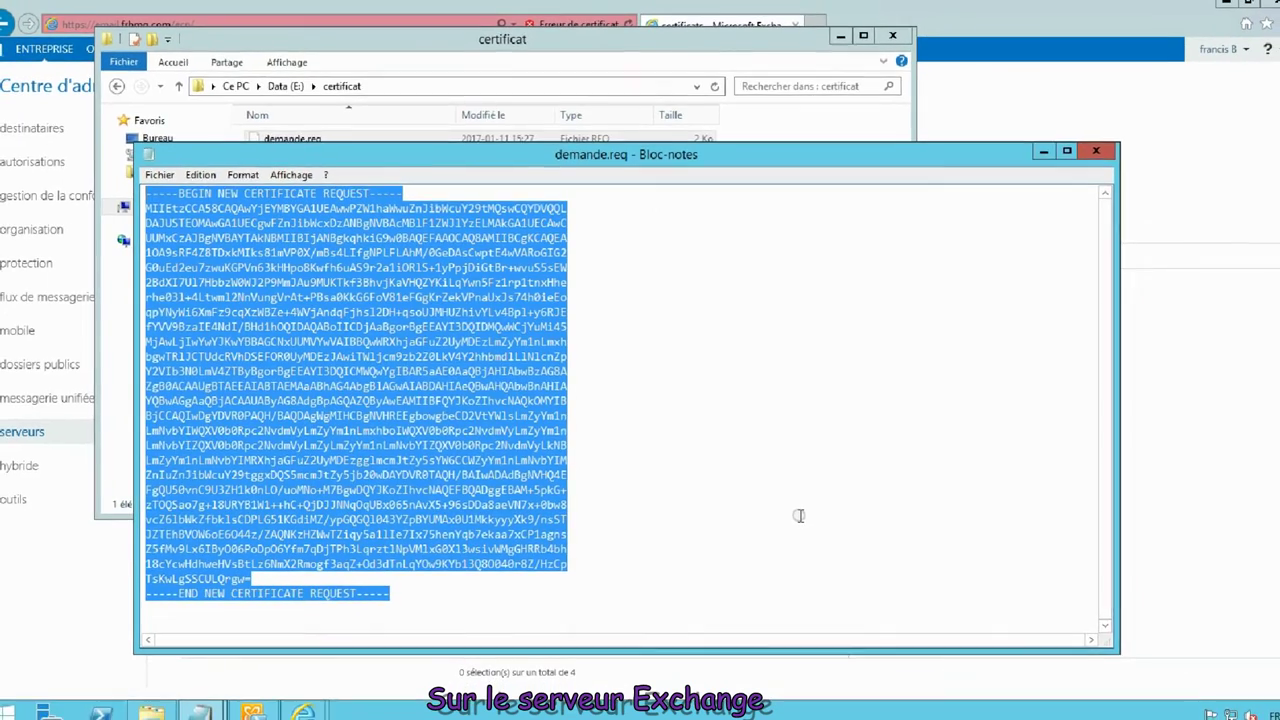
{"action": "left_click", "coordinate": [1032, 22]}
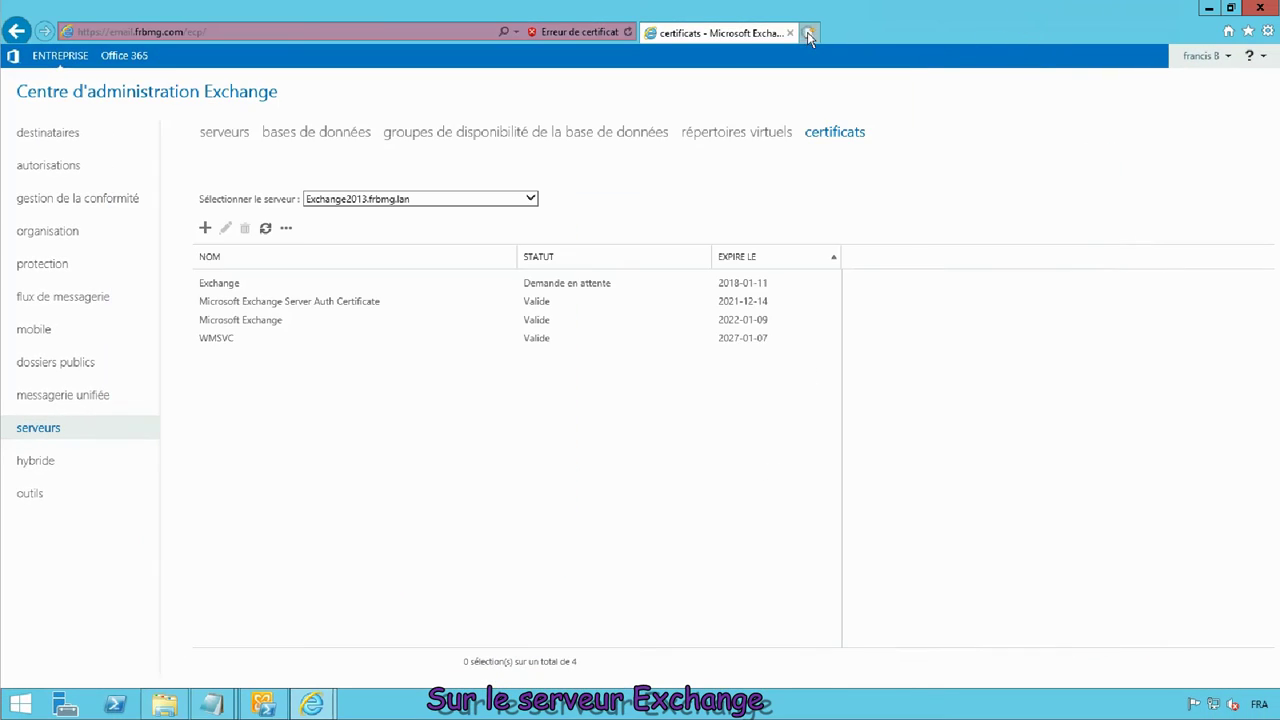
{"action": "left_click", "coordinate": [810, 33]}
{"action": "left_click", "coordinate": [252, 33]}
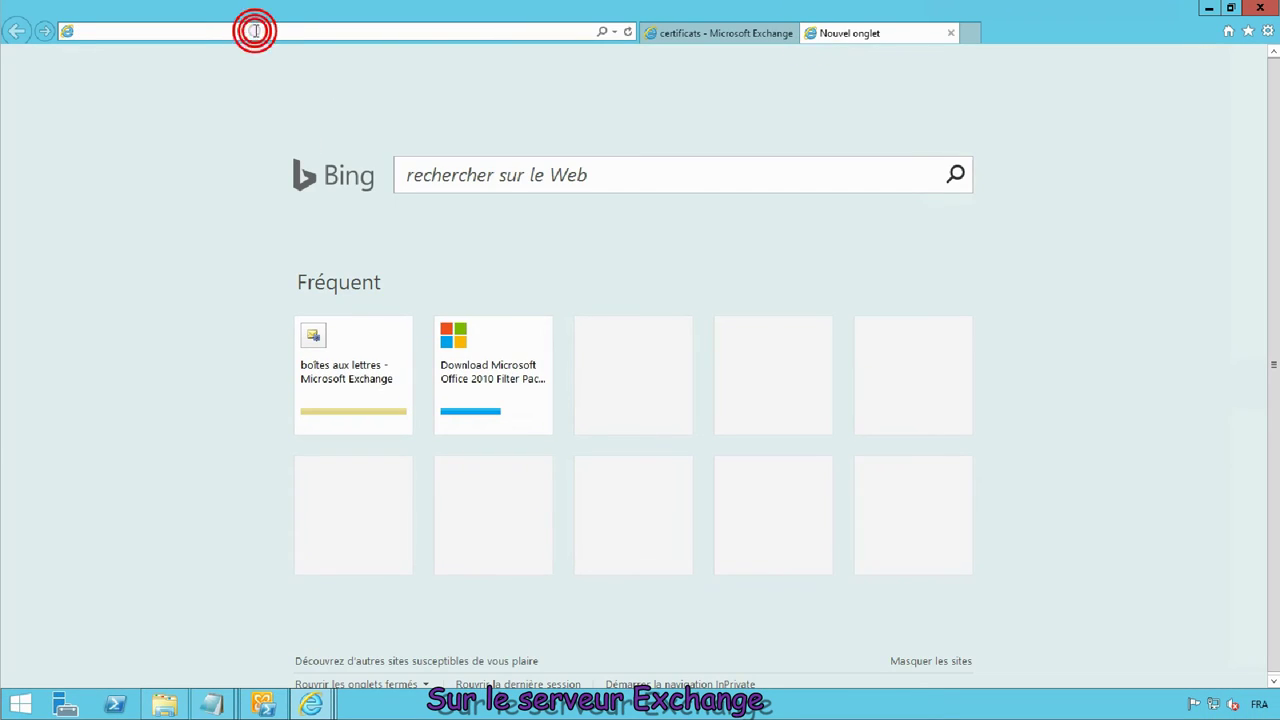
{"action": "type", "text": "http"}
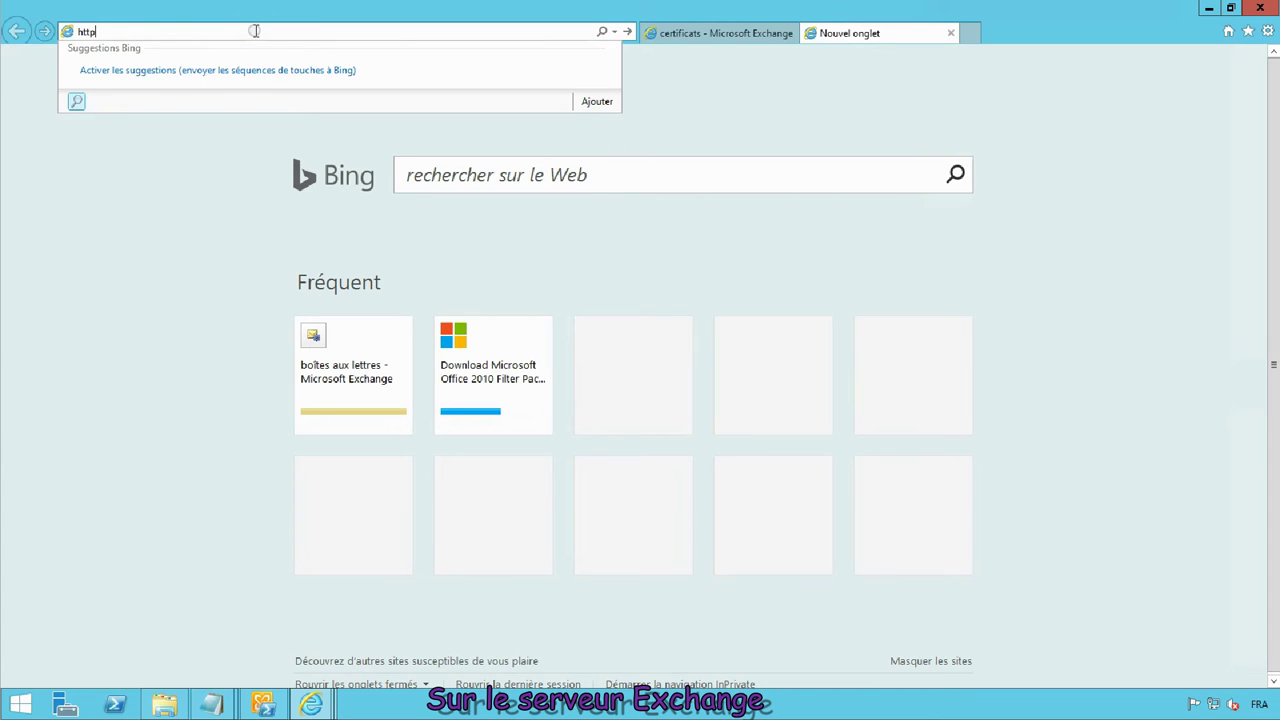
{"action": "type", "text": "s://ca"}
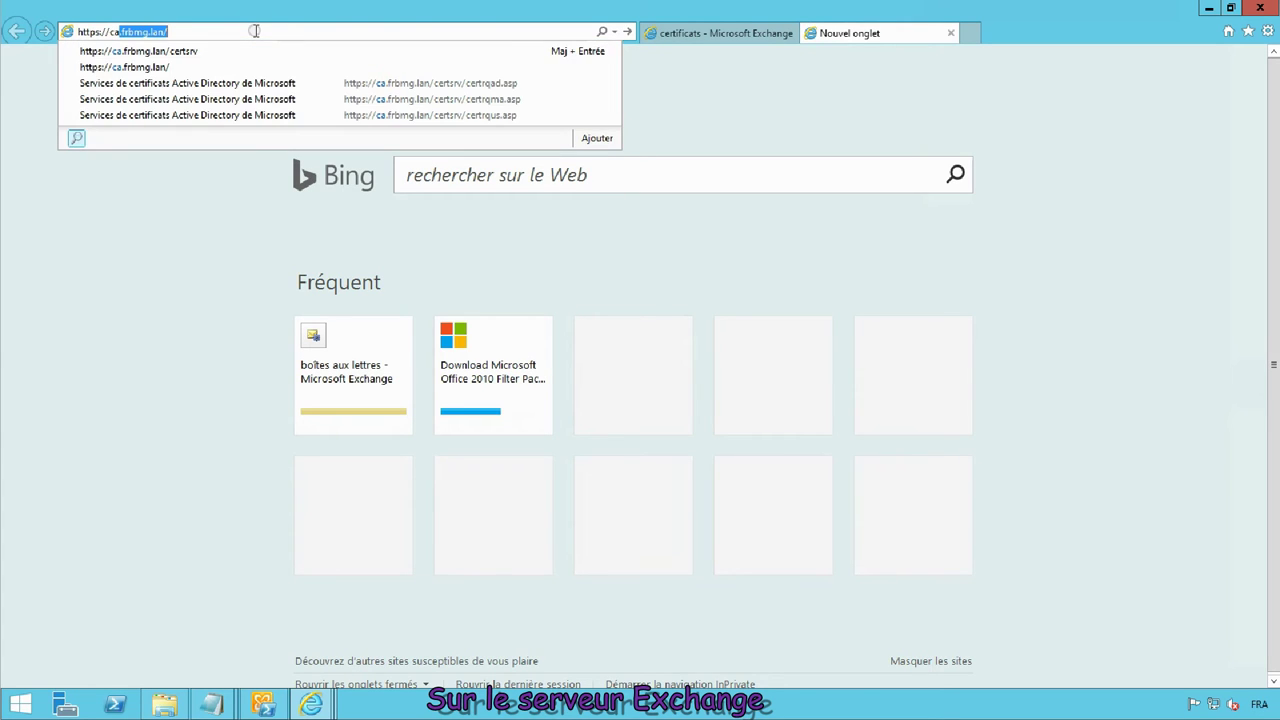
{"action": "key", "text": "Return"}
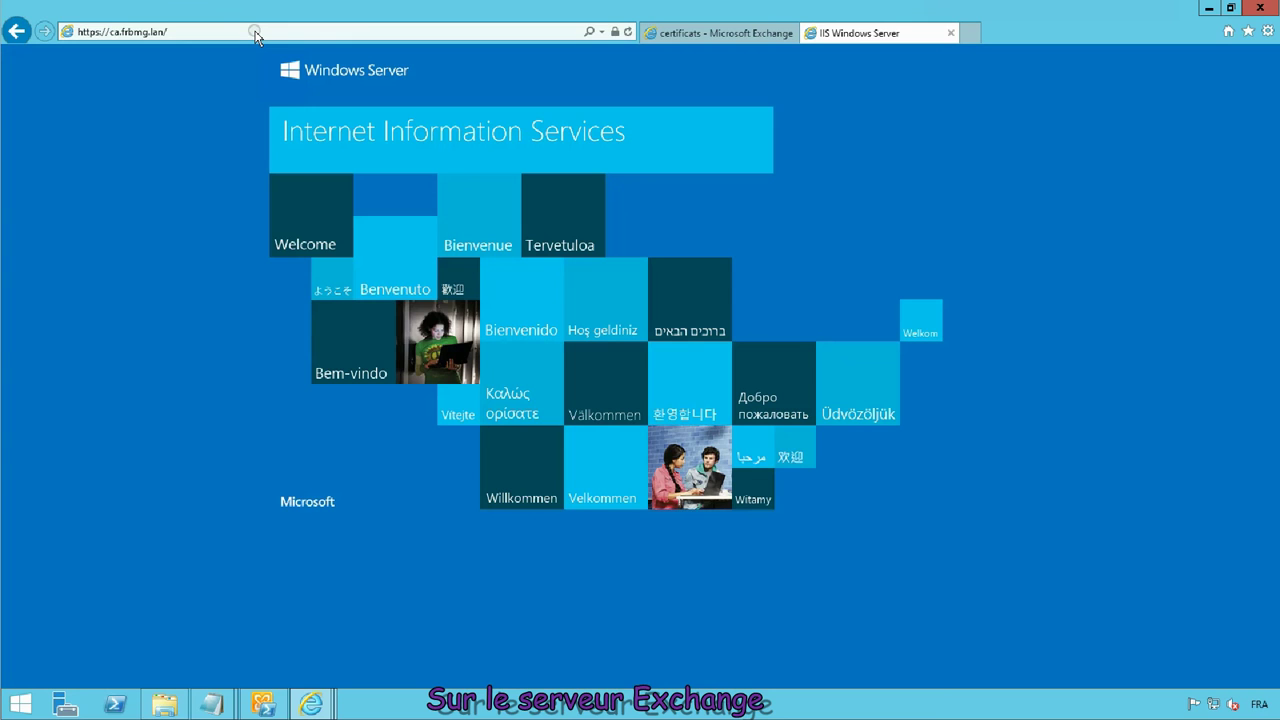
{"action": "left_click", "coordinate": [255, 34]}
{"action": "left_click", "coordinate": [256, 31]}
{"action": "type", "text": "certsrv"}
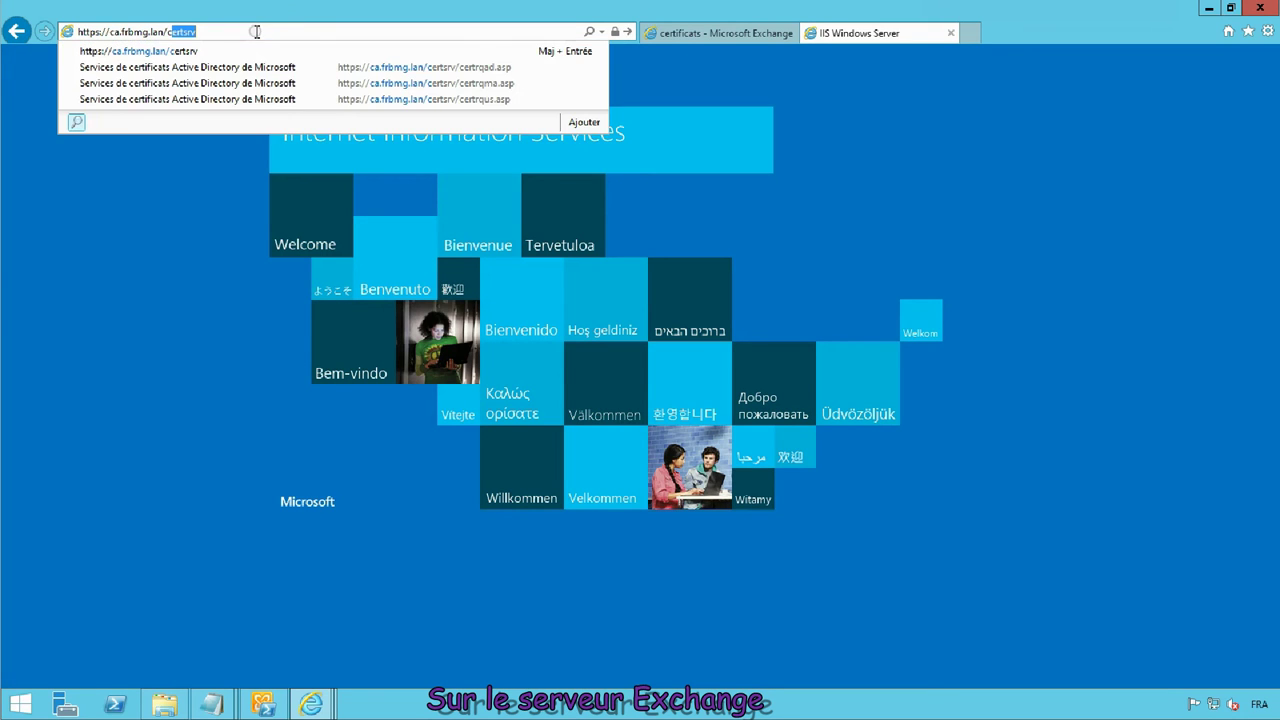
{"action": "key", "text": "Return"}
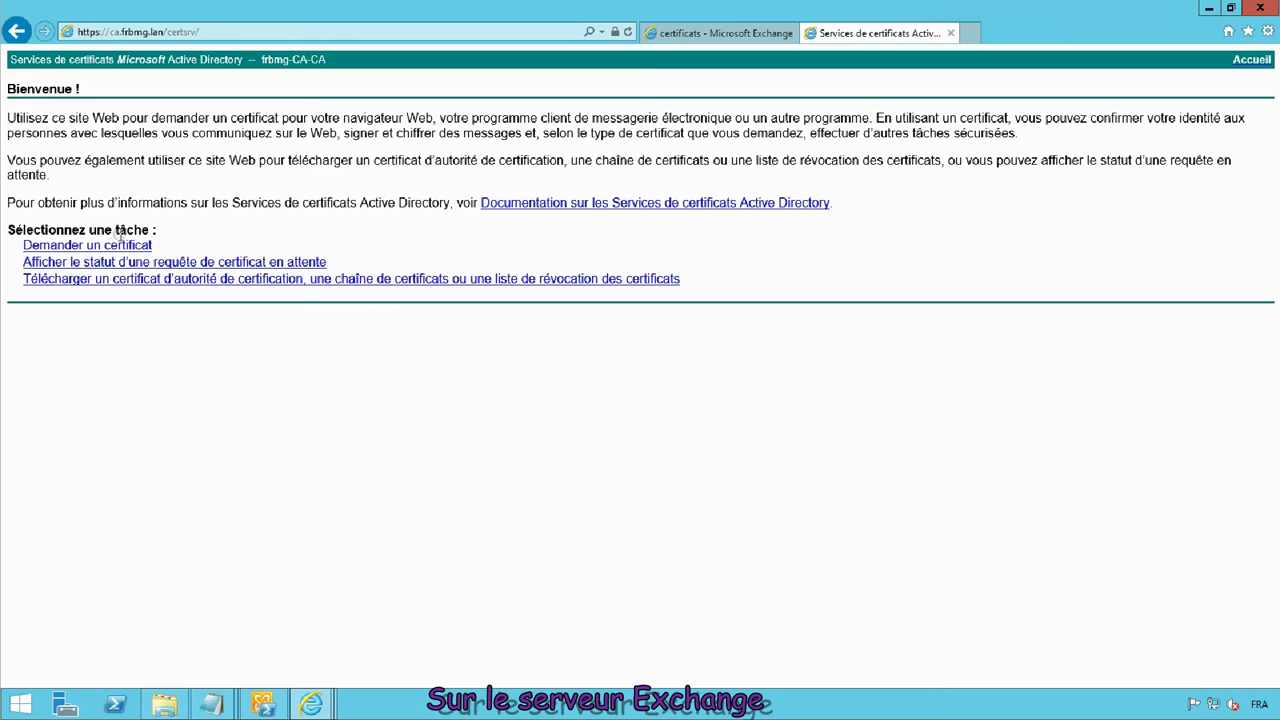
Start an advanced certificate request that is submitted from a base-64 encoded CMC or PKCS #10 file.
{"action": "left_click", "coordinate": [113, 246]}
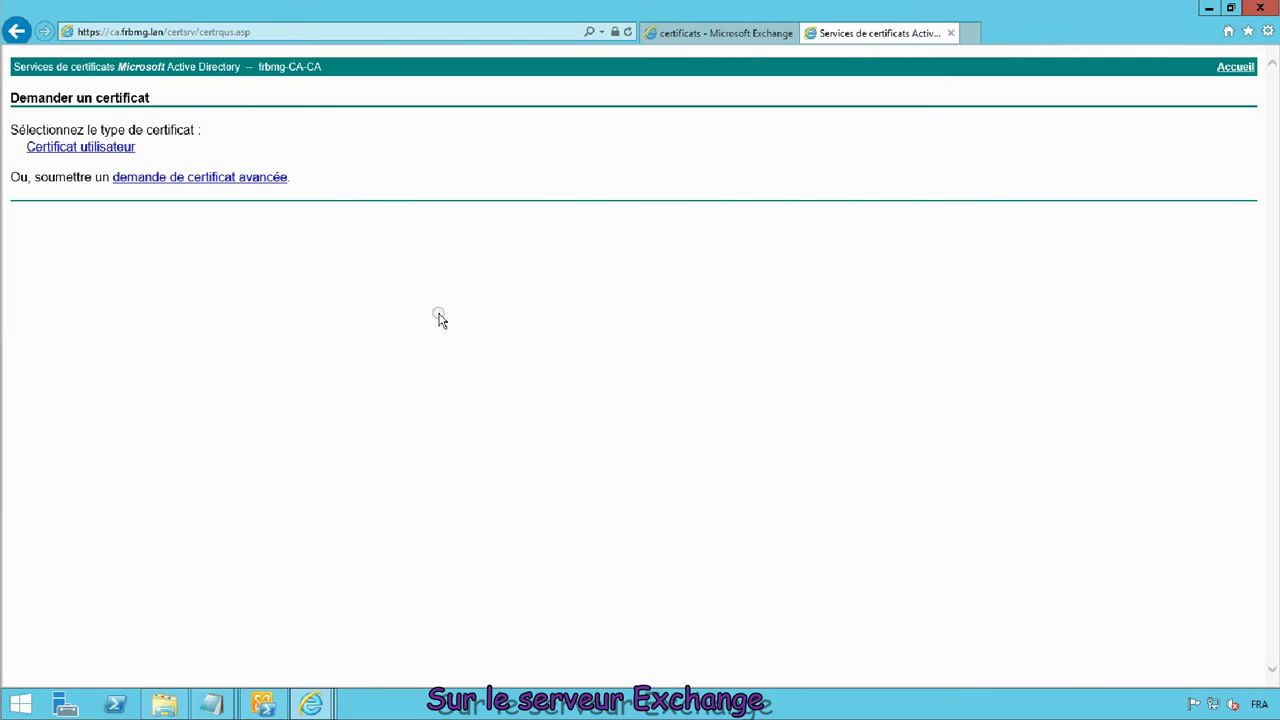
{"action": "left_click", "coordinate": [226, 178]}
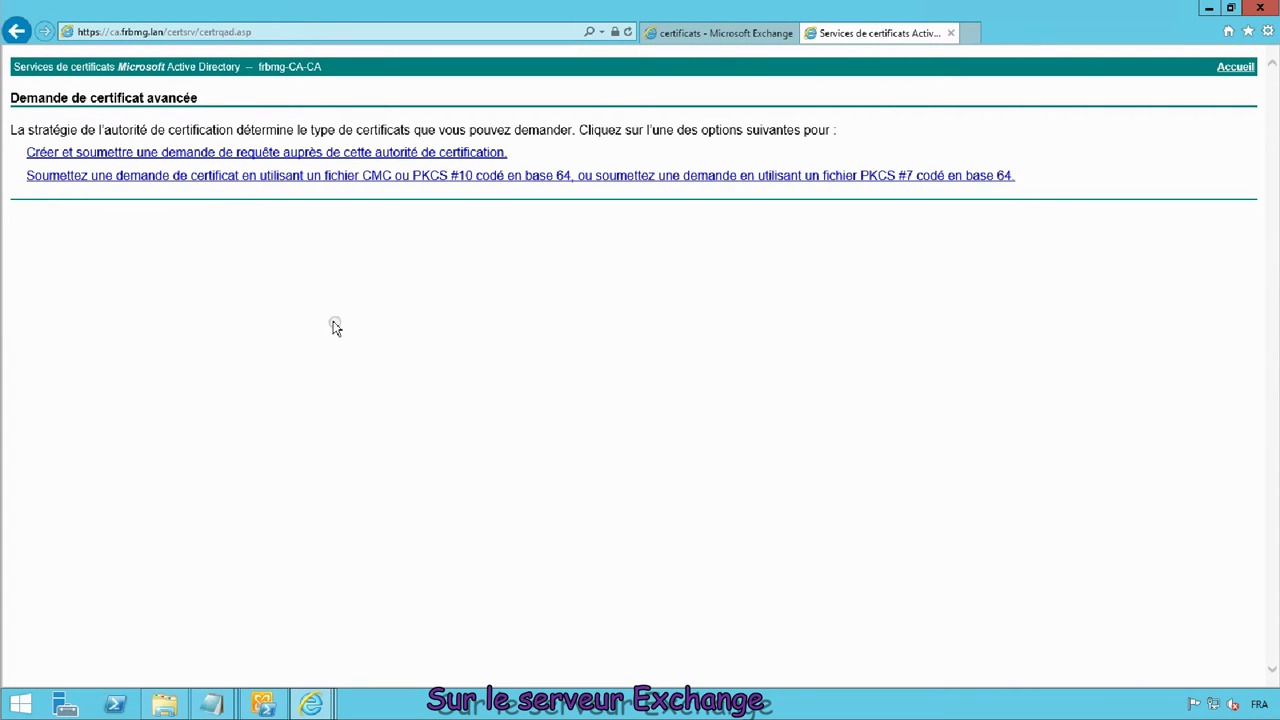
{"action": "left_click", "coordinate": [200, 176]}
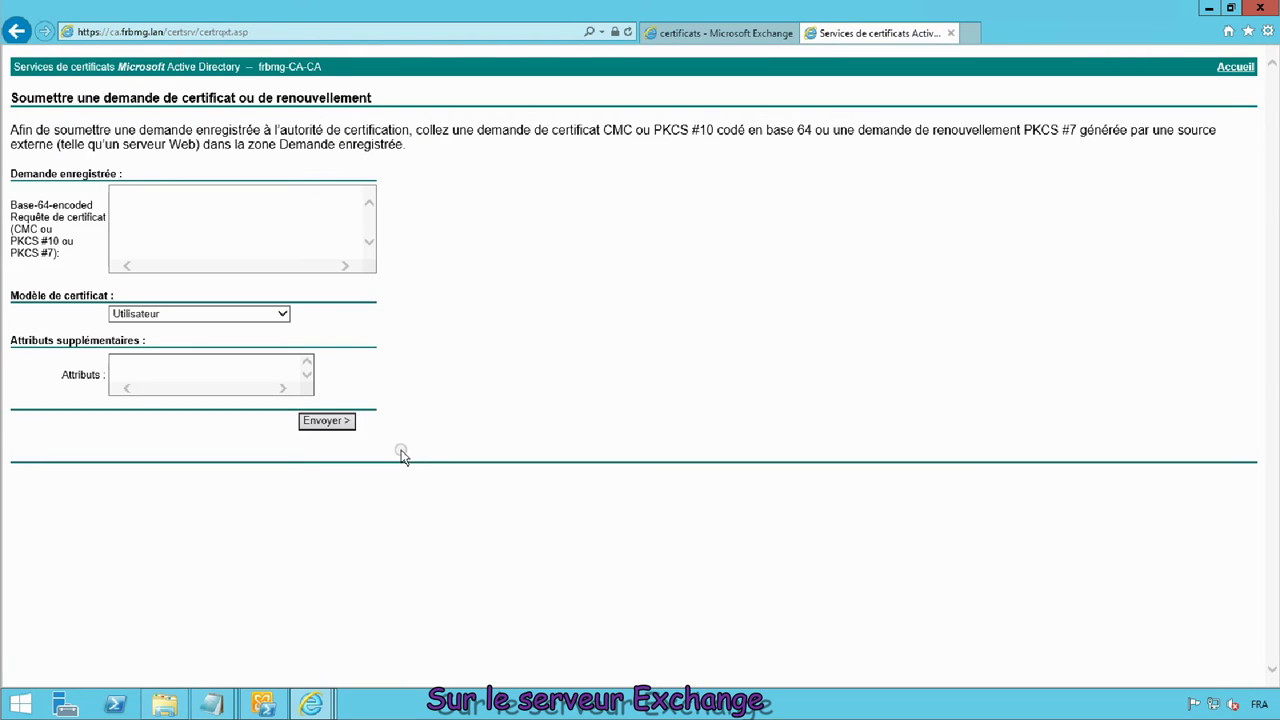
Paste the copied request text, choose the certificate template just below Agent de récupération EFS, submit the request and allow the certificate operation.
{"action": "left_click", "coordinate": [147, 208]}
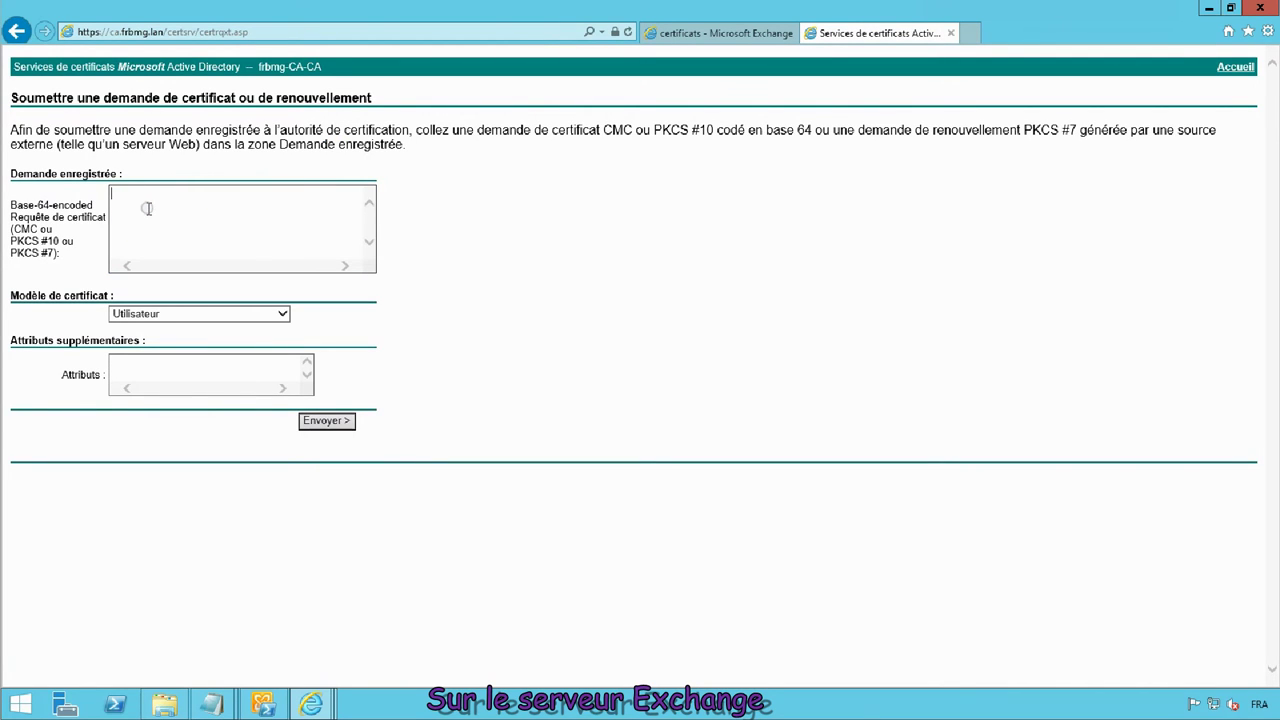
{"action": "key", "text": "ctrl+v"}
{"action": "left_click", "coordinate": [178, 313]}
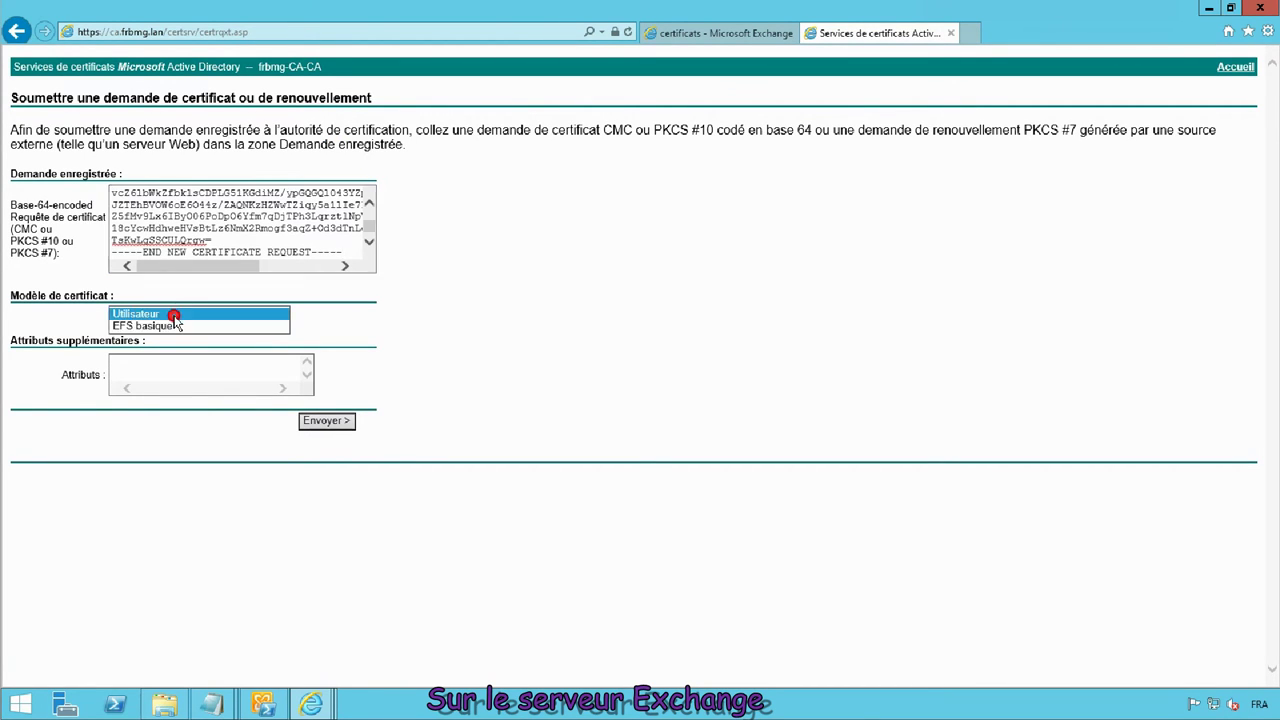
{"action": "left_click", "coordinate": [160, 362]}
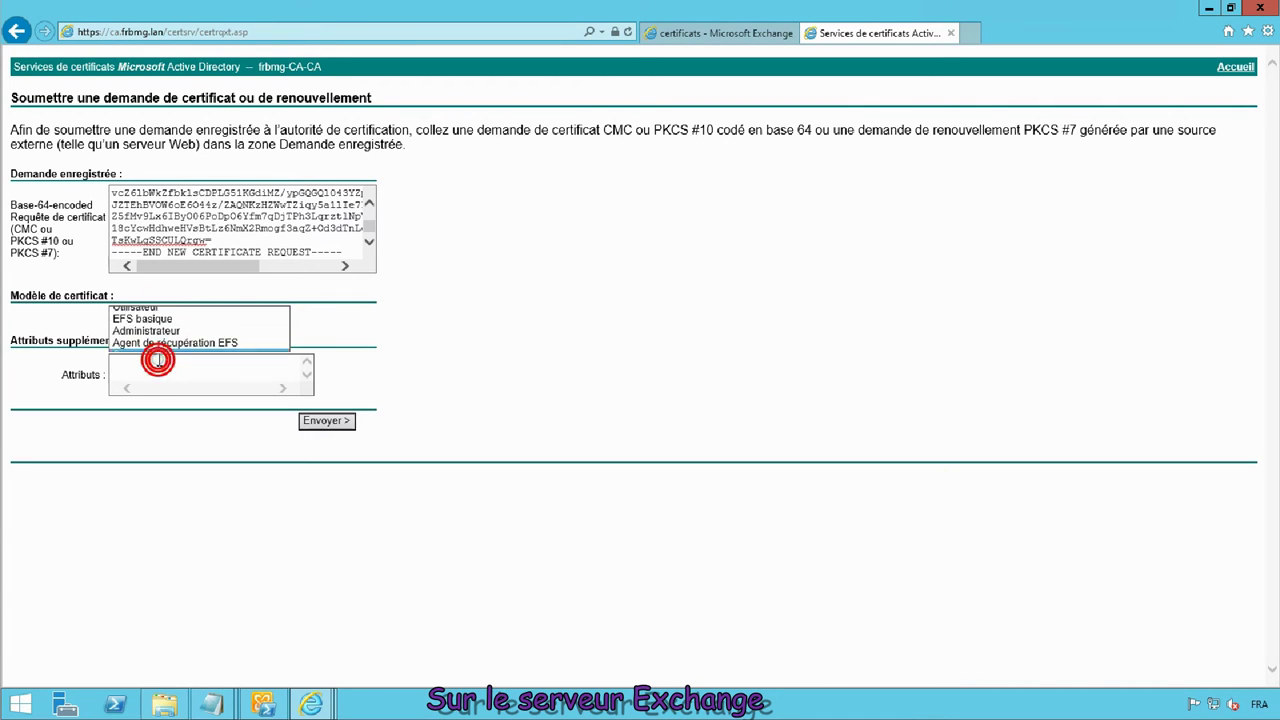
{"action": "left_click", "coordinate": [327, 421]}
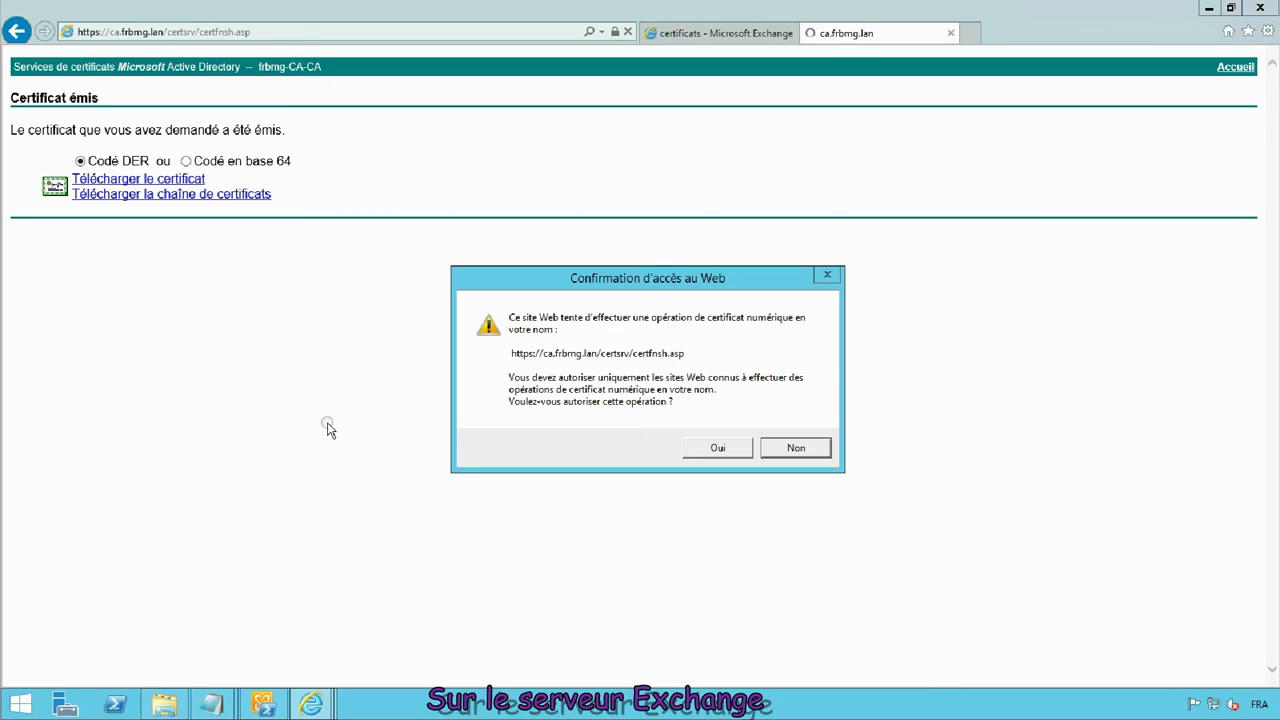
{"action": "left_click", "coordinate": [718, 448]}
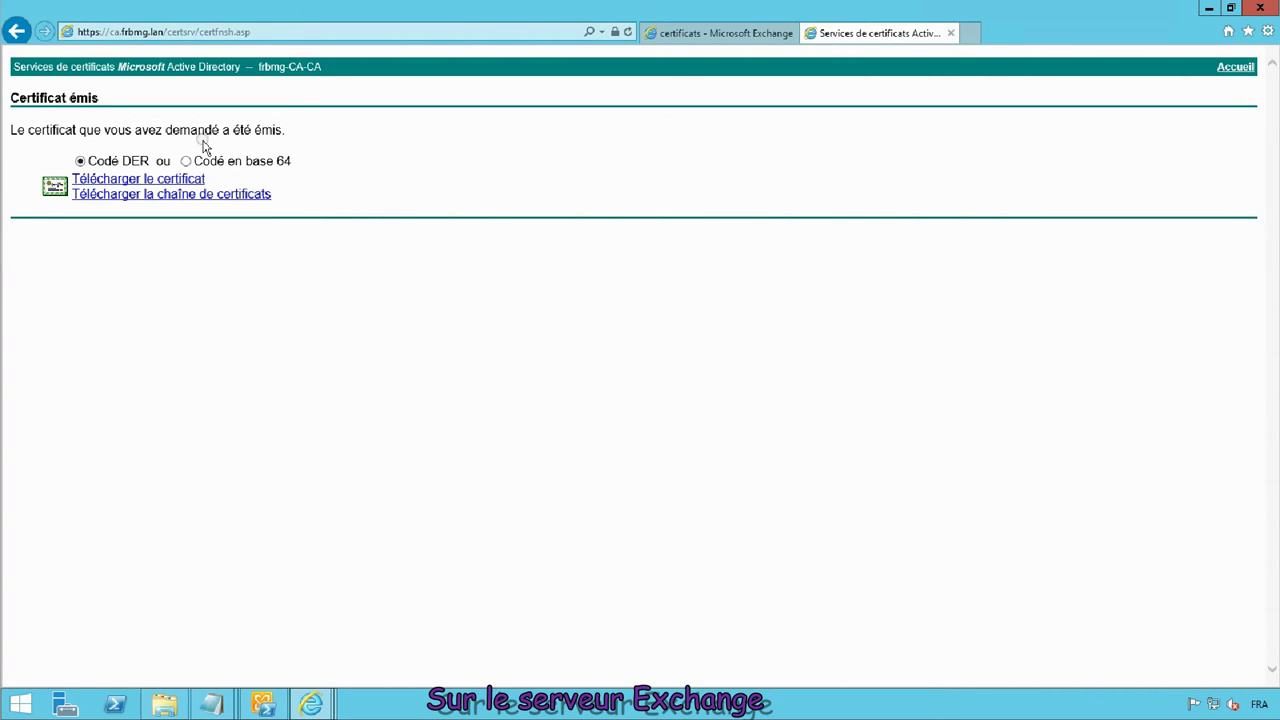
Download the issued certificate in DER encoding and copy certnew into the certificat folder on drive E:.
{"action": "left_click", "coordinate": [189, 180]}
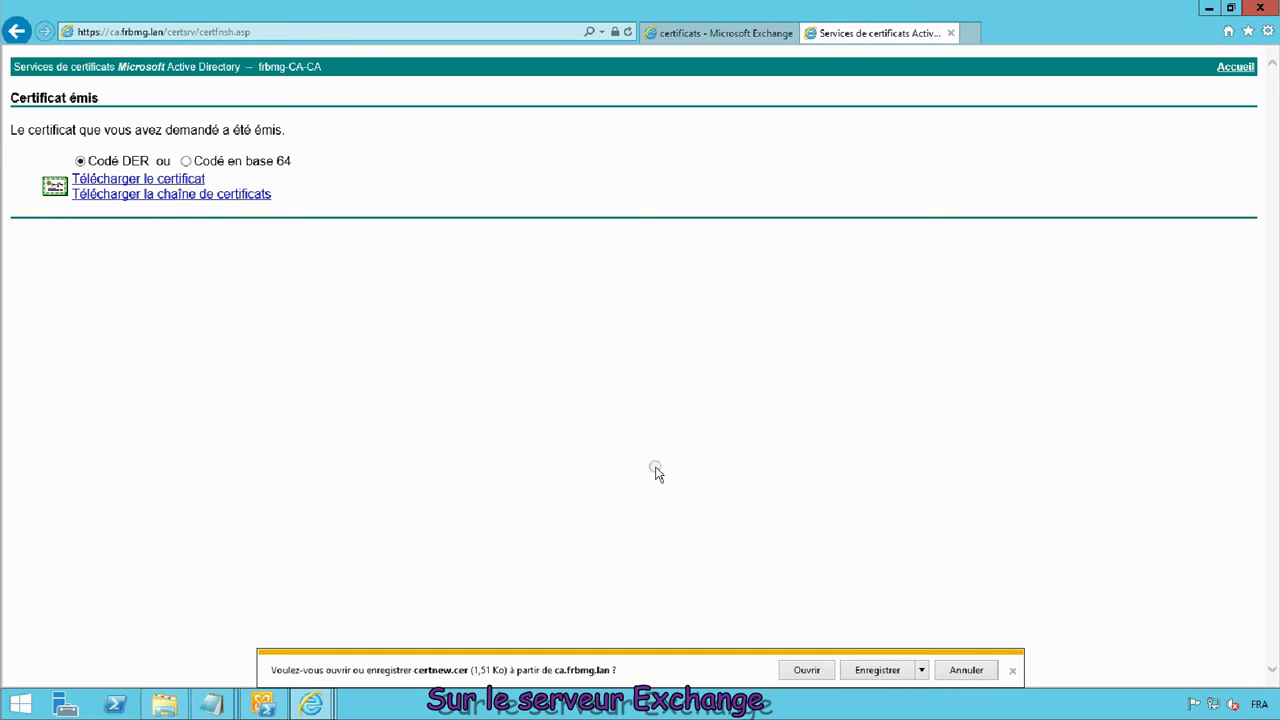
{"action": "left_click", "coordinate": [884, 669]}
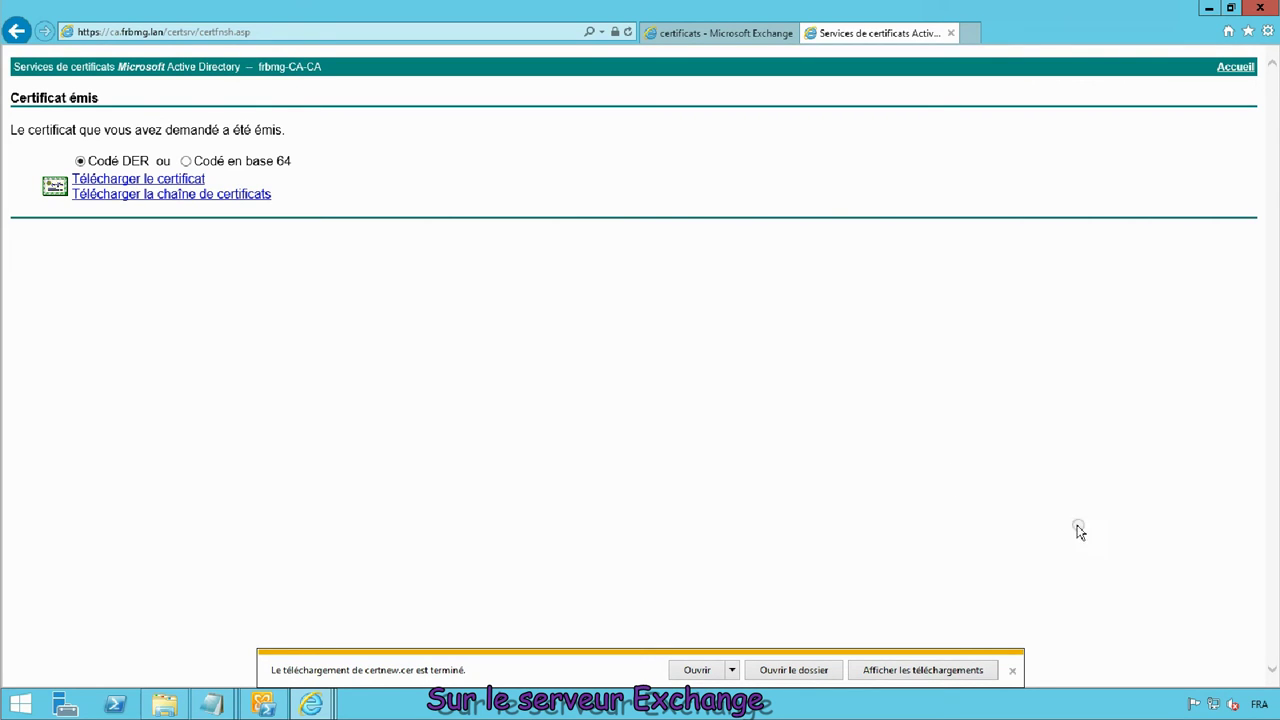
{"action": "left_click", "coordinate": [817, 670]}
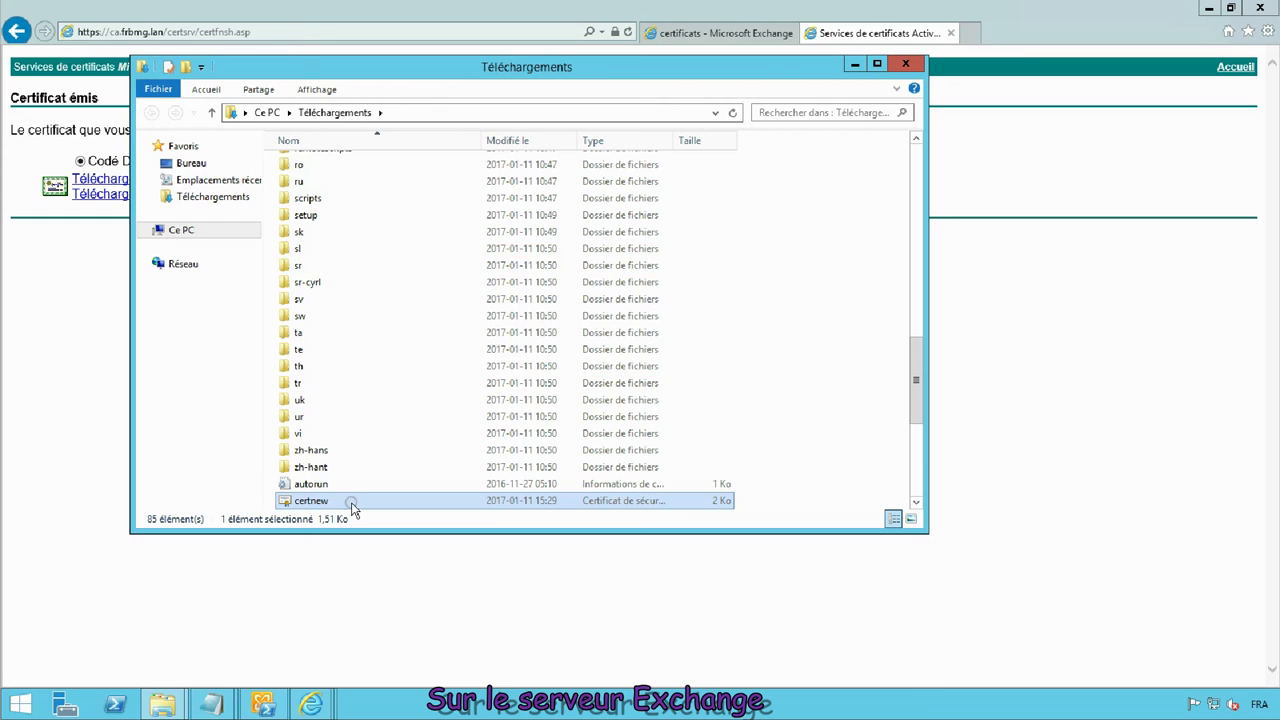
{"action": "left_click", "coordinate": [270, 112]}
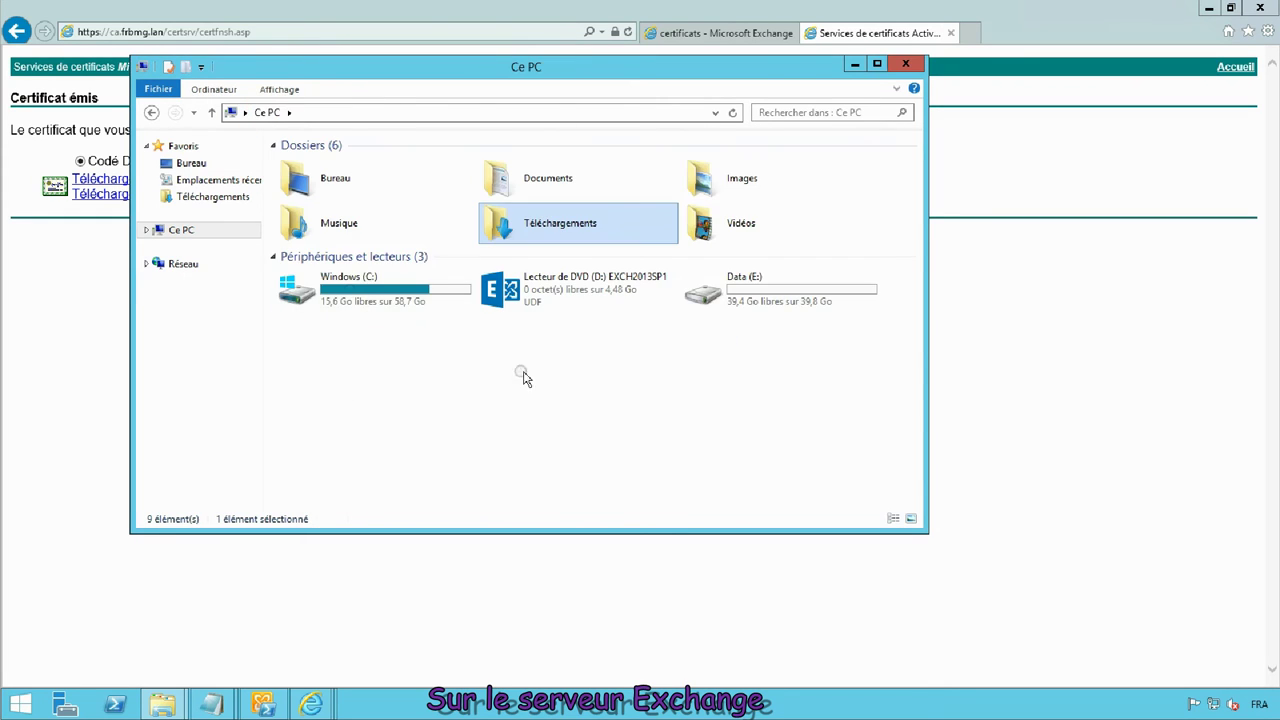
{"action": "double_click", "coordinate": [777, 283]}
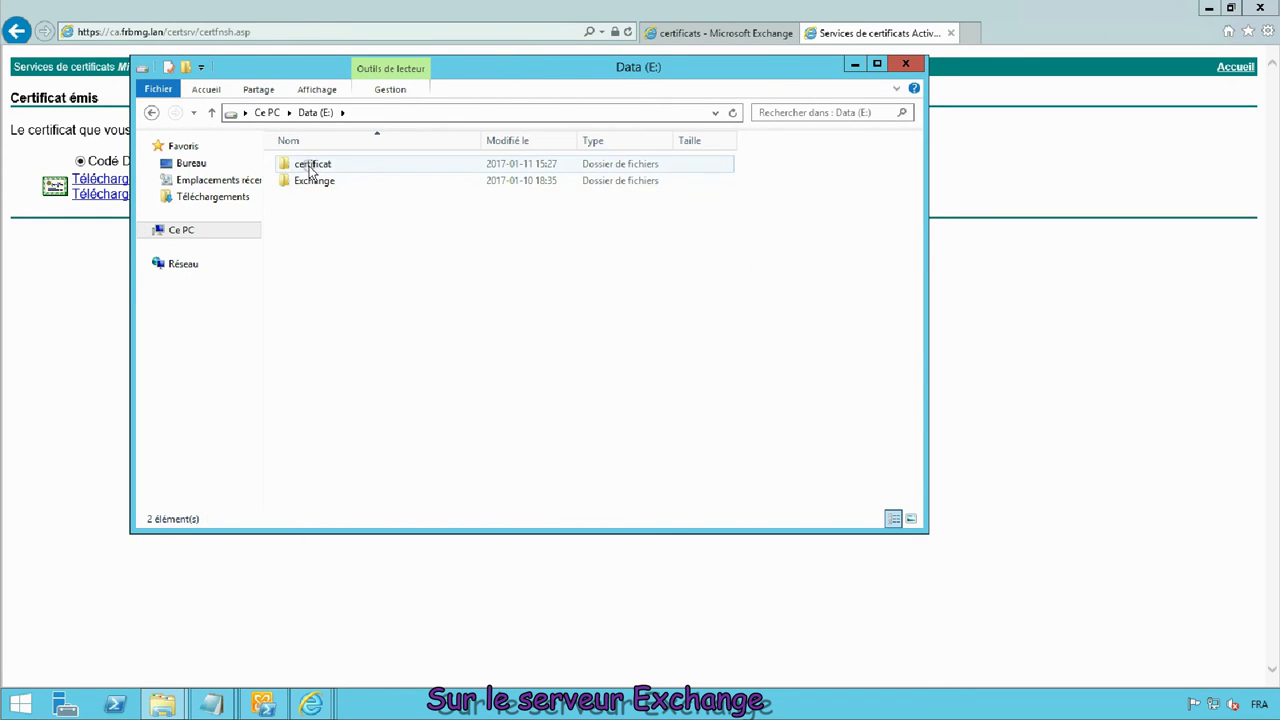
{"action": "double_click", "coordinate": [302, 164]}
{"action": "left_click", "coordinate": [420, 338]}
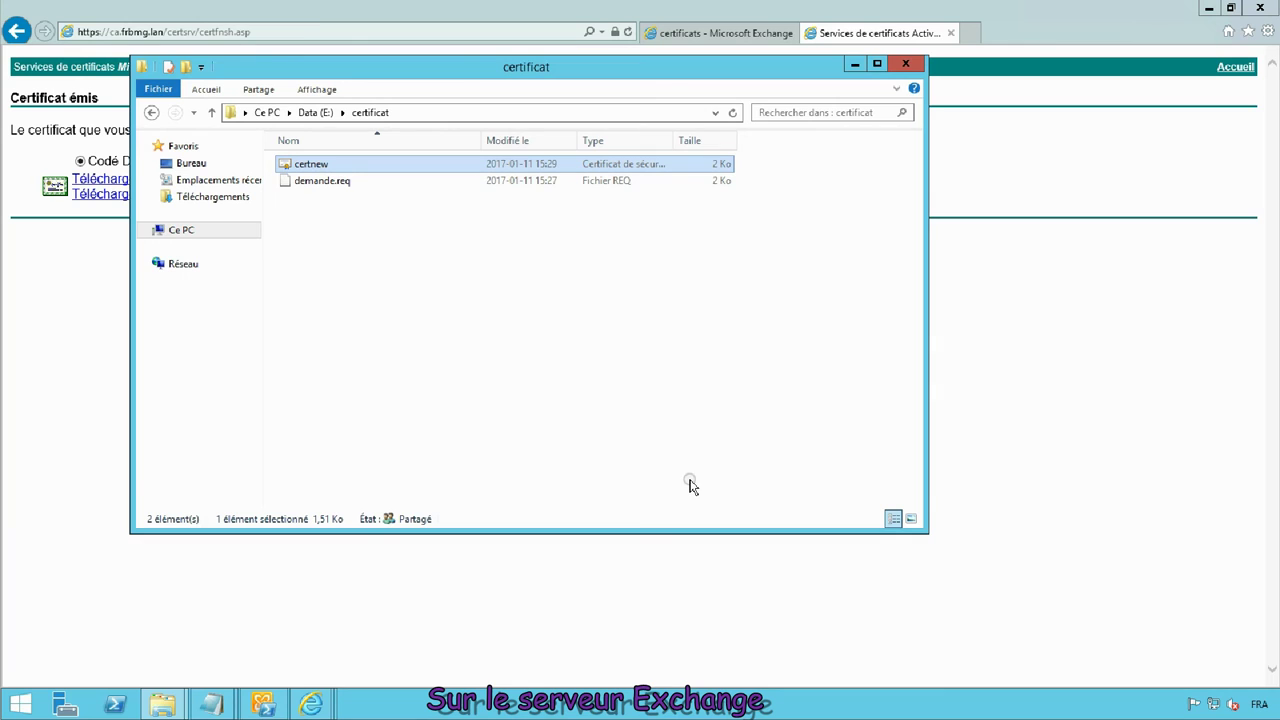
Return to the Exchange certificates list and start completing the pending Exchange certificate request.
{"action": "left_click", "coordinate": [80, 432]}
{"action": "left_click", "coordinate": [739, 36]}
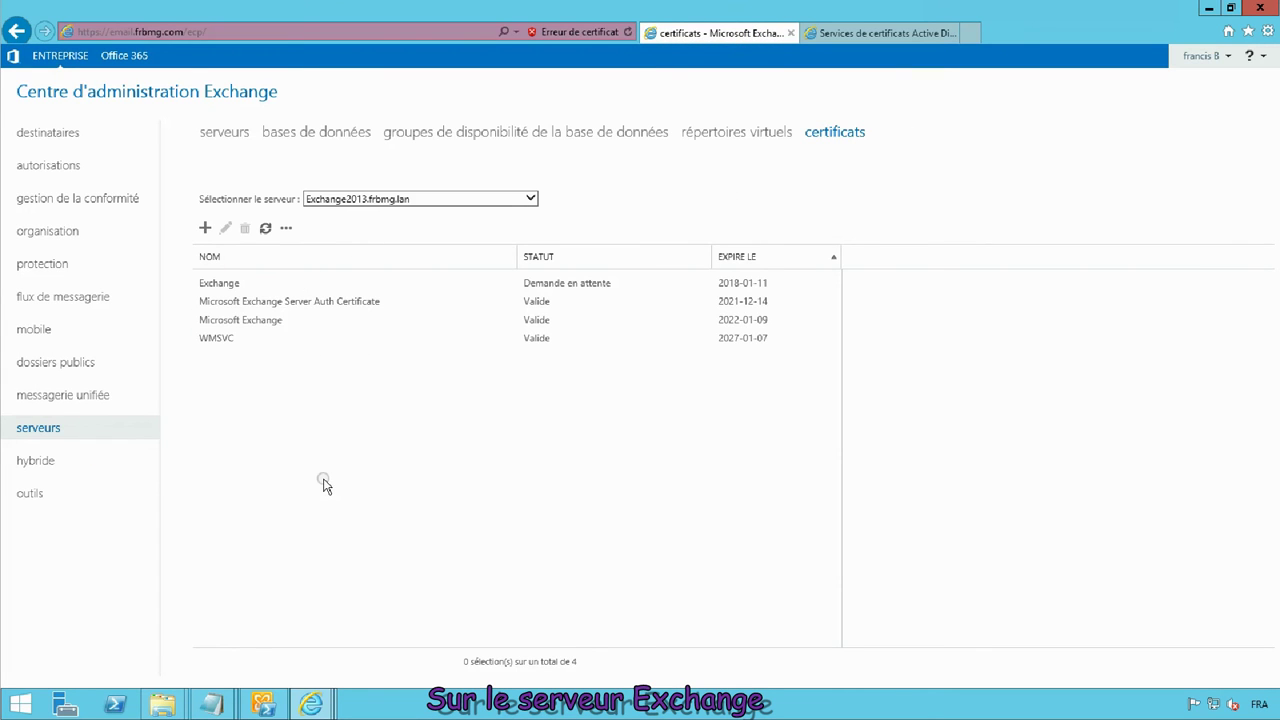
{"action": "left_click", "coordinate": [545, 285]}
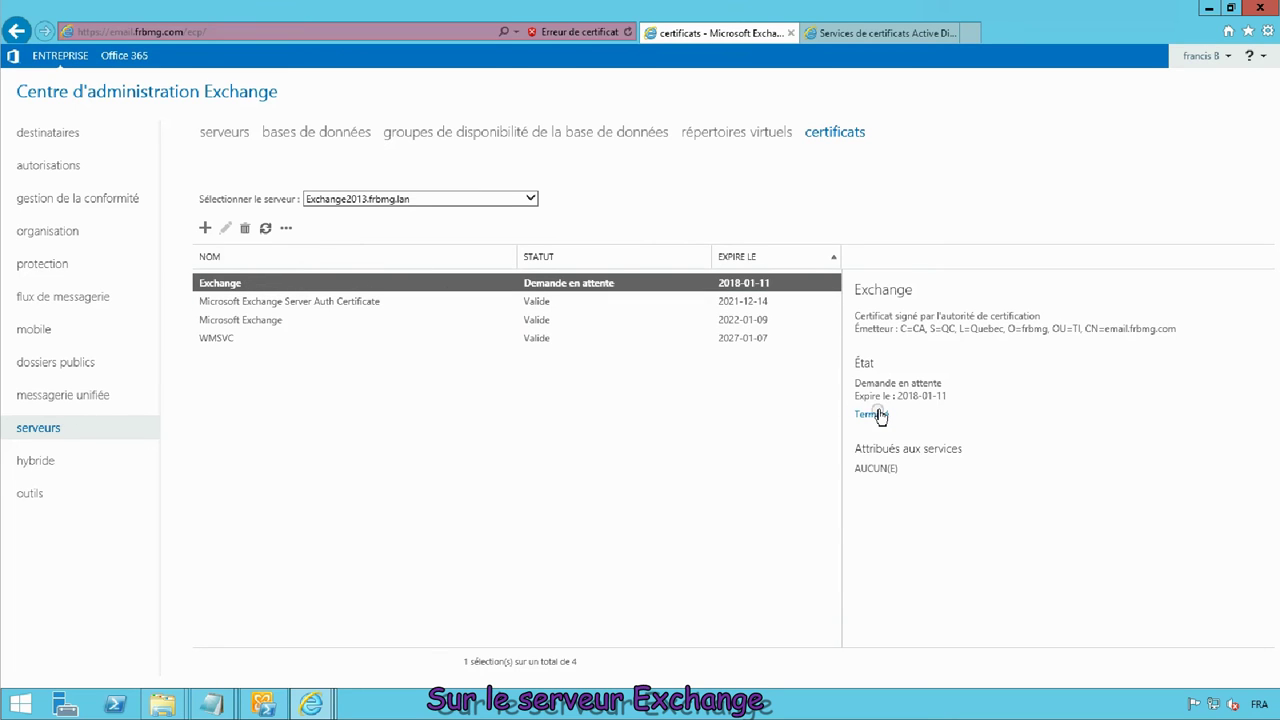
{"action": "left_click", "coordinate": [876, 414]}
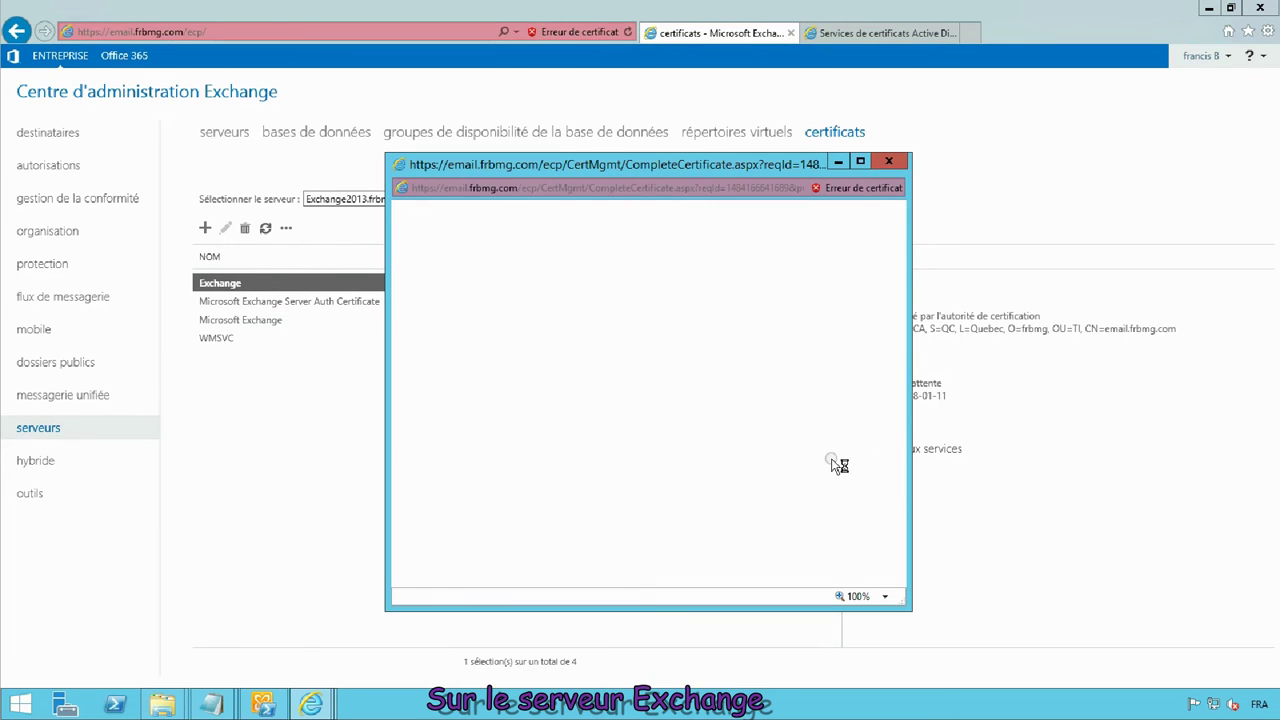
{"action": "left_click_drag", "start_coordinate": [767, 165], "coordinate": [706, 124]}
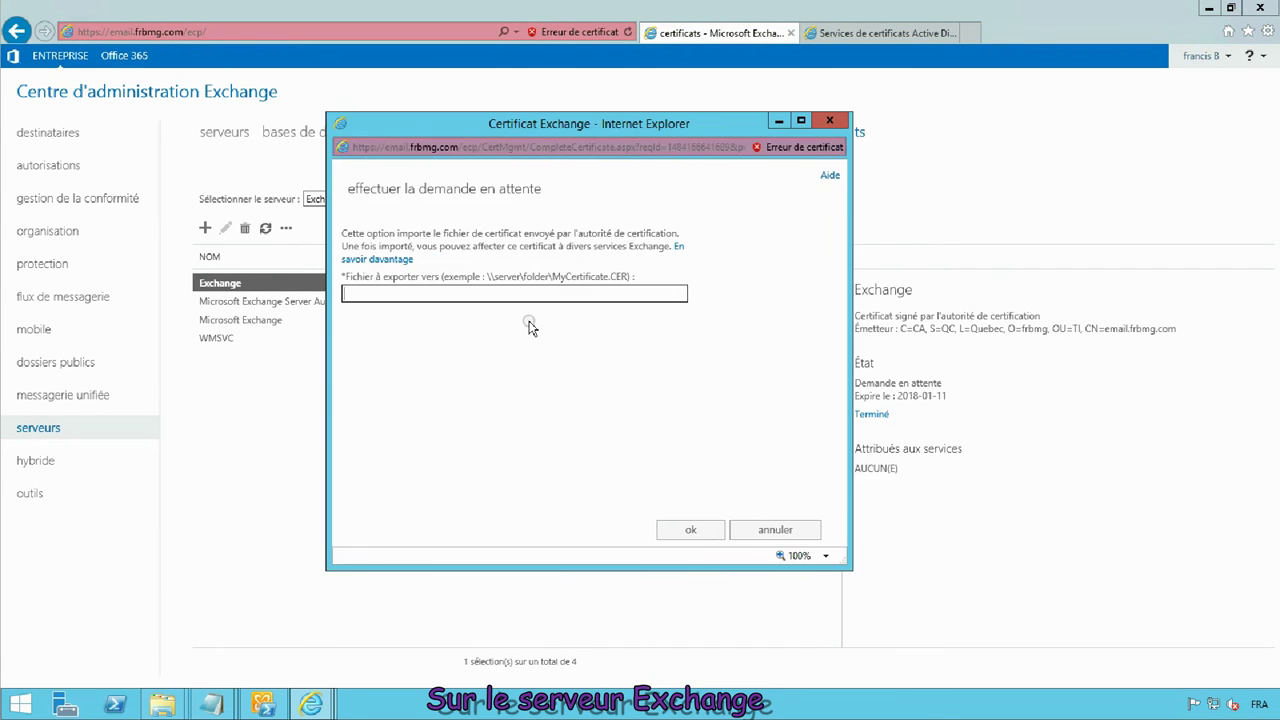
Complete the pending request with the certificate file \\exchange2013\certificat\certnew.cer, checking the file's name in the certificat folder.
{"action": "left_click", "coordinate": [562, 294]}
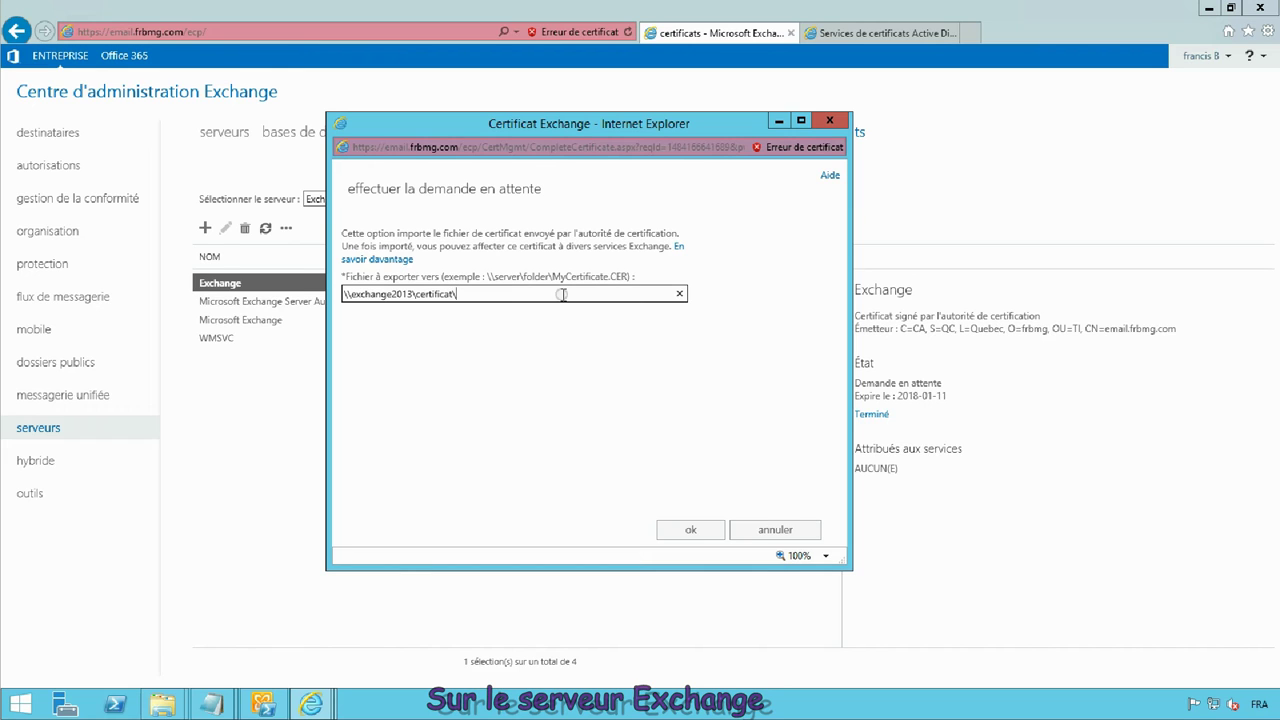
{"action": "left_click", "coordinate": [161, 705]}
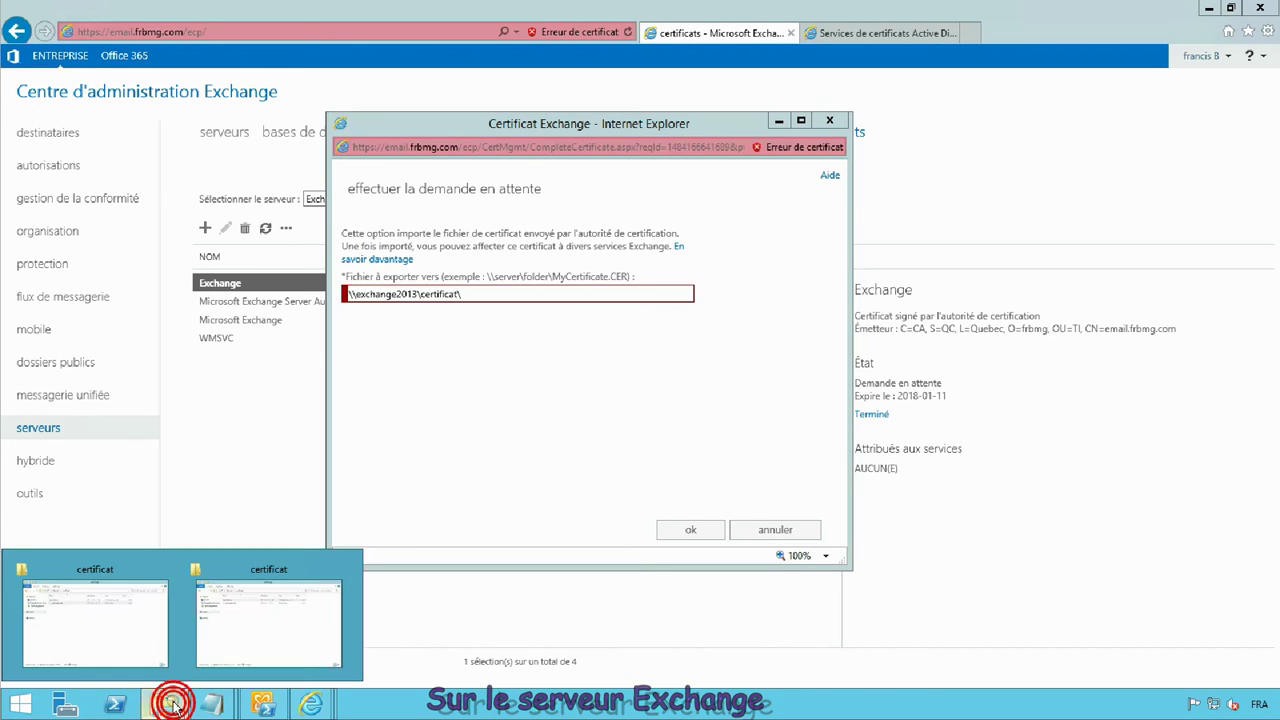
{"action": "left_click", "coordinate": [250, 620]}
{"action": "left_click", "coordinate": [343, 163]}
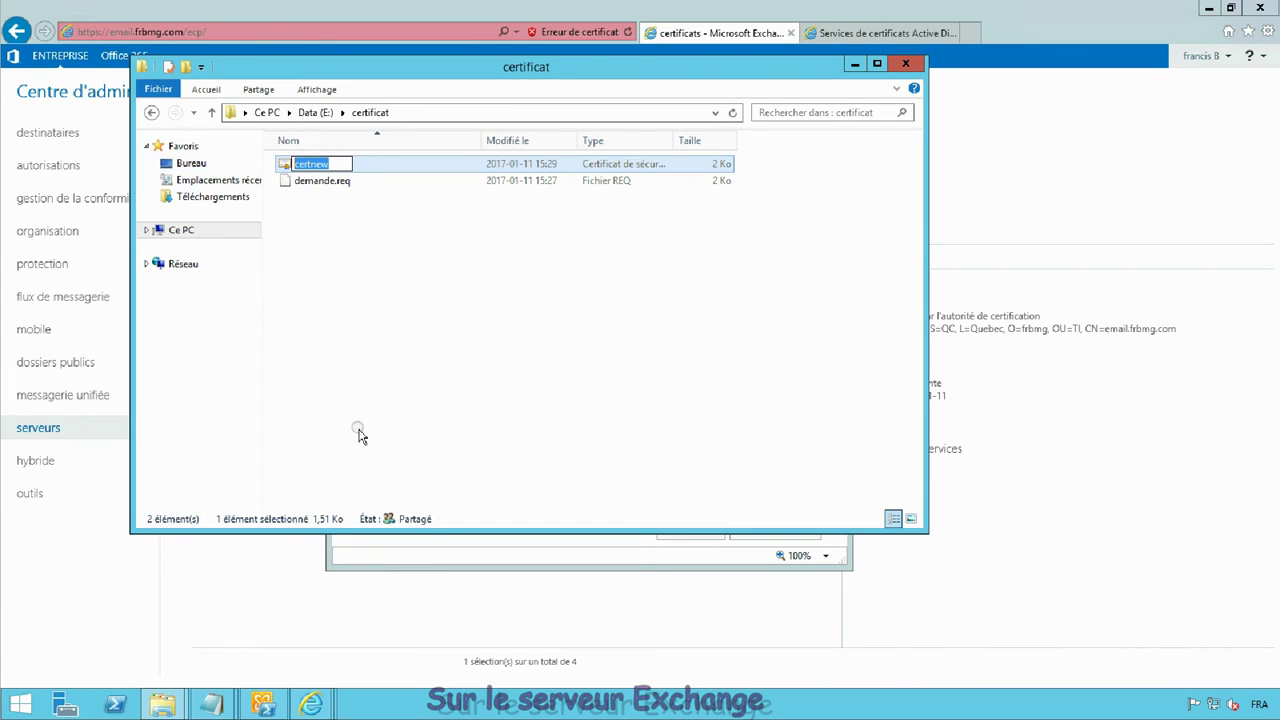
{"action": "left_click", "coordinate": [437, 556]}
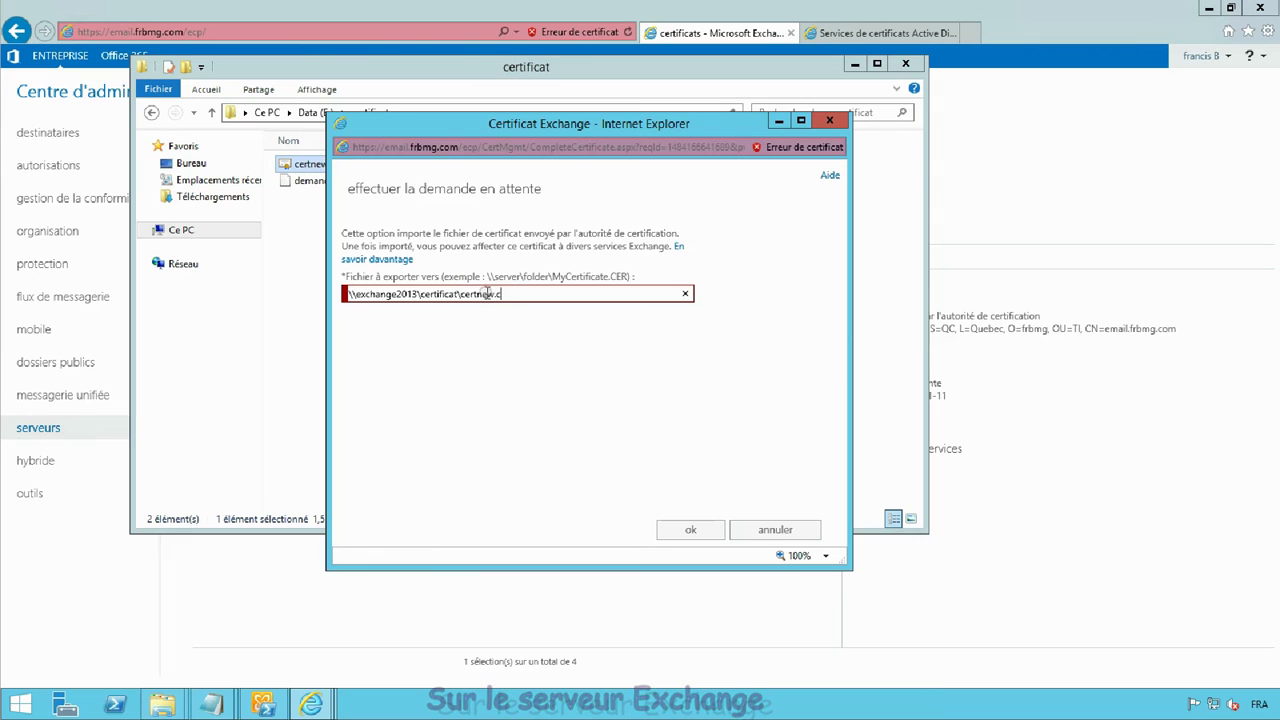
{"action": "left_click", "coordinate": [692, 530]}
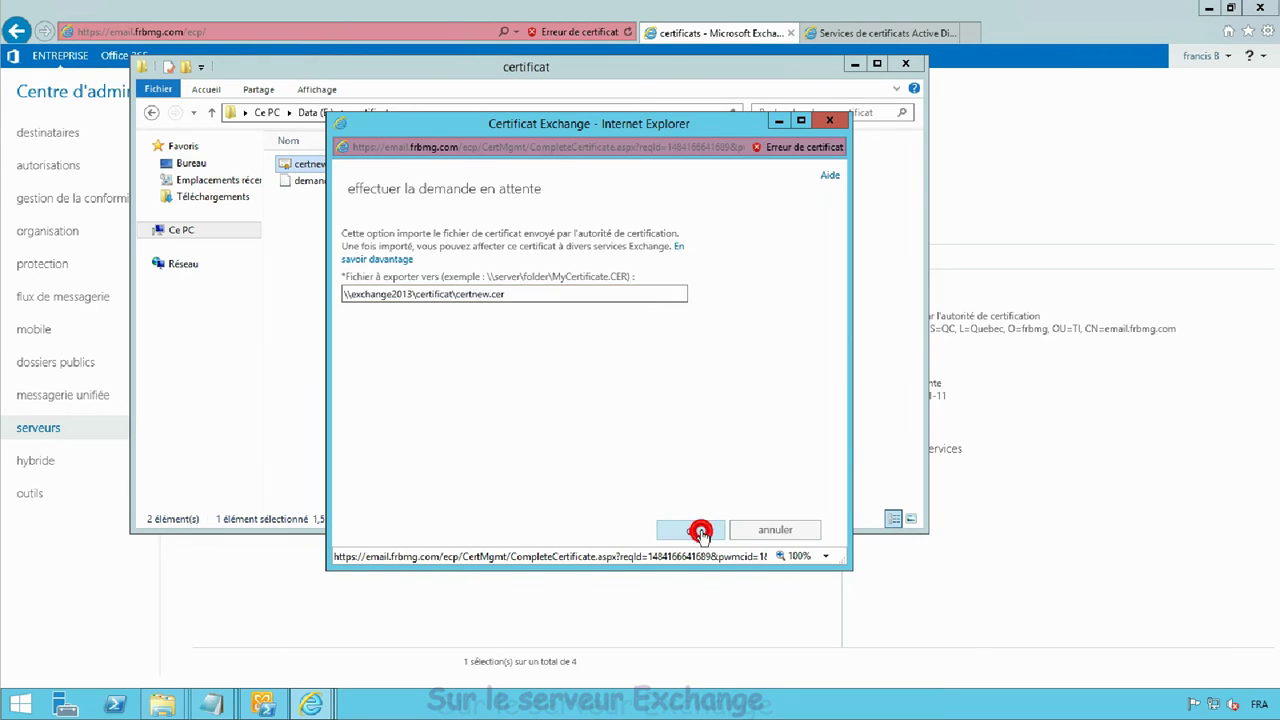